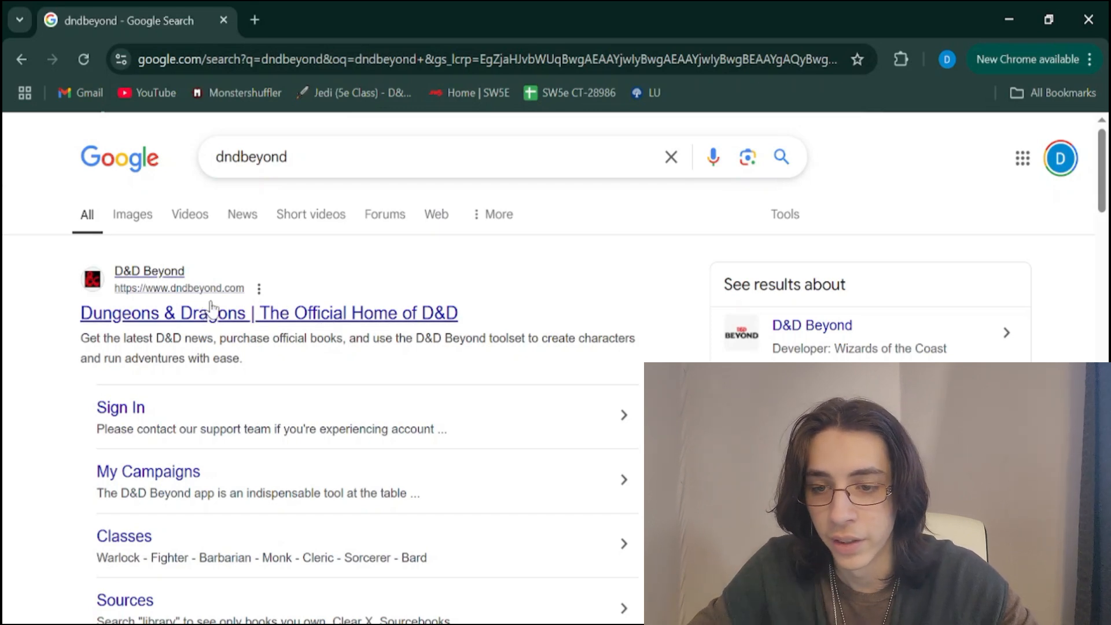
Open the official D&D Beyond site from the search results and sign in with the Wizards account option
click(212, 312)
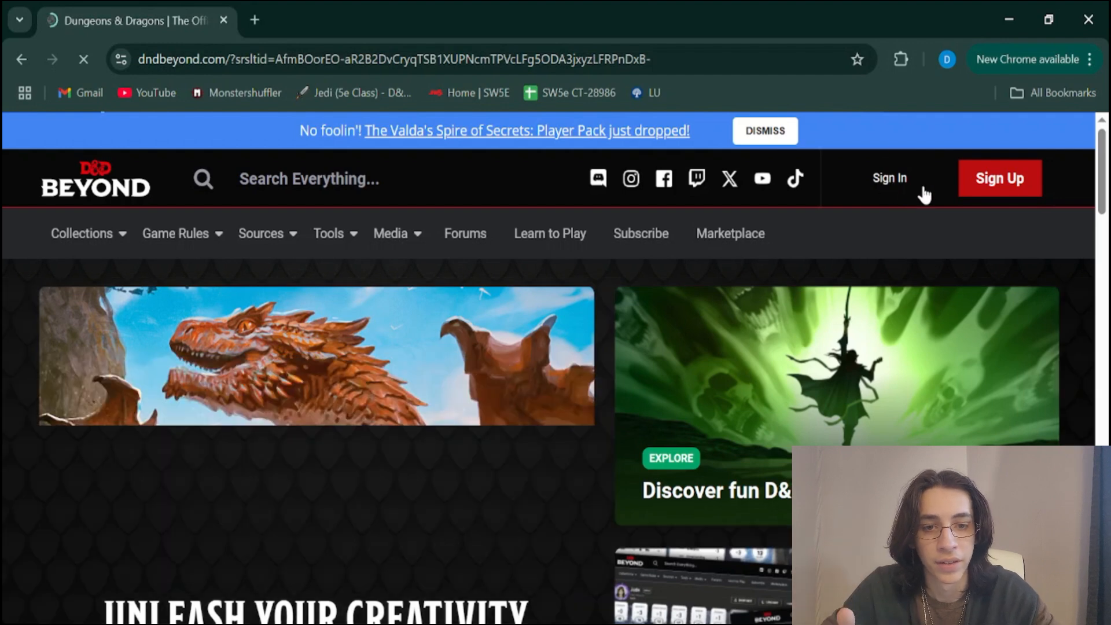
click(902, 196)
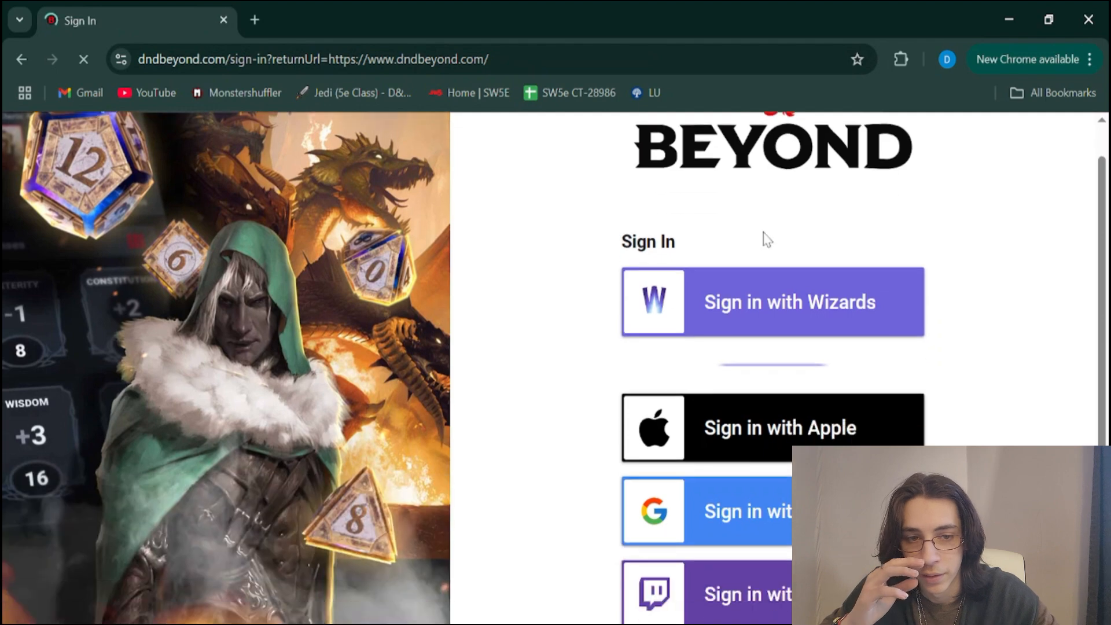
scroll(762, 232, down, 3)
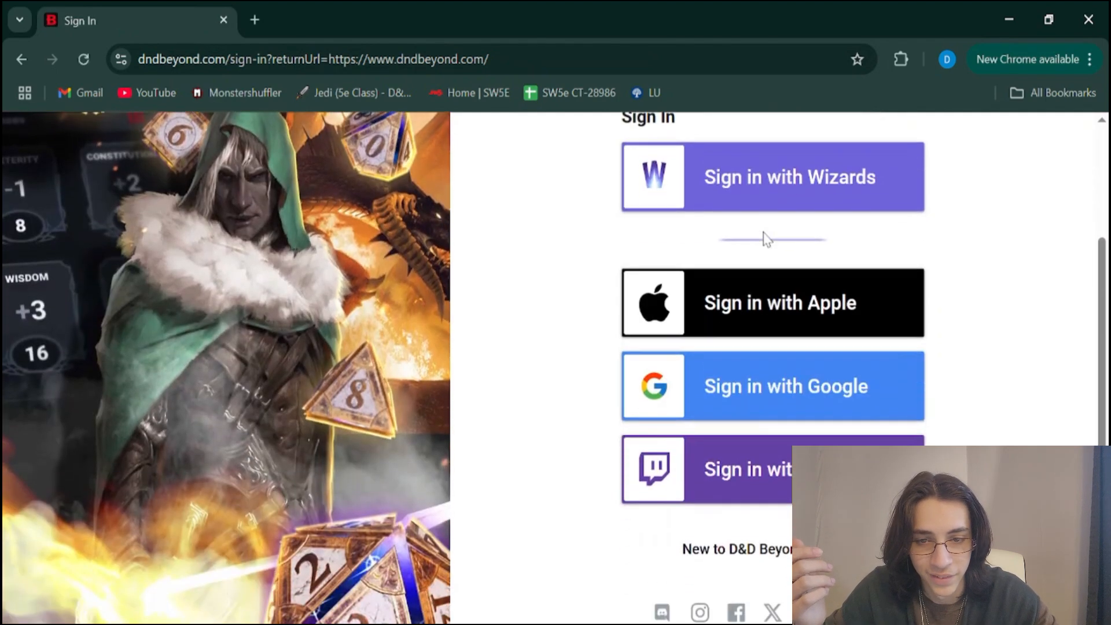
scroll(763, 232, up, 1)
scroll(762, 232, down, 1)
scroll(763, 232, down, 1)
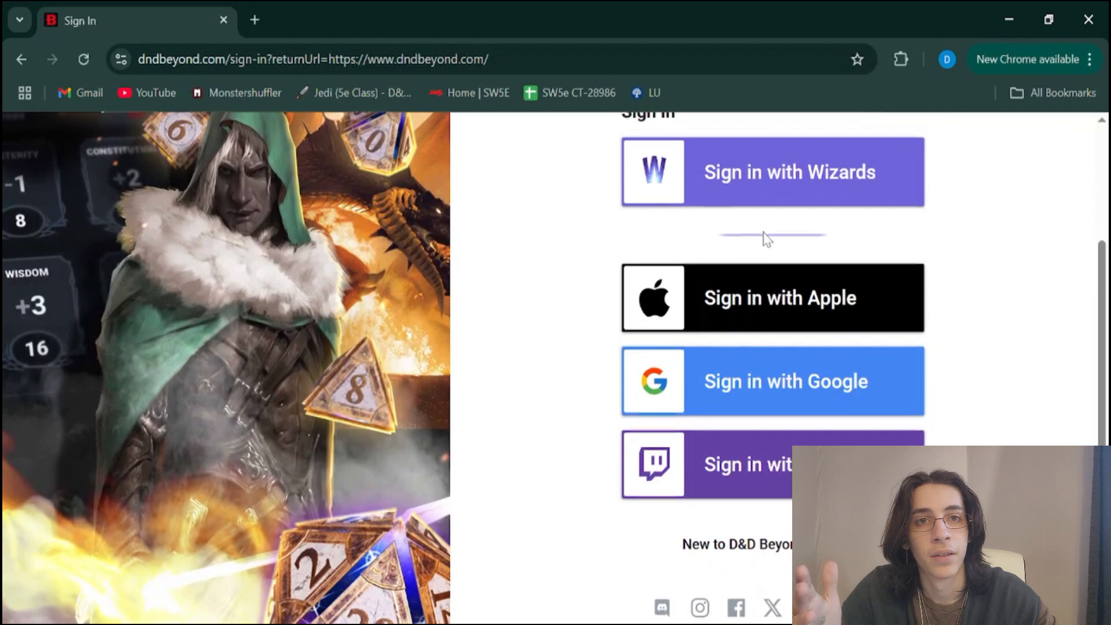
scroll(764, 236, up, 2)
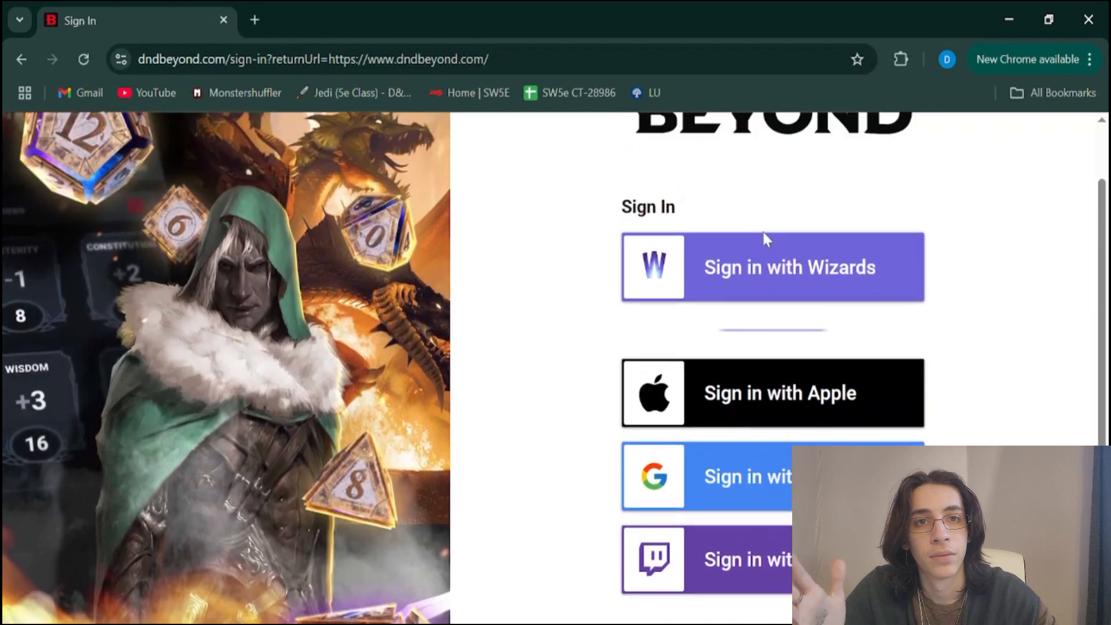
click(862, 304)
Open the My Characters page from the site's collections
scroll(541, 276, down, 1)
scroll(542, 276, down, 10)
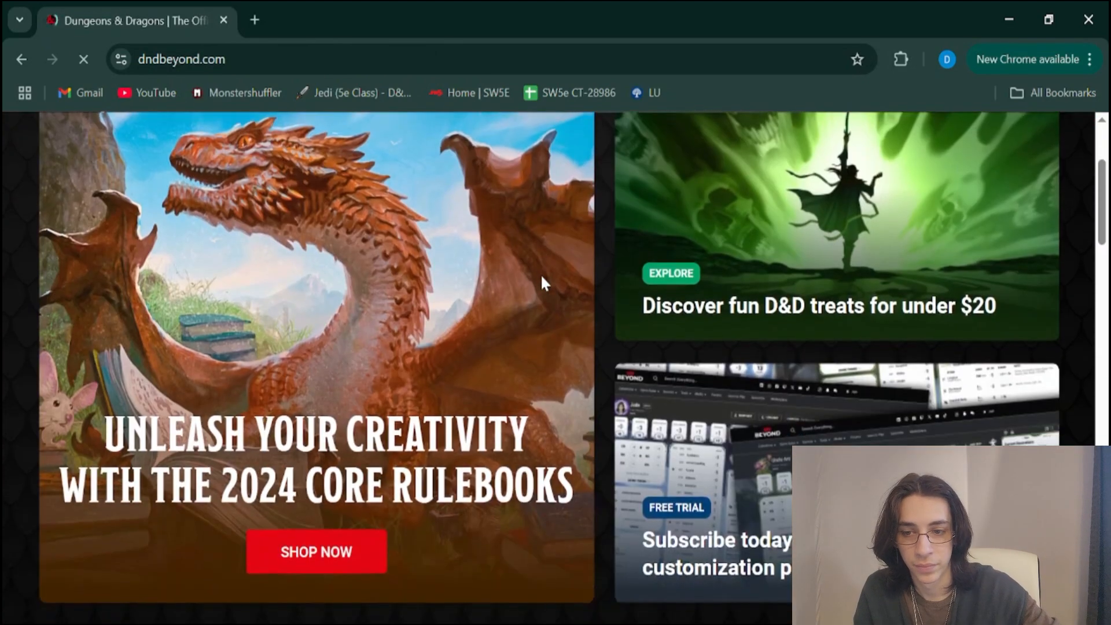
scroll(541, 277, up, 9)
scroll(542, 279, up, 2)
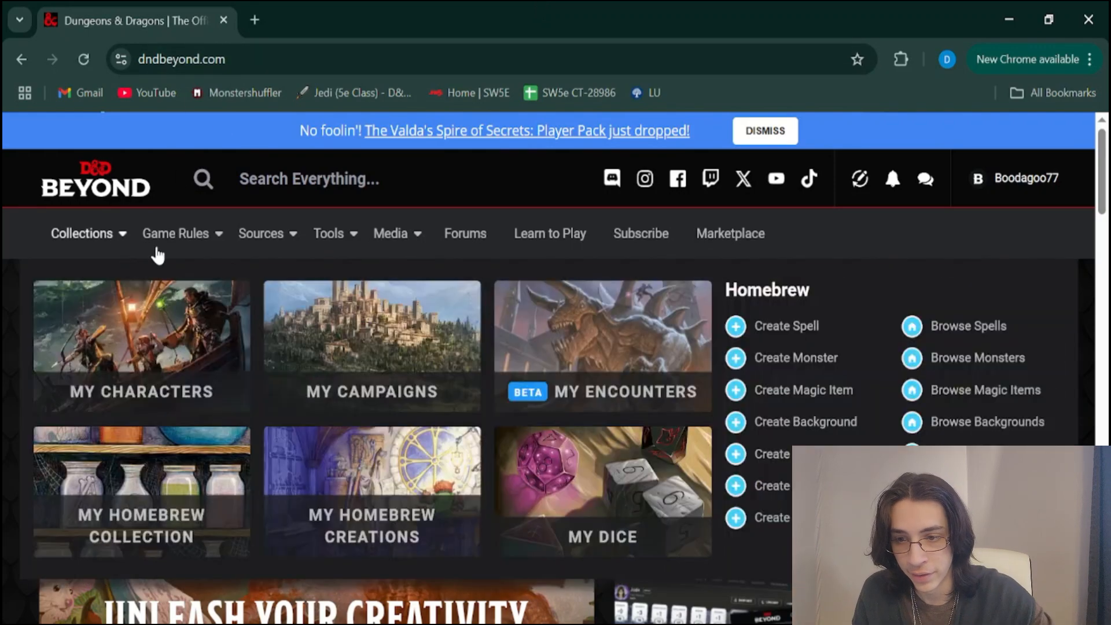
mouse_move(180, 255)
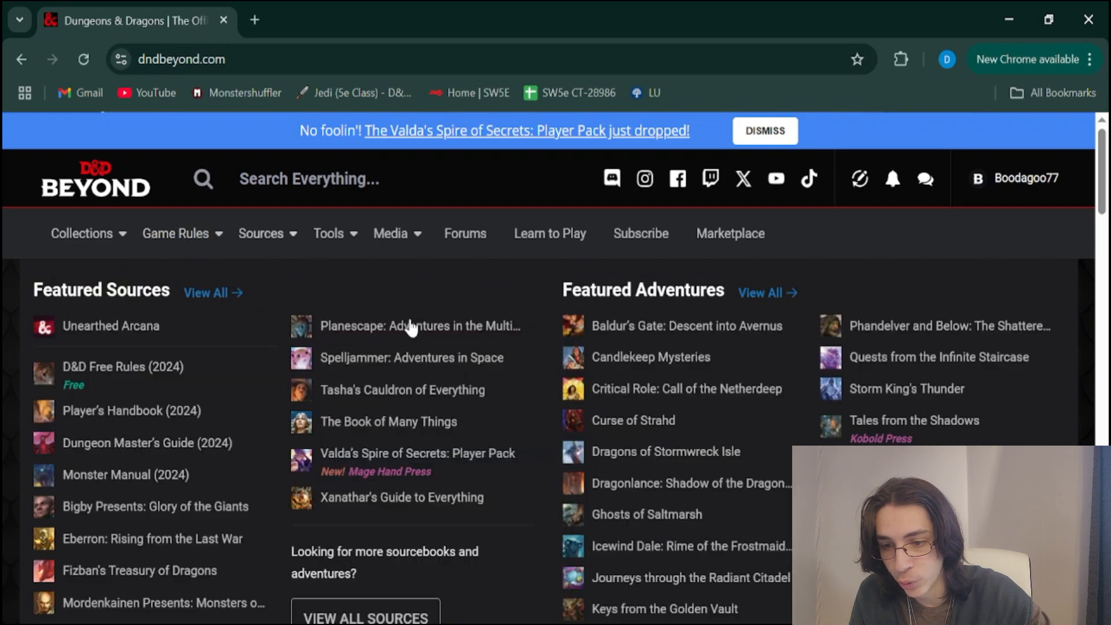
mouse_move(328, 235)
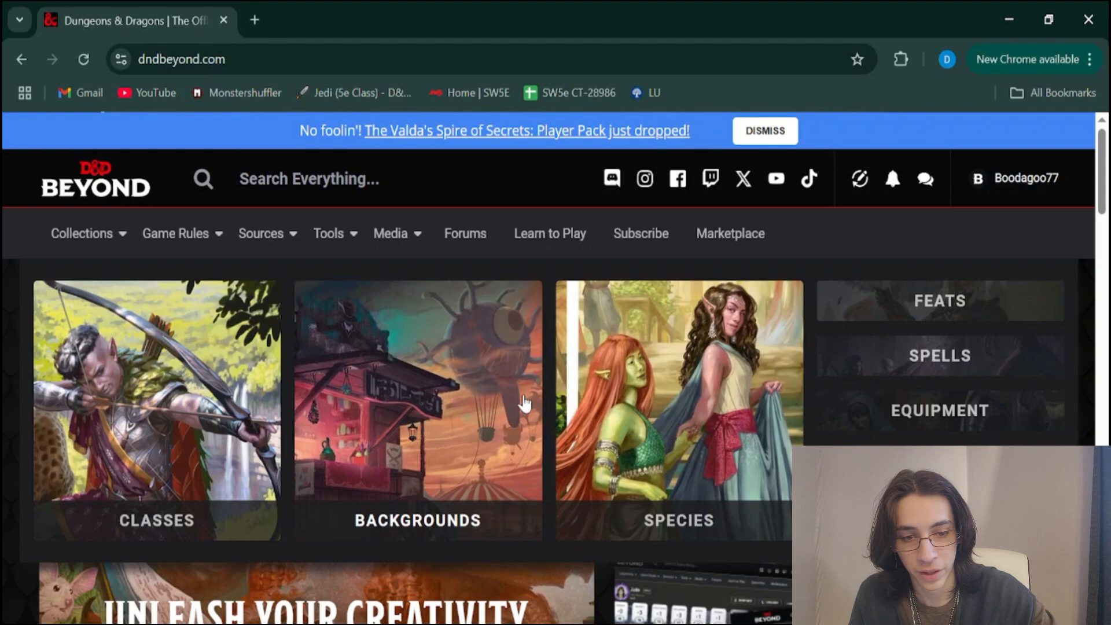
scroll(272, 226, down, 1)
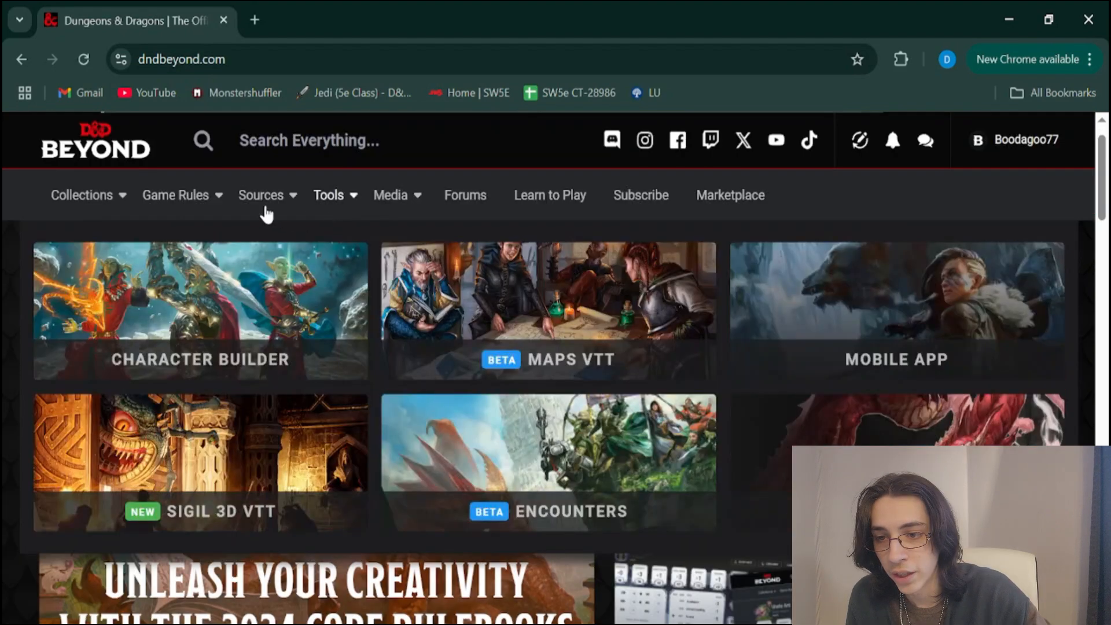
mouse_move(94, 194)
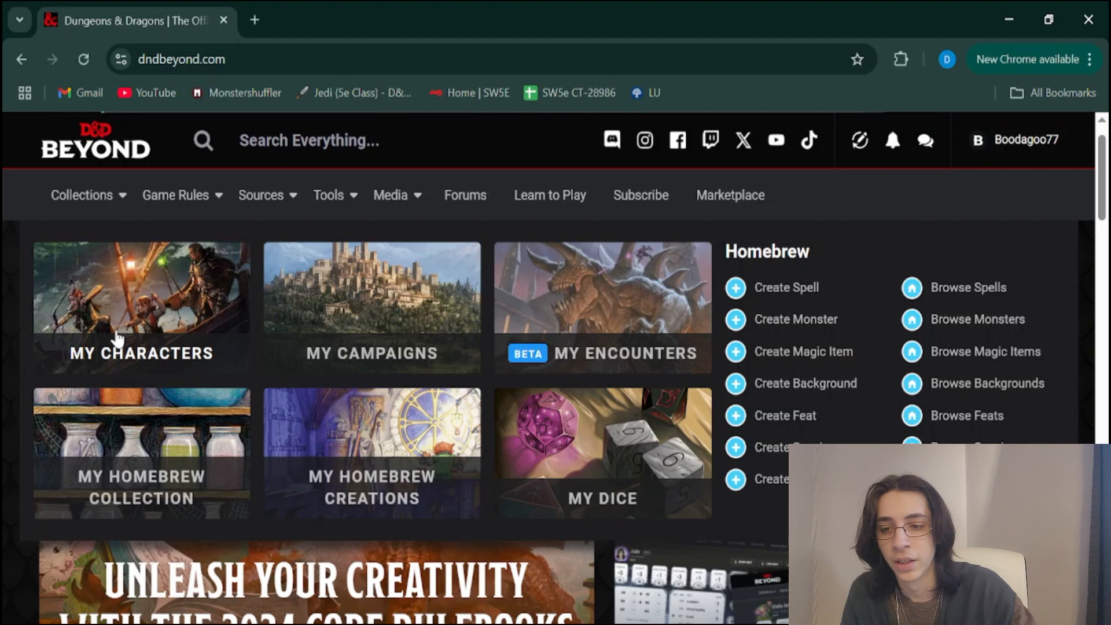
click(166, 306)
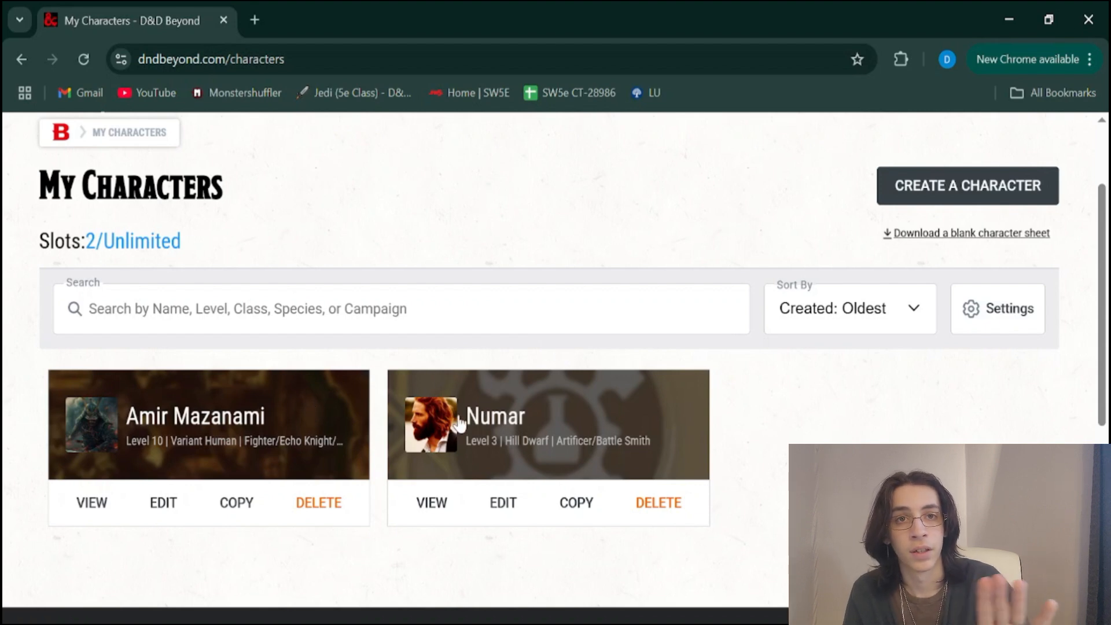
Start creating a new character from the My Characters page
scroll(459, 424, down, 1)
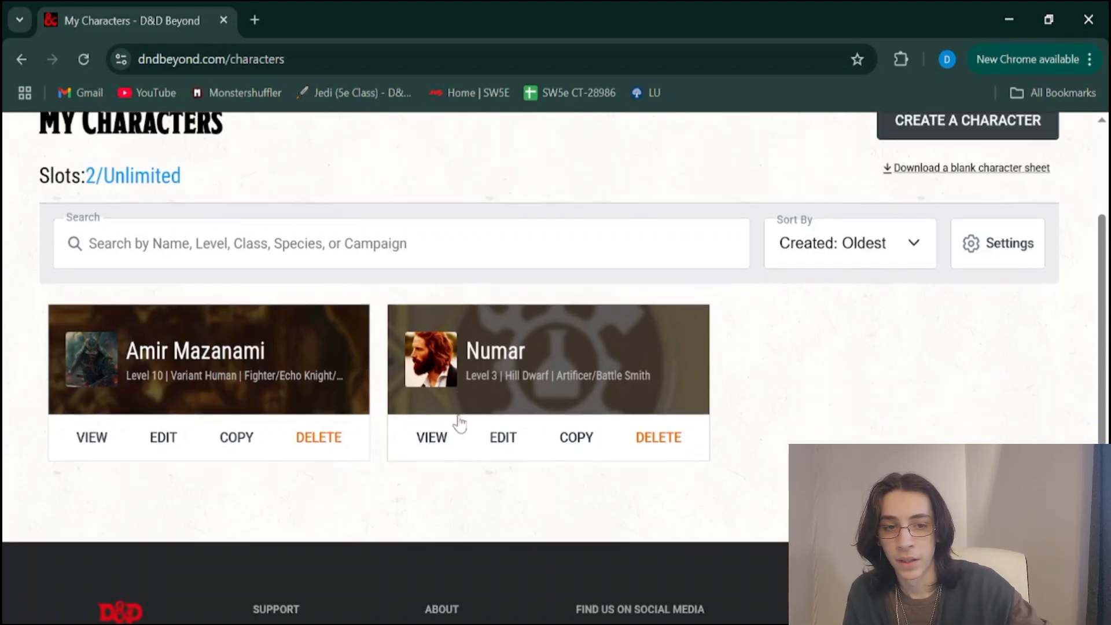
scroll(459, 423, up, 2)
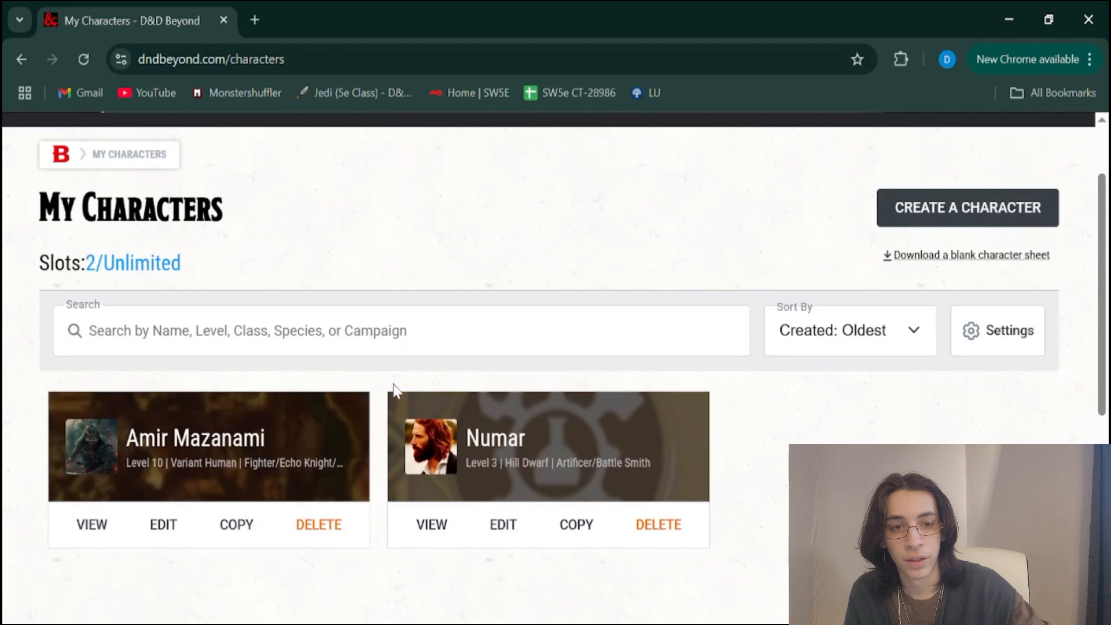
scroll(727, 313, up, 2)
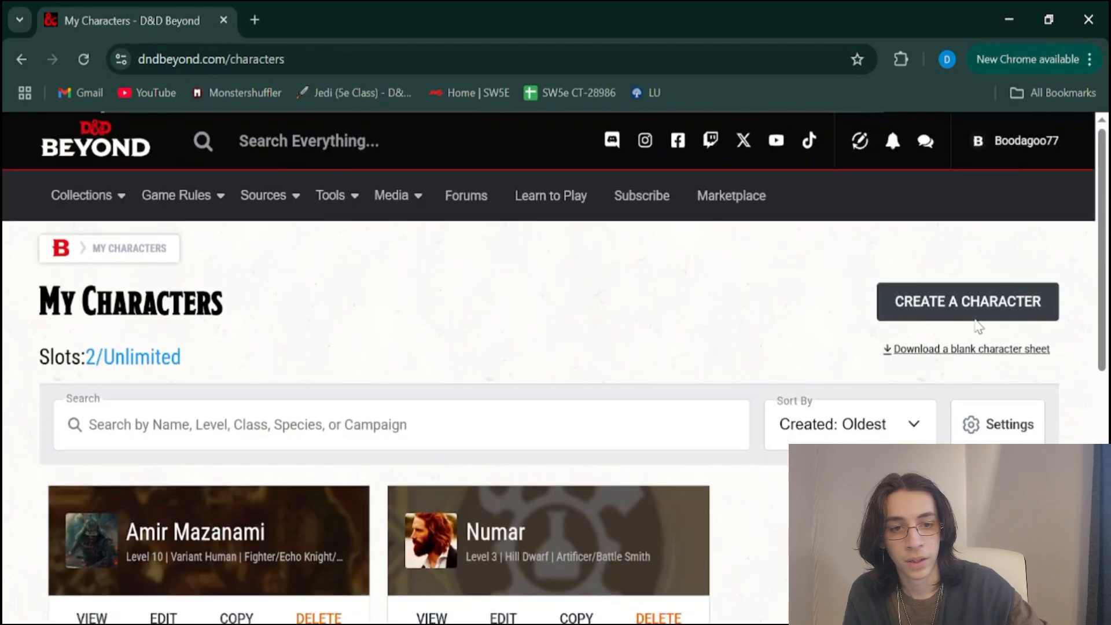
click(946, 296)
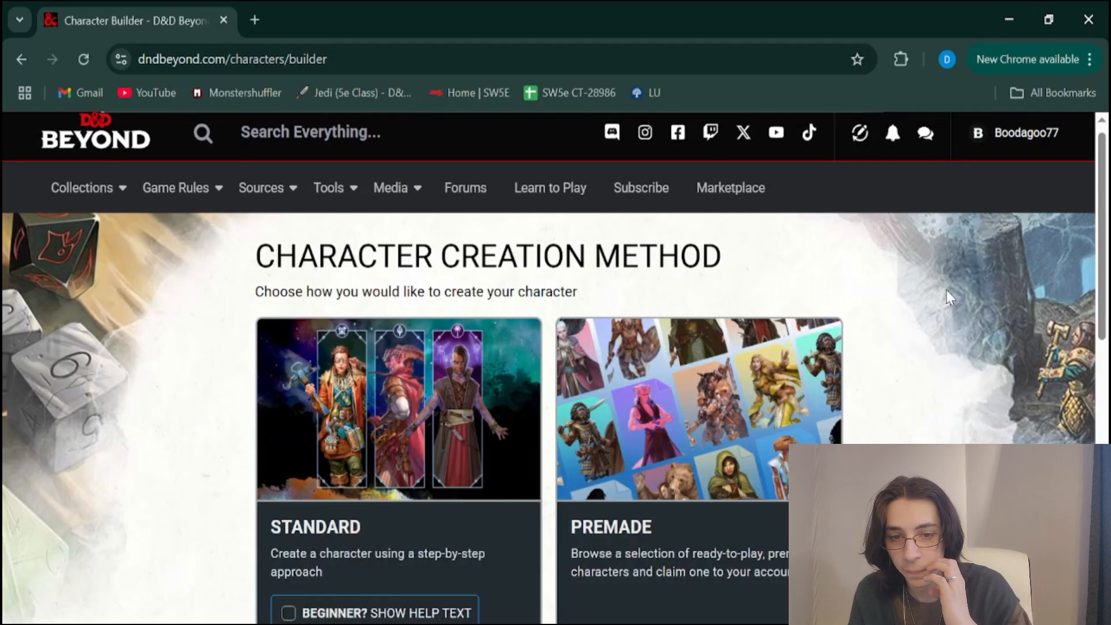
Choose the Standard step-by-step creation method without the beginner help text
scroll(947, 292, down, 1)
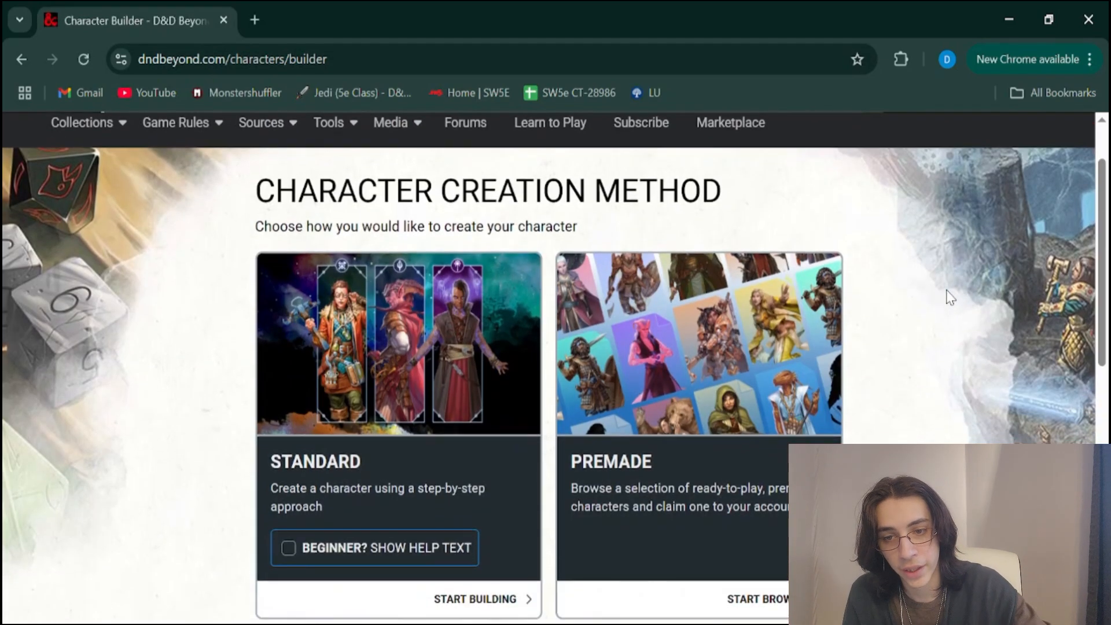
scroll(947, 292, down, 2)
scroll(950, 298, down, 1)
scroll(949, 297, up, 1)
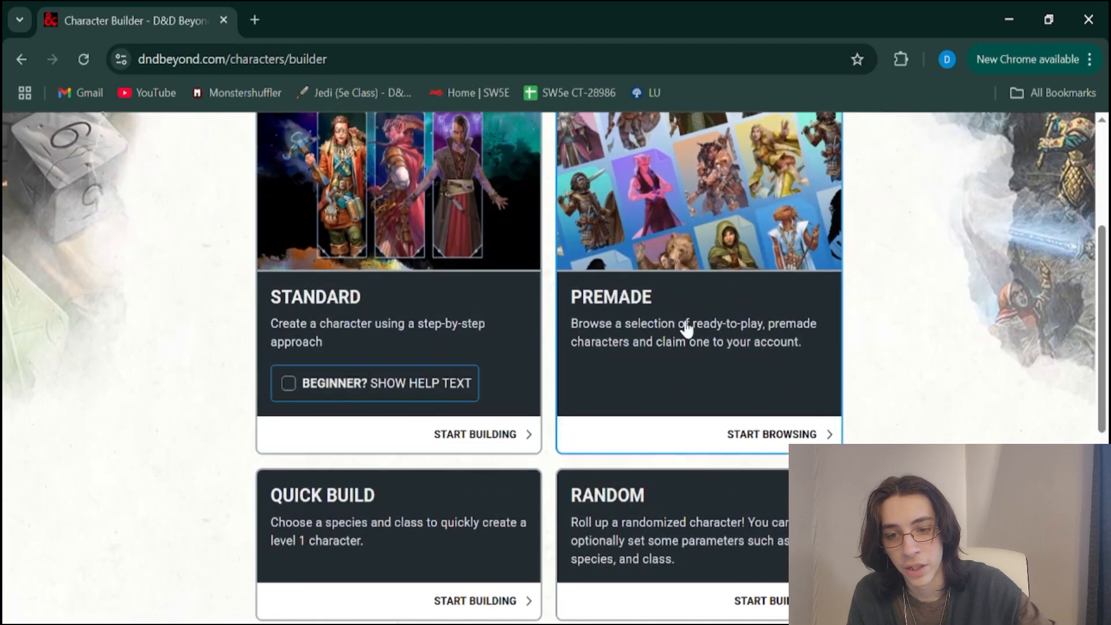
scroll(876, 282, down, 1)
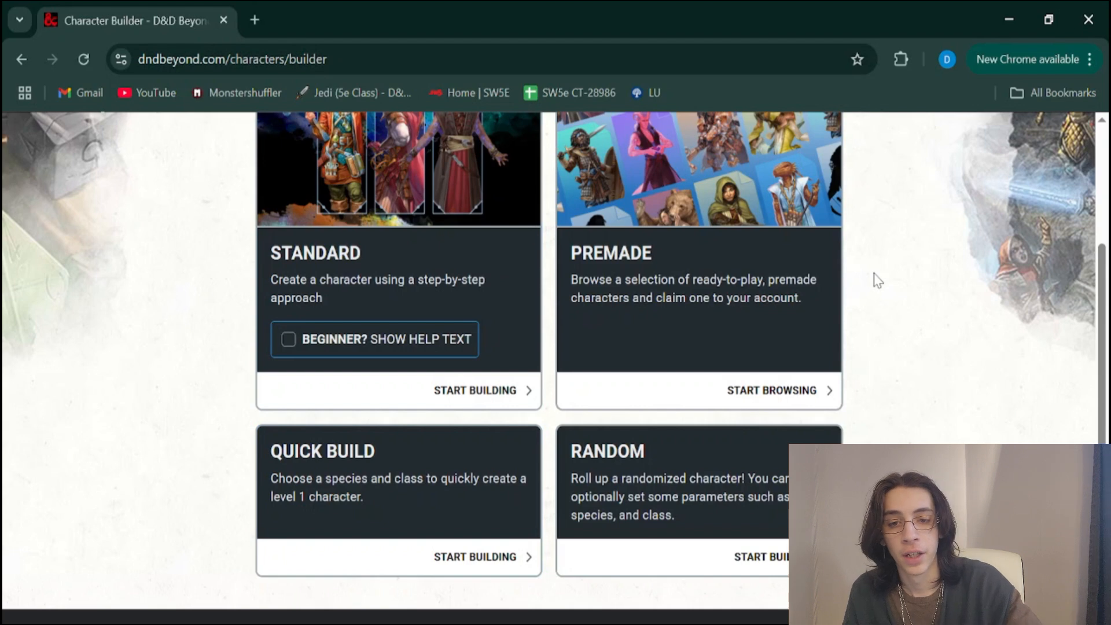
click(278, 405)
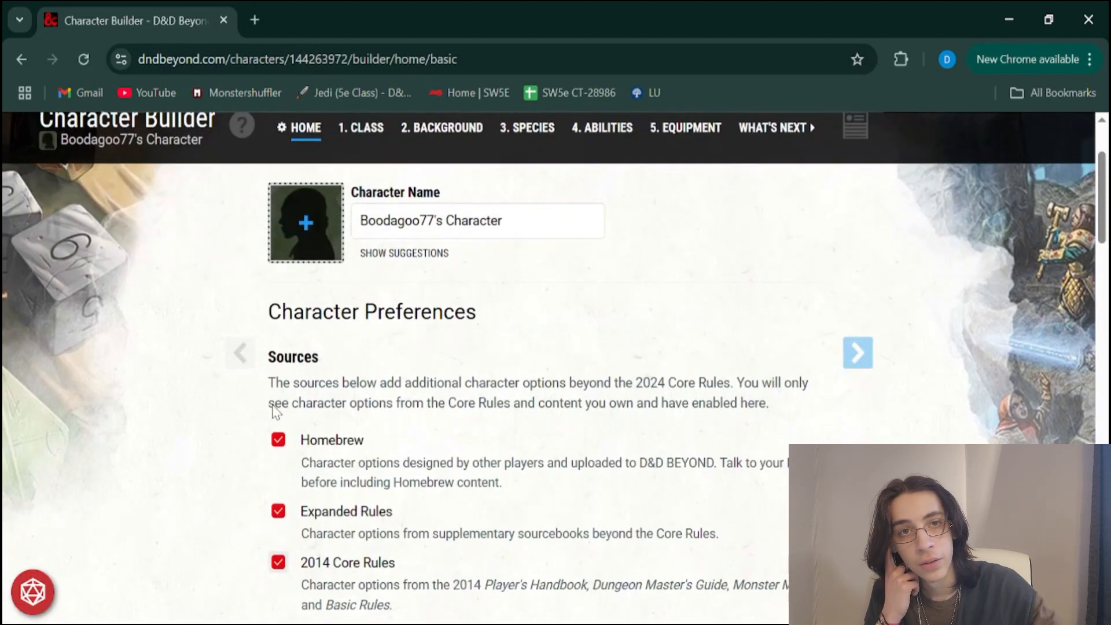
Turn the Homebrew and Legacy sources off and back on in the character preferences
scroll(275, 411, down, 2)
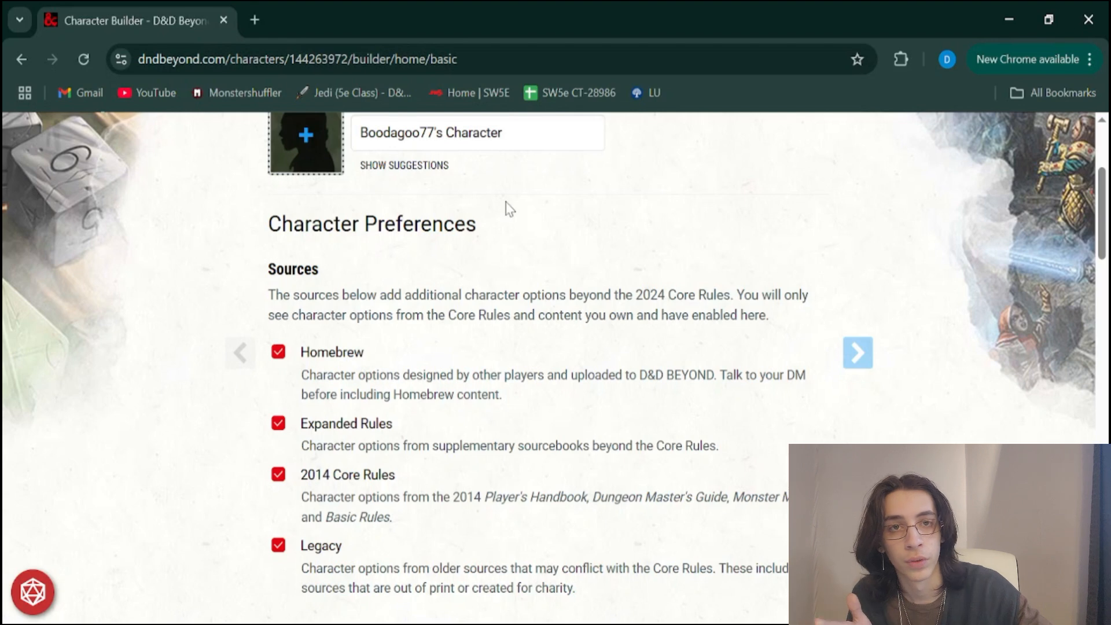
scroll(411, 301, down, 1)
click(278, 335)
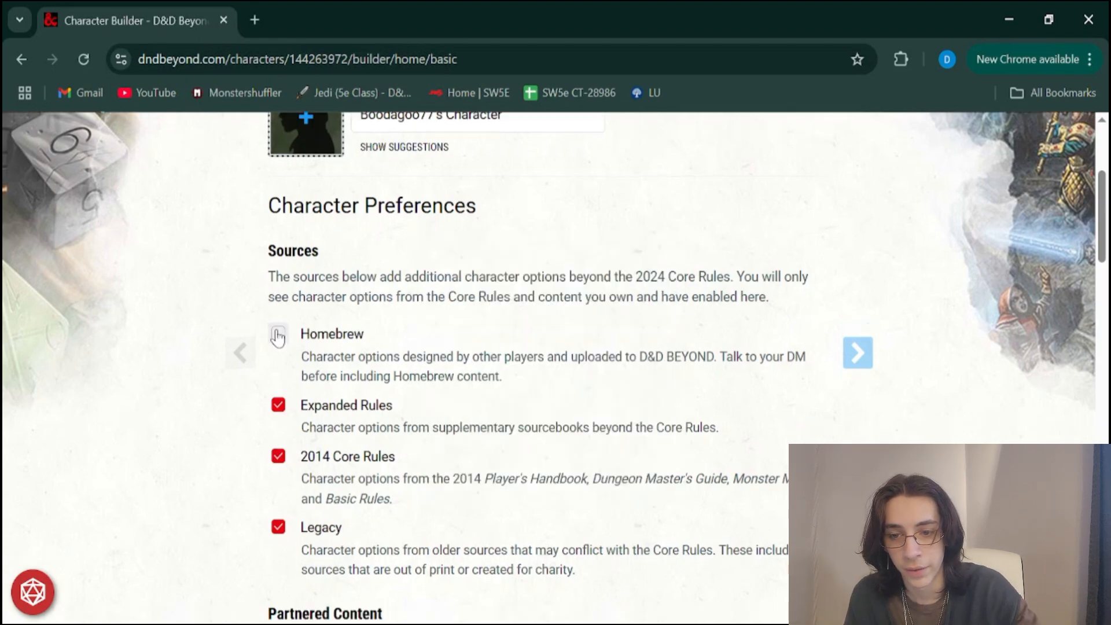
click(278, 335)
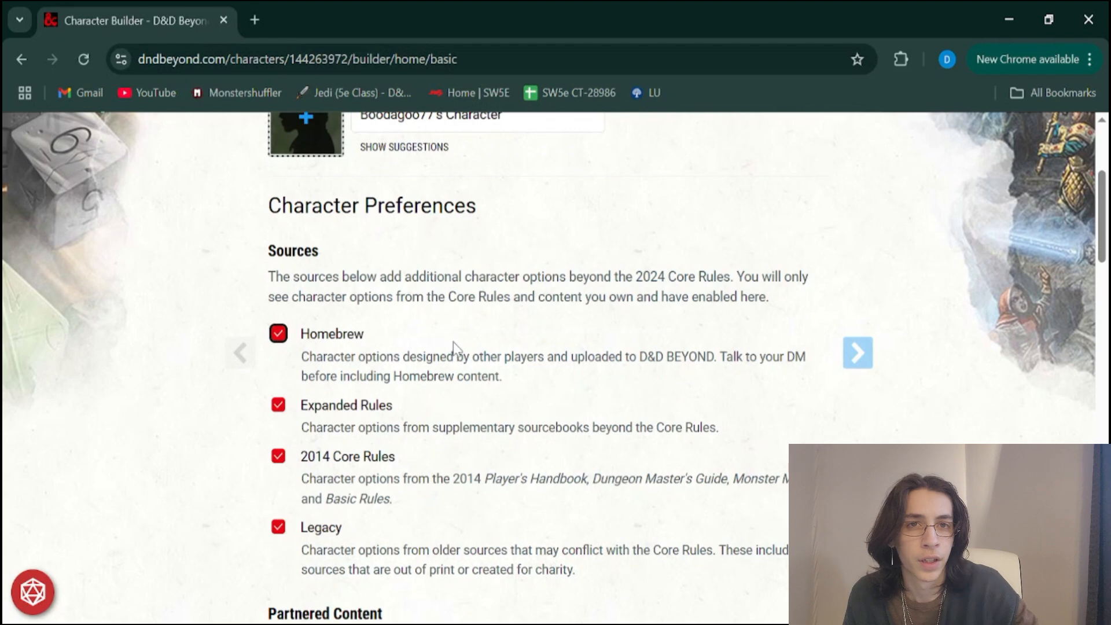
scroll(441, 305, down, 1)
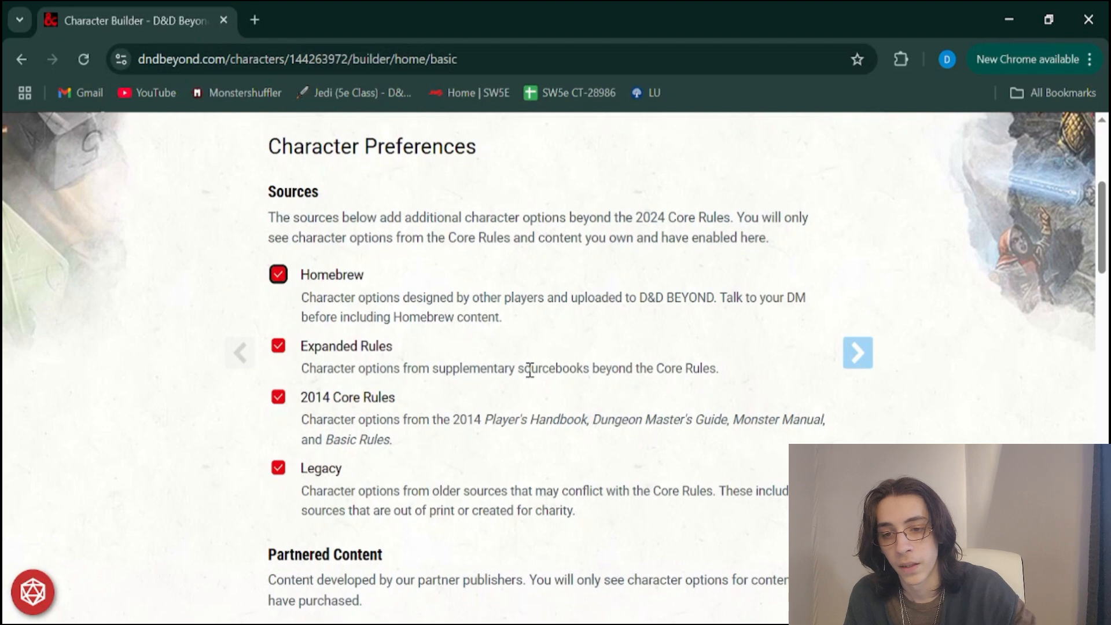
scroll(529, 371, down, 1)
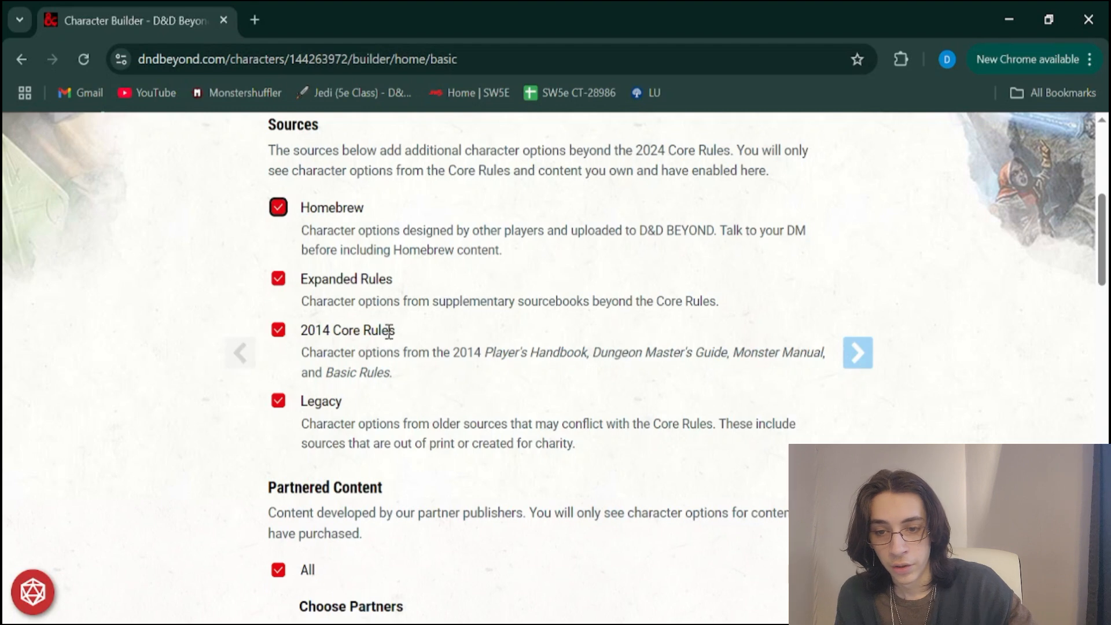
click(348, 332)
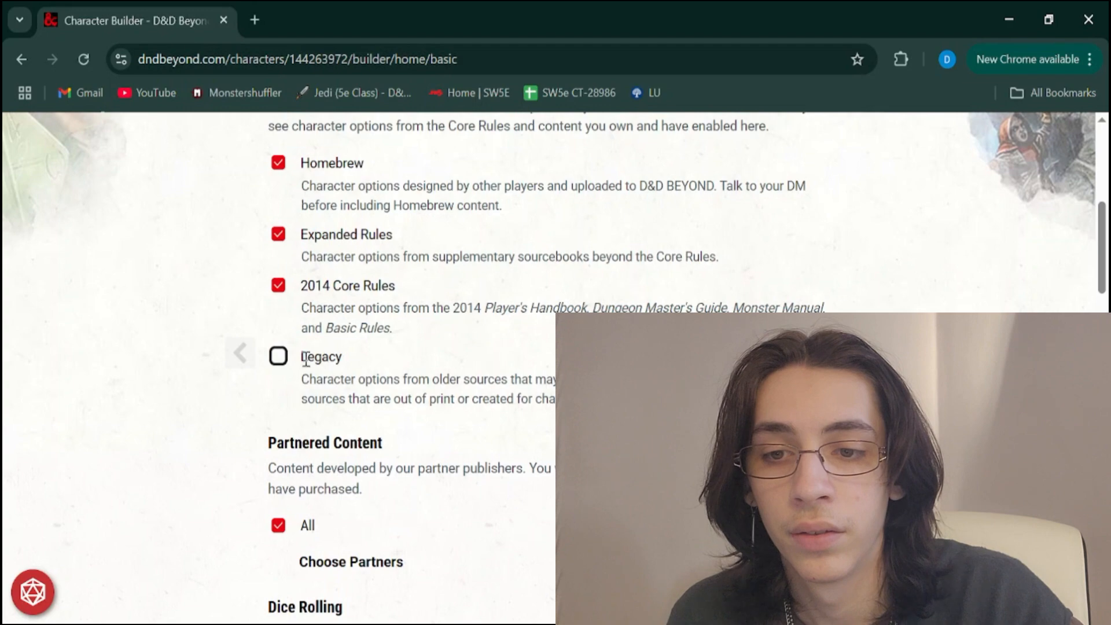
click(278, 356)
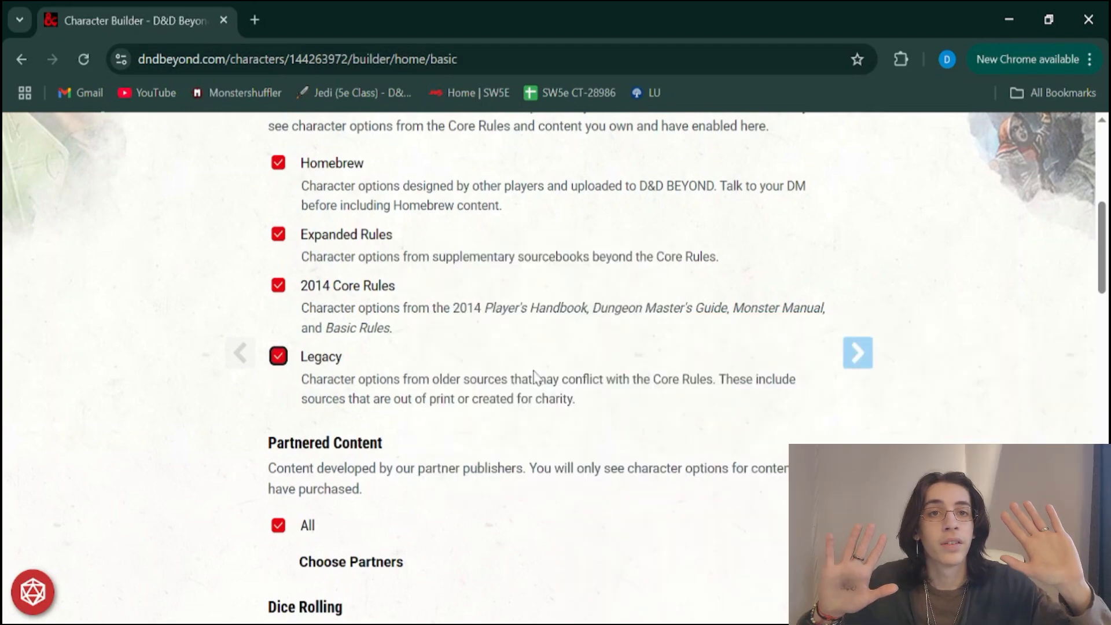
Review the character preferences for partnered content, dice rolling, optional features, advancement type, hit point type and prerequisites
scroll(534, 378, down, 4)
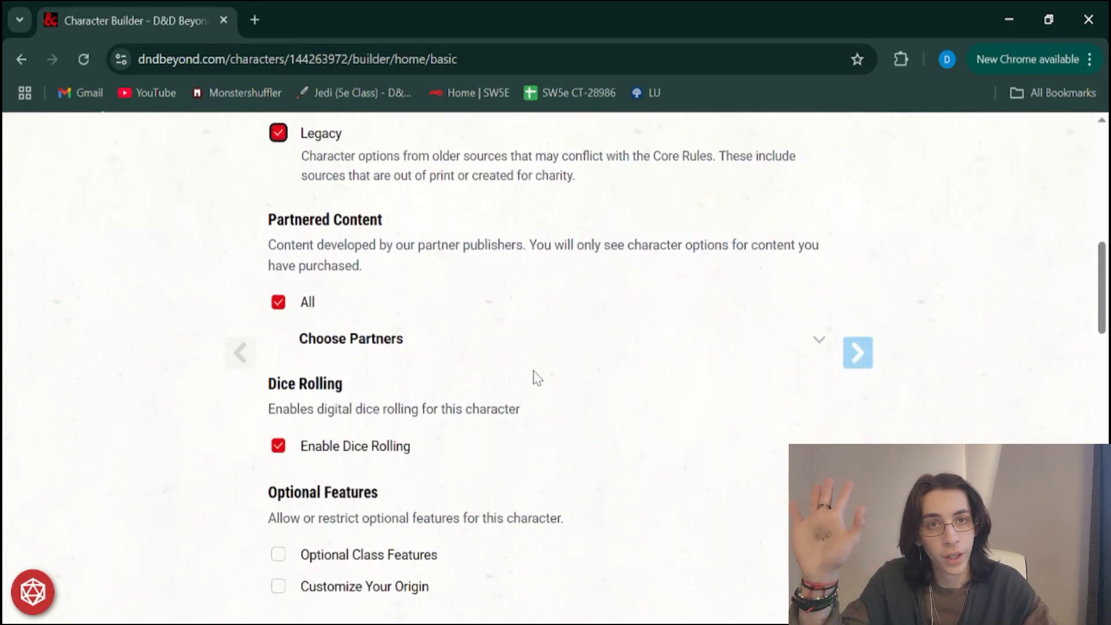
scroll(534, 378, up, 6)
scroll(533, 378, down, 5)
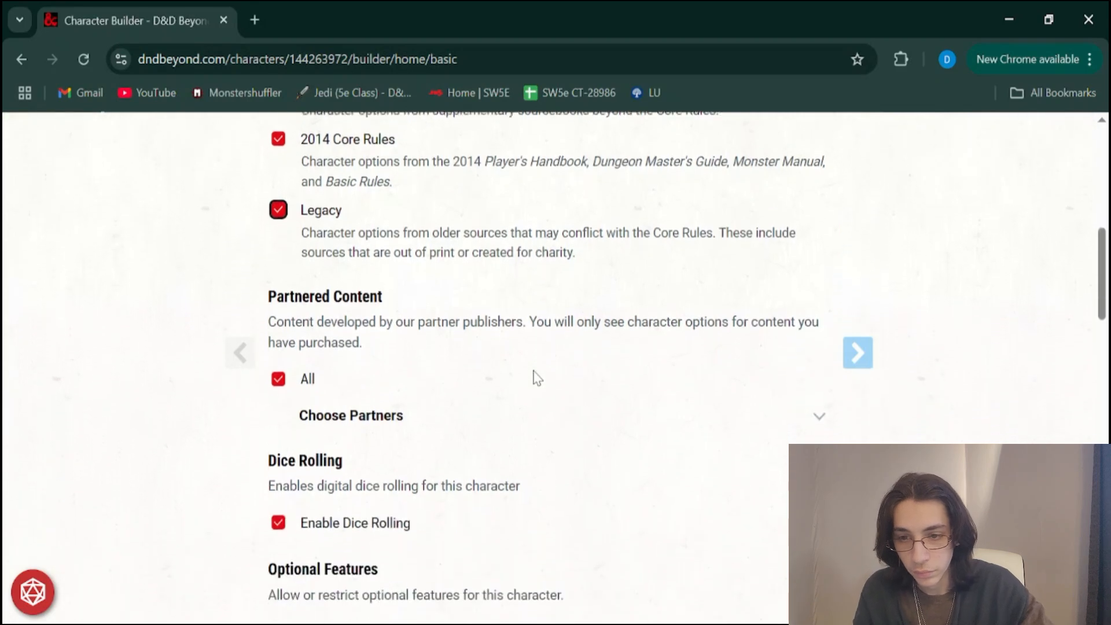
scroll(536, 377, down, 4)
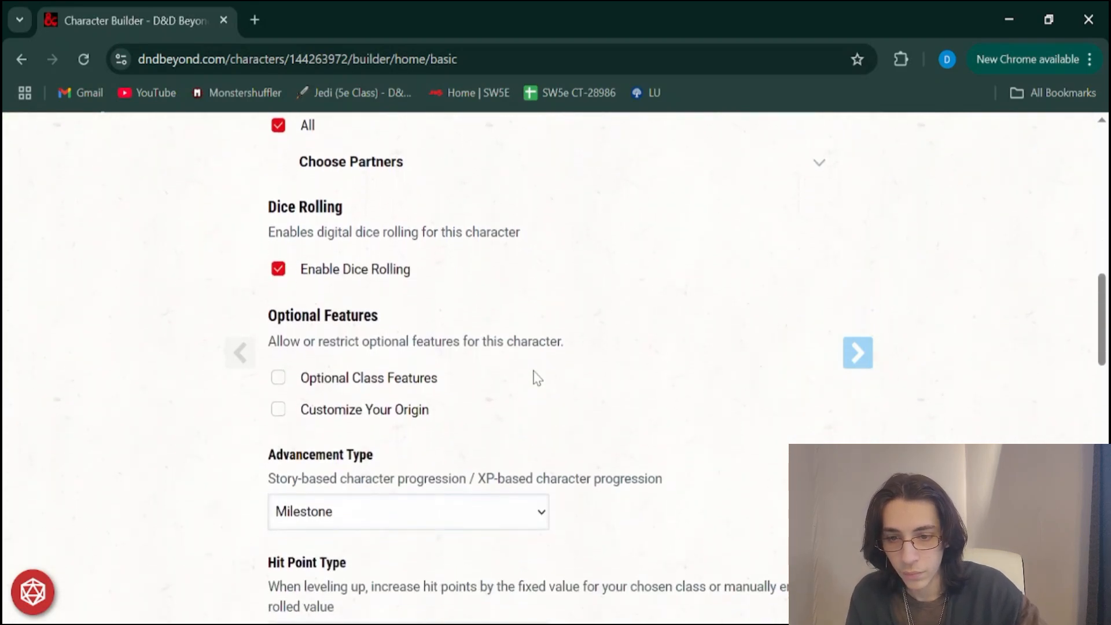
scroll(401, 341, down, 1)
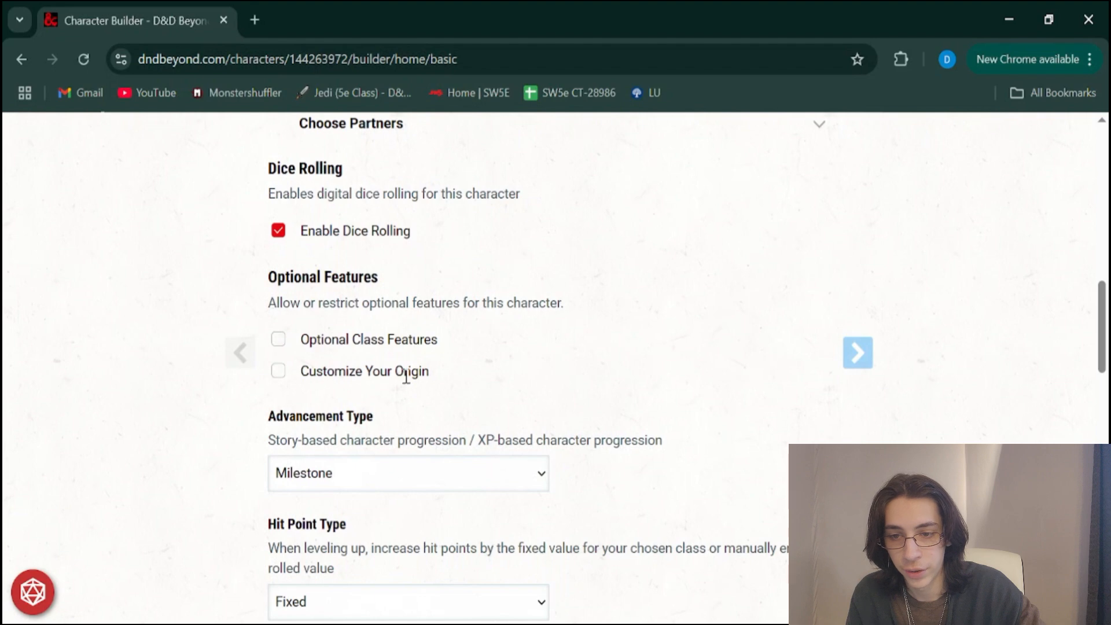
scroll(426, 346, down, 1)
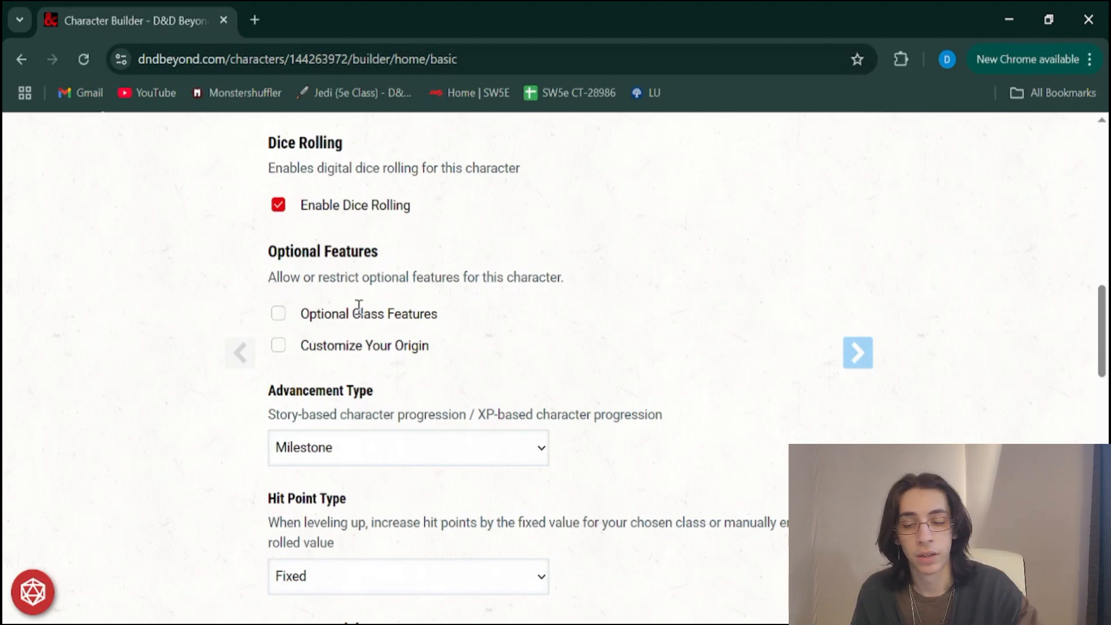
scroll(359, 307, down, 3)
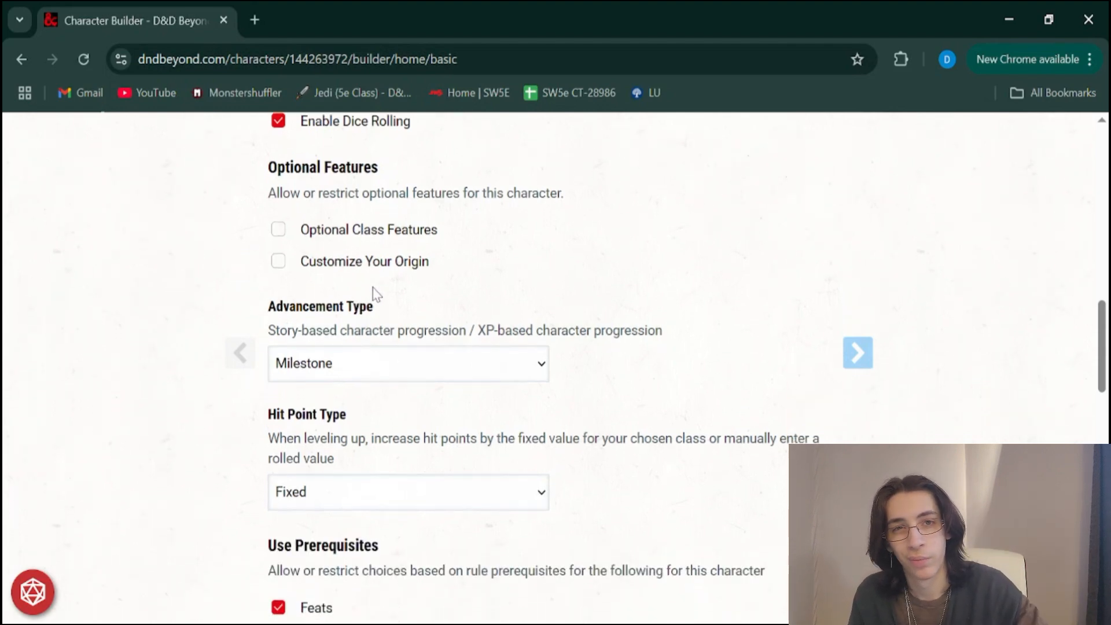
scroll(351, 323, down, 1)
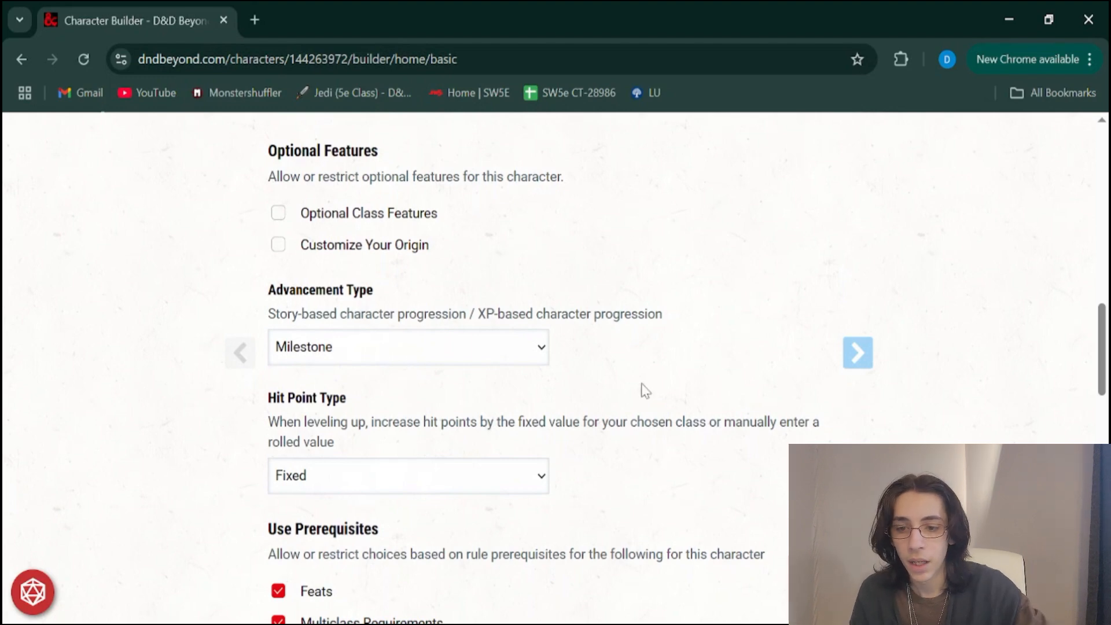
scroll(646, 391, down, 2)
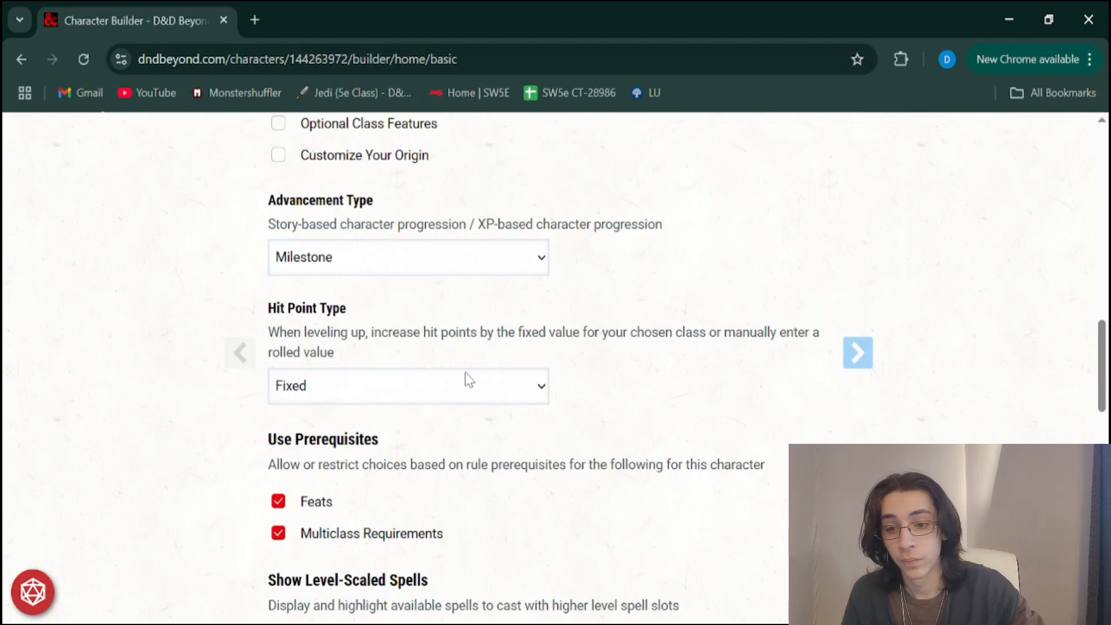
Review the remaining character preferences for prerequisites, level-scaled spells, encumbrance, coin weight, ability score display and character privacy
scroll(469, 380, down, 3)
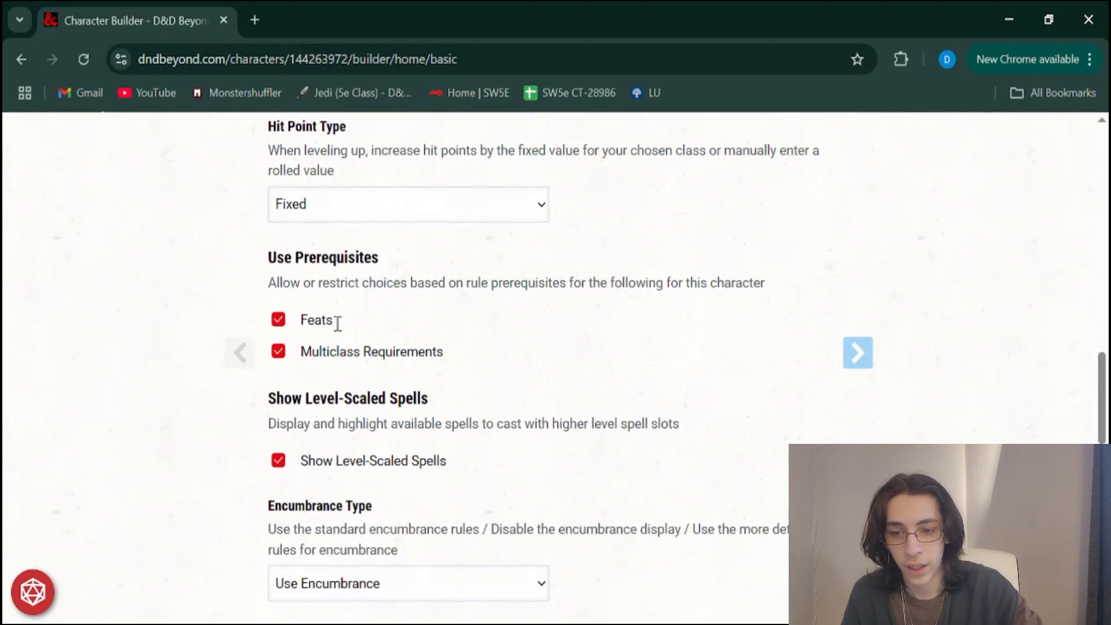
scroll(372, 352, down, 2)
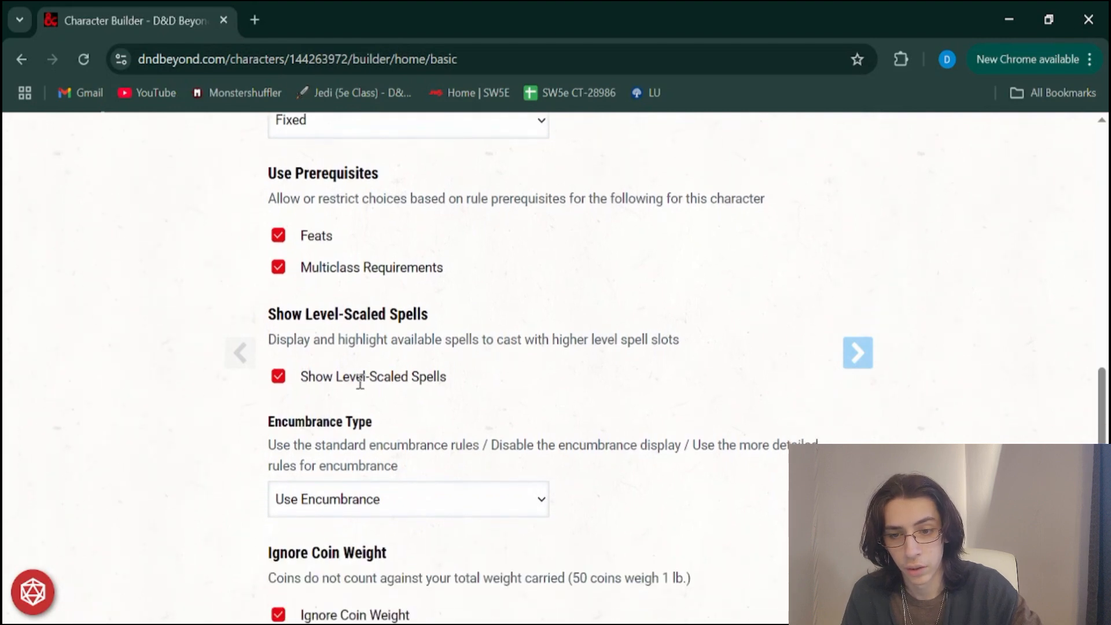
scroll(428, 387, down, 3)
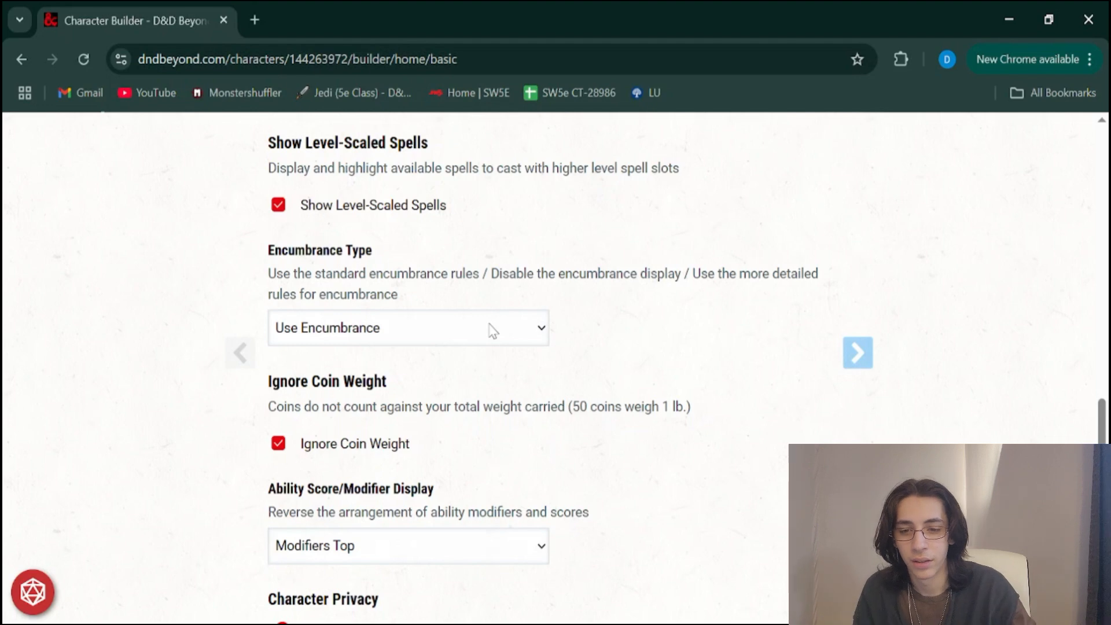
scroll(688, 395, down, 2)
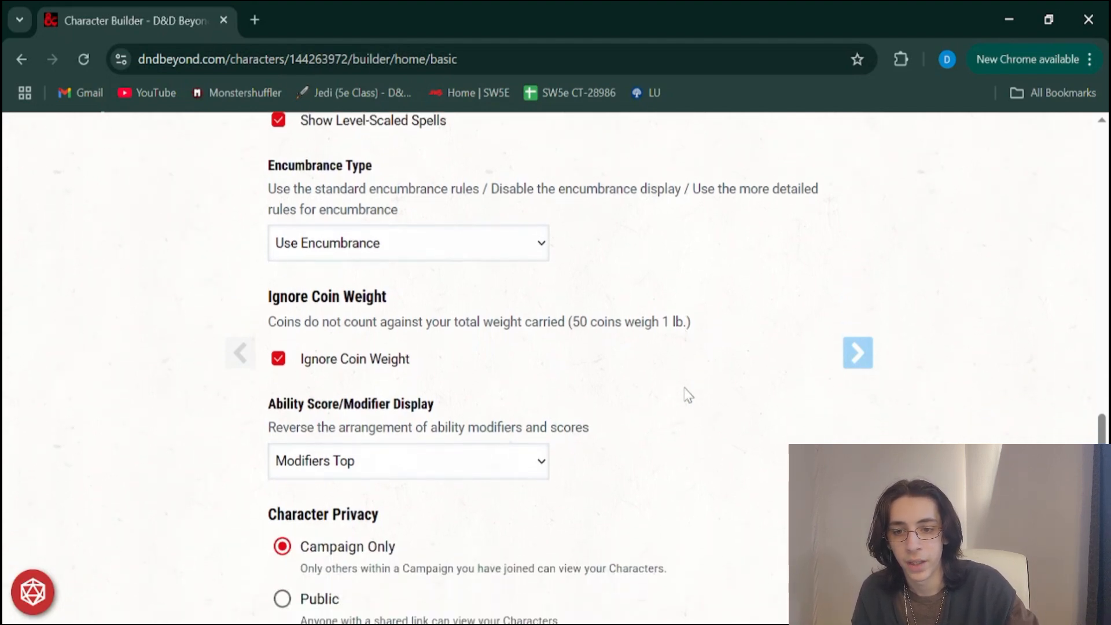
scroll(687, 395, down, 2)
scroll(688, 395, up, 3)
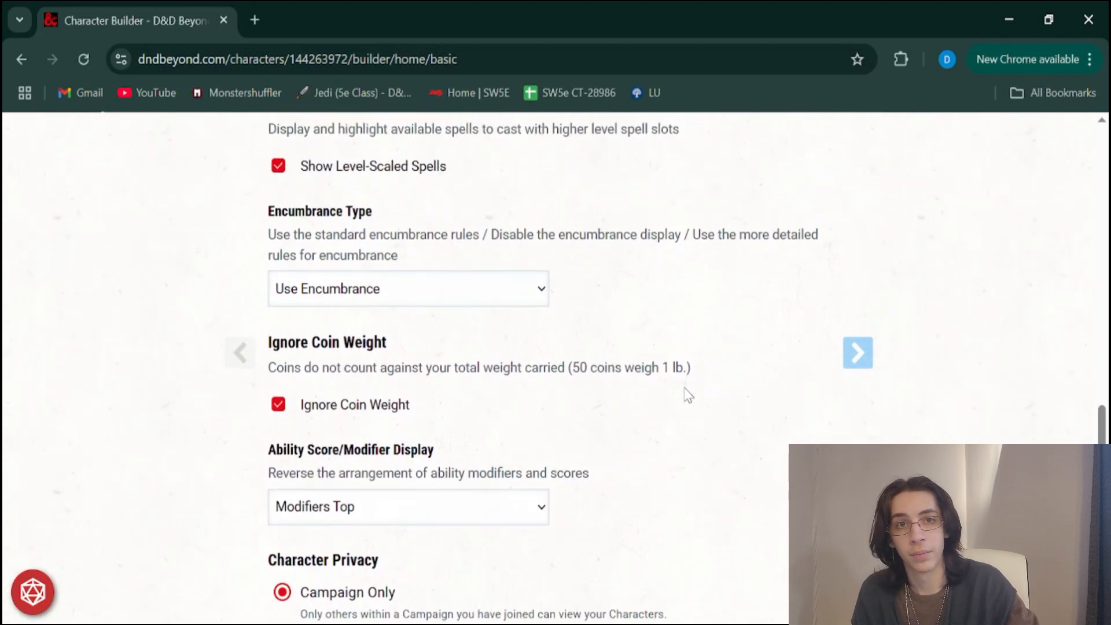
scroll(687, 396, down, 2)
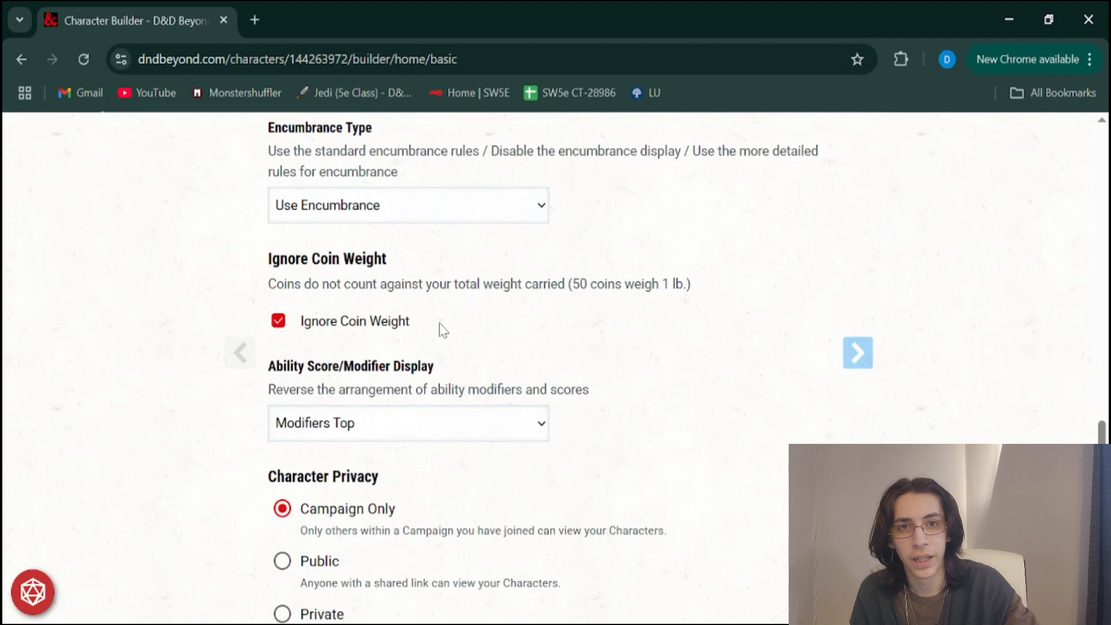
scroll(436, 321, down, 1)
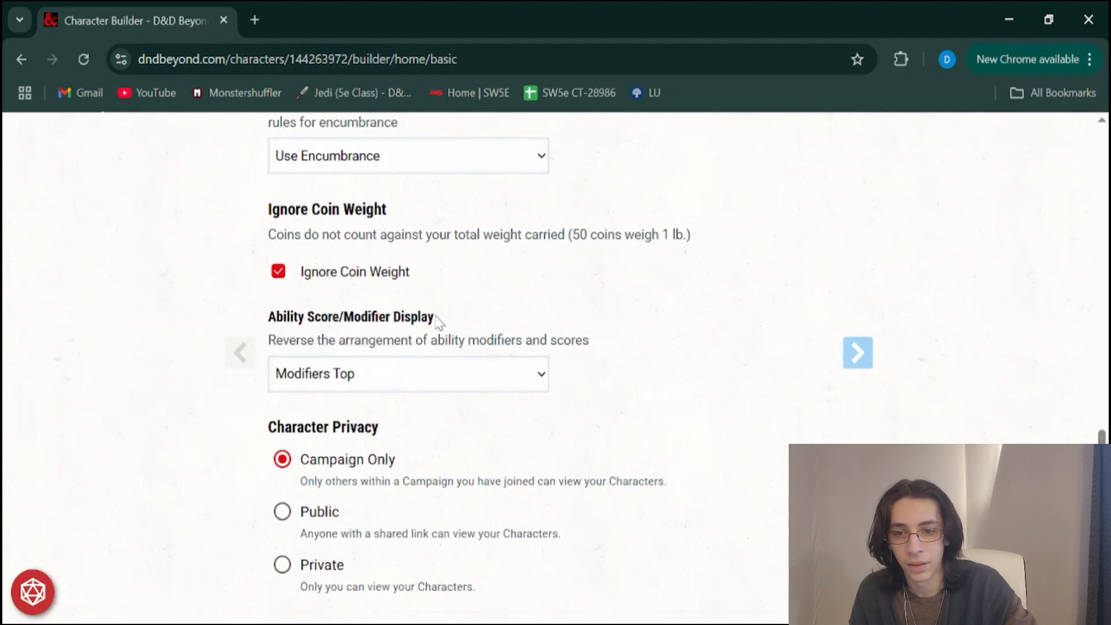
scroll(437, 321, down, 1)
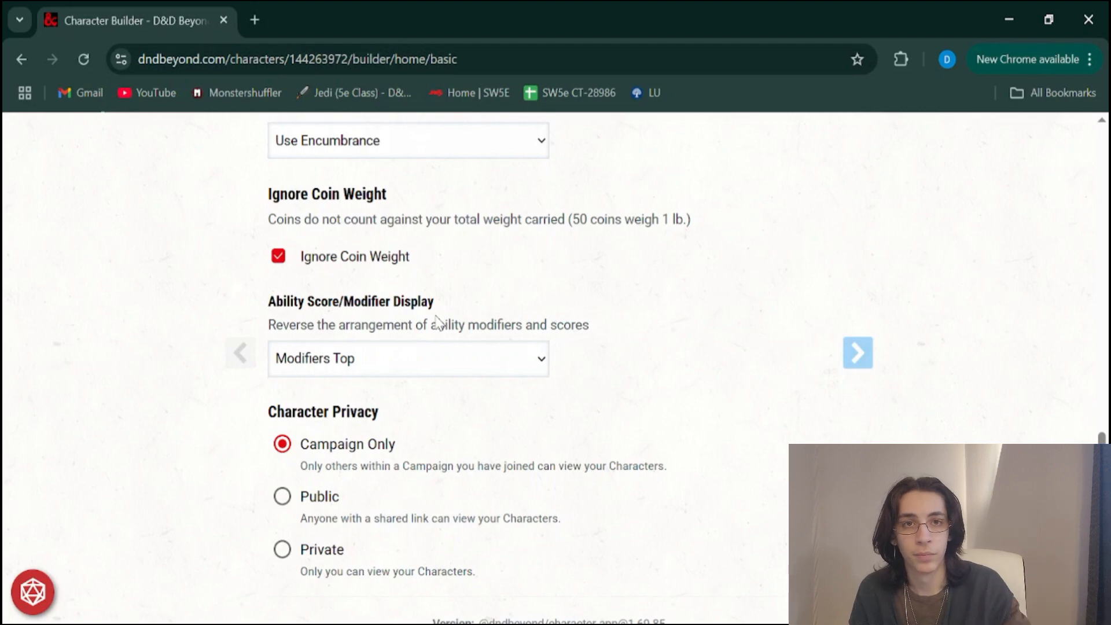
scroll(437, 321, down, 1)
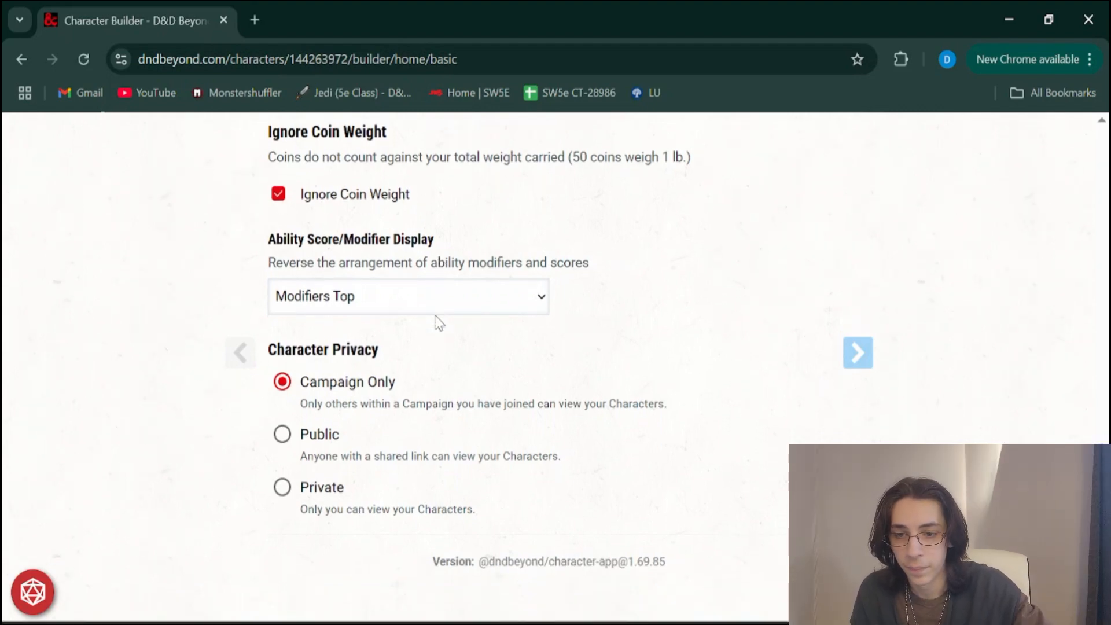
scroll(440, 323, down, 1)
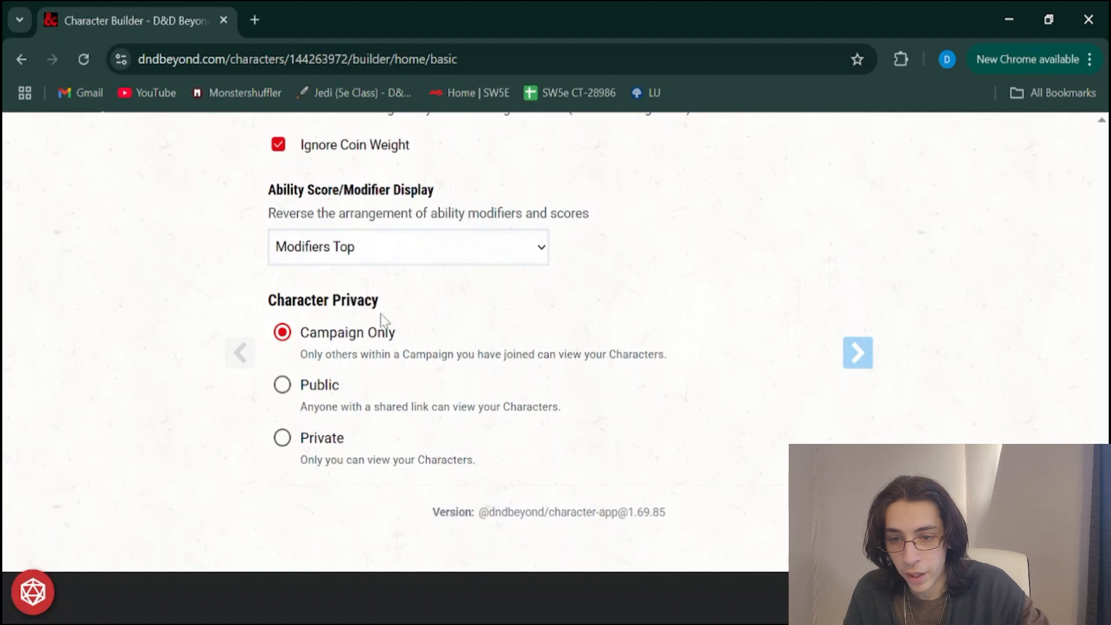
Keep the current preferences and continue to the class selection stage of the character builder
click(861, 365)
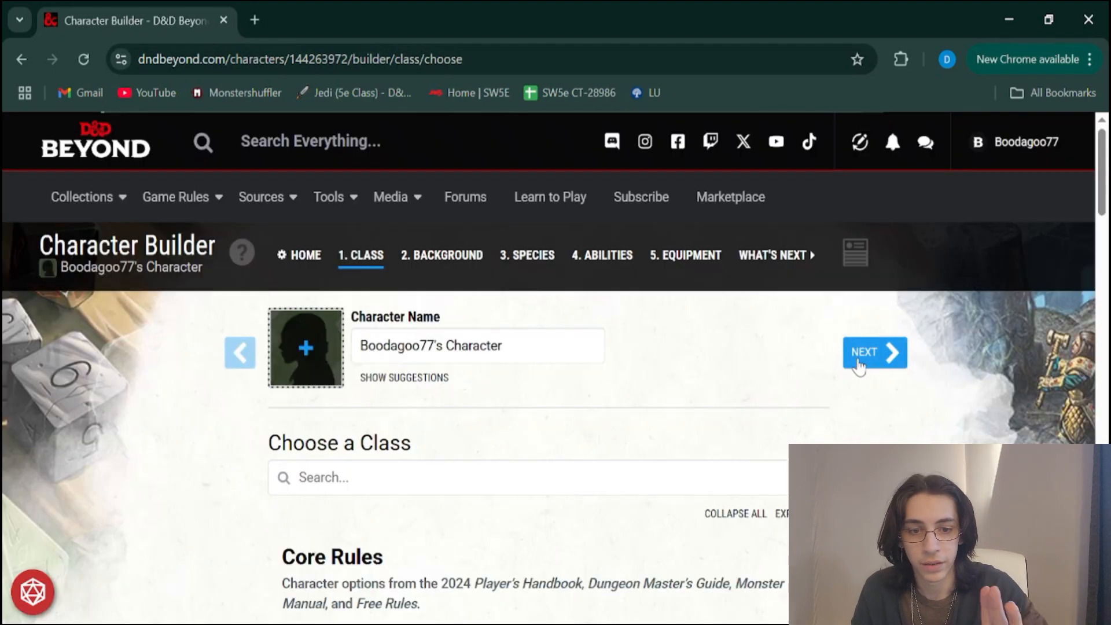
scroll(926, 462, down, 1)
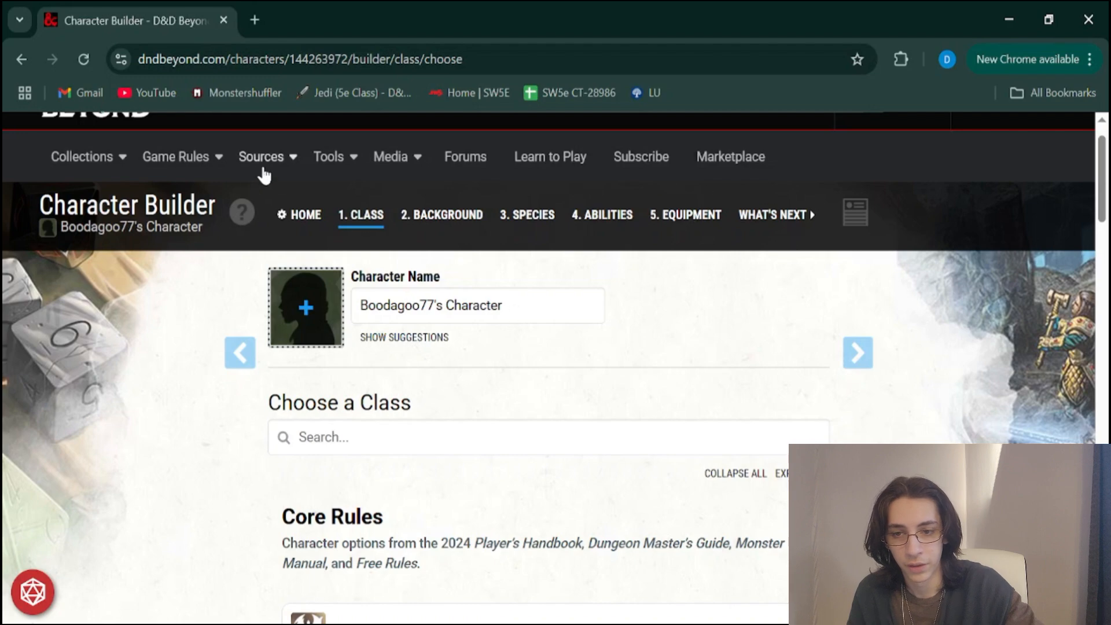
mouse_move(263, 168)
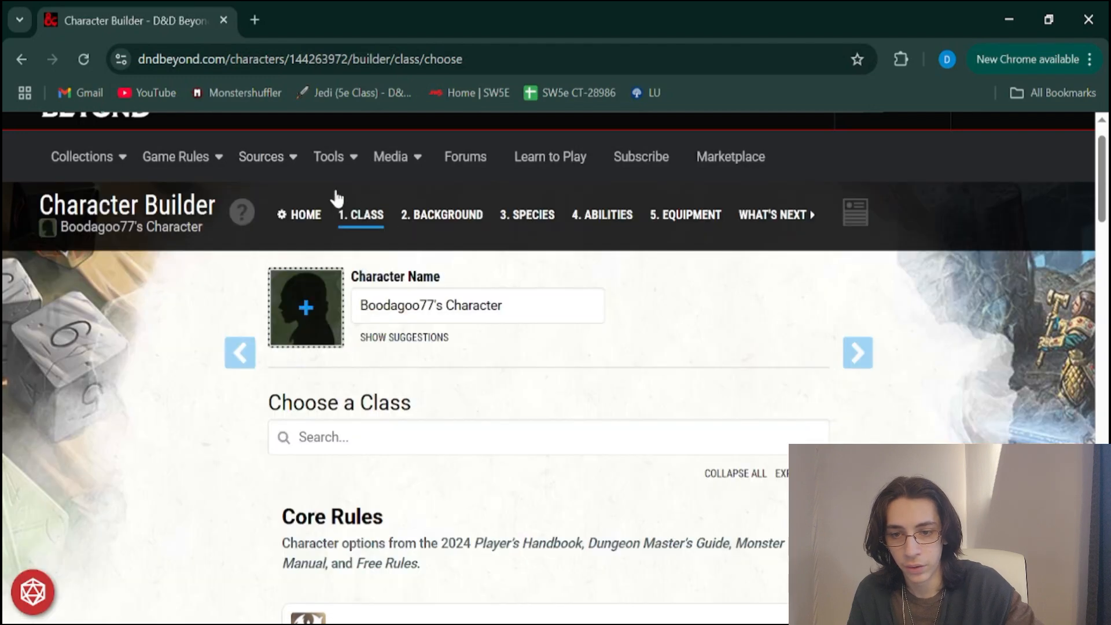
mouse_move(315, 185)
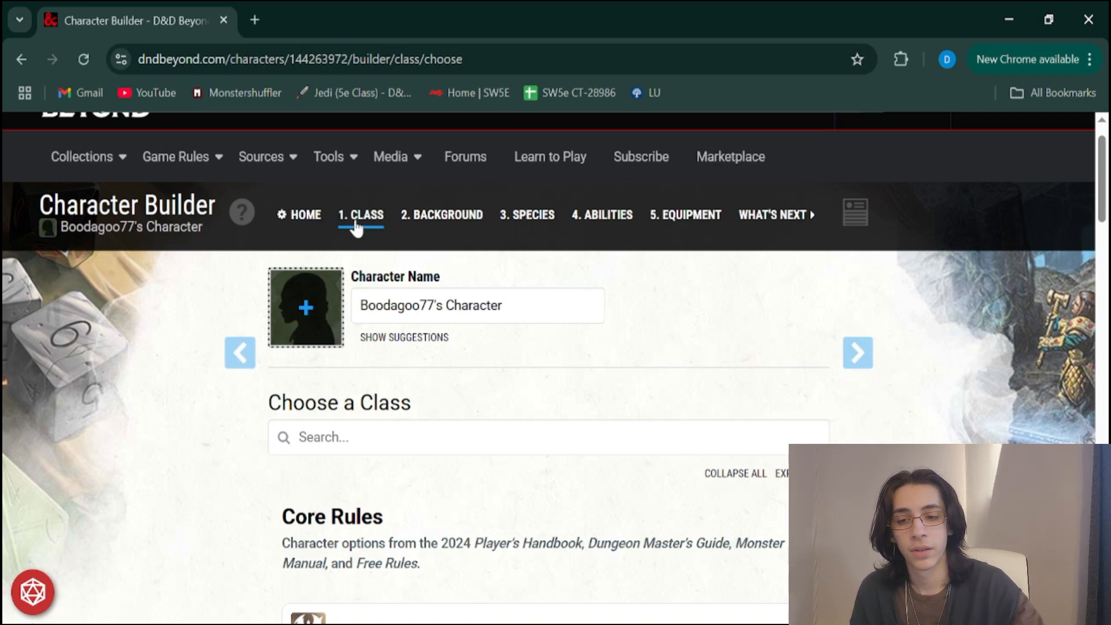
Look through the available classes under Core Rules and Expanded Rules and compare them with the 2014 Core Rules section
scroll(422, 342, down, 1)
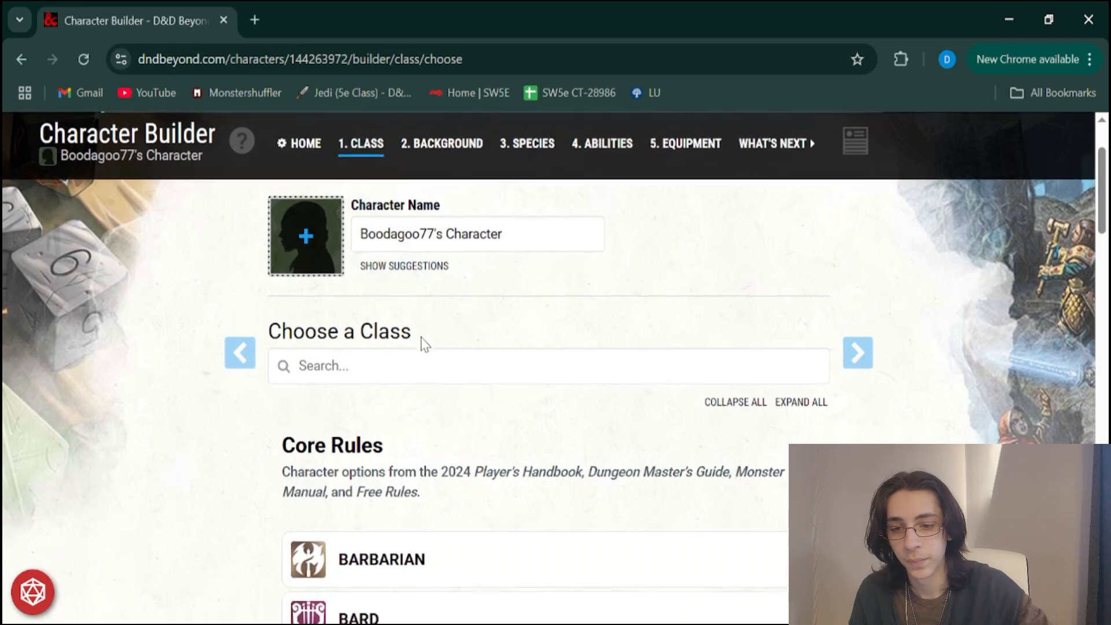
scroll(422, 343, down, 4)
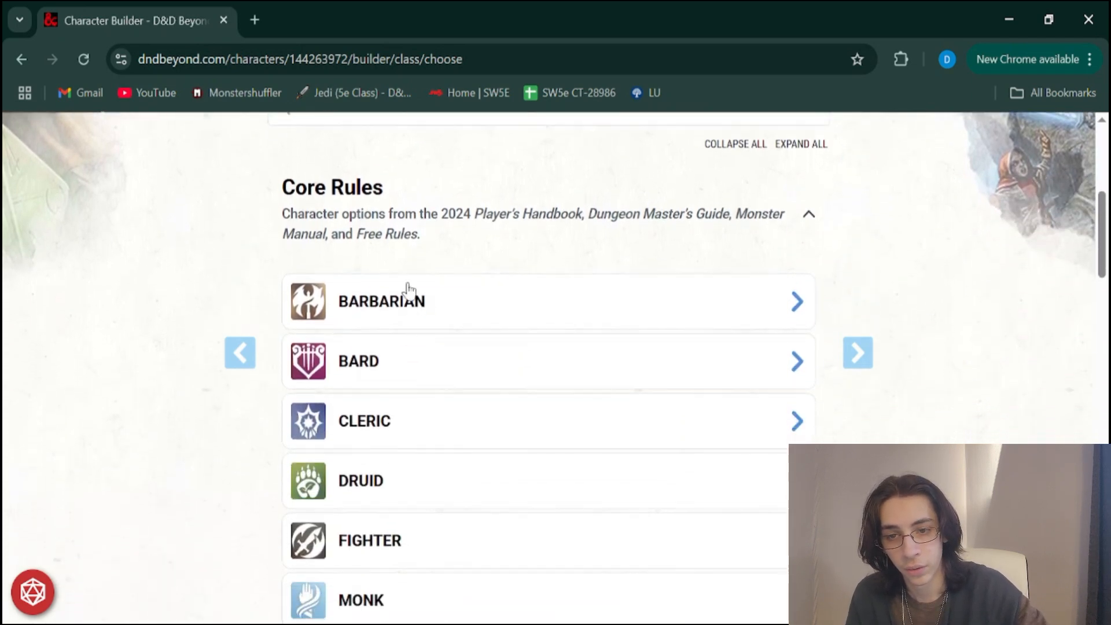
scroll(340, 504, down, 6)
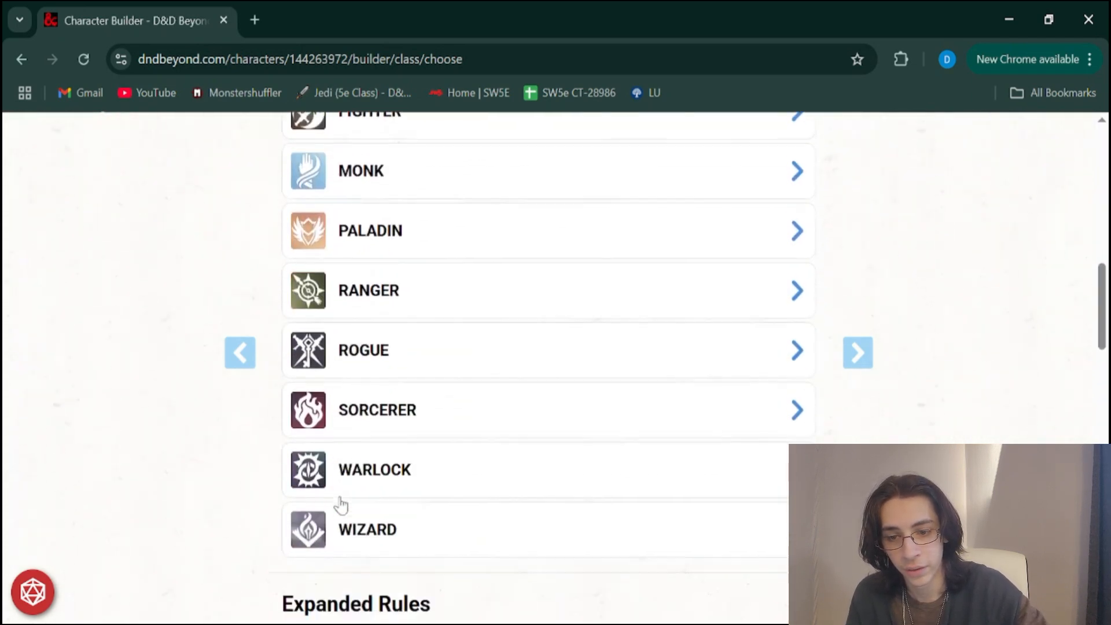
scroll(340, 504, down, 5)
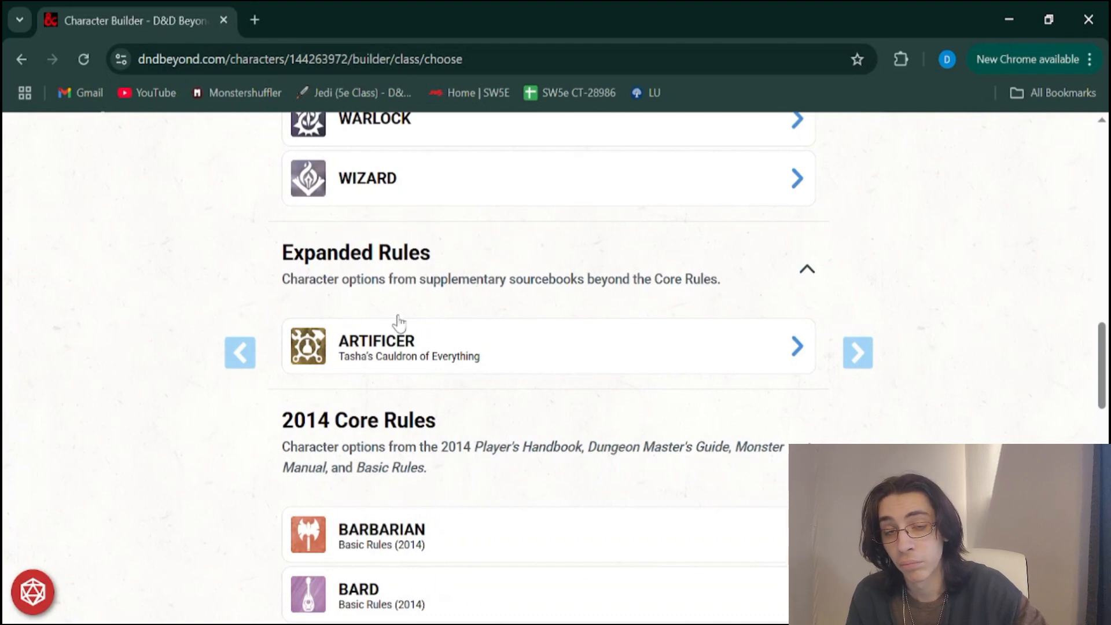
scroll(322, 412, down, 1)
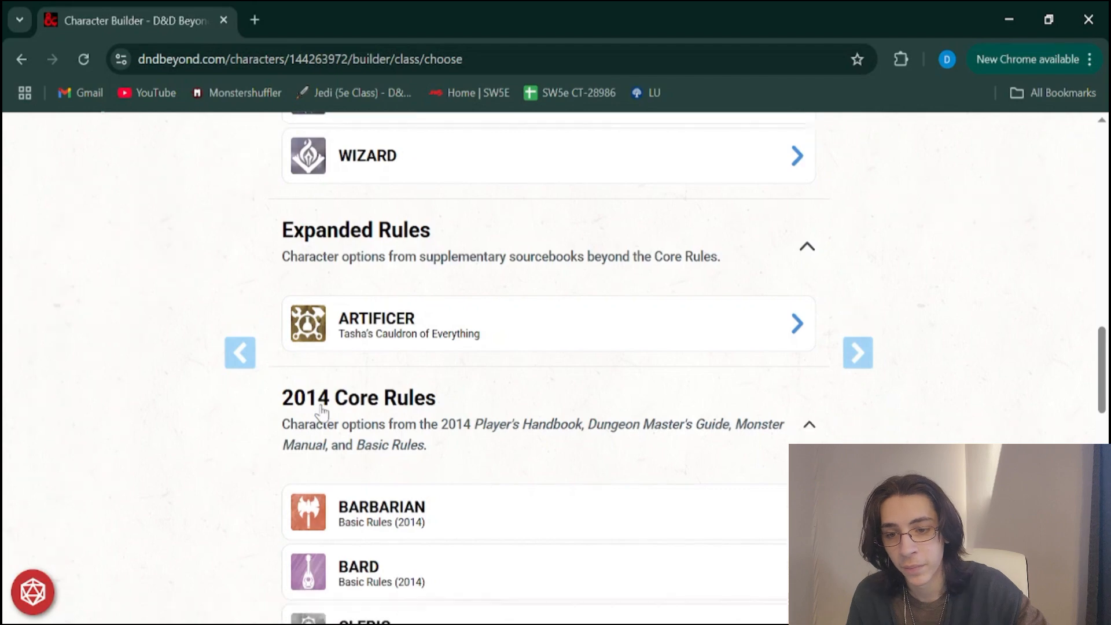
scroll(330, 394, down, 2)
scroll(359, 300, down, 1)
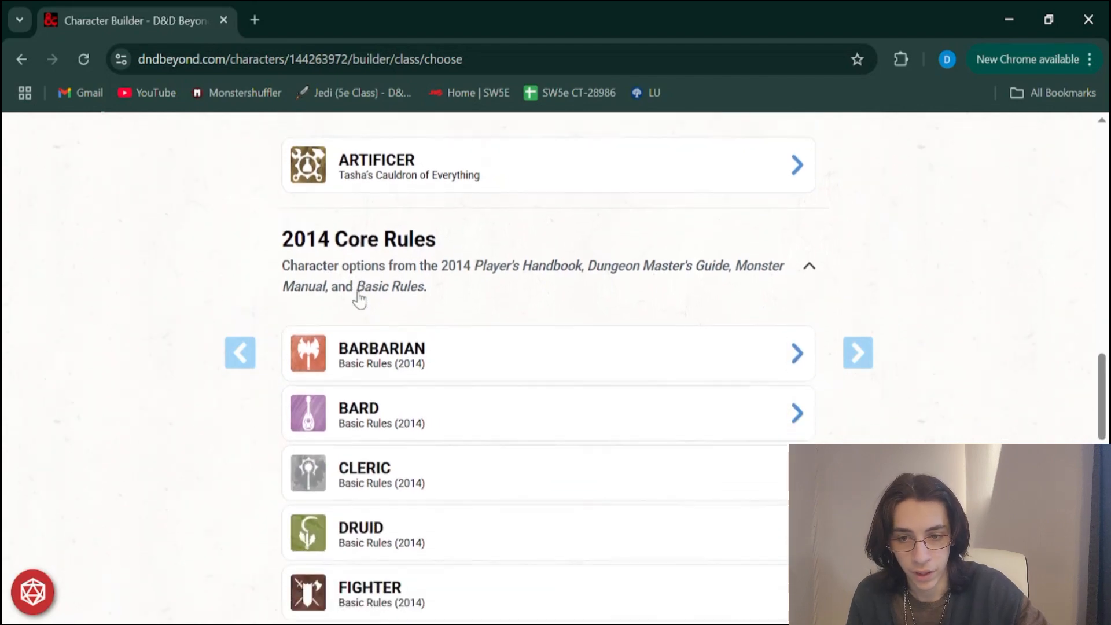
scroll(359, 297, up, 10)
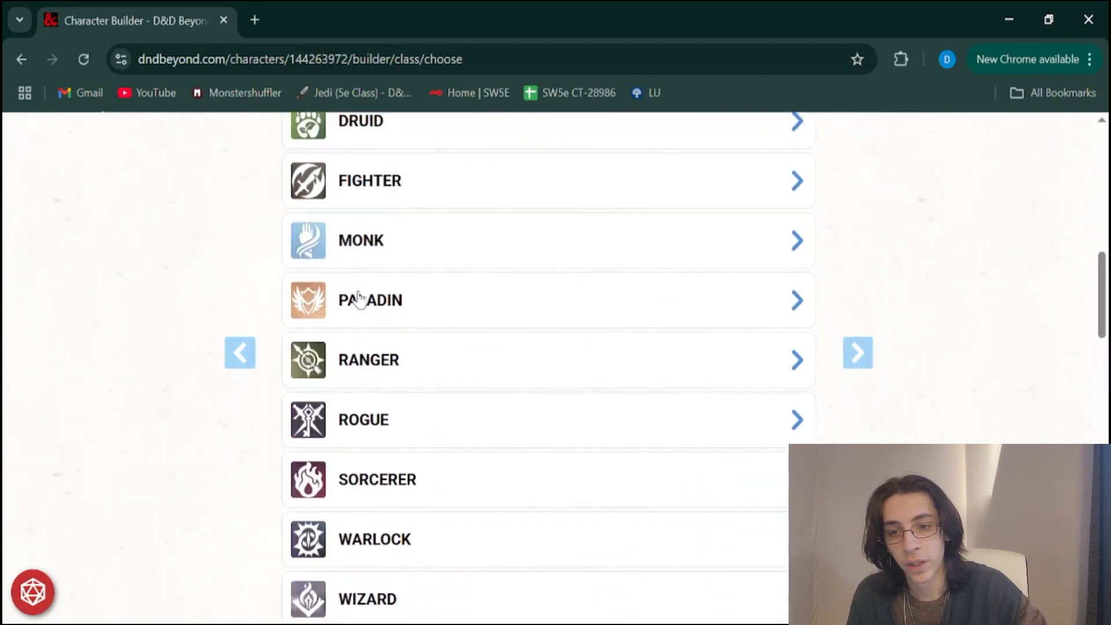
scroll(359, 297, down, 11)
scroll(359, 296, down, 2)
scroll(357, 295, up, 3)
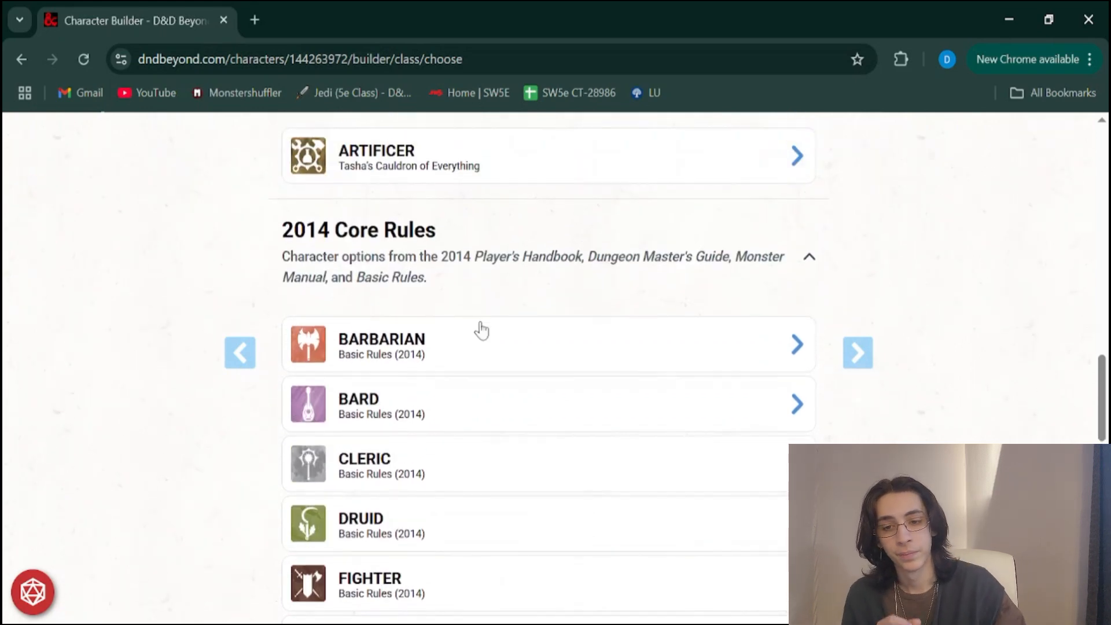
scroll(481, 330, up, 12)
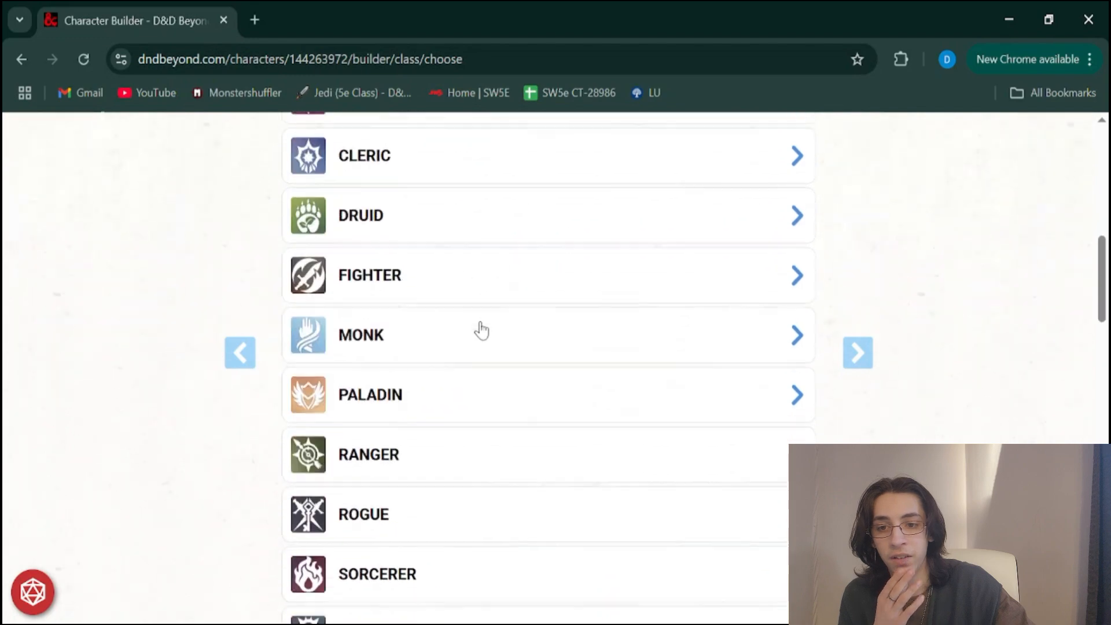
Examine the 2014 Core Rules classes and the Critical Role section, collapsing and re-expanding the Critical Role group
scroll(481, 330, down, 14)
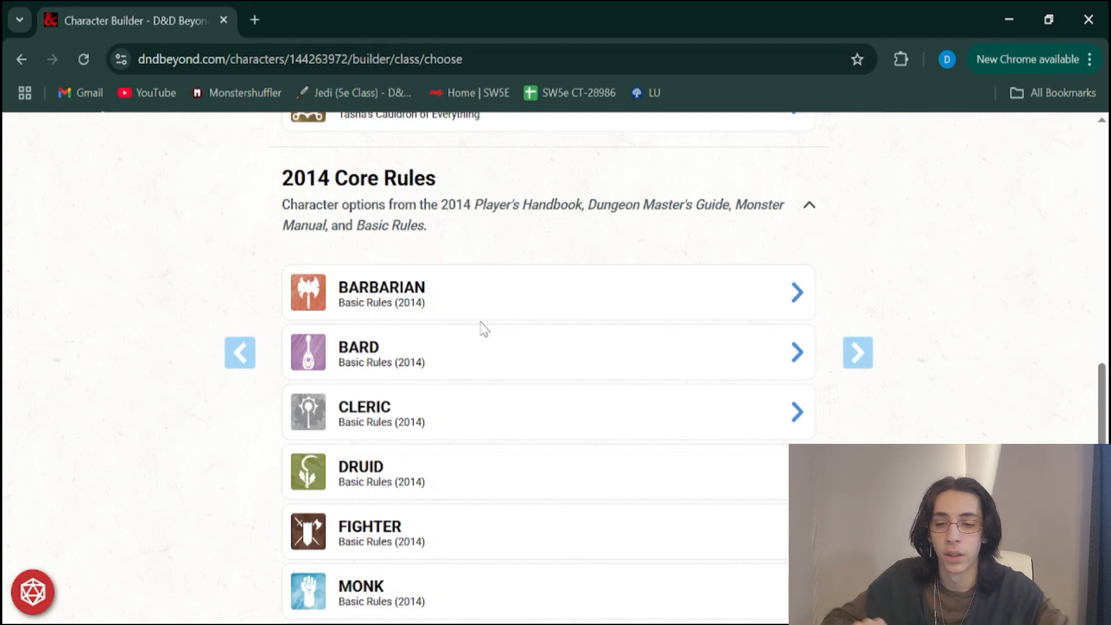
scroll(484, 328, down, 3)
scroll(485, 329, up, 3)
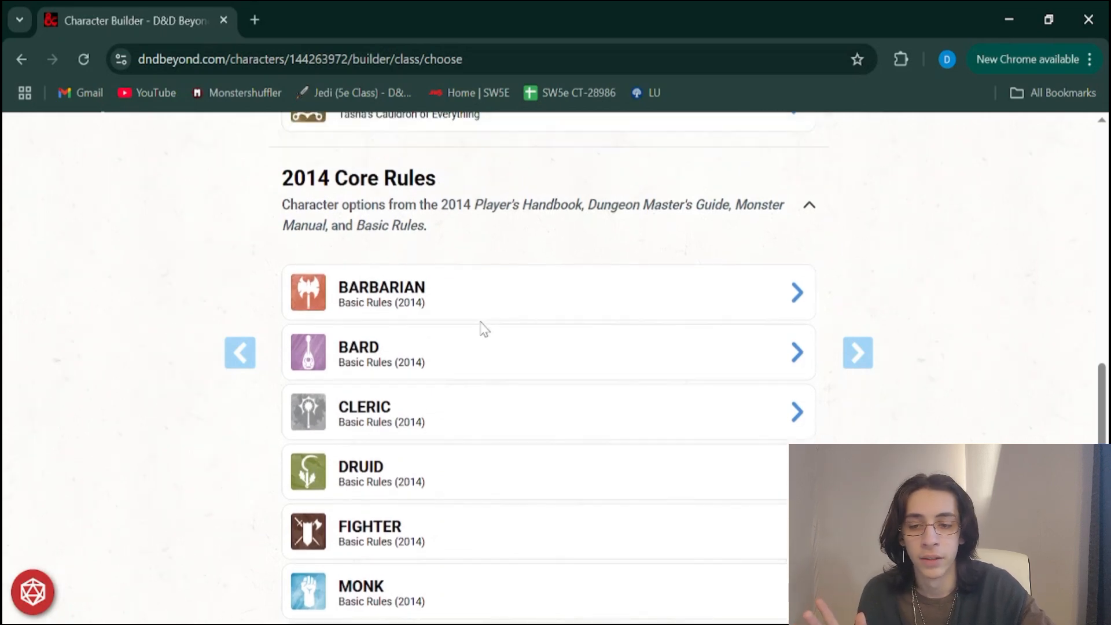
scroll(484, 329, down, 2)
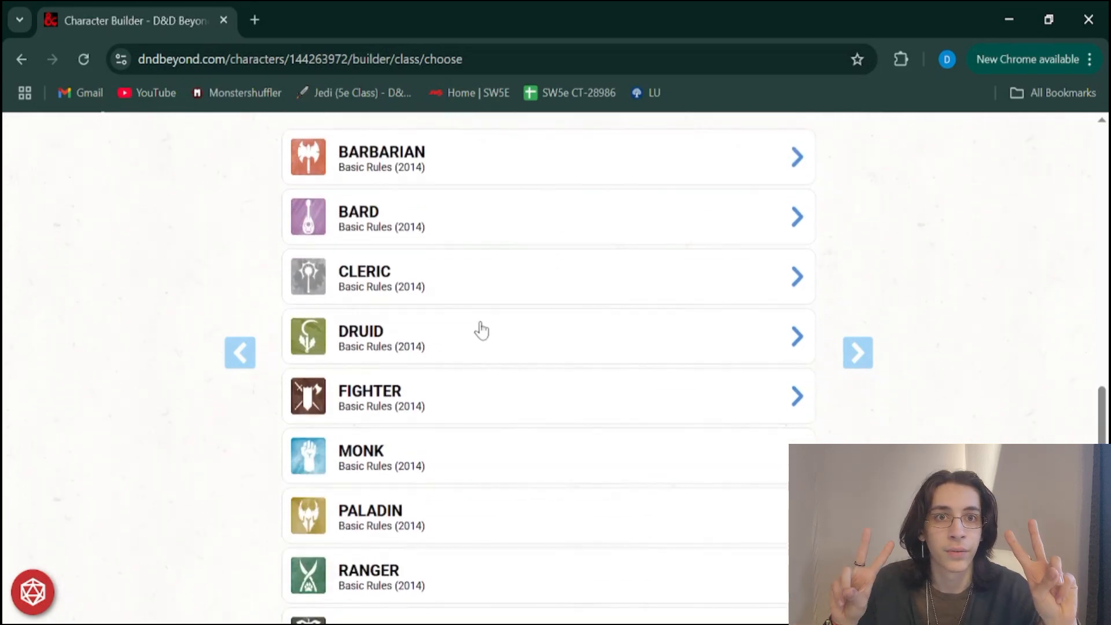
scroll(481, 331, up, 2)
scroll(481, 331, down, 2)
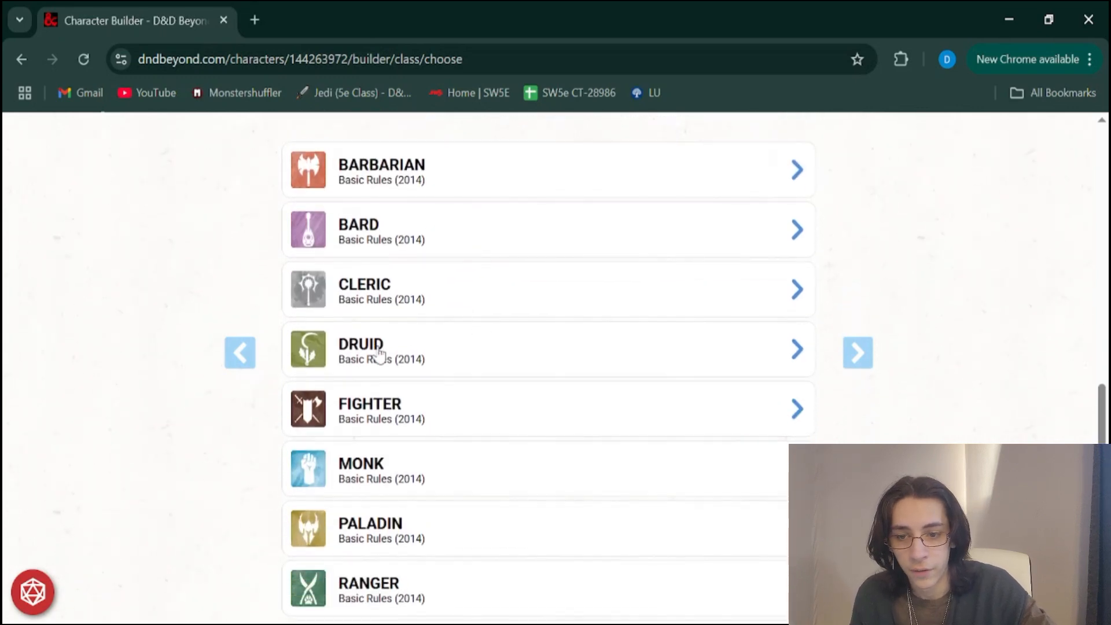
scroll(377, 355, down, 2)
scroll(379, 354, up, 1)
scroll(379, 351, down, 4)
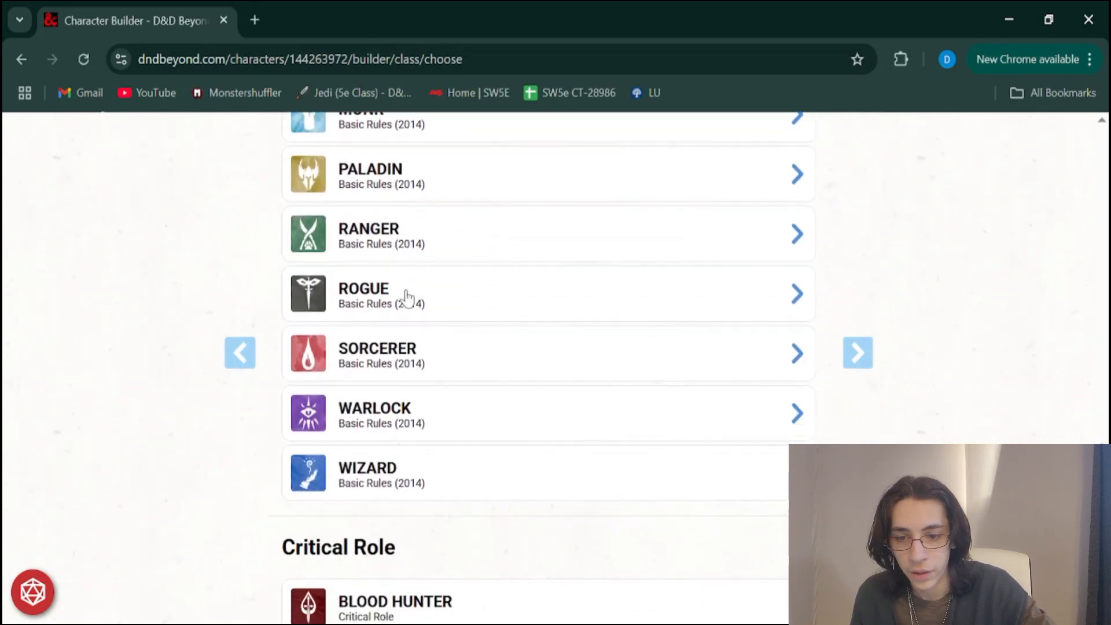
scroll(405, 296, up, 1)
scroll(407, 298, down, 3)
scroll(408, 298, down, 1)
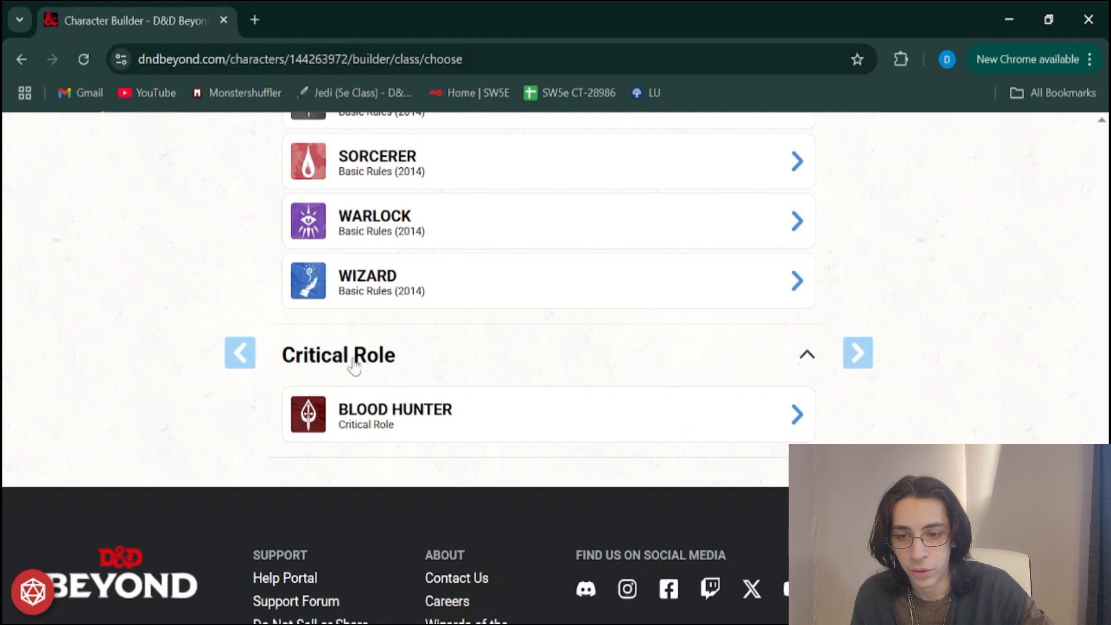
click(380, 358)
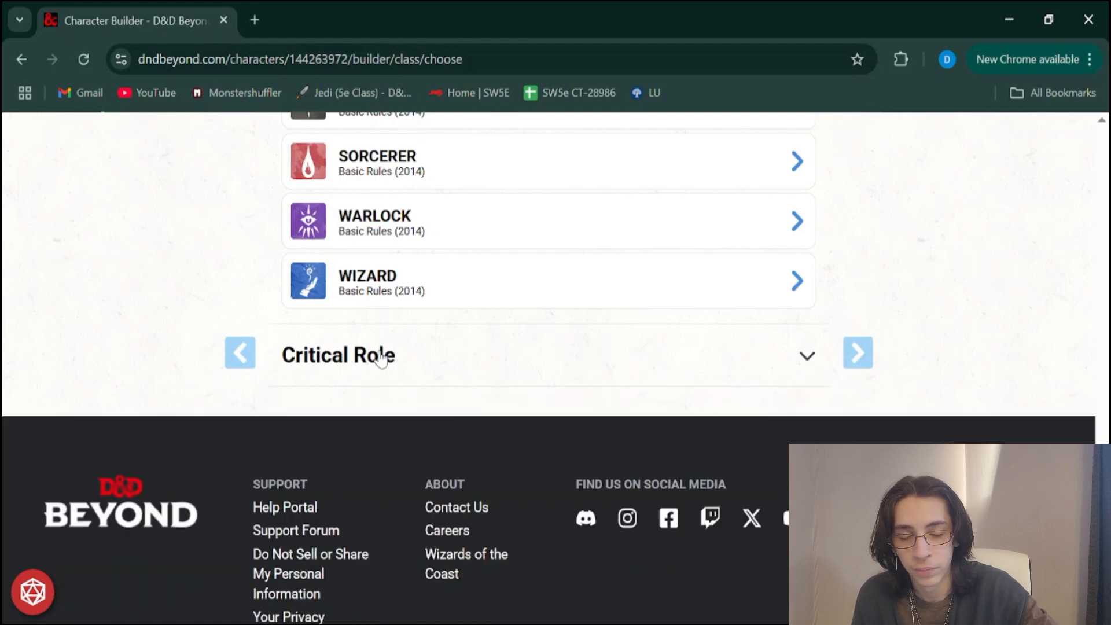
click(381, 357)
Choose the Barbarian class from the 2014 Core Rules list to open its class details
scroll(387, 365, up, 3)
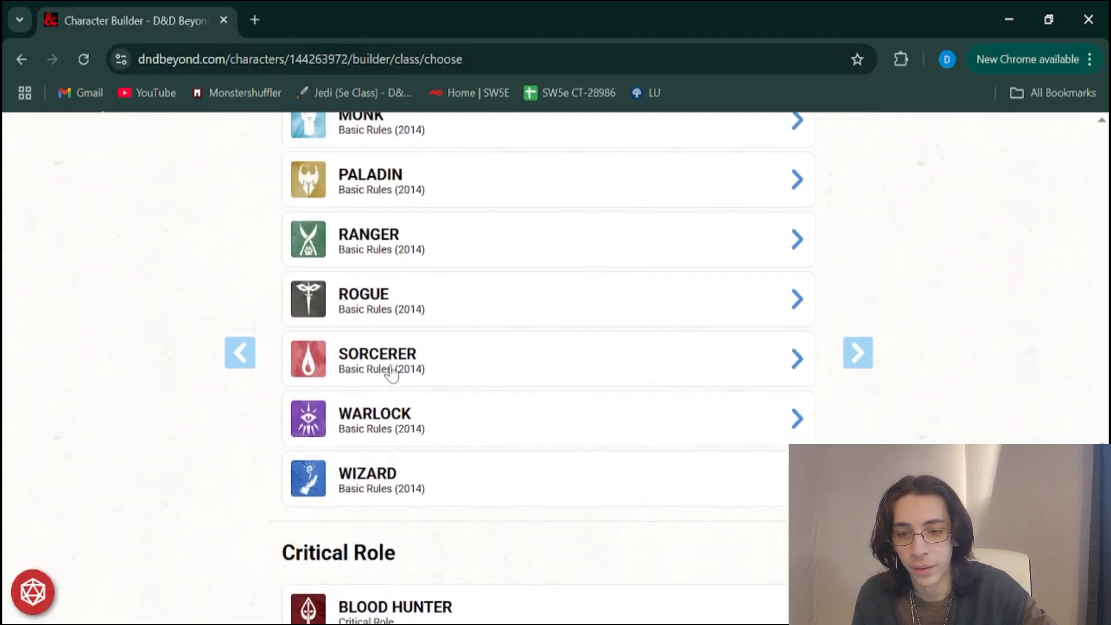
scroll(392, 373, up, 4)
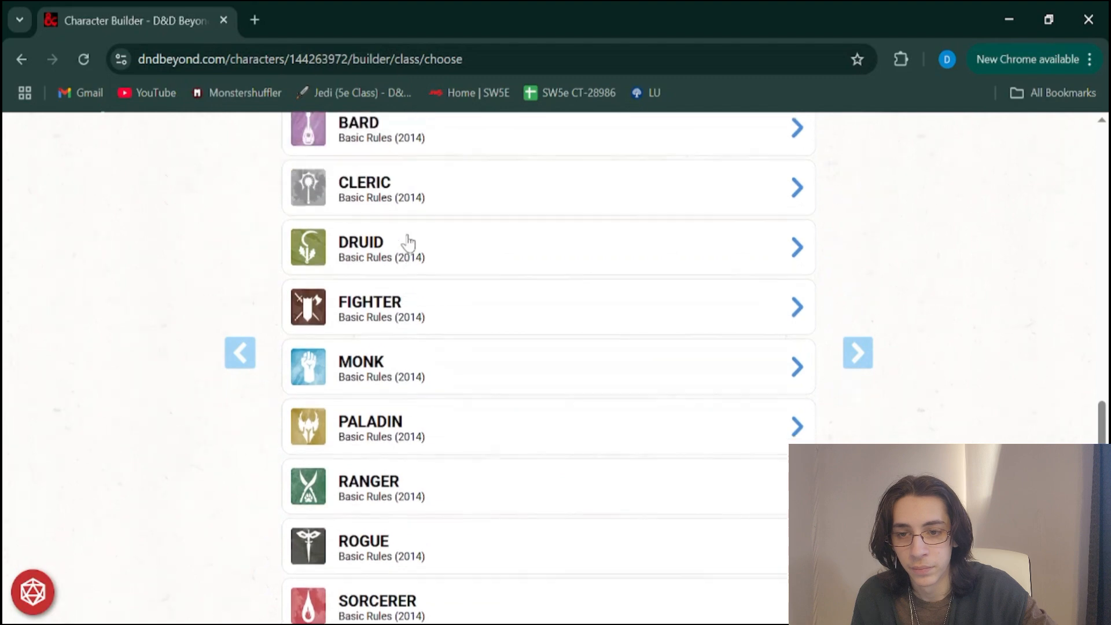
scroll(408, 243, up, 1)
scroll(397, 360, up, 2)
scroll(400, 362, down, 2)
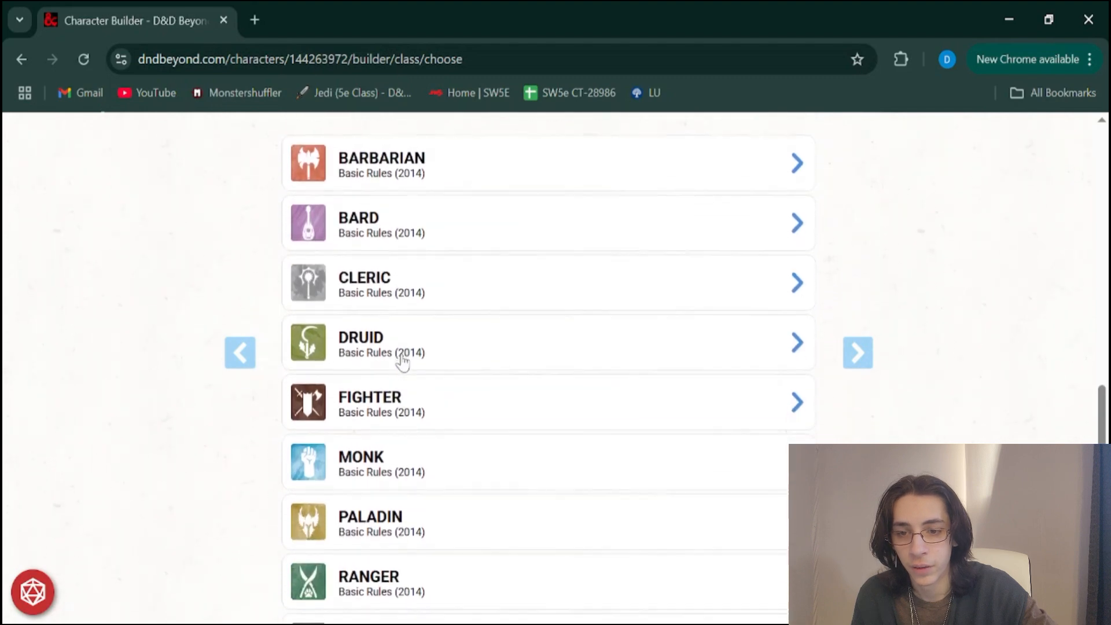
scroll(399, 360, down, 2)
scroll(405, 243, up, 3)
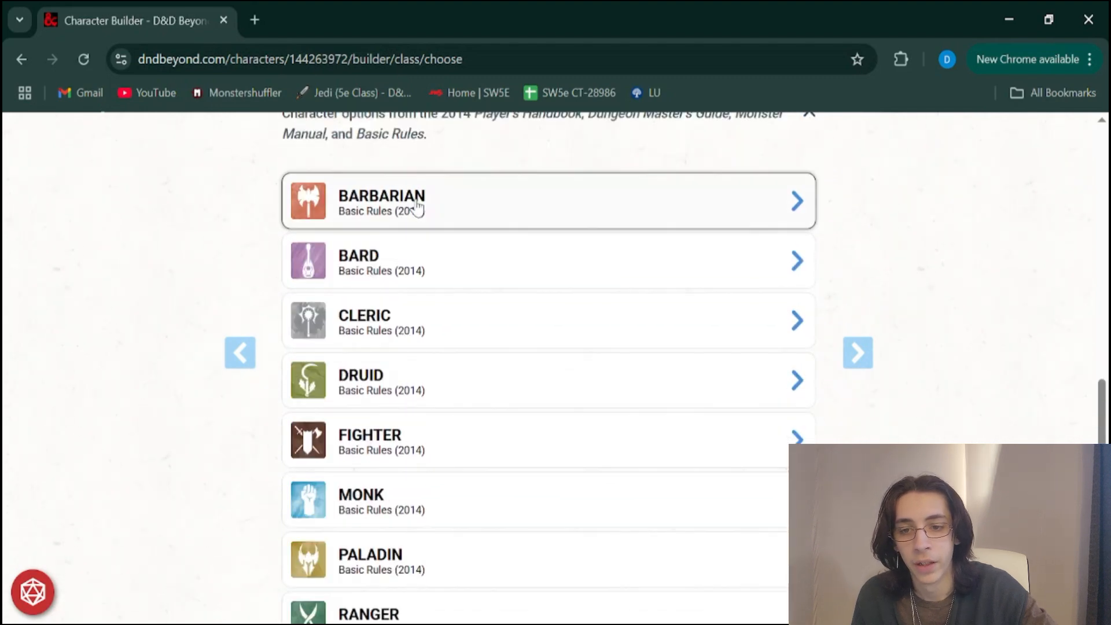
click(416, 206)
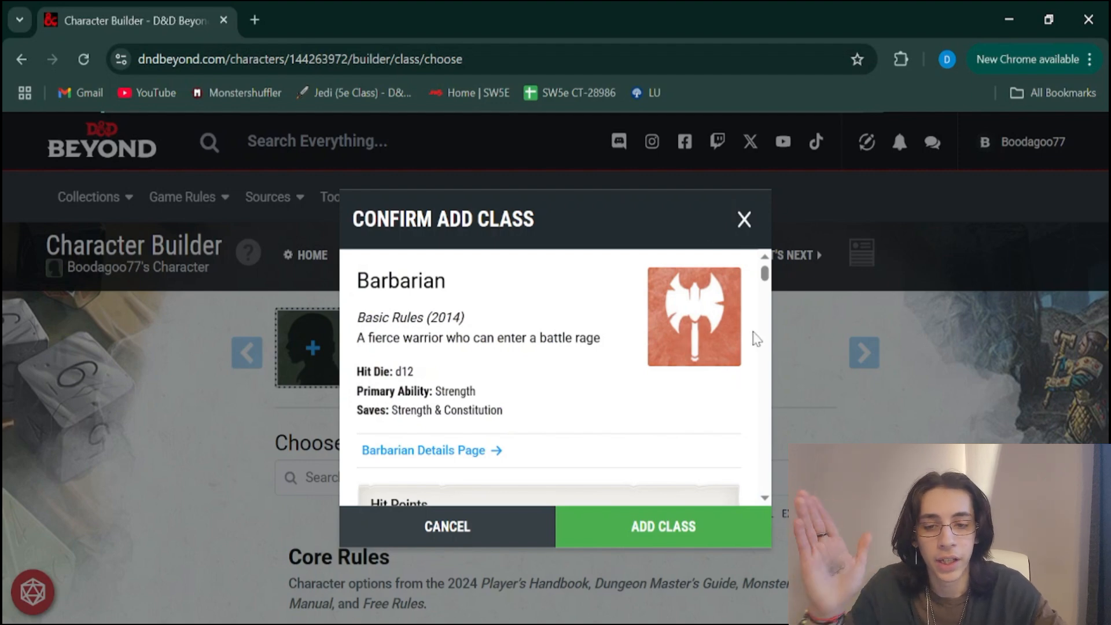
Examine the Barbarian summary, covering its description, hit die, primary ability and saving throws
scroll(463, 334, down, 1)
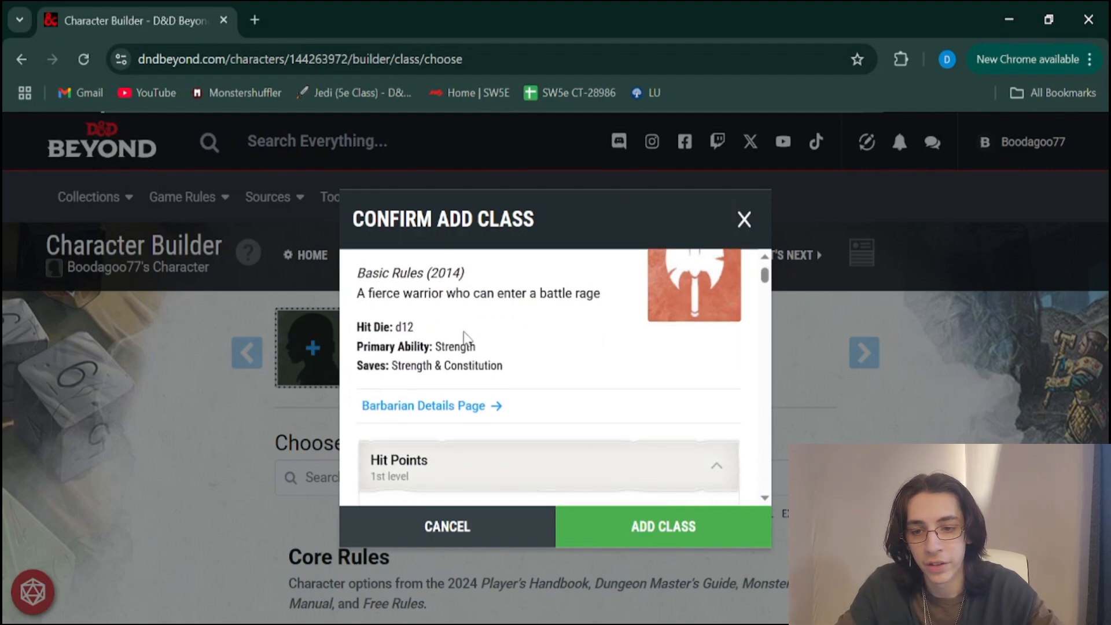
drag(418, 292, 564, 295)
click(565, 298)
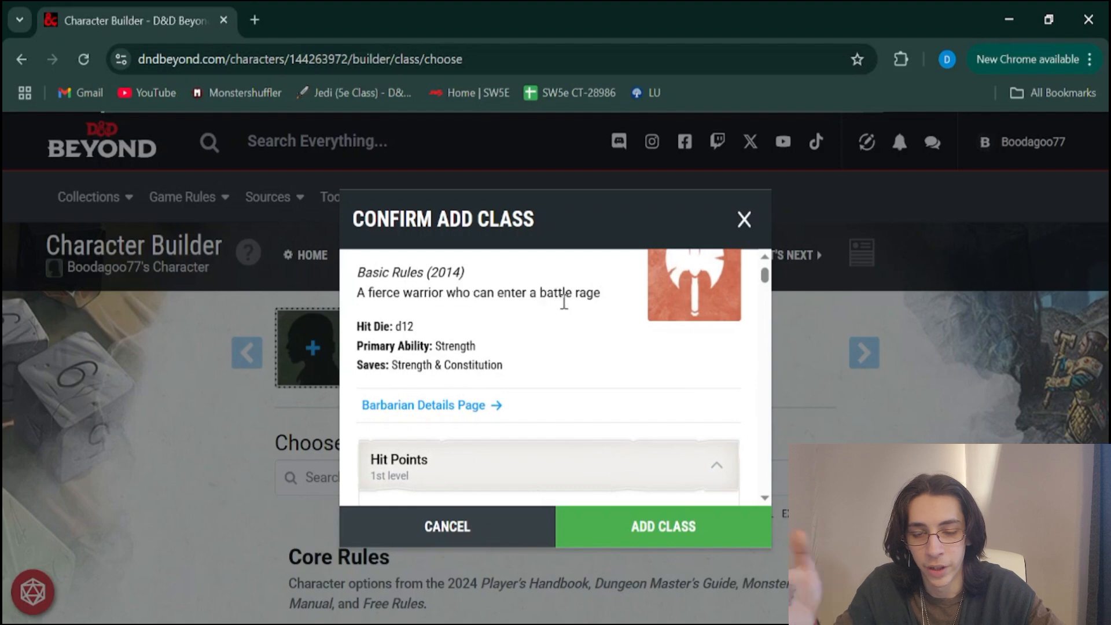
scroll(563, 304, down, 1)
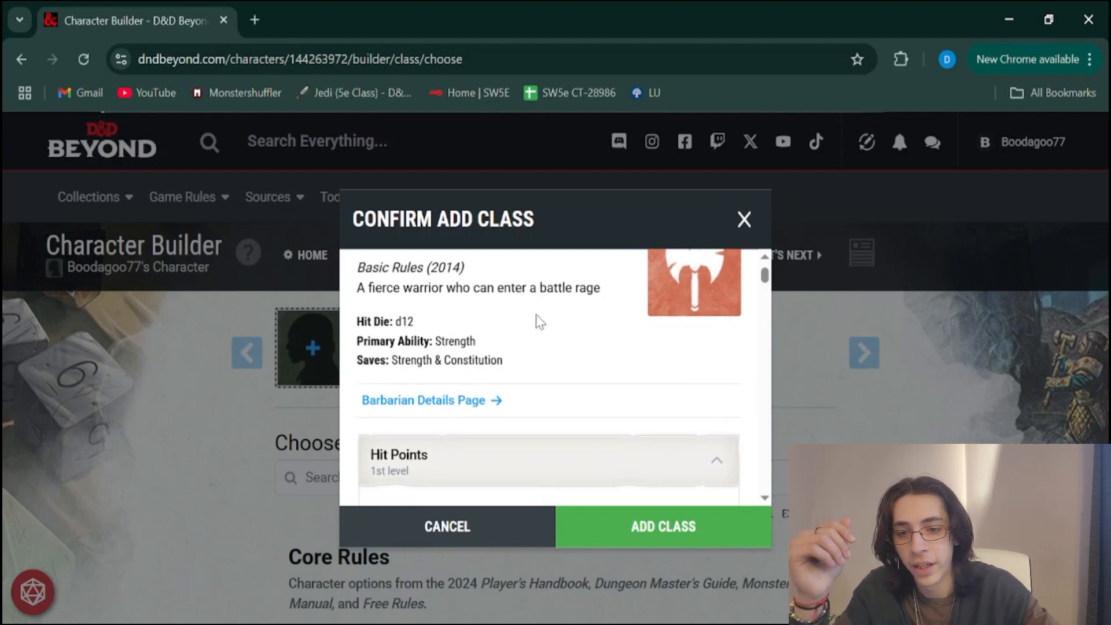
drag(396, 320, 416, 321)
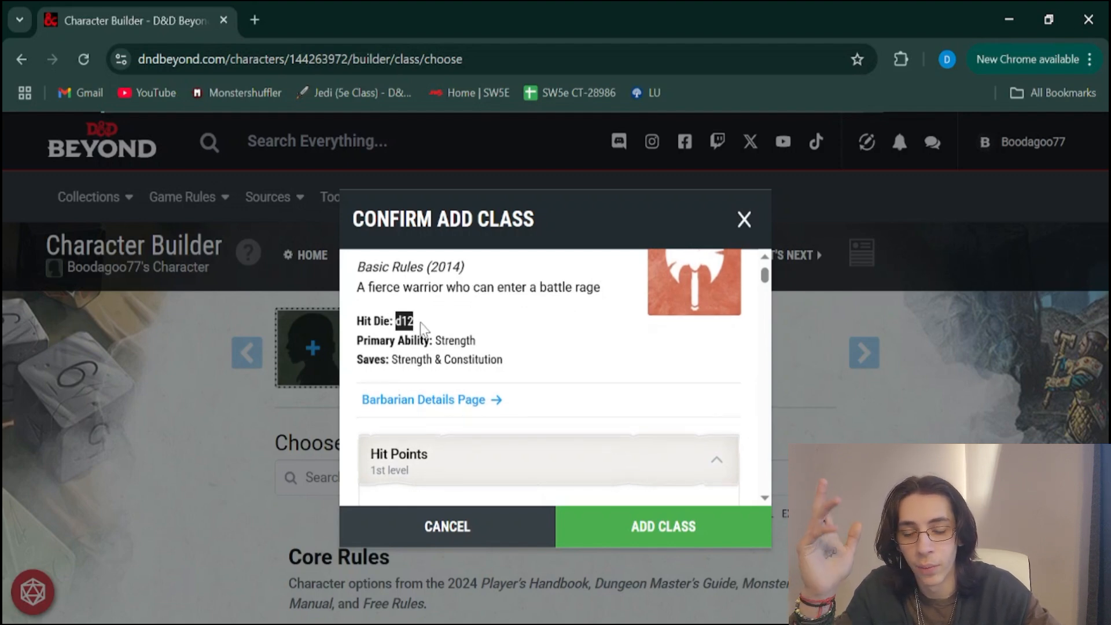
click(420, 321)
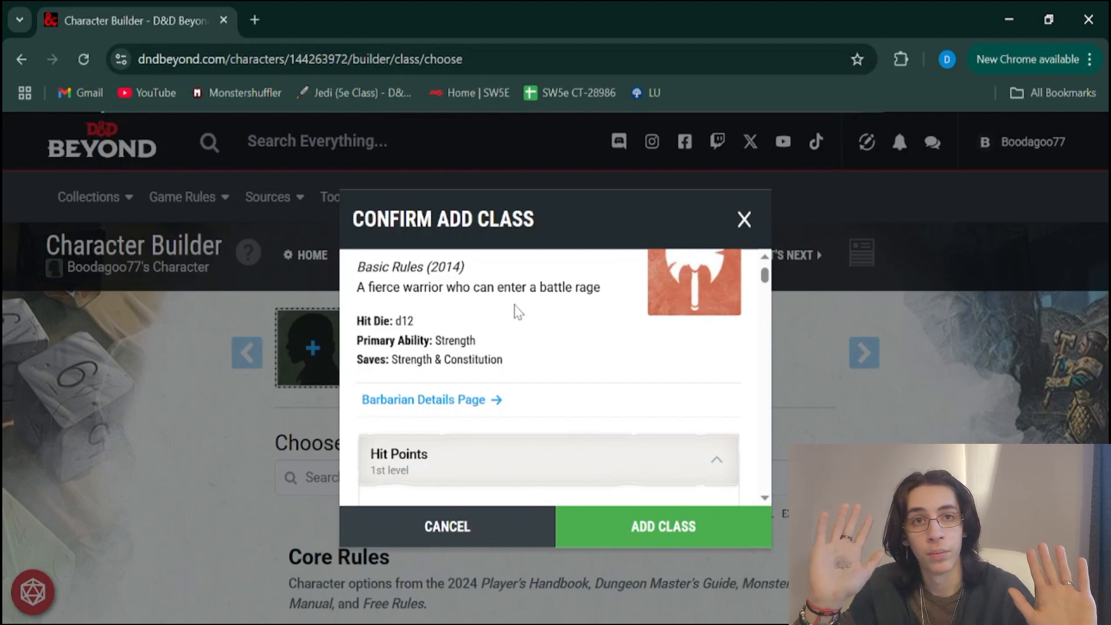
scroll(517, 313, down, 1)
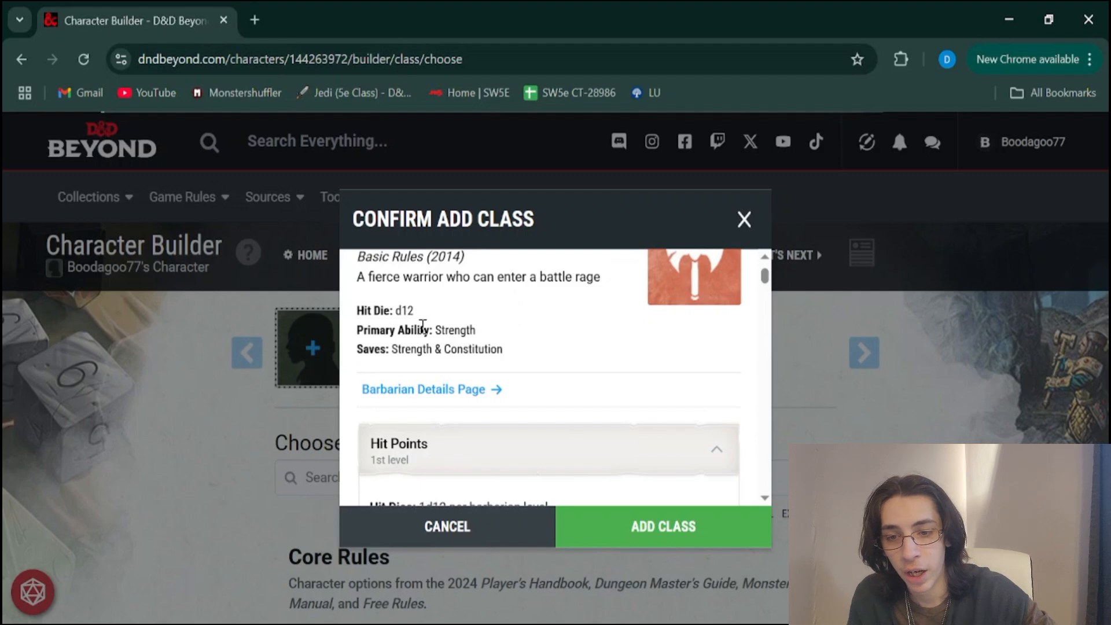
drag(434, 331, 479, 344)
click(479, 338)
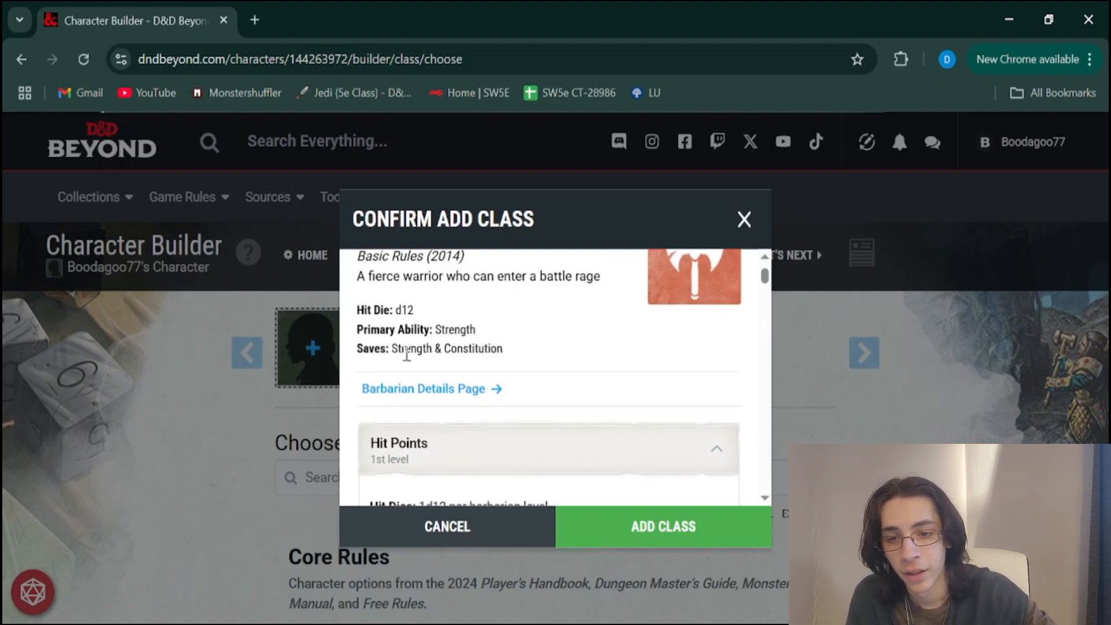
drag(393, 349, 505, 355)
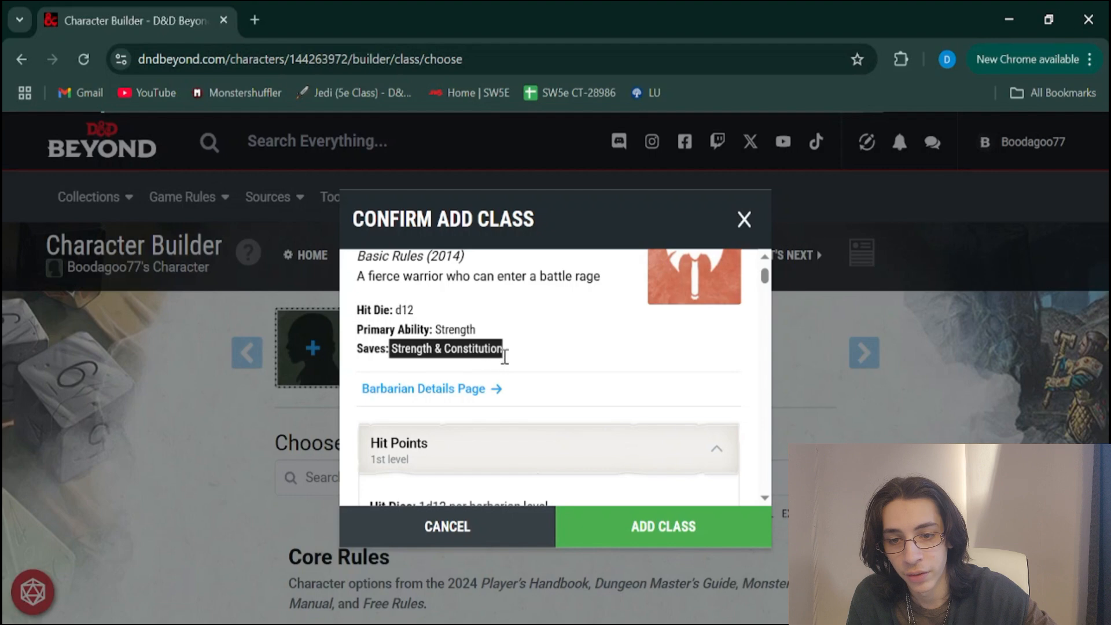
click(505, 364)
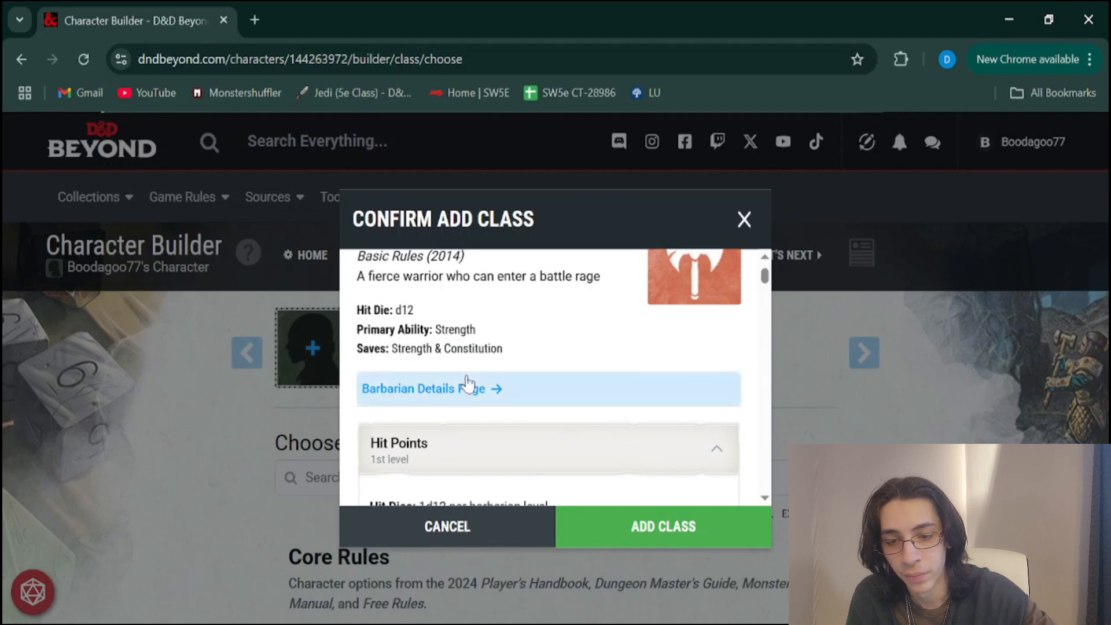
Read the Barbarian's Hit Points feature, and collapse the Hit Points and Proficiencies entries
scroll(466, 385, down, 1)
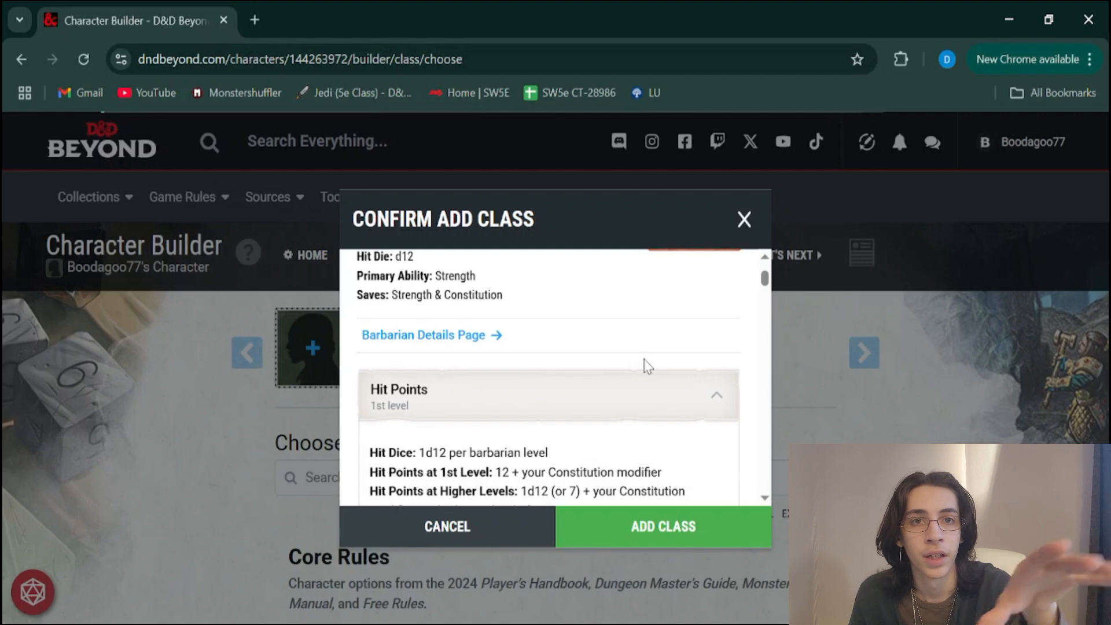
scroll(647, 367, down, 1)
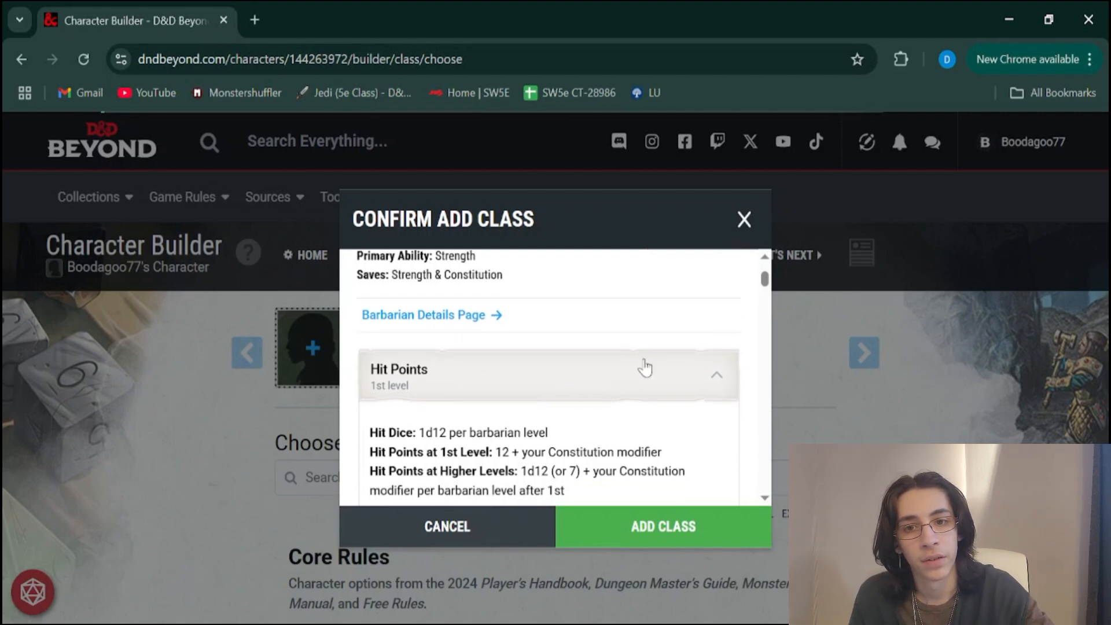
scroll(515, 358, down, 2)
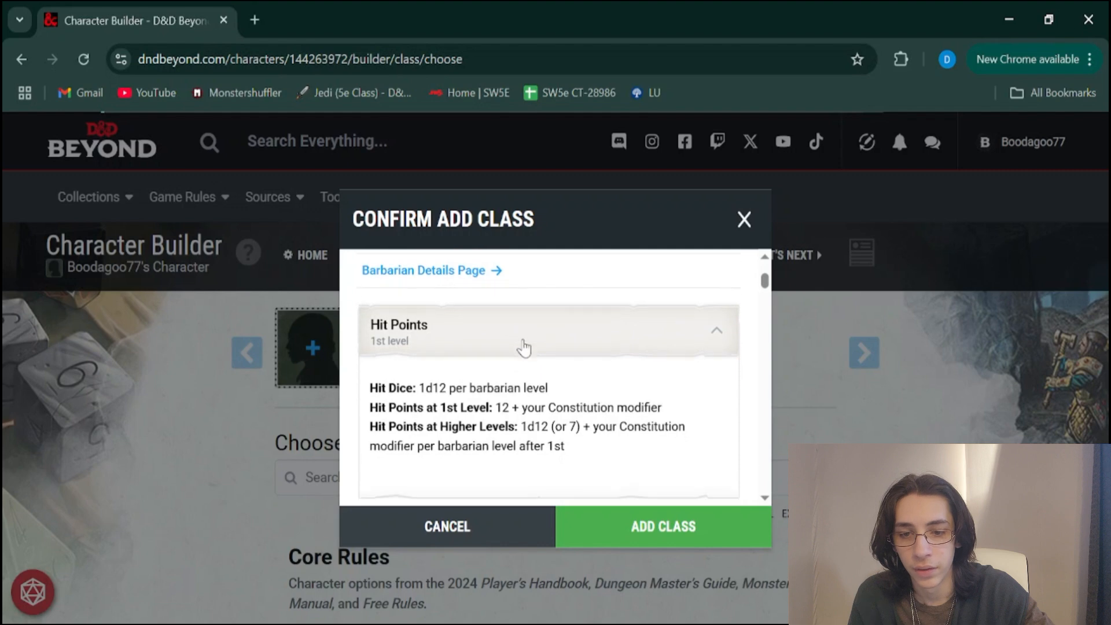
click(524, 347)
scroll(524, 348, up, 8)
scroll(523, 347, down, 3)
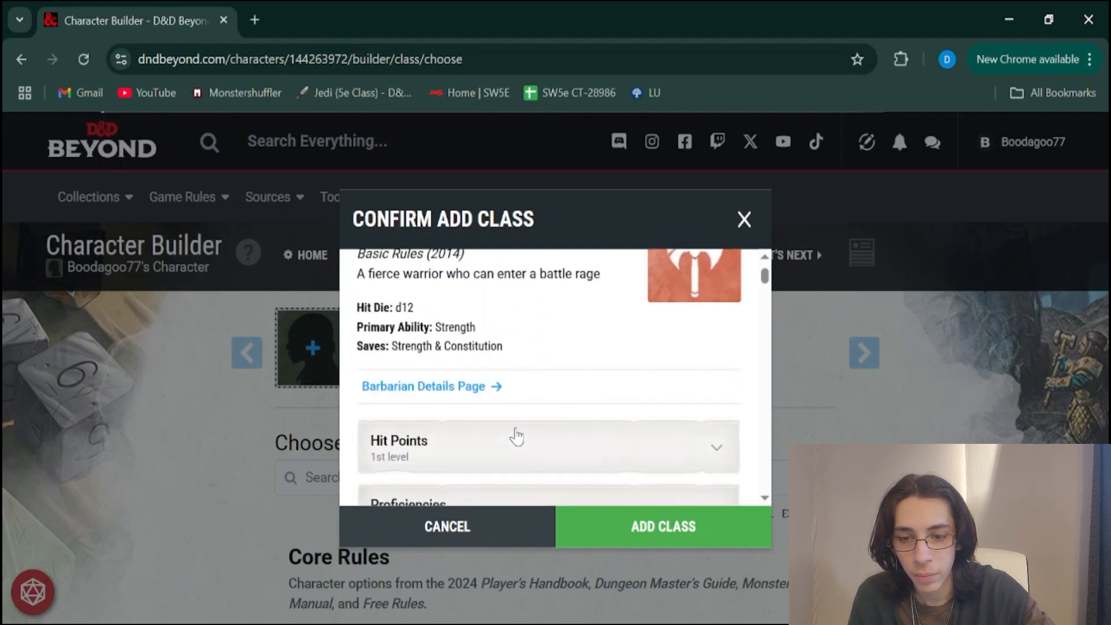
scroll(517, 437, down, 4)
click(508, 404)
scroll(498, 347, down, 2)
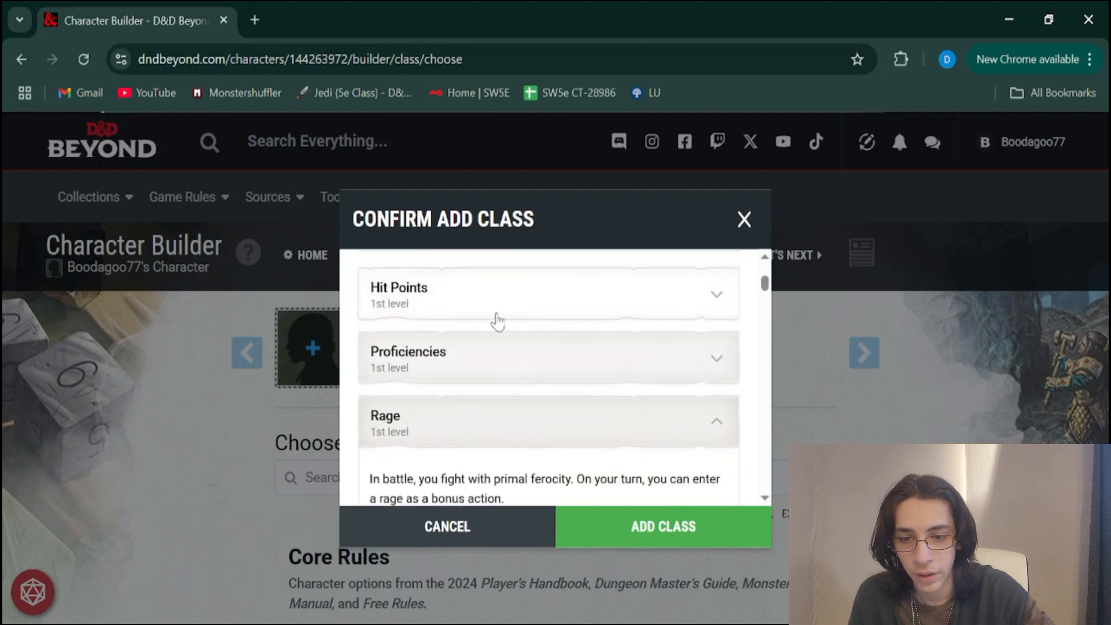
Expand the Proficiencies entry with its full text and read the armor, weapon, tool, saving throw and skill proficiencies
click(444, 365)
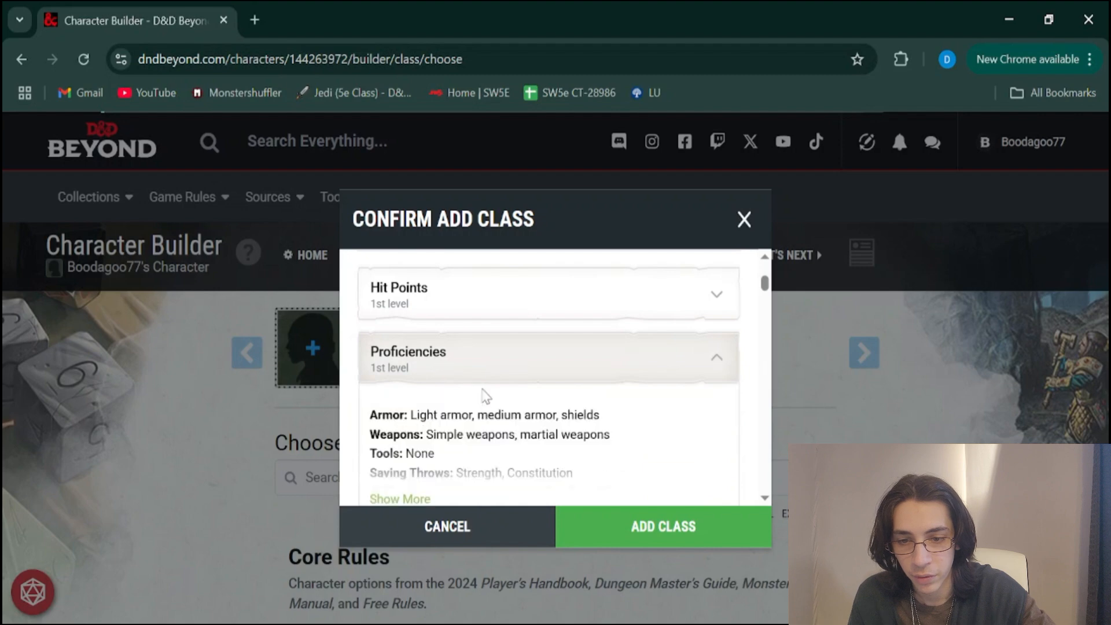
scroll(485, 396, down, 3)
scroll(485, 397, up, 1)
click(405, 423)
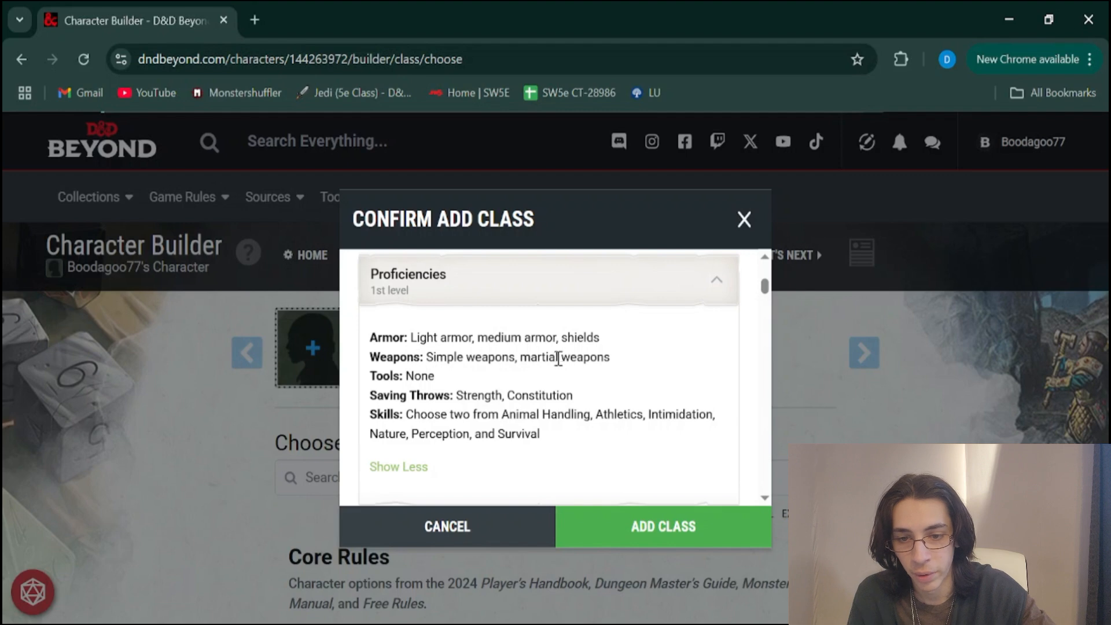
drag(408, 376, 423, 375)
click(421, 373)
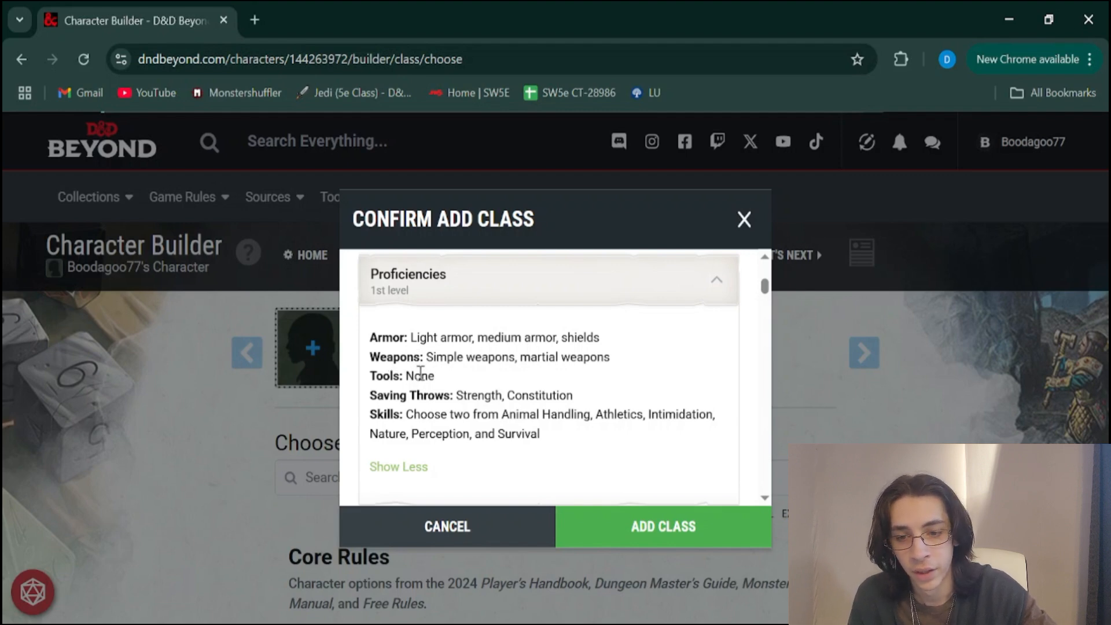
scroll(421, 373, down, 1)
scroll(512, 368, up, 1)
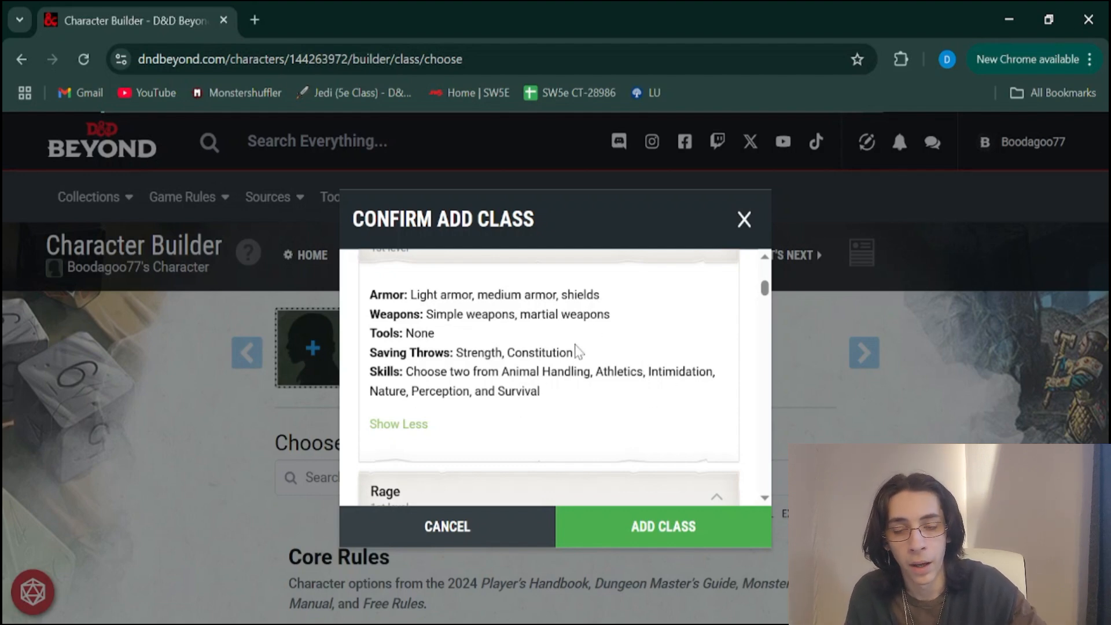
Look over the Rage, Unarmored Defense, Reckless Attack and Danger Sense features, collapsing each one to reach Primal Path
scroll(537, 382, down, 3)
scroll(536, 378, down, 1)
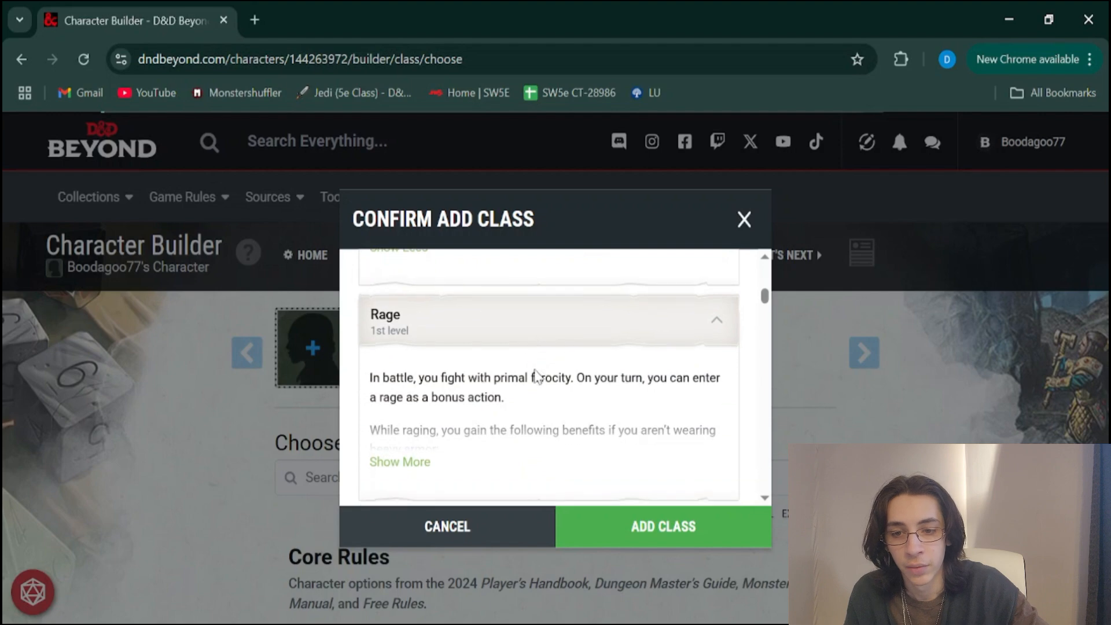
click(425, 337)
scroll(415, 365, down, 1)
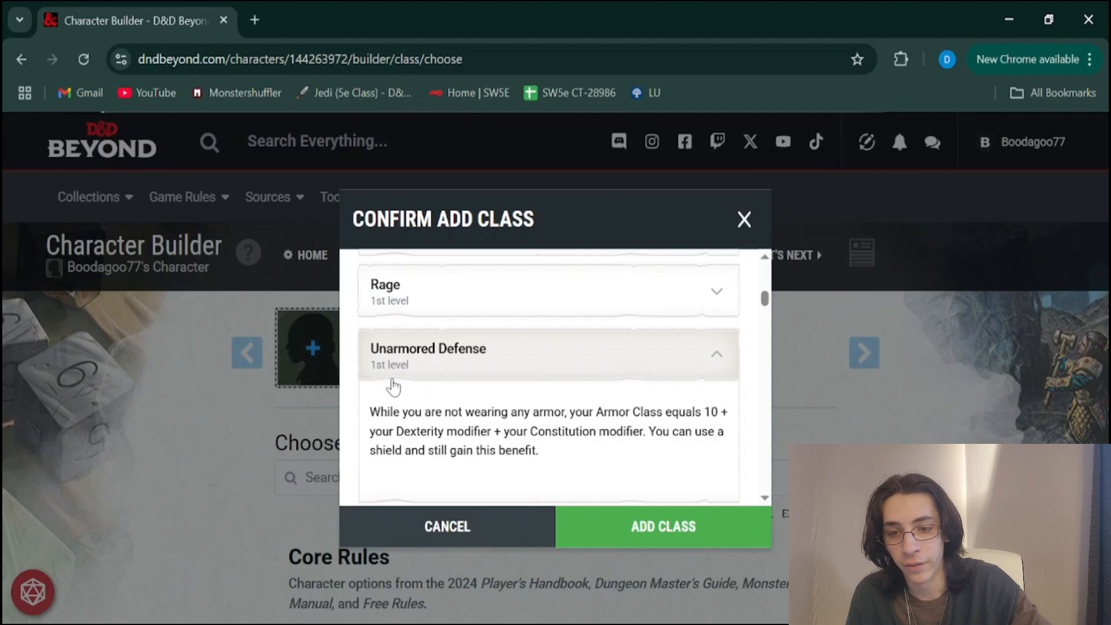
click(402, 375)
scroll(399, 375, down, 1)
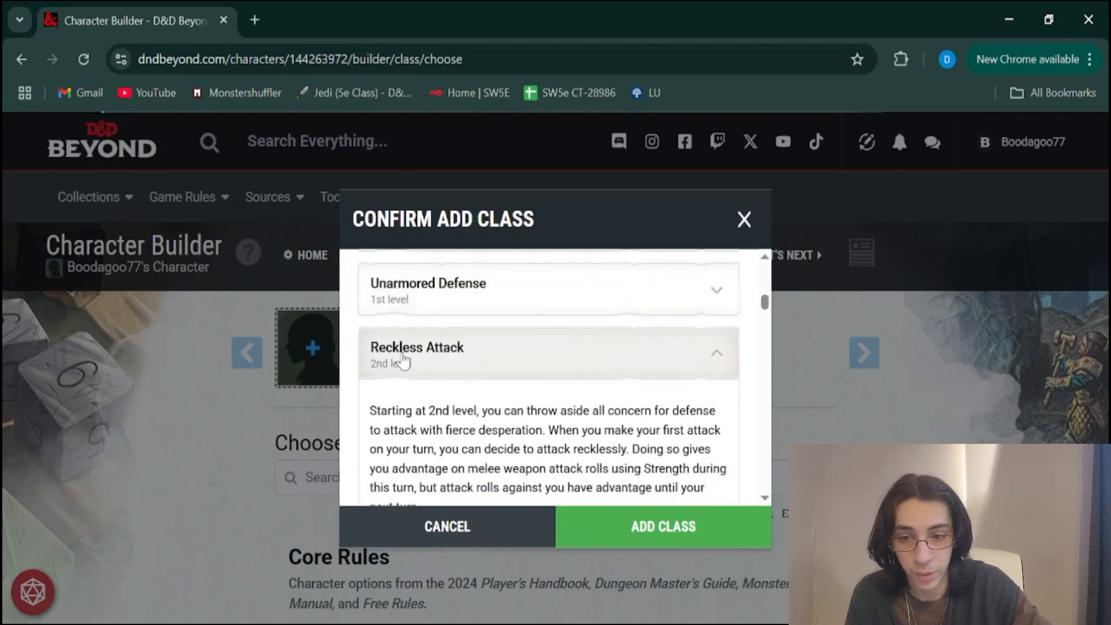
click(461, 365)
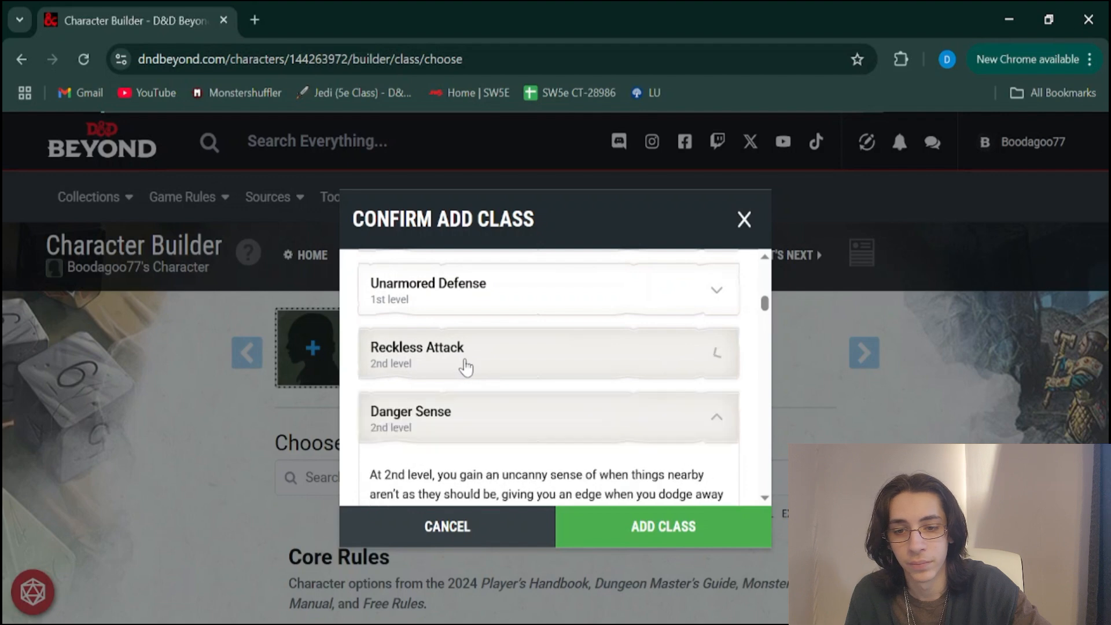
scroll(461, 365, down, 1)
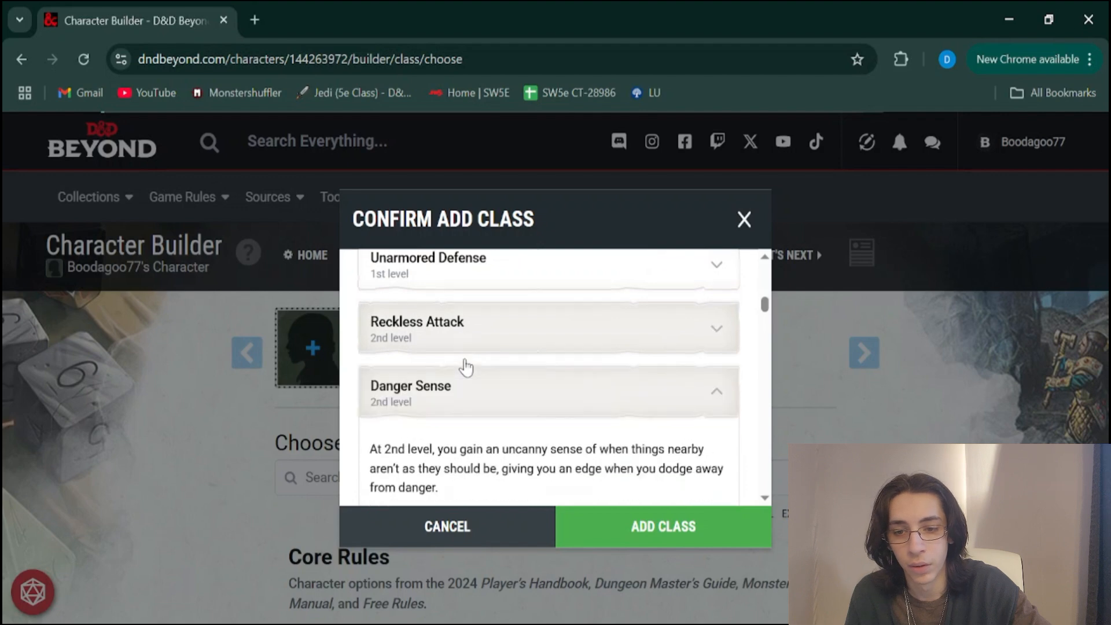
click(409, 404)
scroll(412, 408, down, 1)
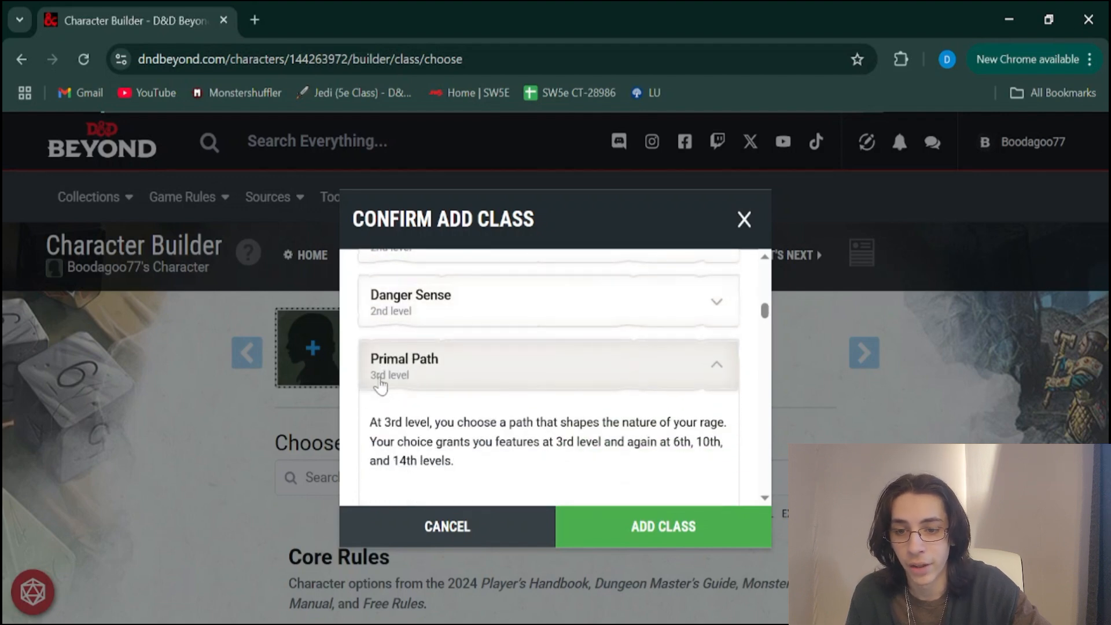
Skim Primal Path and the higher-level features, and add the Barbarian class to the character
scroll(441, 402, down, 1)
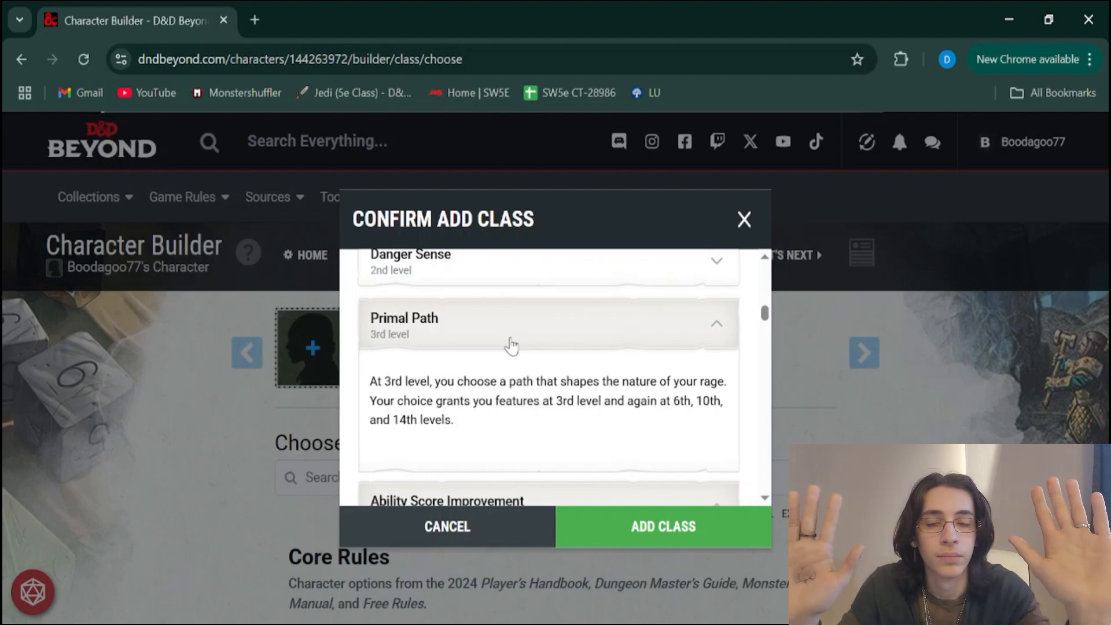
scroll(545, 435, down, 1)
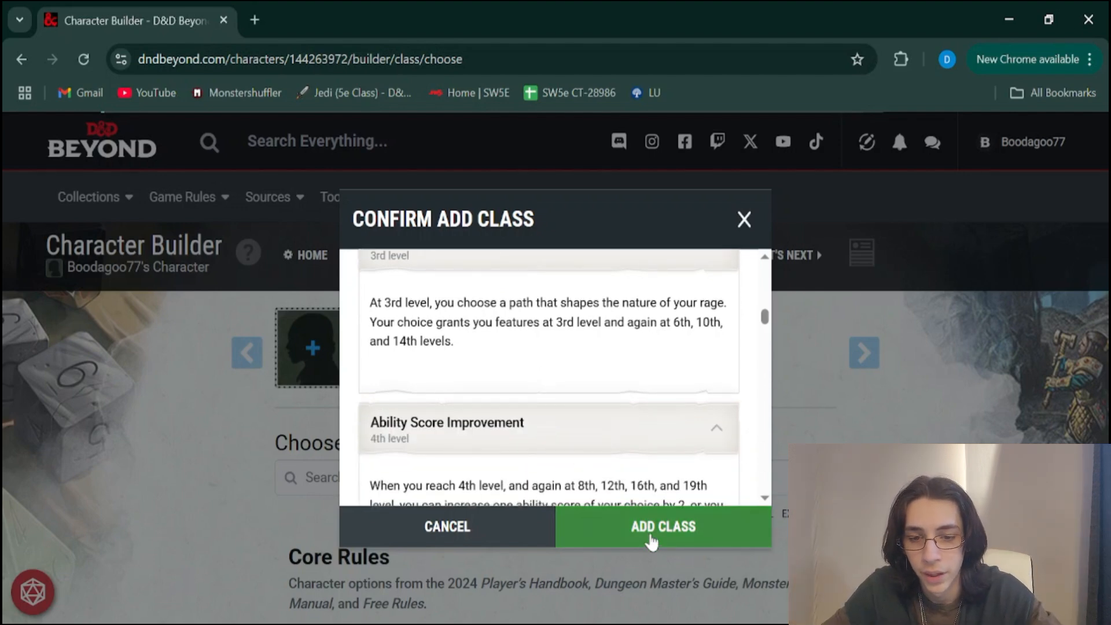
scroll(491, 405, up, 2)
scroll(491, 405, down, 7)
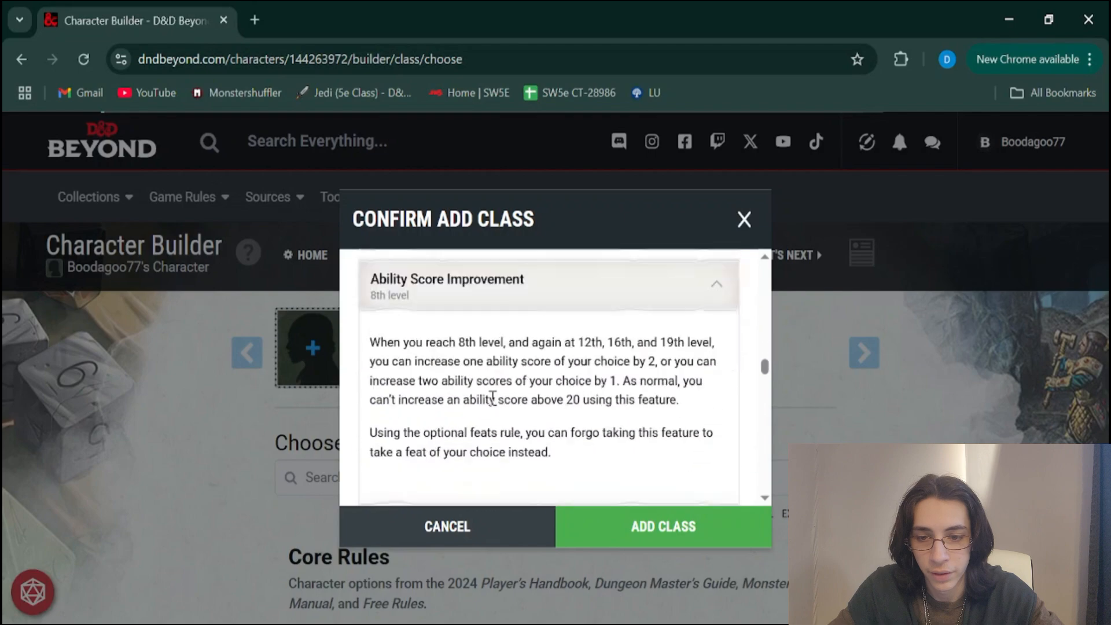
scroll(492, 398, down, 3)
scroll(491, 398, up, 2)
click(629, 533)
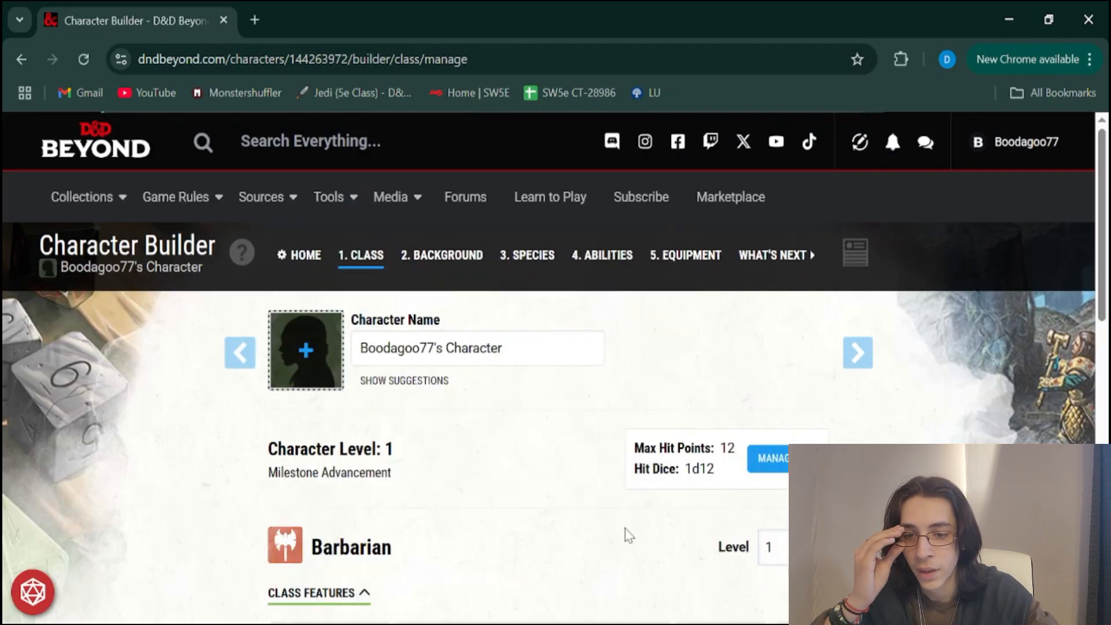
Rename the character as Flint and Steel
scroll(629, 535, down, 3)
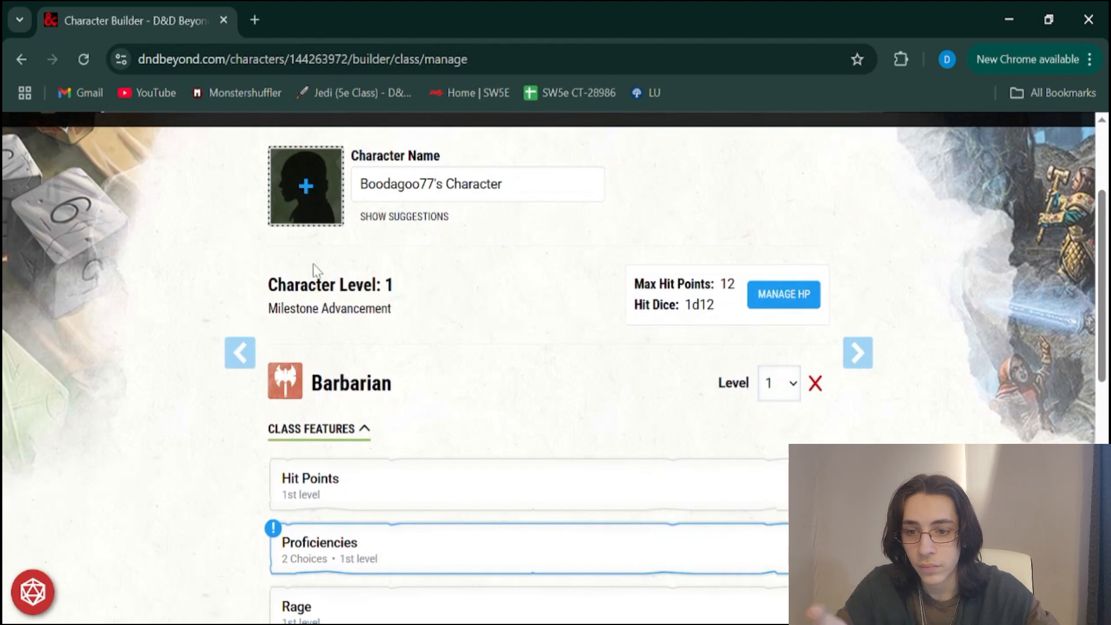
scroll(359, 272, up, 1)
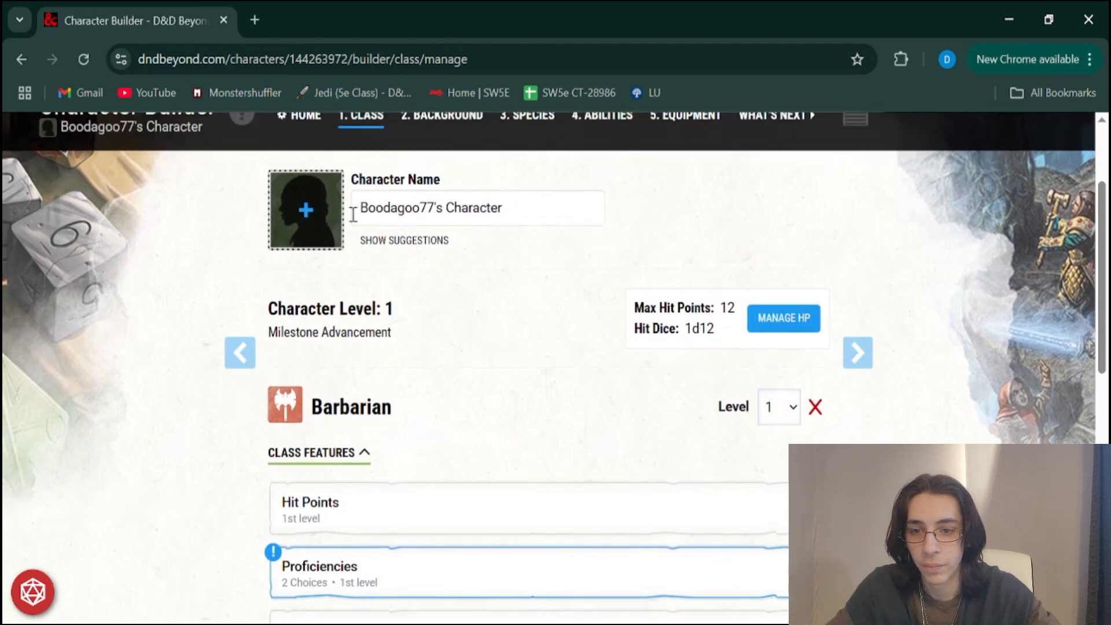
drag(502, 207, 328, 179)
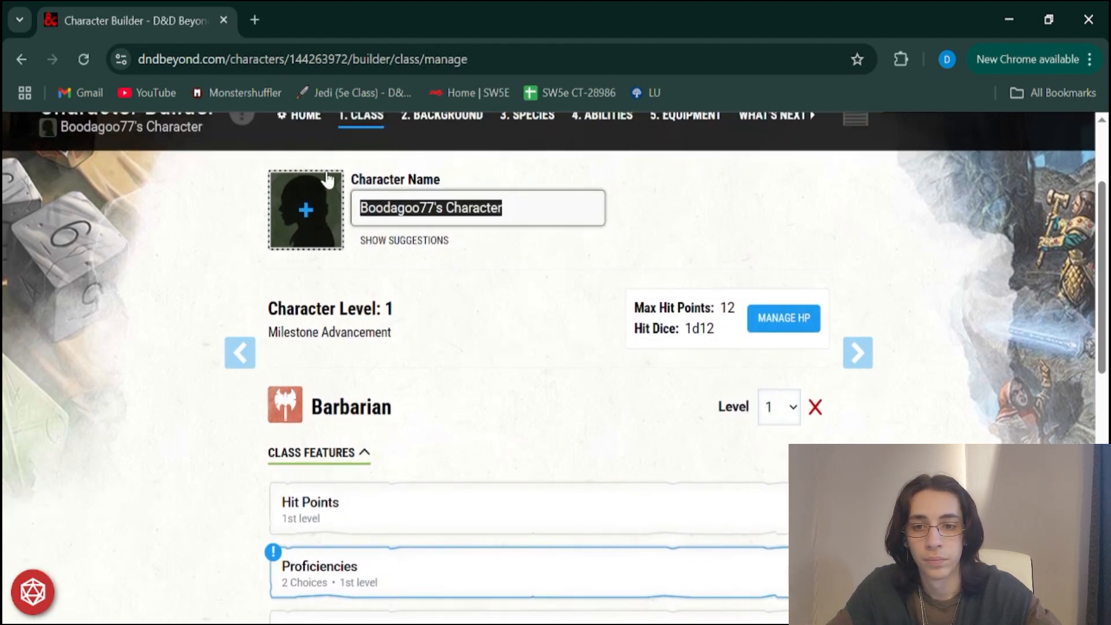
key(BackSpace)
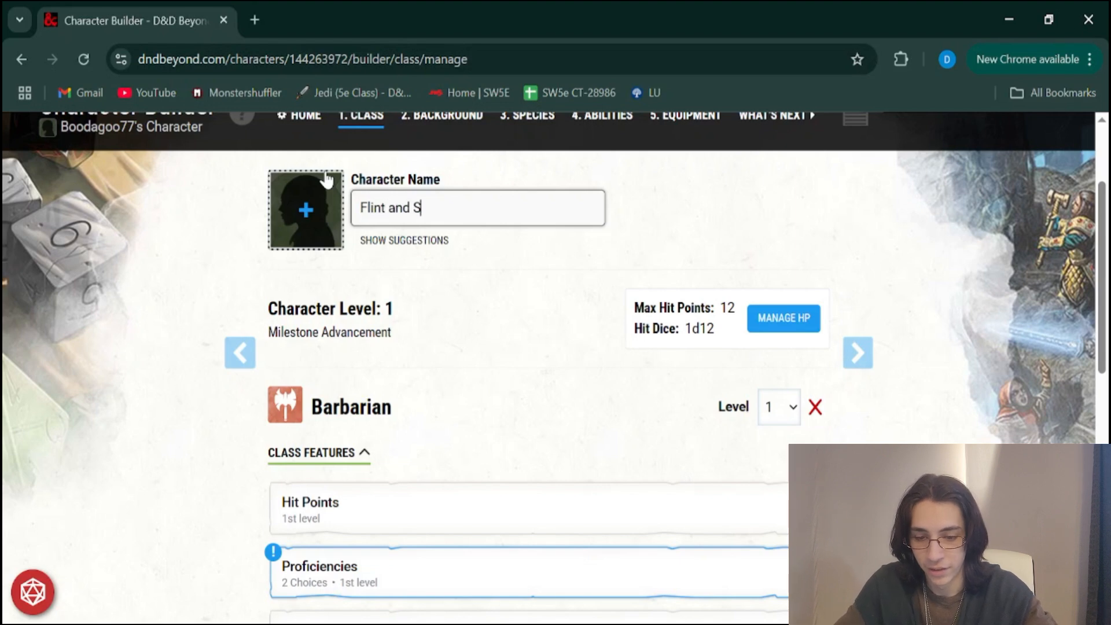
click(444, 206)
Check the maximum hit points and hit dice, and set the Barbarian level to 3
scroll(485, 264, down, 1)
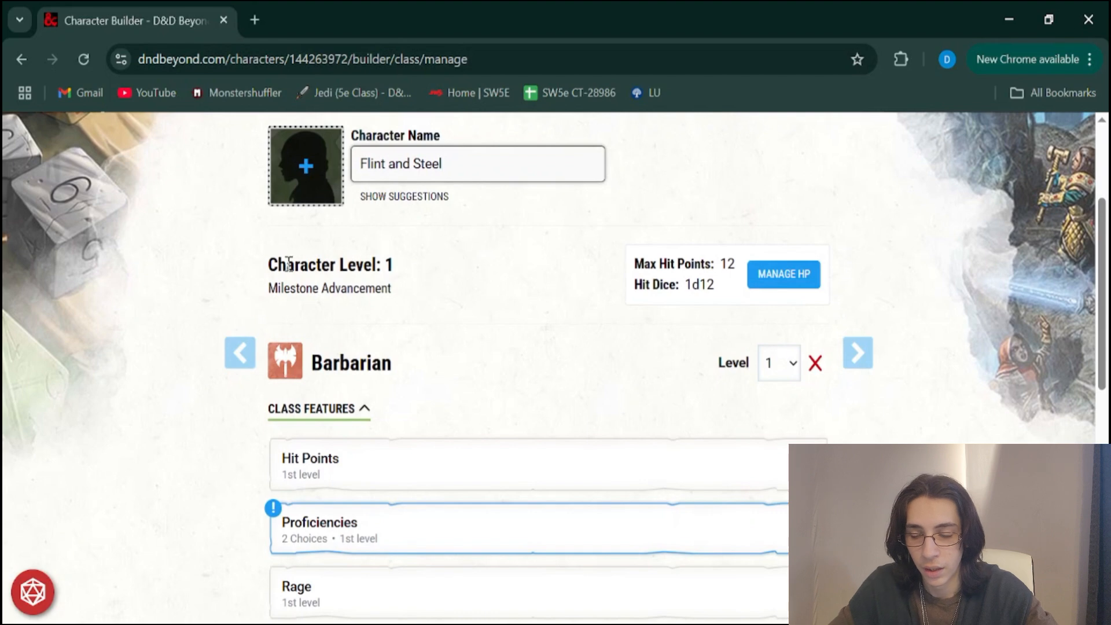
double_click(725, 264)
double_click(697, 283)
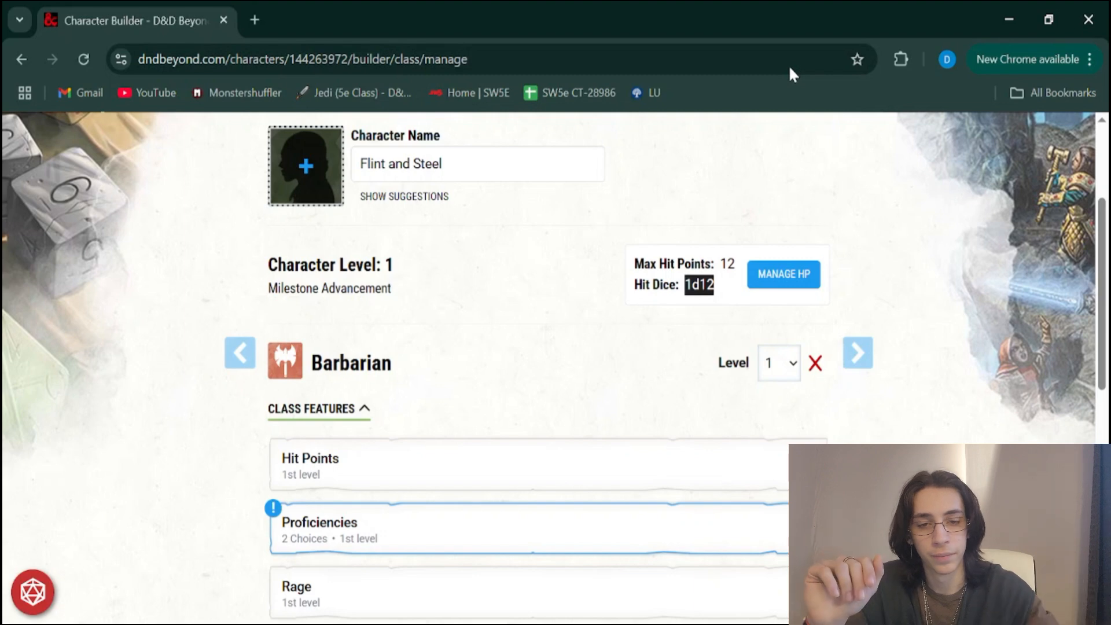
key(Down)
key(Down)
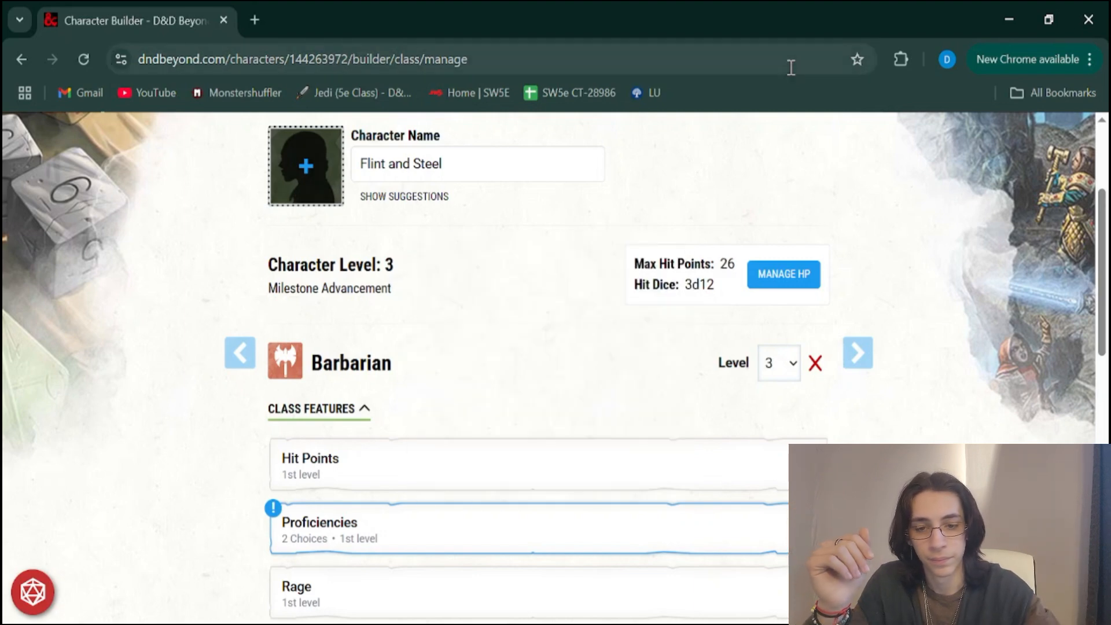
Open the Barbarian's Proficiencies feature and show its full description
scroll(503, 495, down, 1)
scroll(500, 494, down, 3)
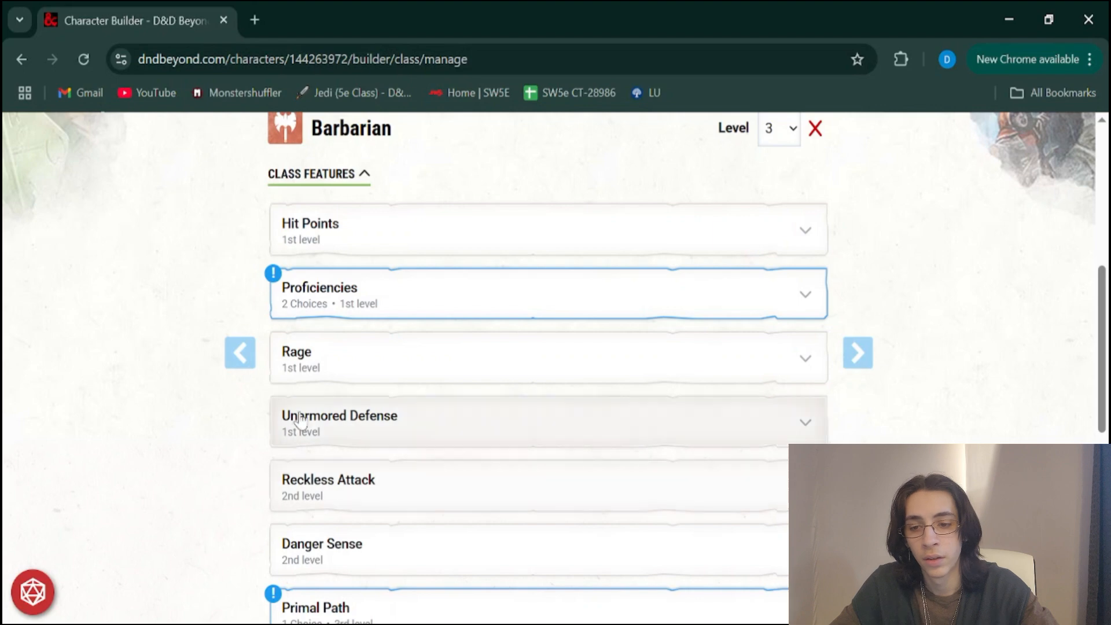
scroll(284, 447, down, 1)
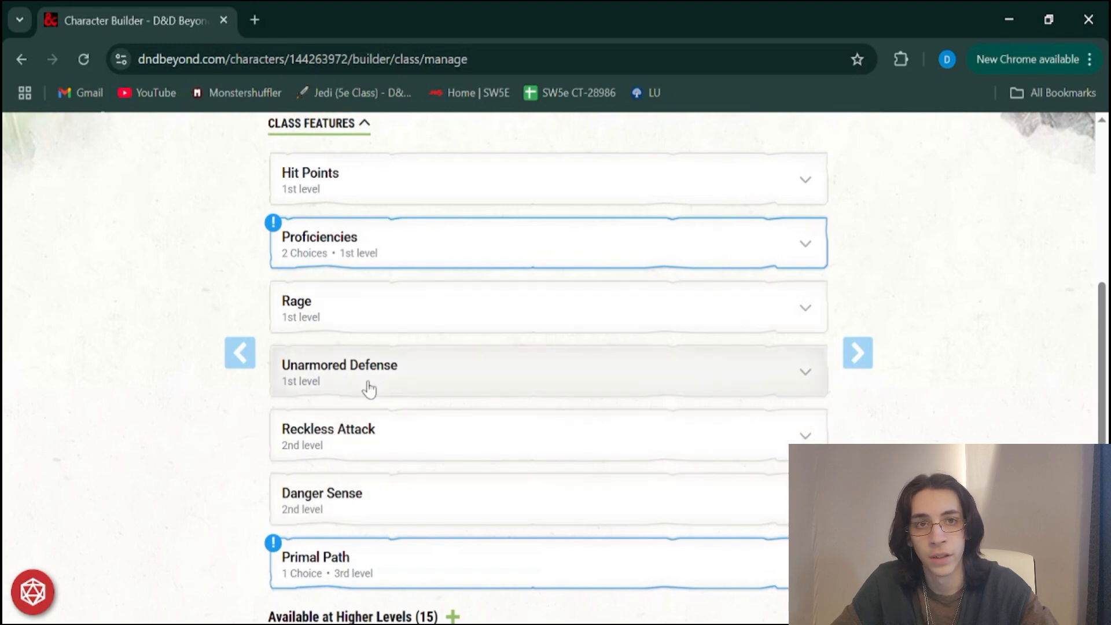
click(307, 244)
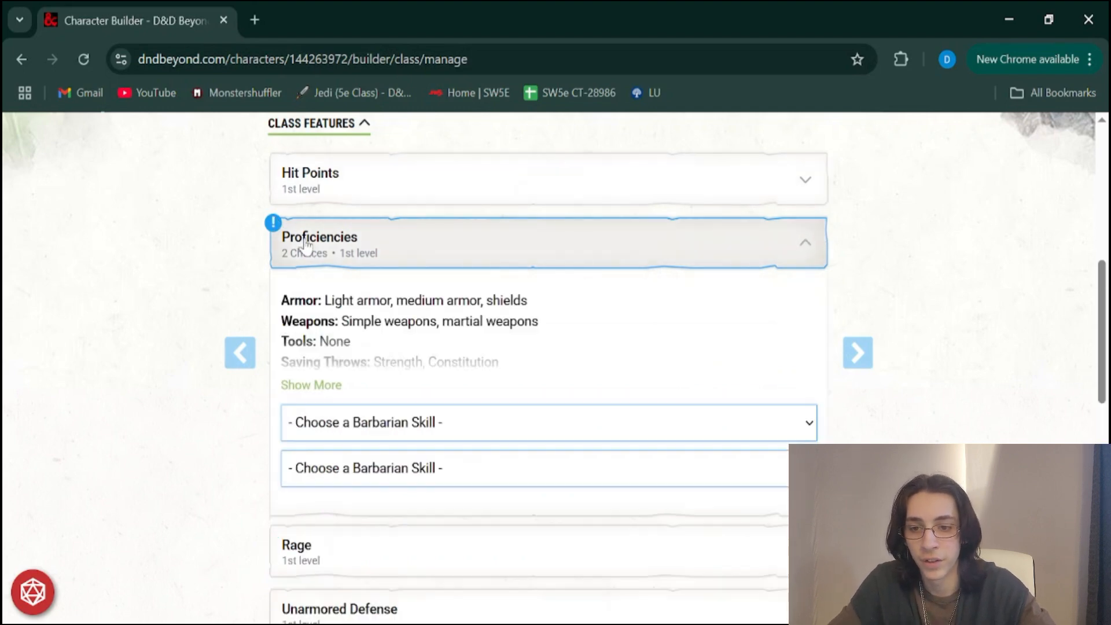
click(319, 387)
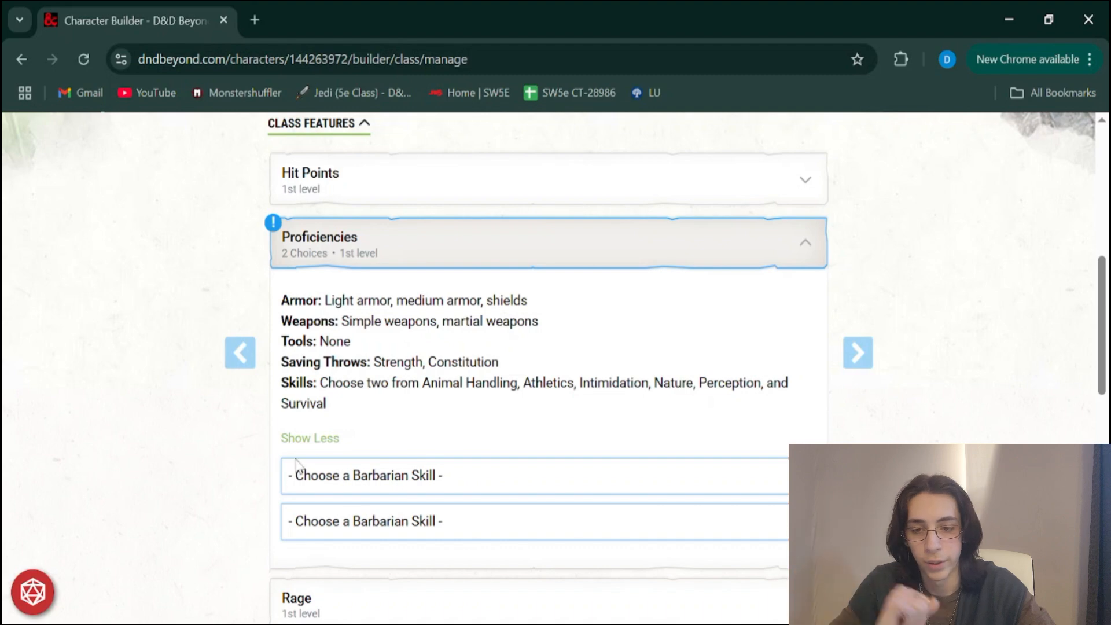
Choose Animal Handling and Intimidation as the two Barbarian skills
scroll(458, 391, down, 1)
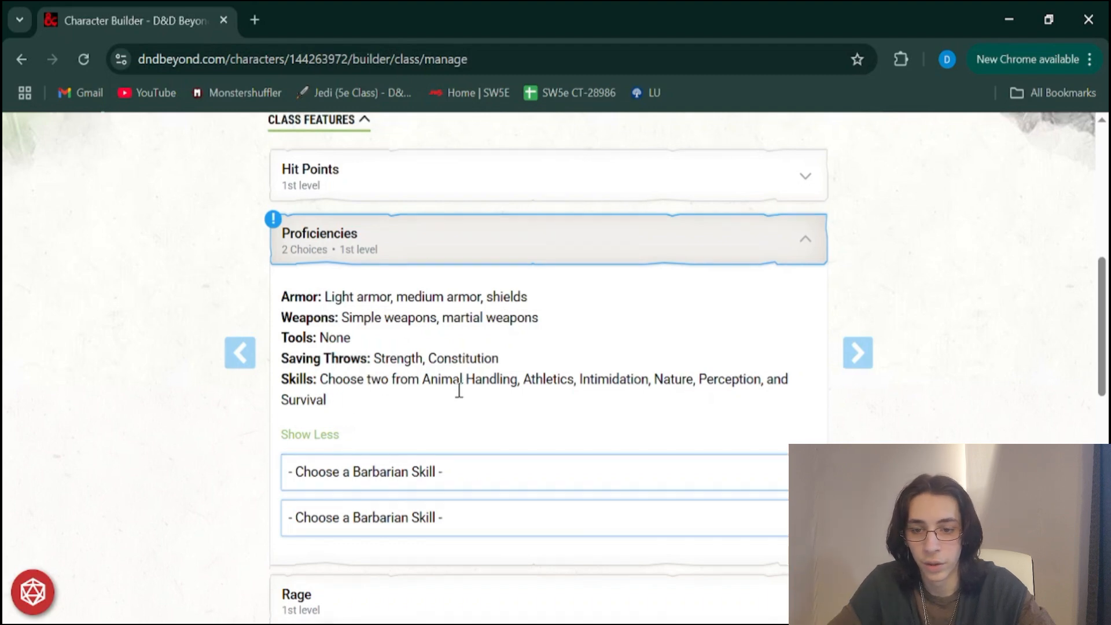
scroll(208, 439, down, 1)
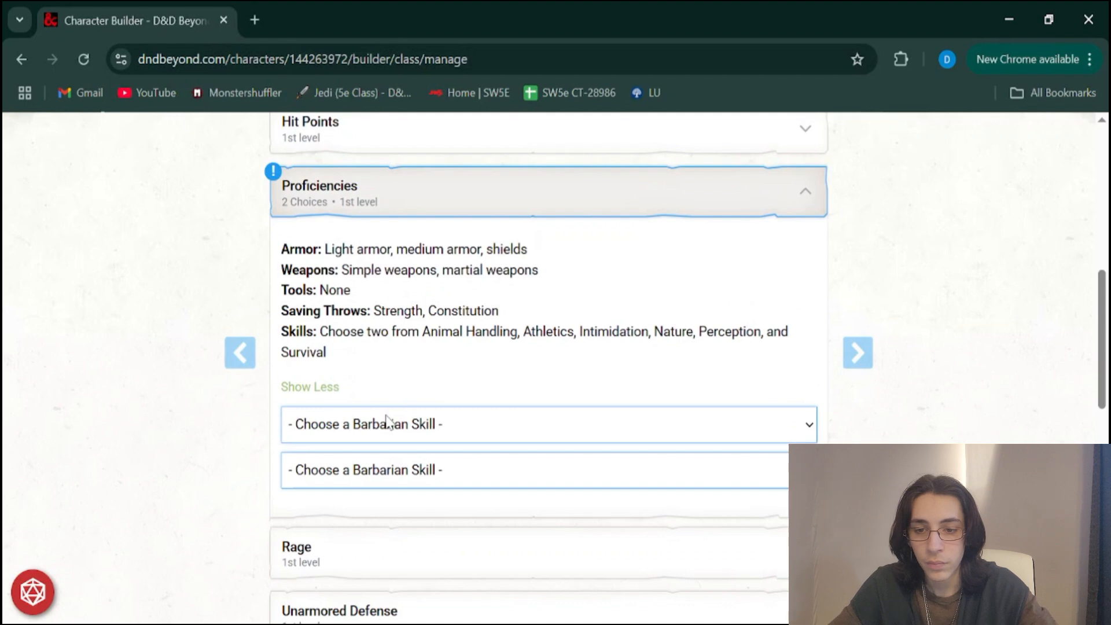
scroll(387, 418, down, 1)
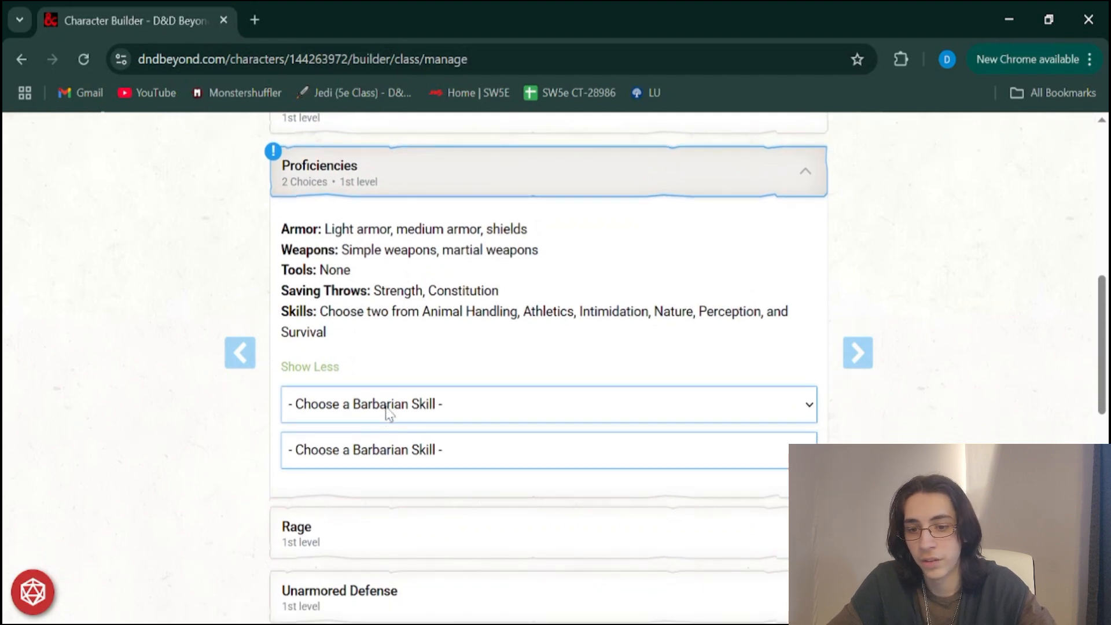
click(379, 461)
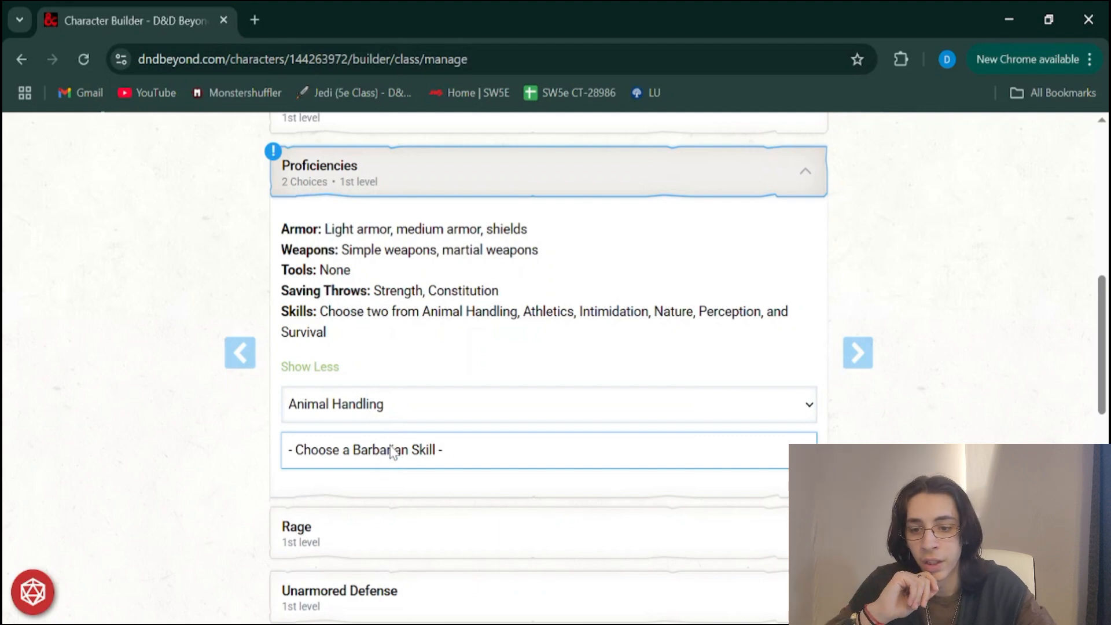
scroll(393, 458, down, 1)
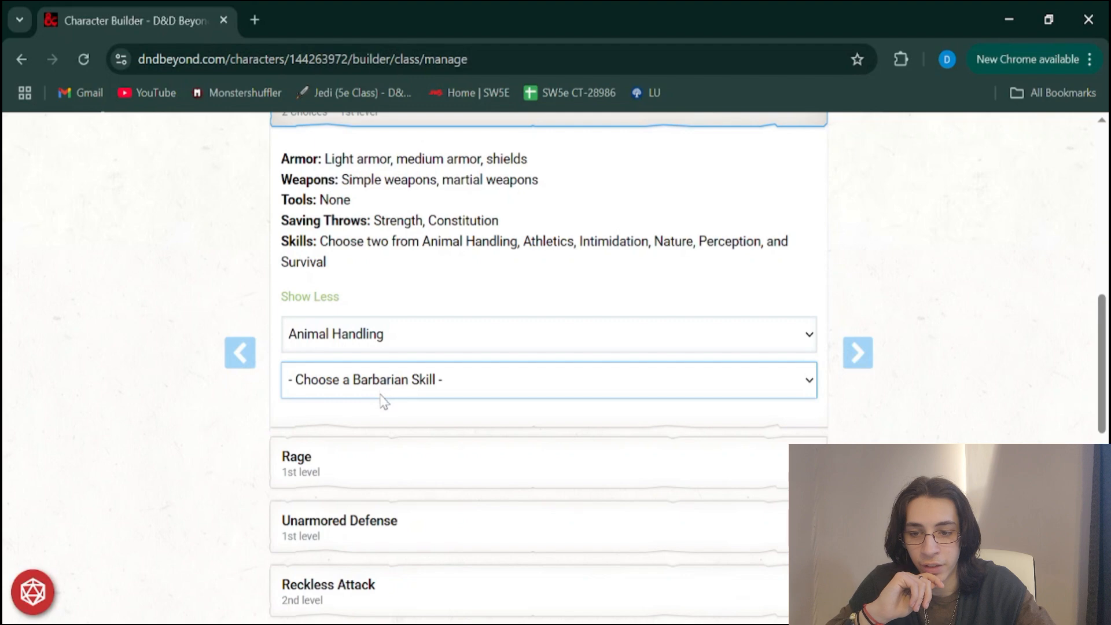
click(371, 467)
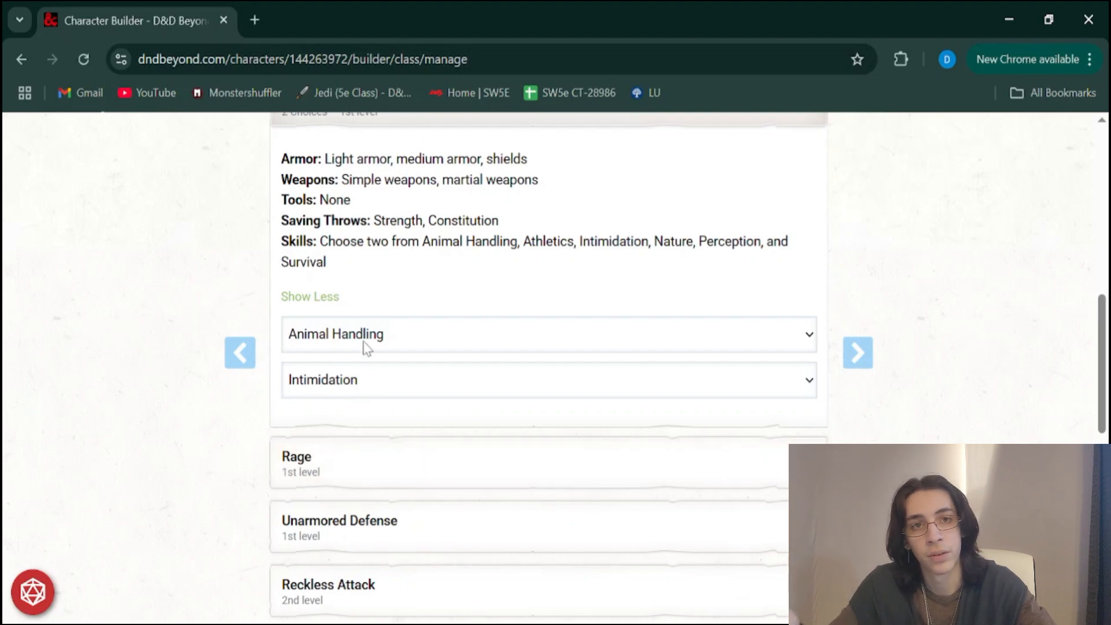
Open the Primal Path feature and choose Path of the Berserker as its option
scroll(373, 366, down, 4)
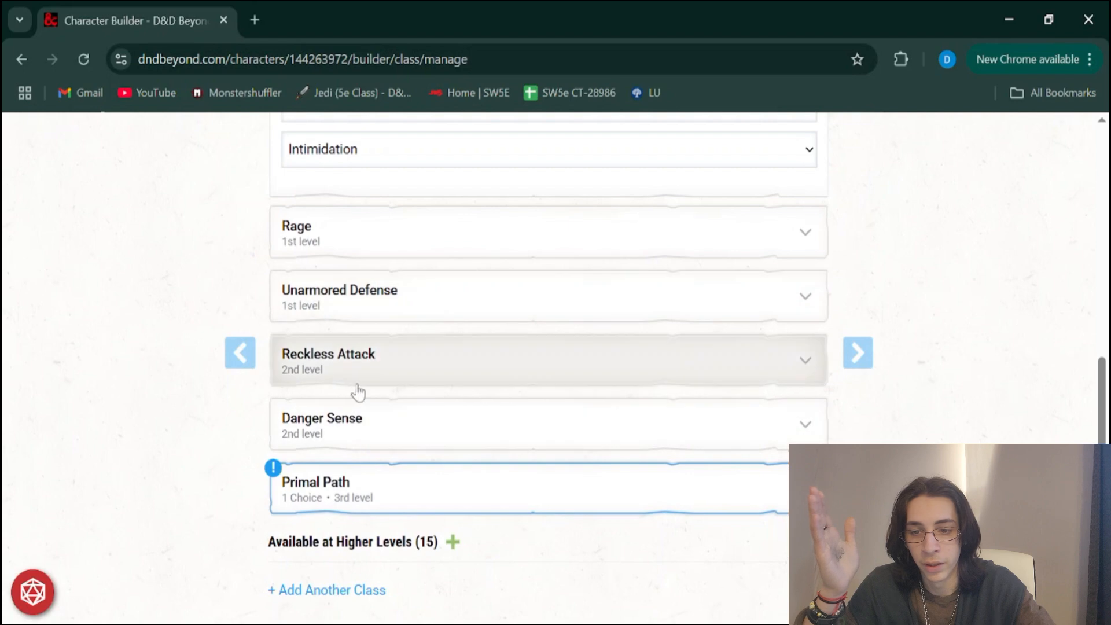
click(323, 492)
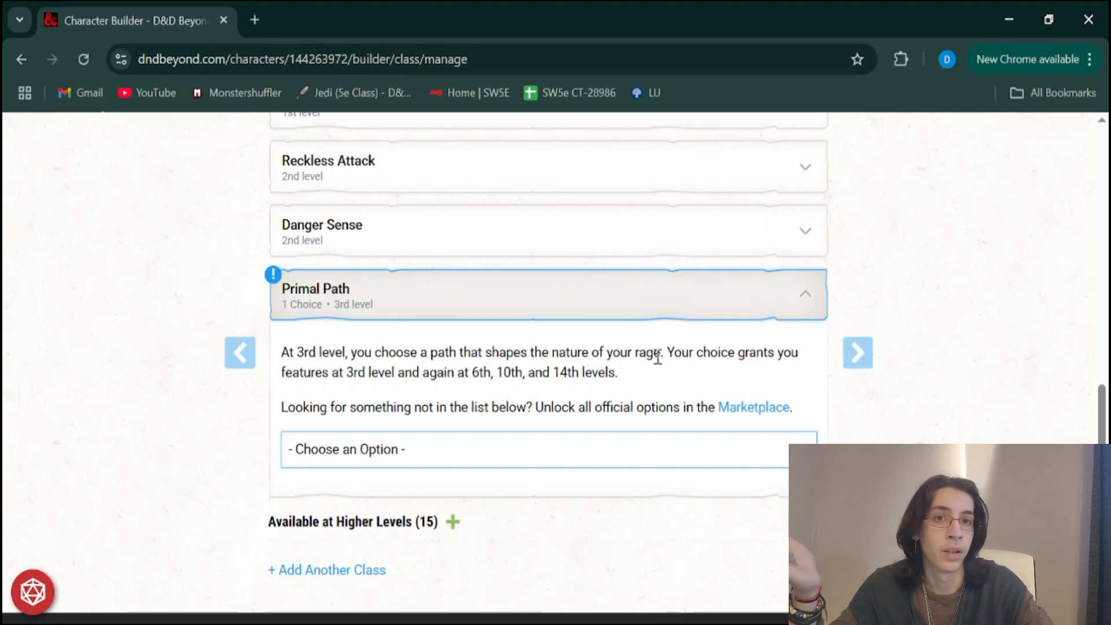
scroll(399, 405, down, 2)
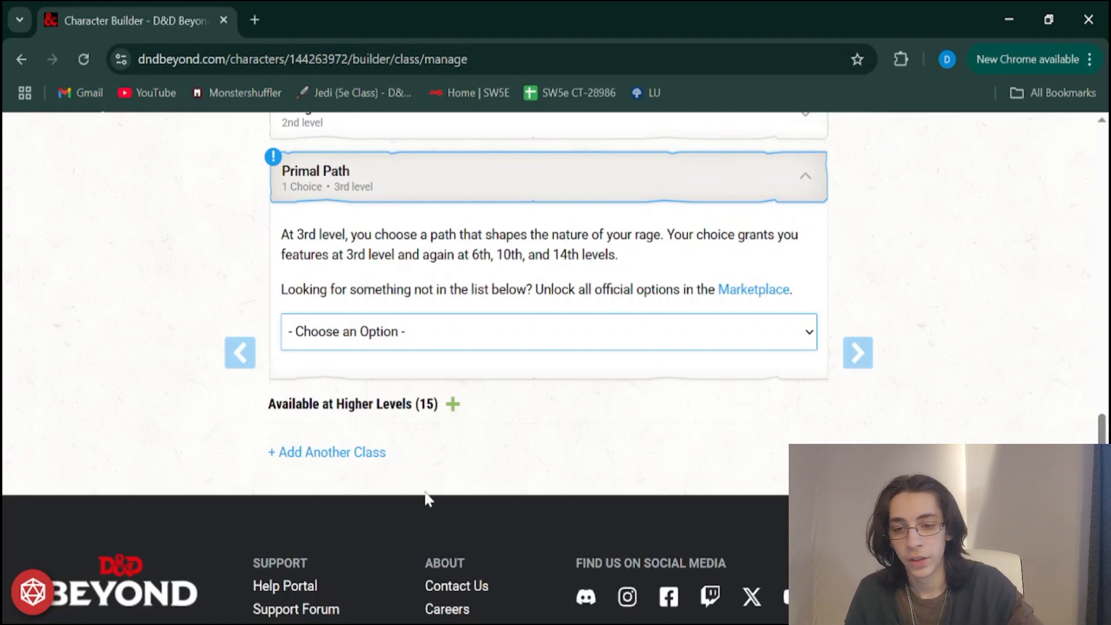
key(Down)
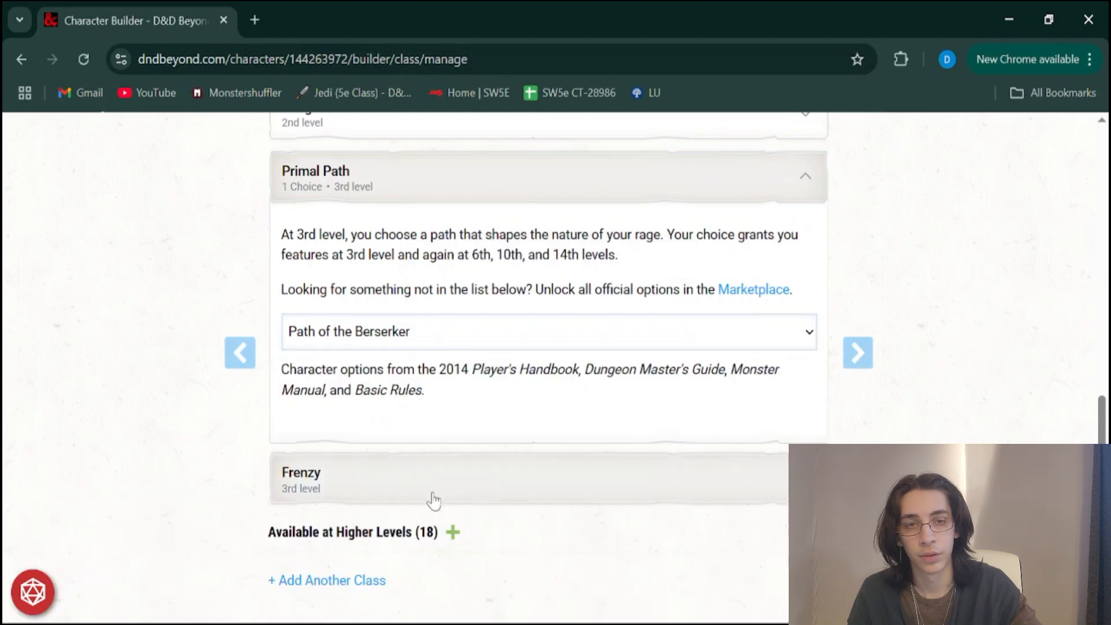
Expand the 3rd-level Frenzy feature and read its description
scroll(466, 518, down, 2)
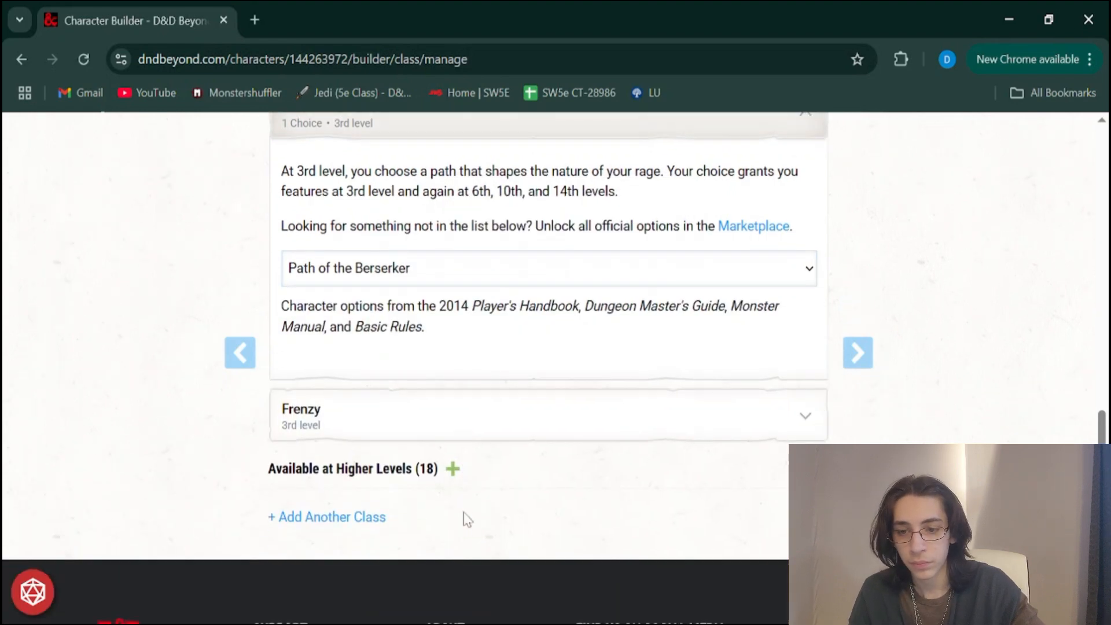
click(297, 421)
scroll(341, 457, down, 1)
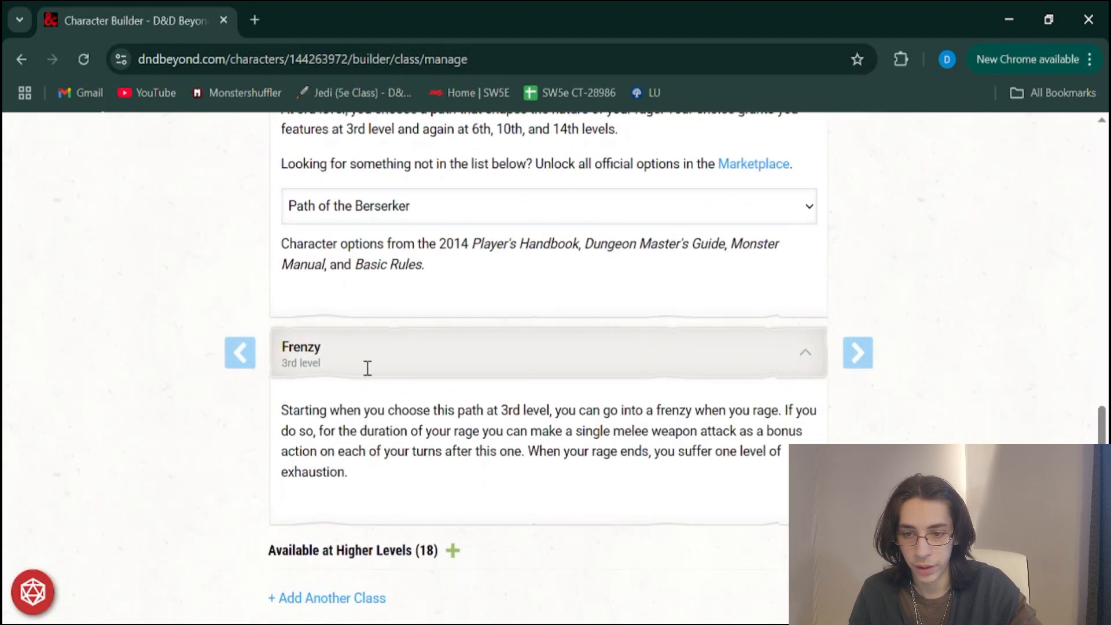
scroll(393, 498, down, 2)
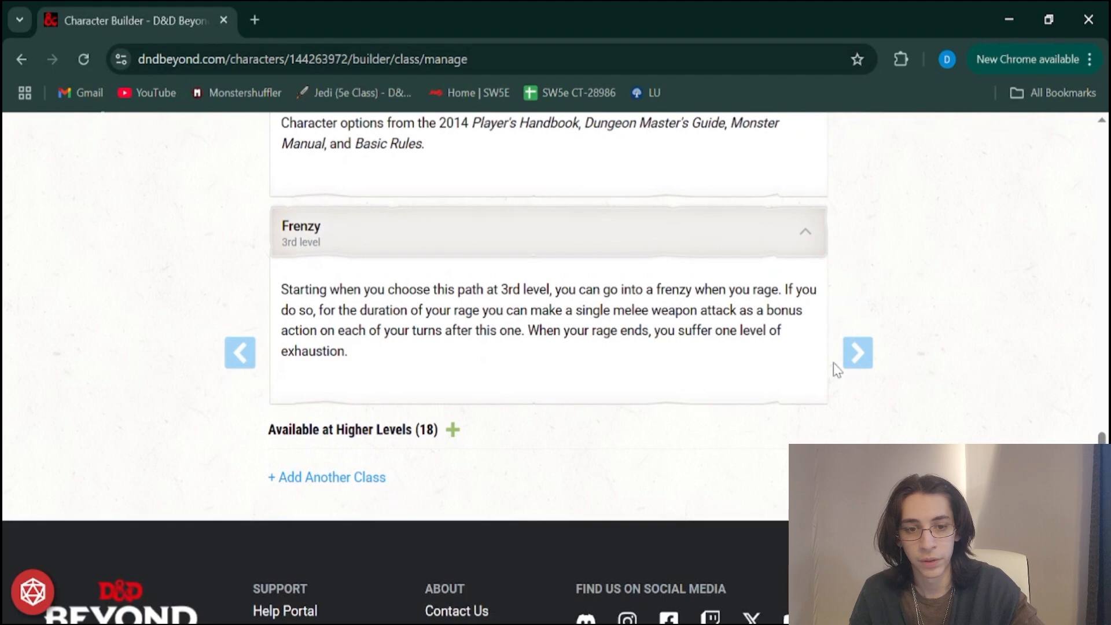
Advance from the class stage to the Background stage and choose Noble as the character's background
scroll(833, 363, up, 12)
scroll(834, 363, up, 3)
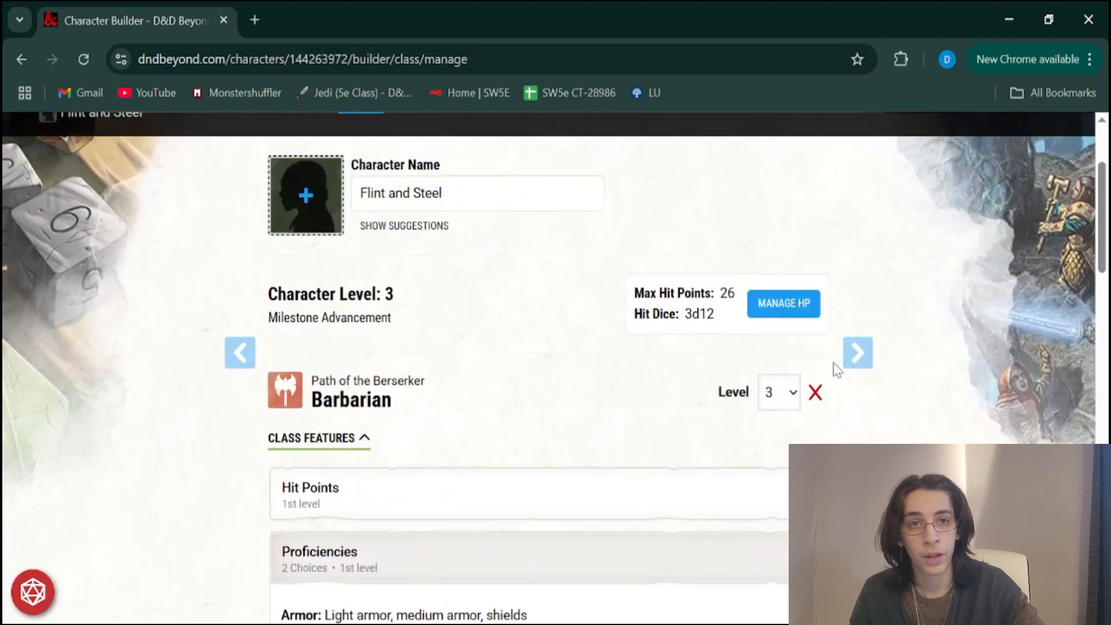
click(860, 353)
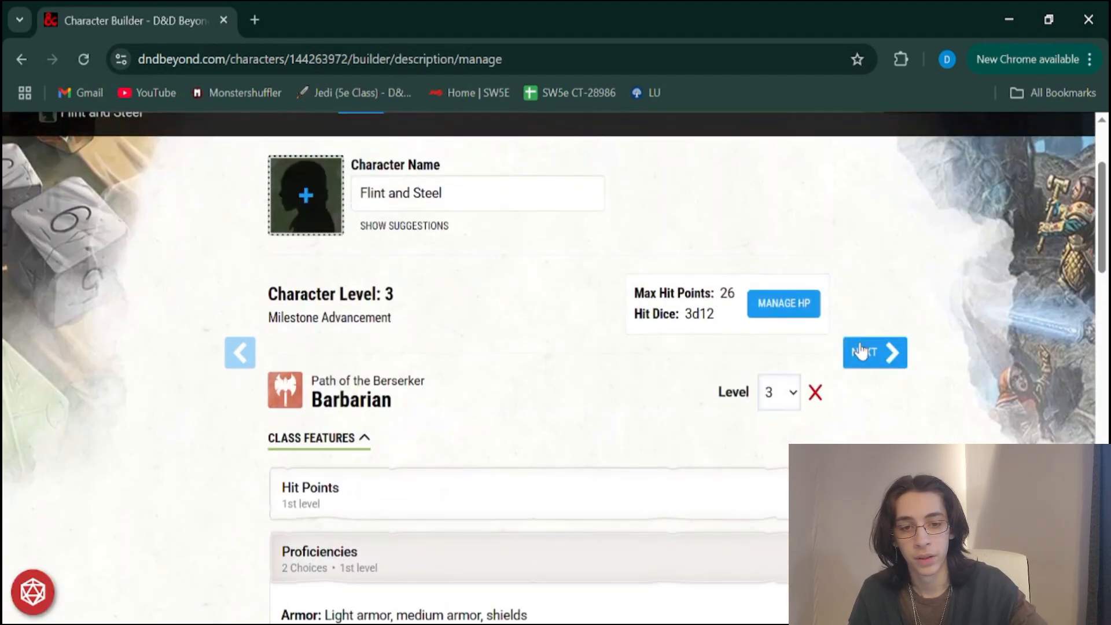
scroll(734, 329, down, 2)
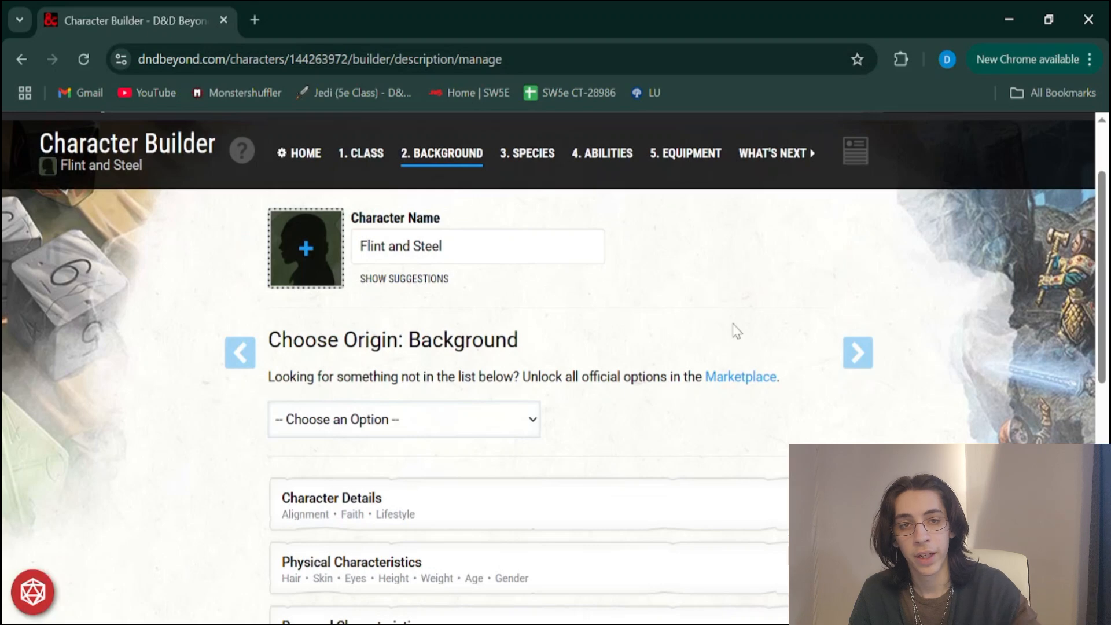
scroll(734, 330, down, 1)
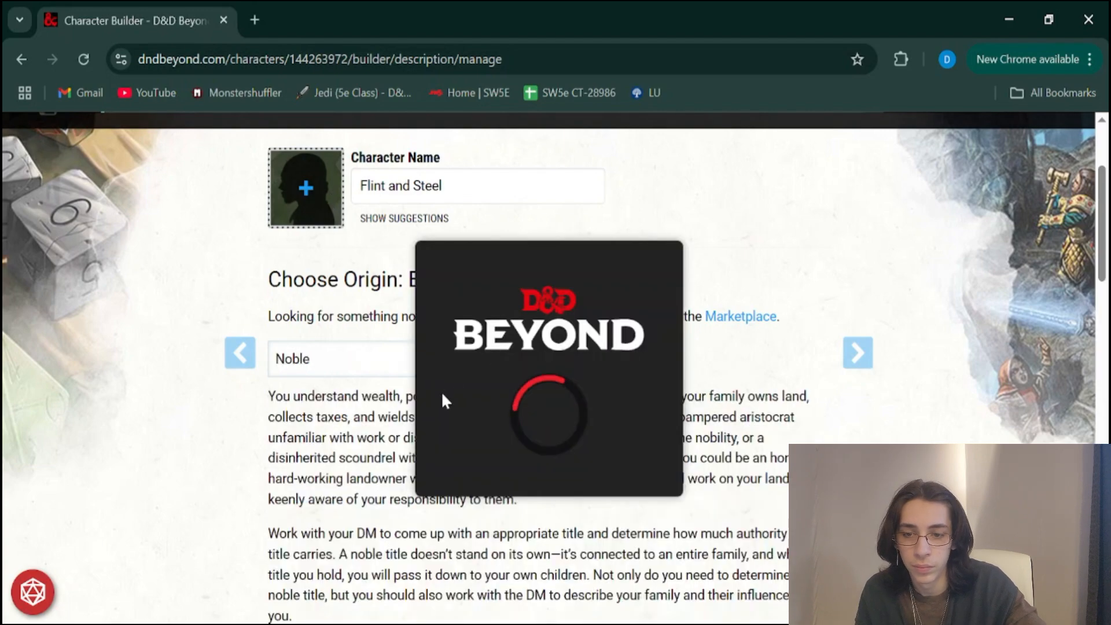
Read through the Noble background description down to its skill and tool proficiencies
scroll(441, 391, down, 1)
scroll(366, 529, down, 10)
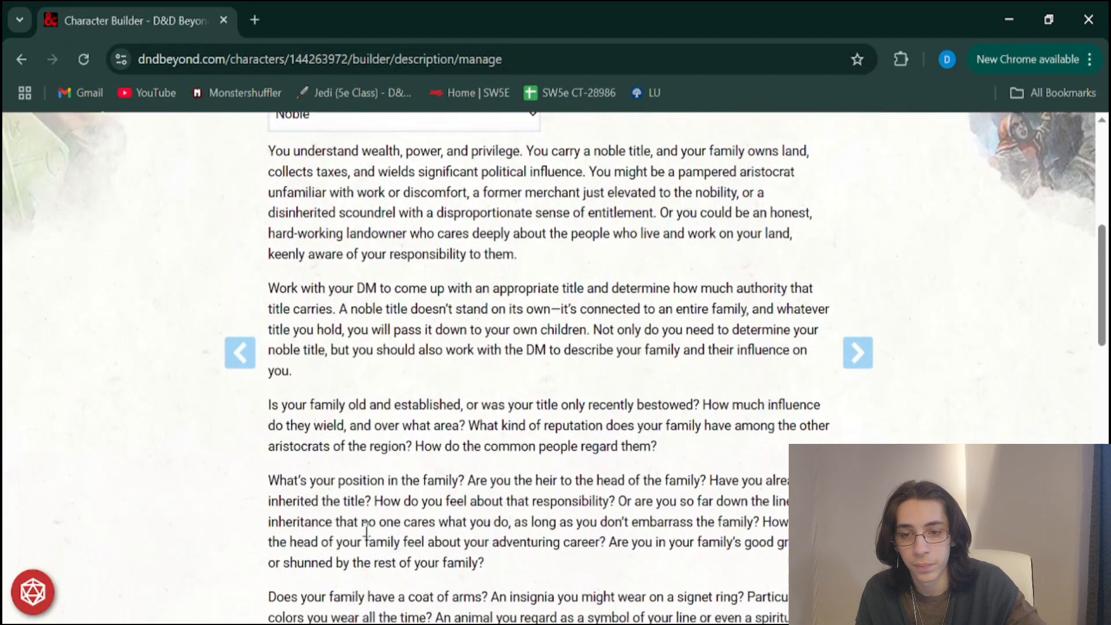
scroll(366, 529, down, 1)
scroll(384, 456, up, 5)
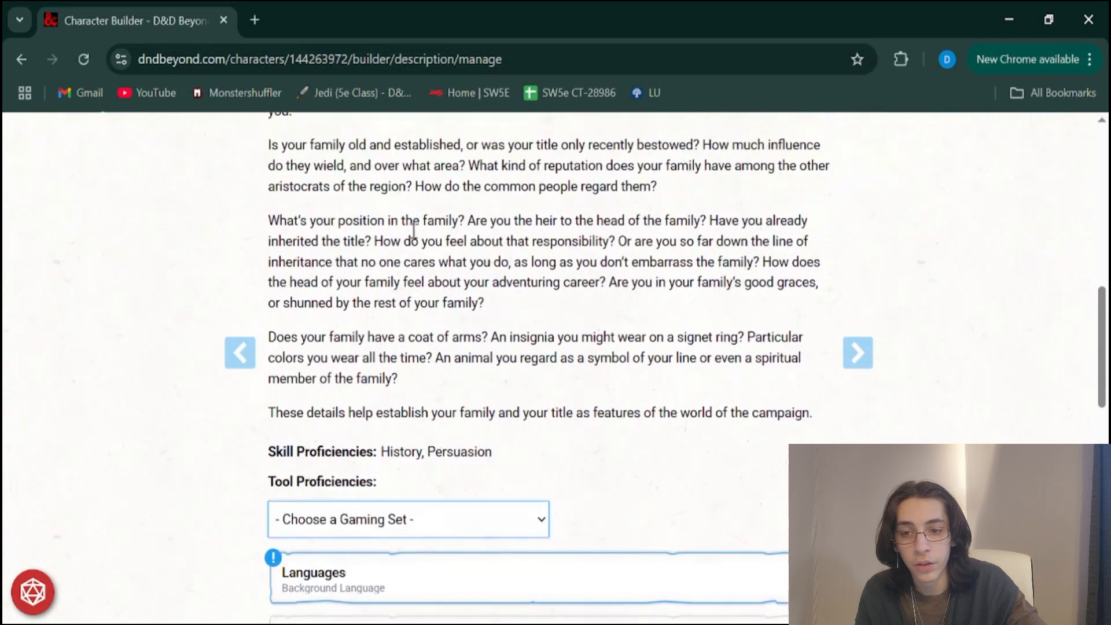
scroll(415, 231, up, 2)
scroll(415, 231, down, 2)
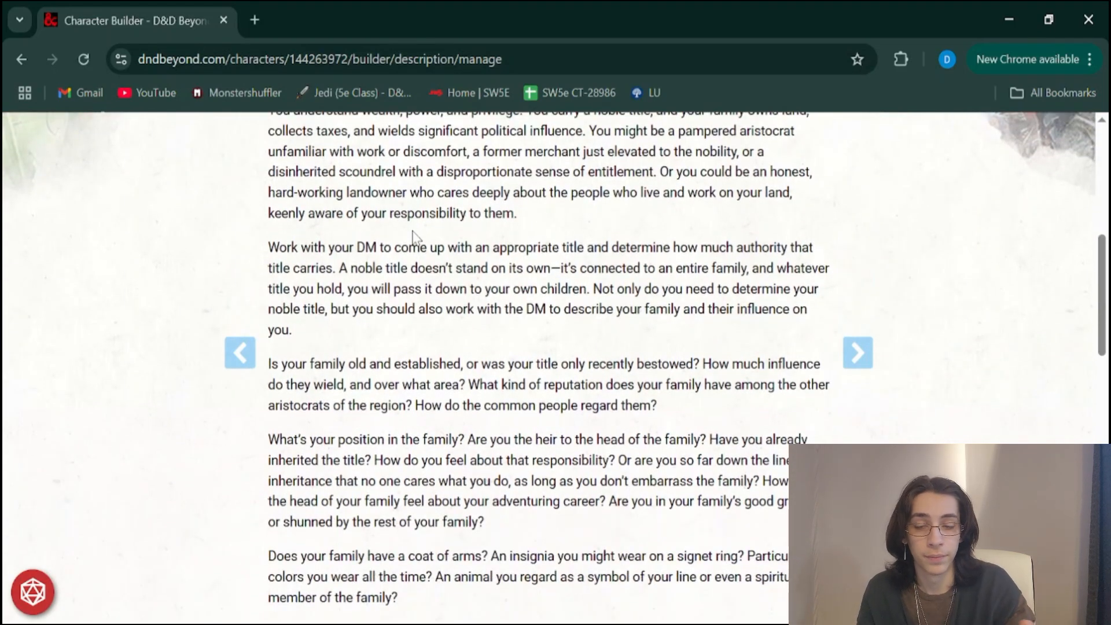
scroll(414, 236, down, 3)
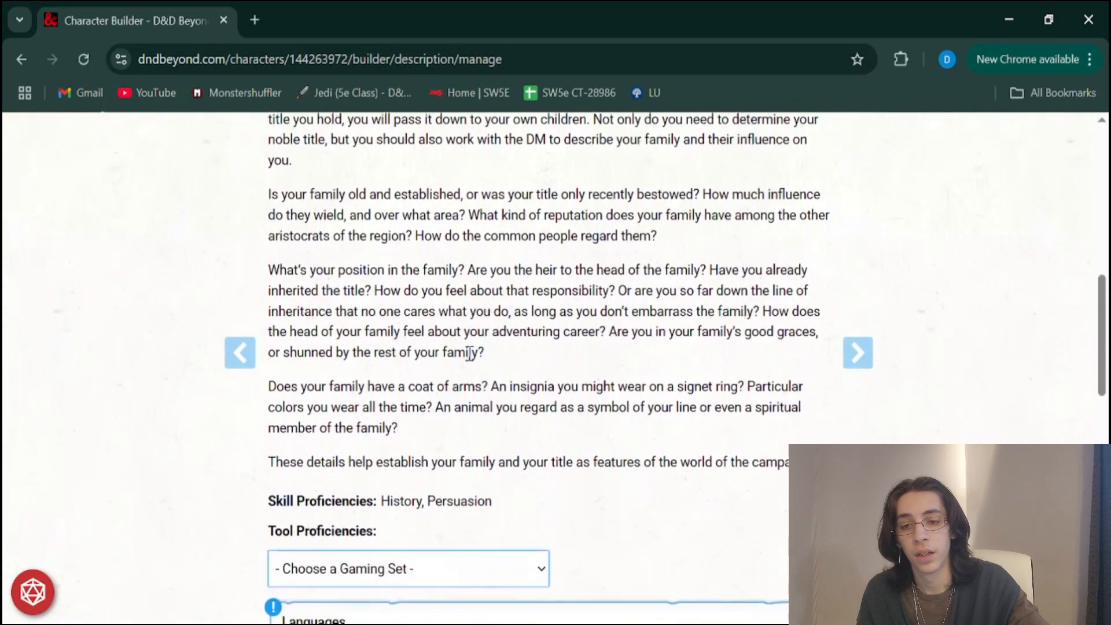
scroll(465, 493, down, 1)
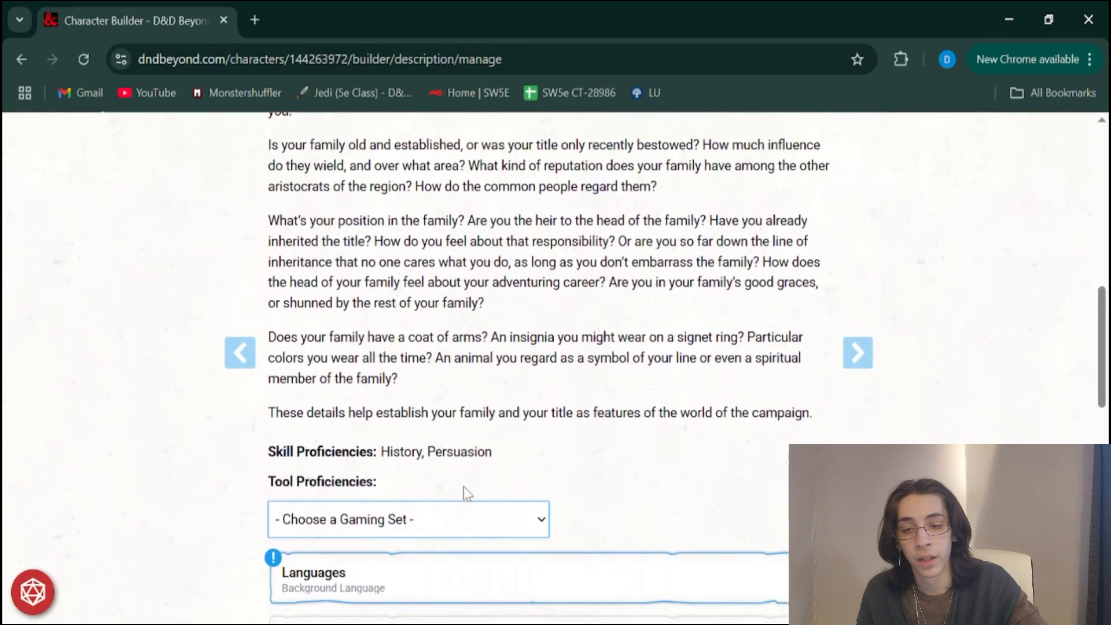
scroll(433, 312, up, 5)
scroll(421, 358, down, 6)
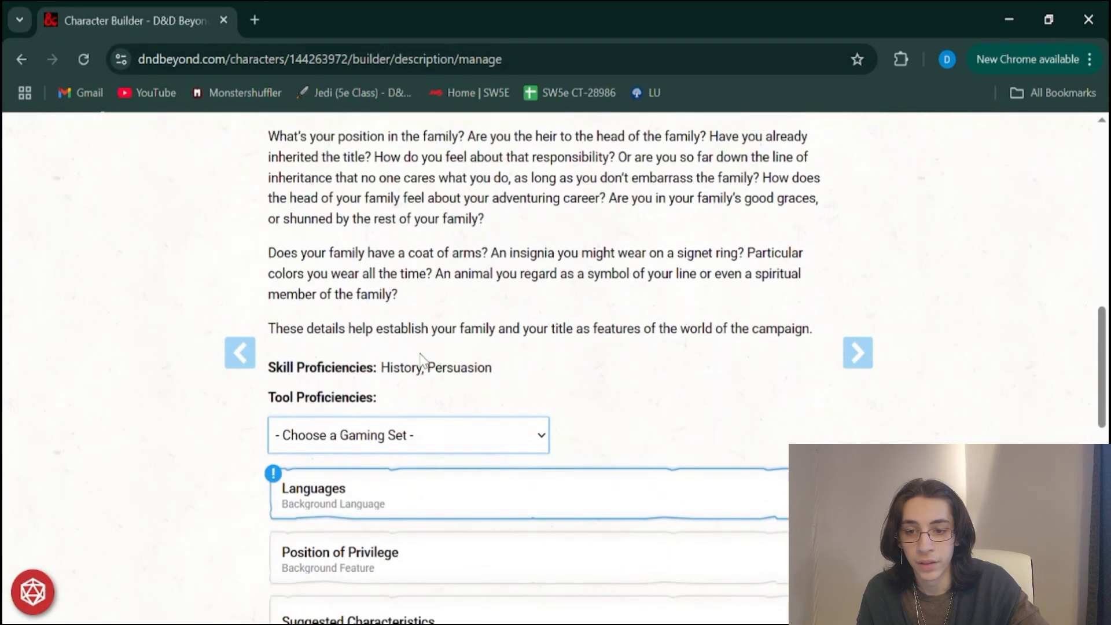
Highlight the Skill Proficiencies and Tool Proficiencies lines, and go back over the opening paragraphs of the Noble description
drag(287, 370, 382, 367)
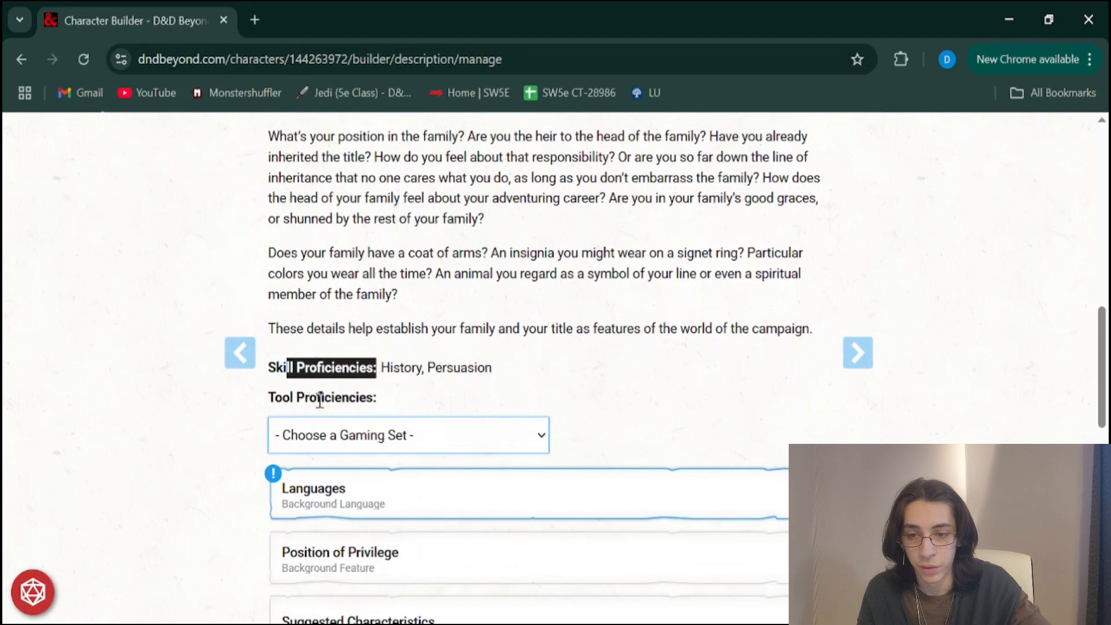
drag(317, 399, 497, 379)
scroll(497, 380, up, 10)
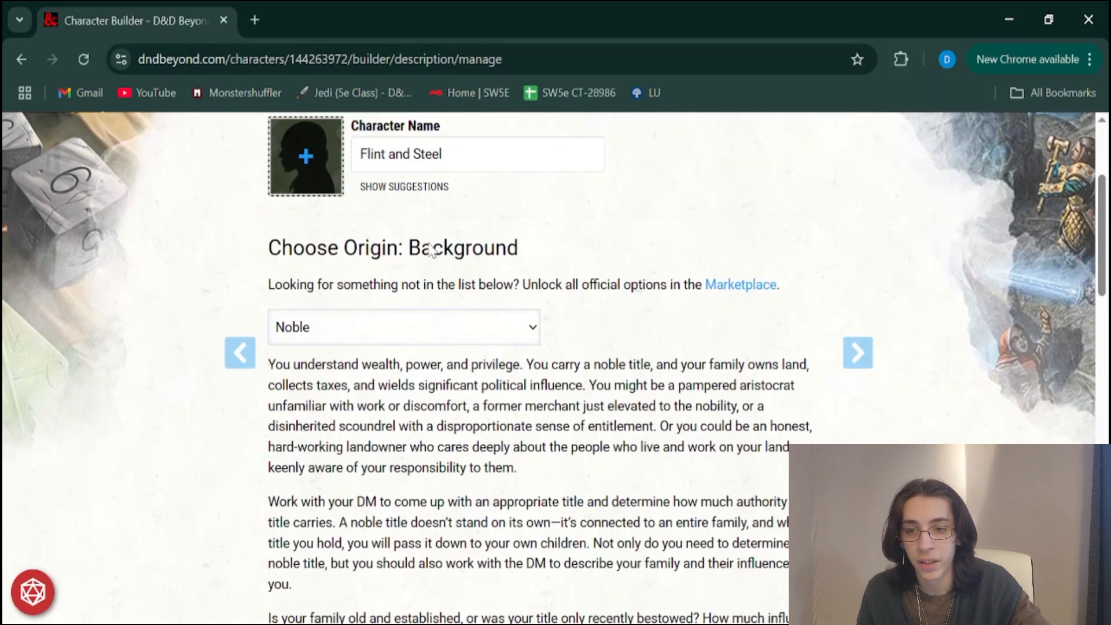
scroll(404, 313, down, 1)
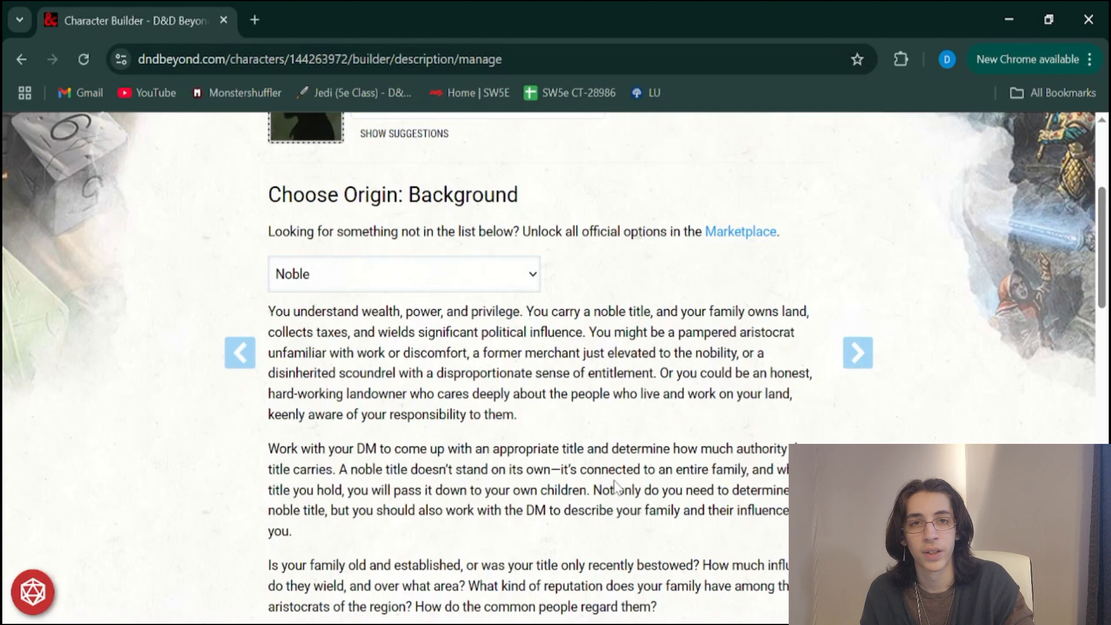
scroll(613, 482, down, 2)
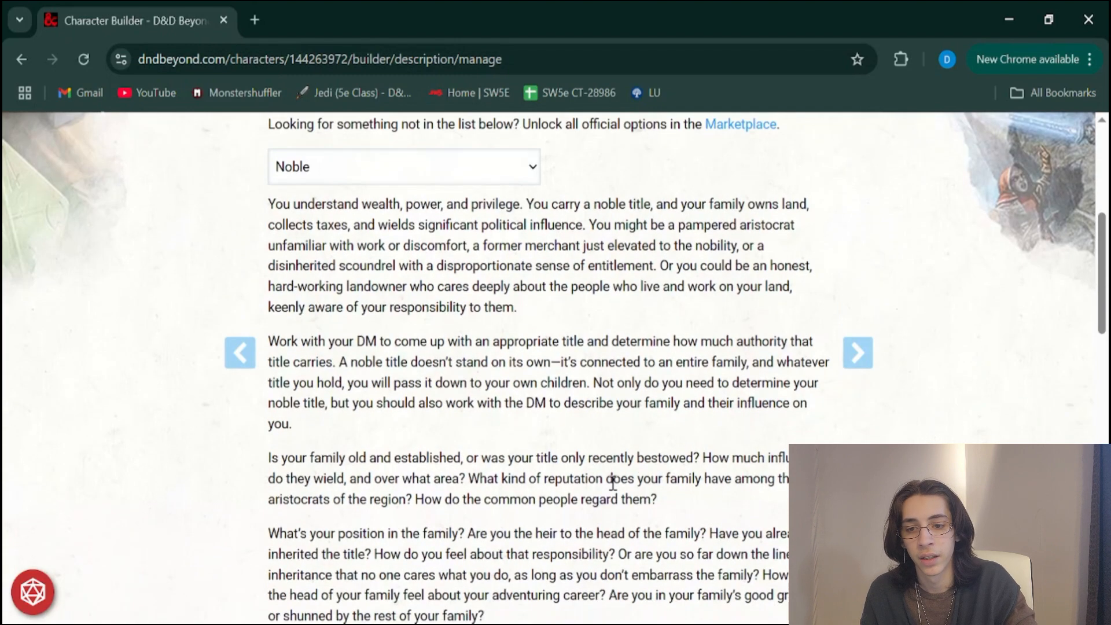
drag(307, 203, 581, 425)
click(552, 355)
Open the Noble background's Languages section and choose Elvish as the background language
scroll(551, 355, down, 6)
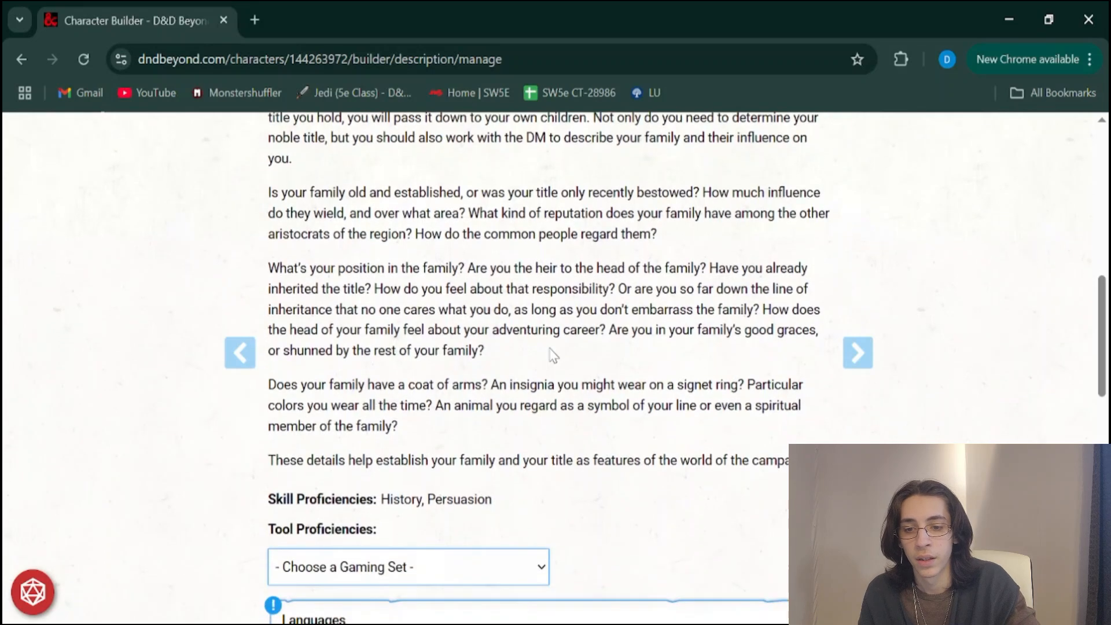
scroll(551, 355, down, 1)
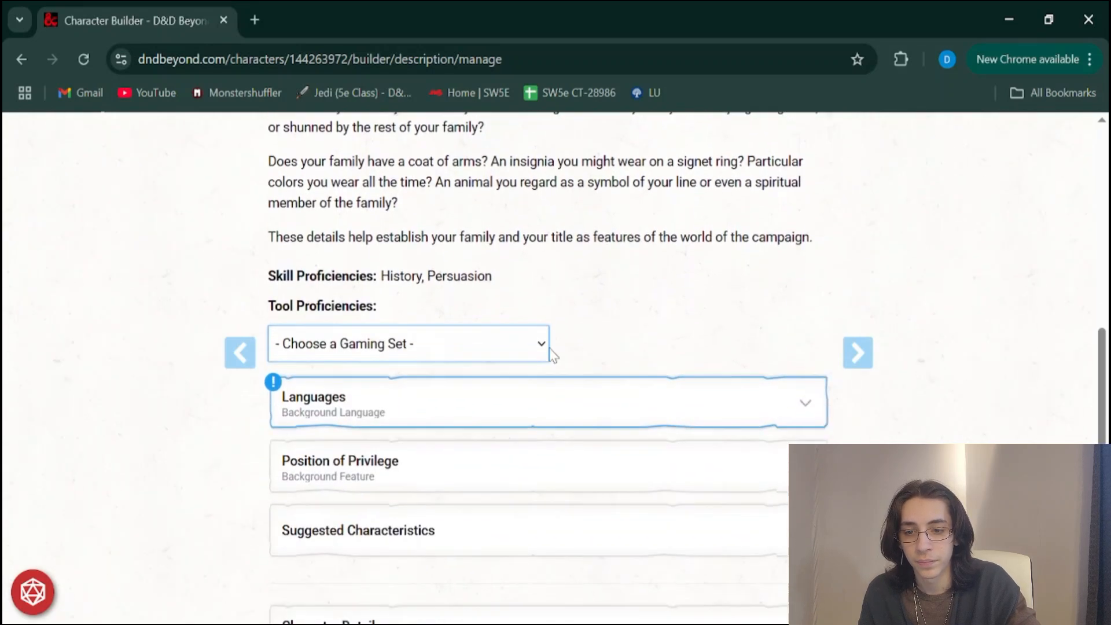
click(382, 408)
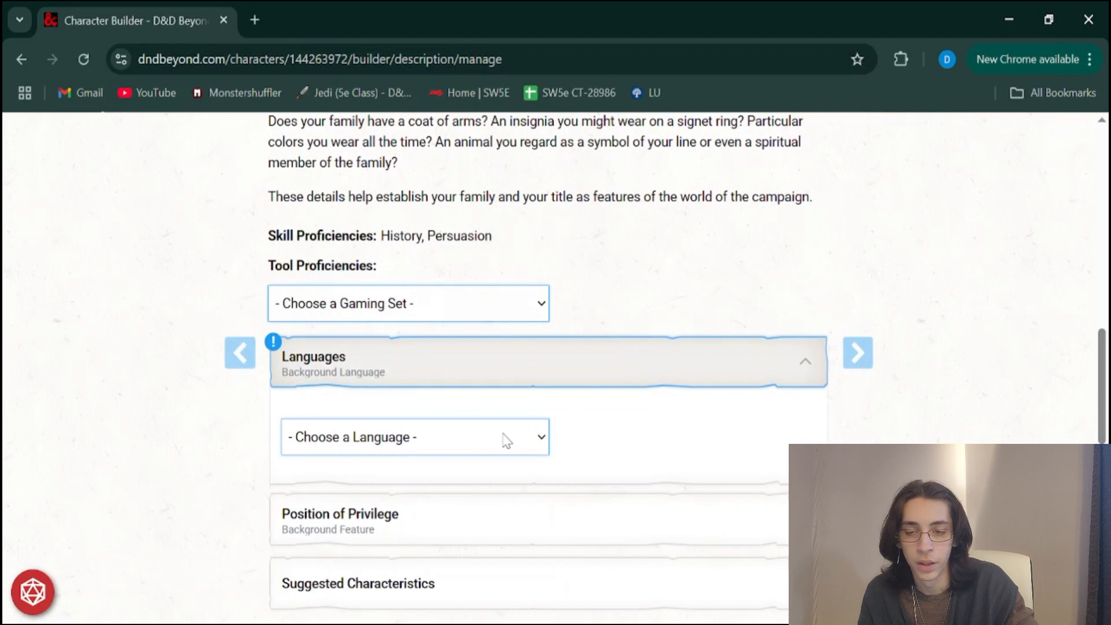
click(484, 323)
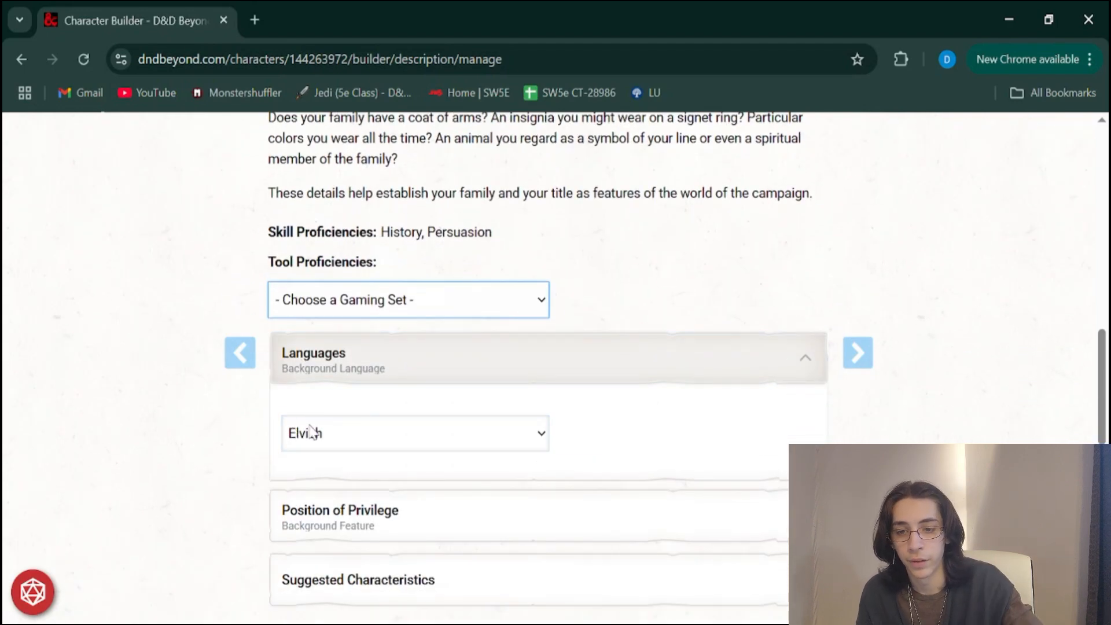
Collapse the Languages section, read the Position of Privilege background feature, and collapse it again
scroll(312, 431, down, 2)
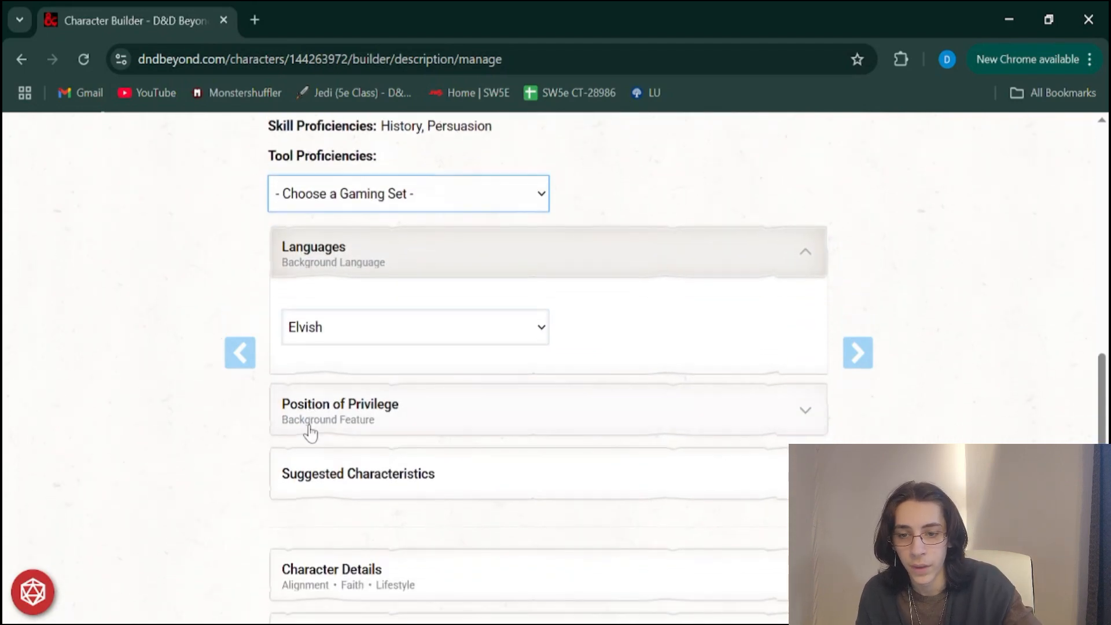
click(392, 258)
click(360, 332)
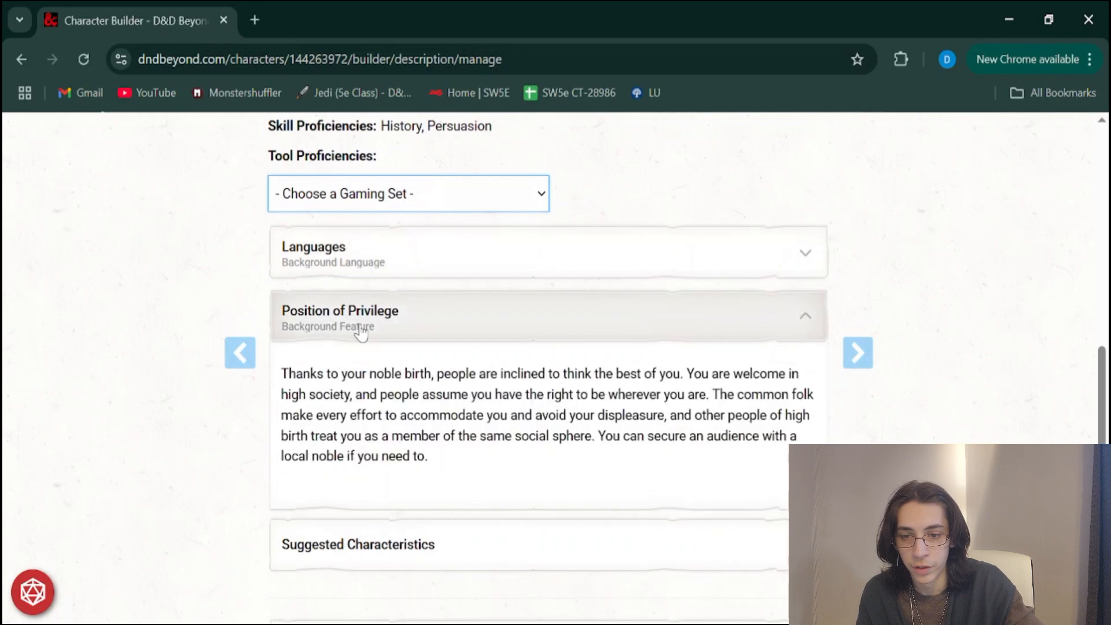
click(360, 332)
scroll(360, 332, down, 1)
Open Suggested Characteristics and read through the Noble personality traits, ideals, bonds and flaws
click(361, 332)
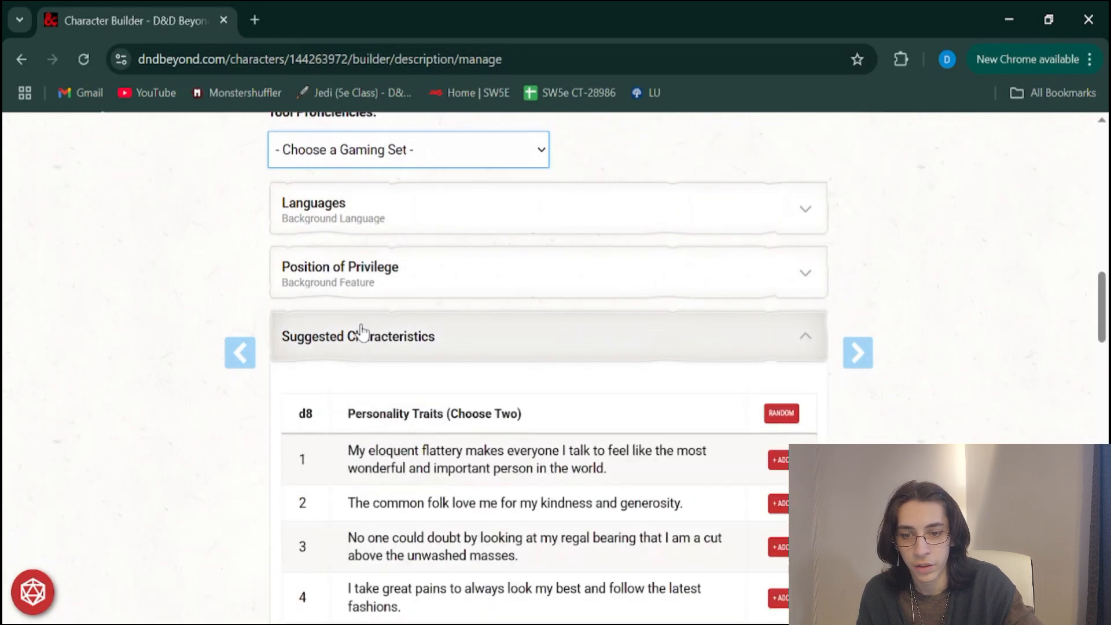
scroll(478, 371, down, 1)
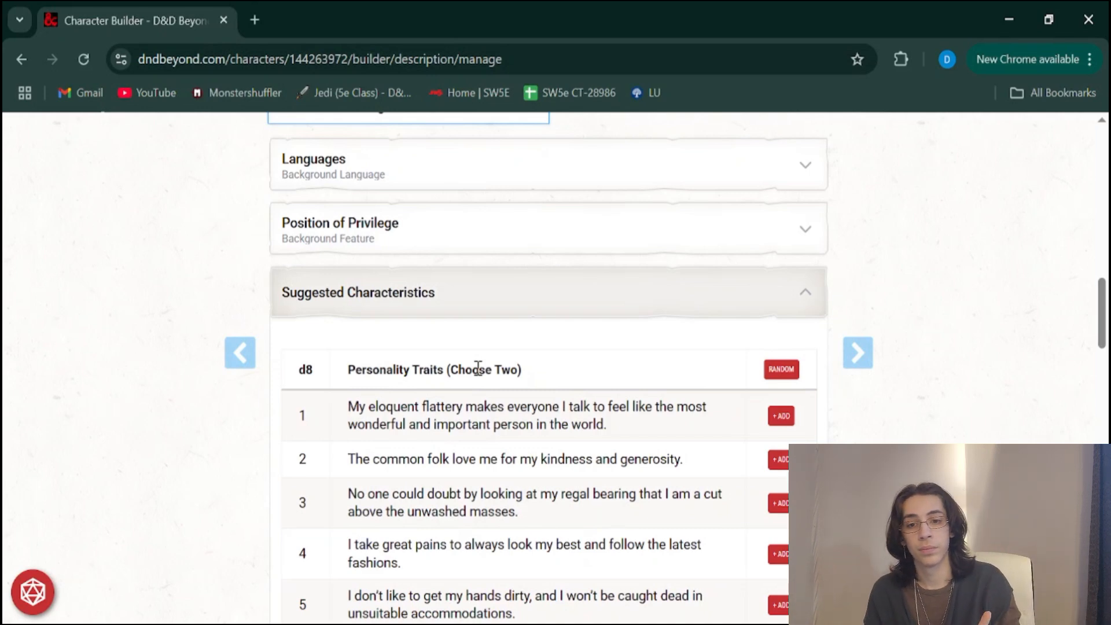
scroll(478, 368, down, 3)
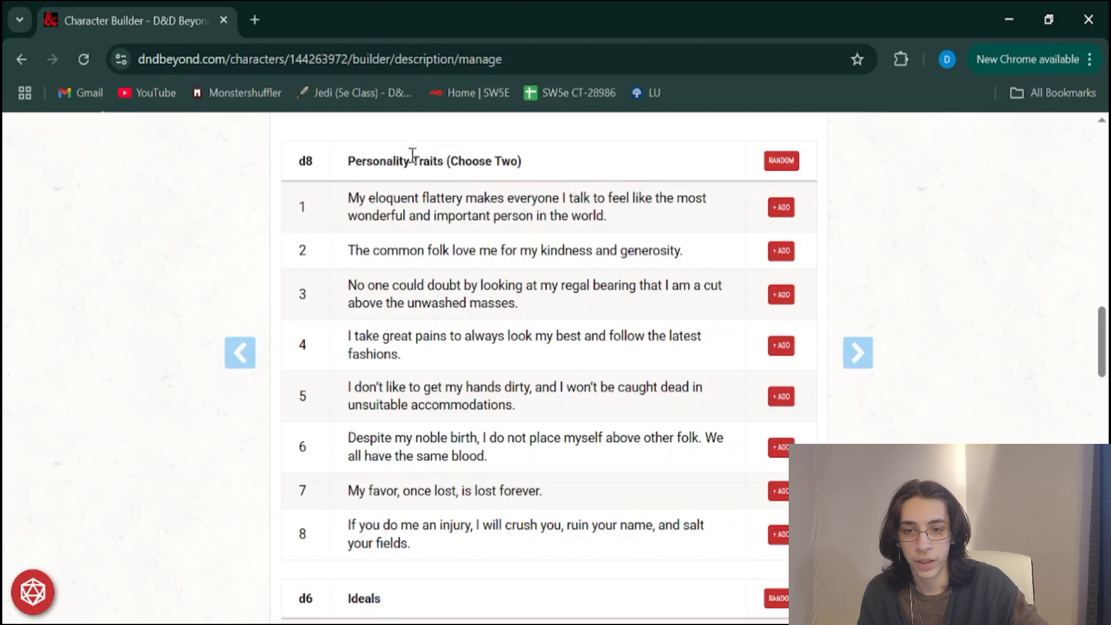
drag(466, 161, 493, 161)
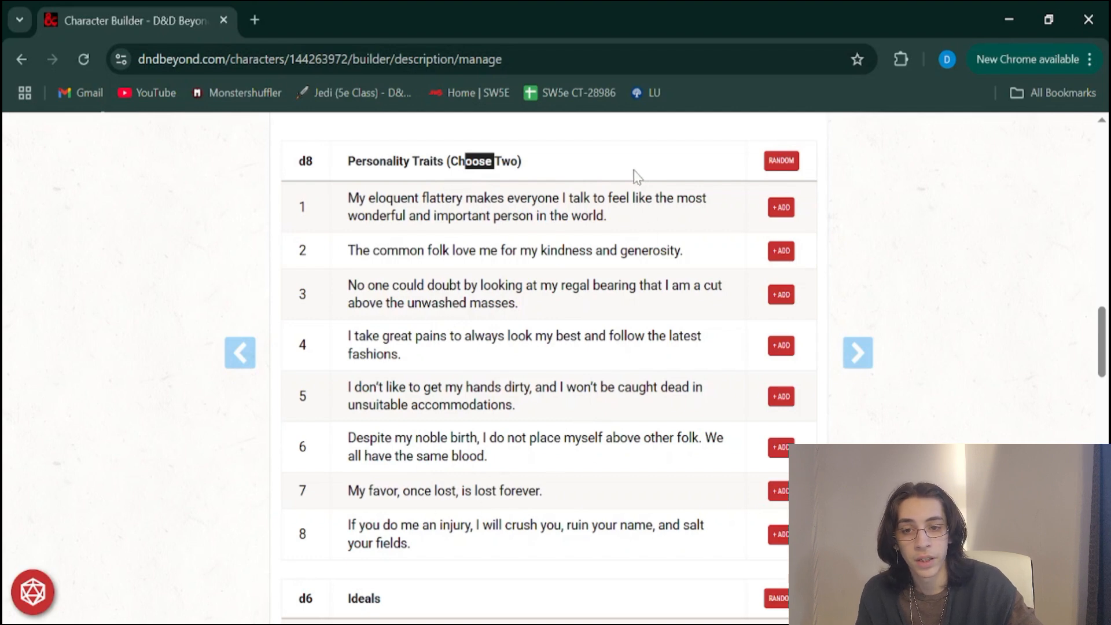
scroll(636, 178, down, 5)
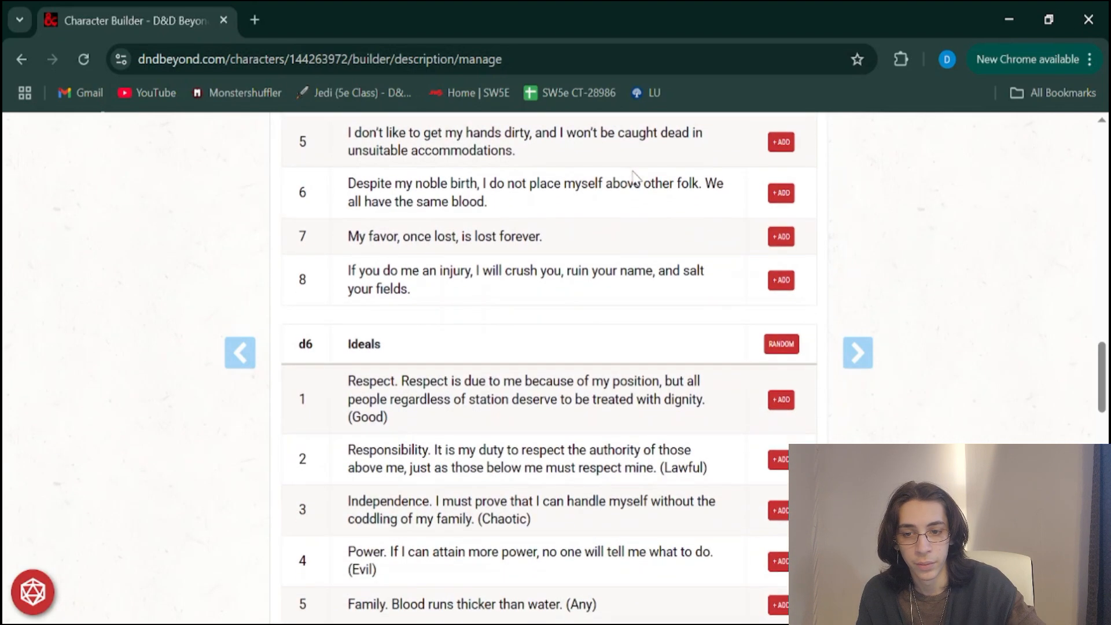
scroll(351, 364, down, 1)
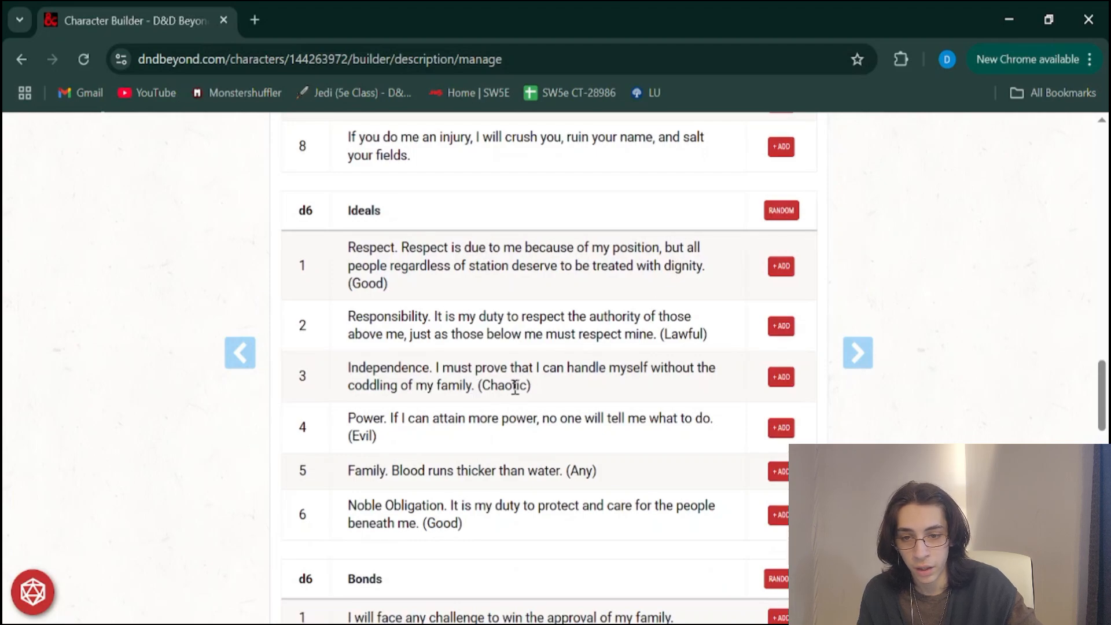
scroll(355, 408, down, 4)
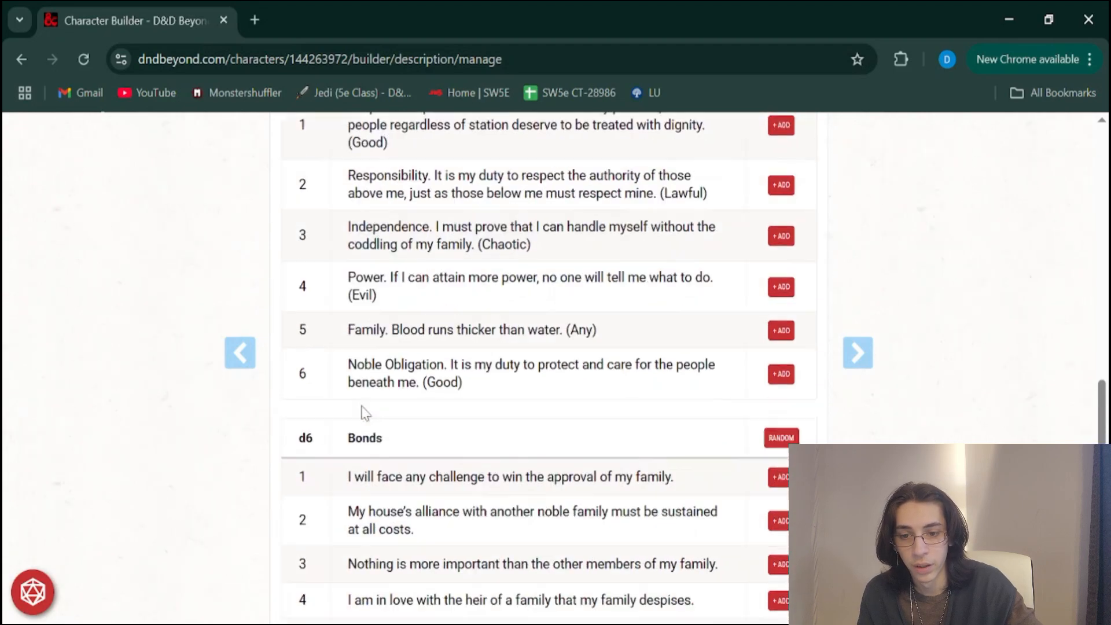
scroll(516, 289, down, 1)
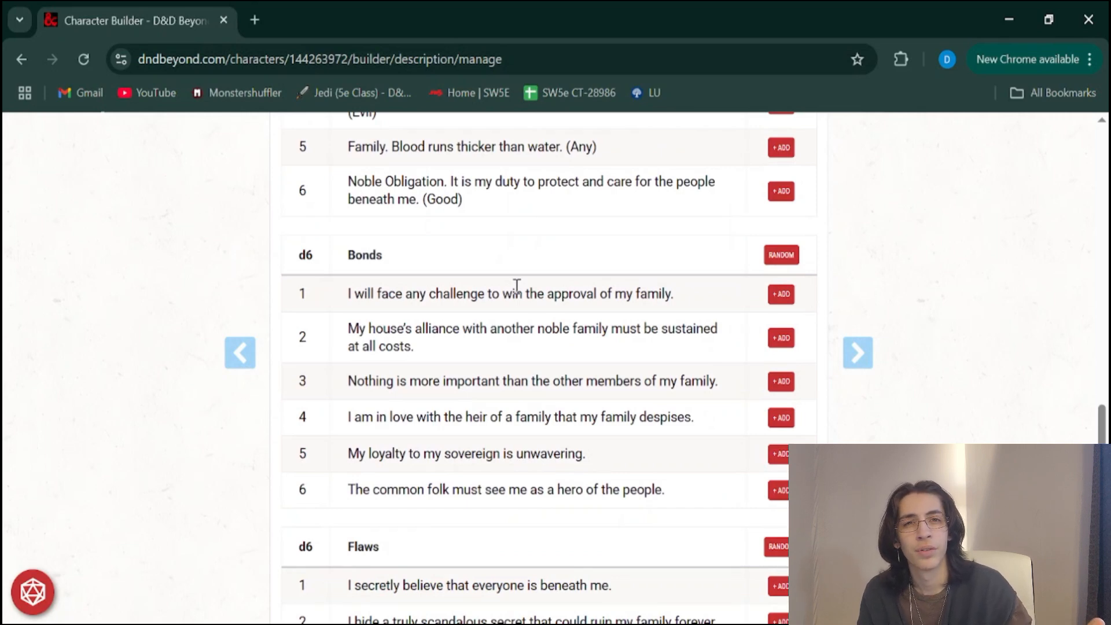
scroll(517, 286, down, 2)
scroll(516, 289, down, 2)
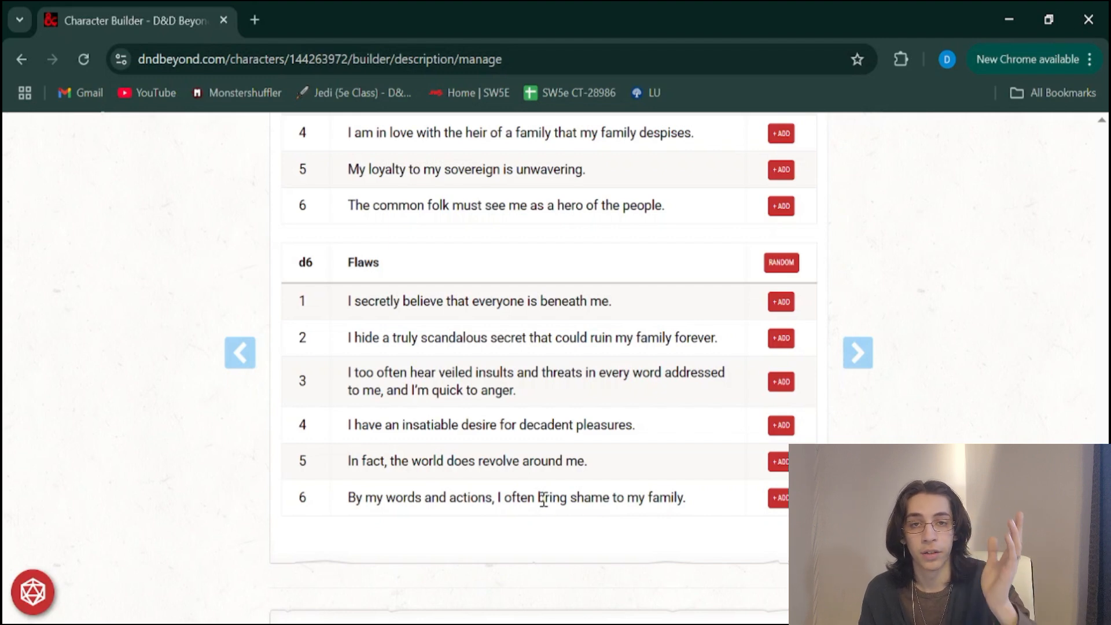
scroll(544, 501, down, 5)
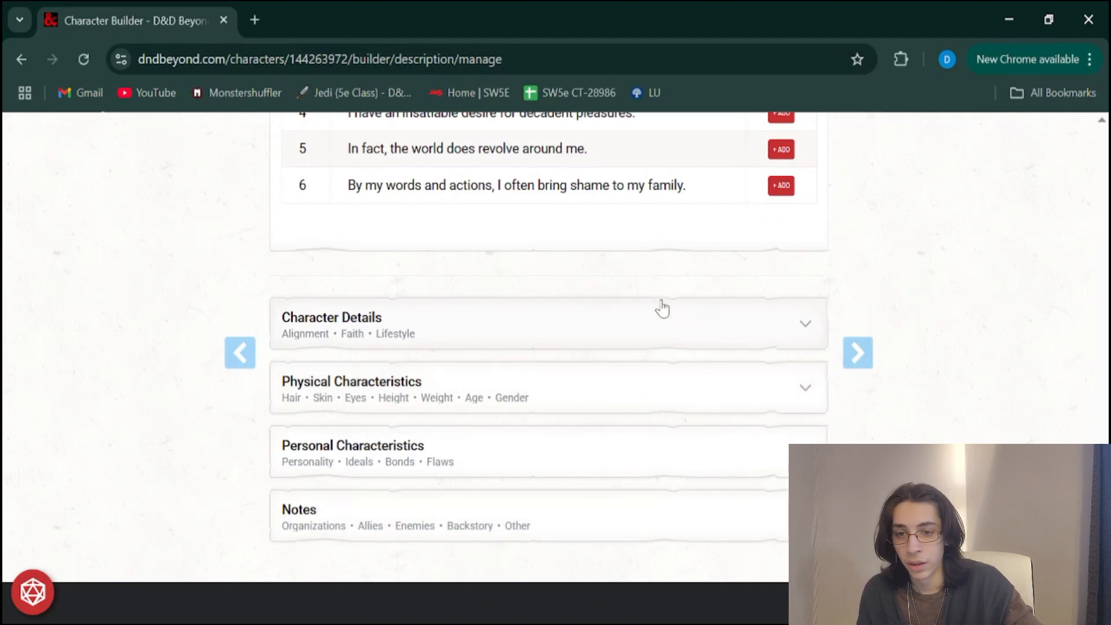
Open the Character Details section and review its Alignment, Faith and Lifestyle fields
click(607, 316)
scroll(603, 315, down, 1)
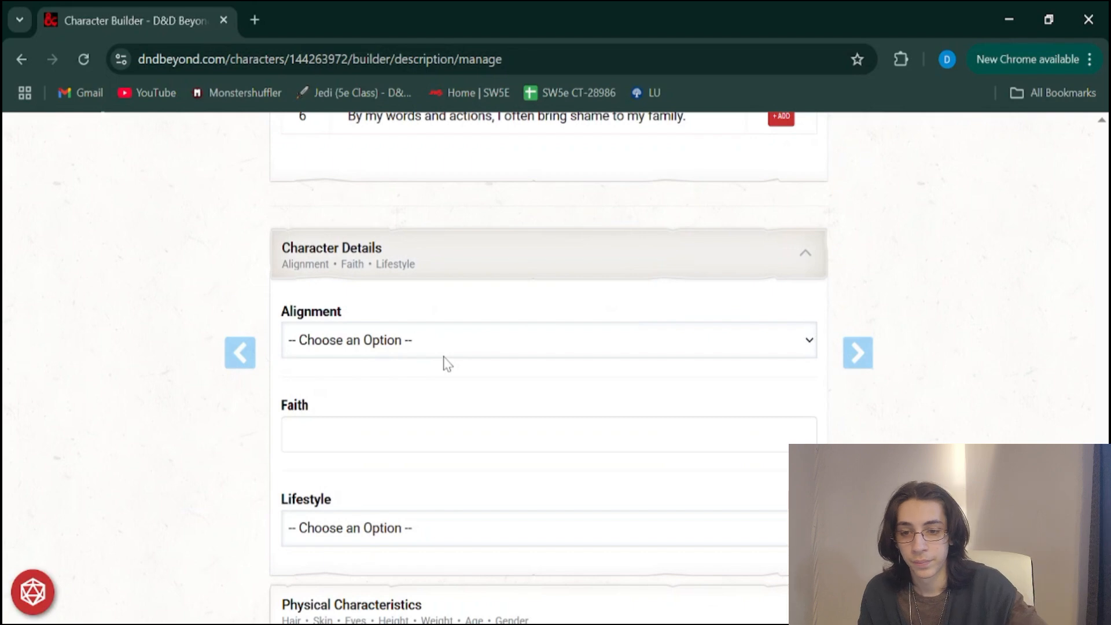
scroll(446, 364, down, 1)
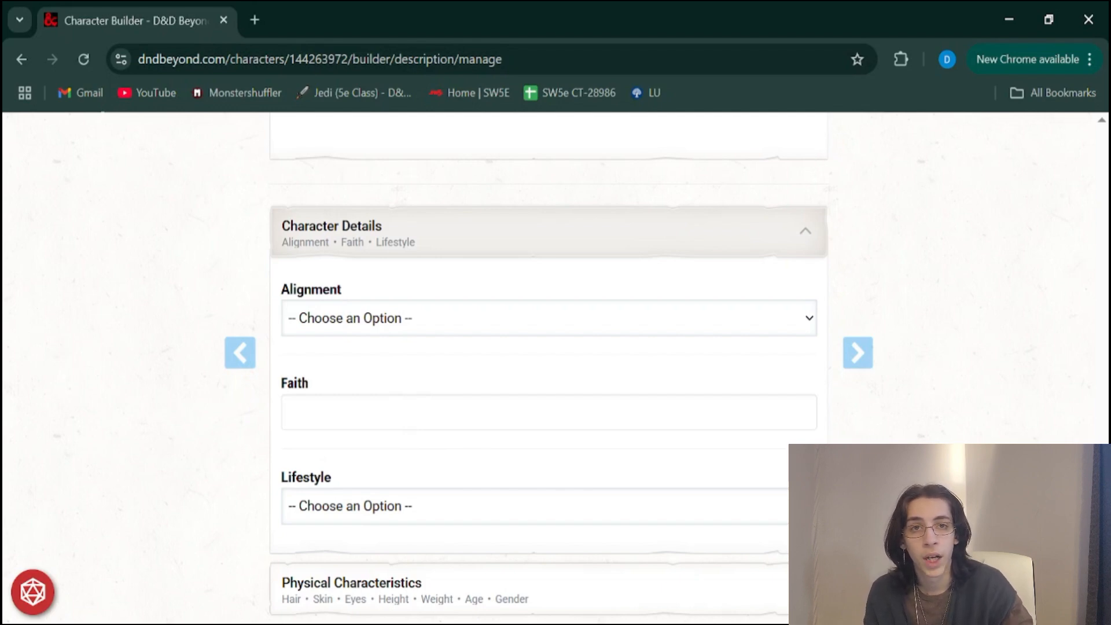
scroll(776, 421, down, 2)
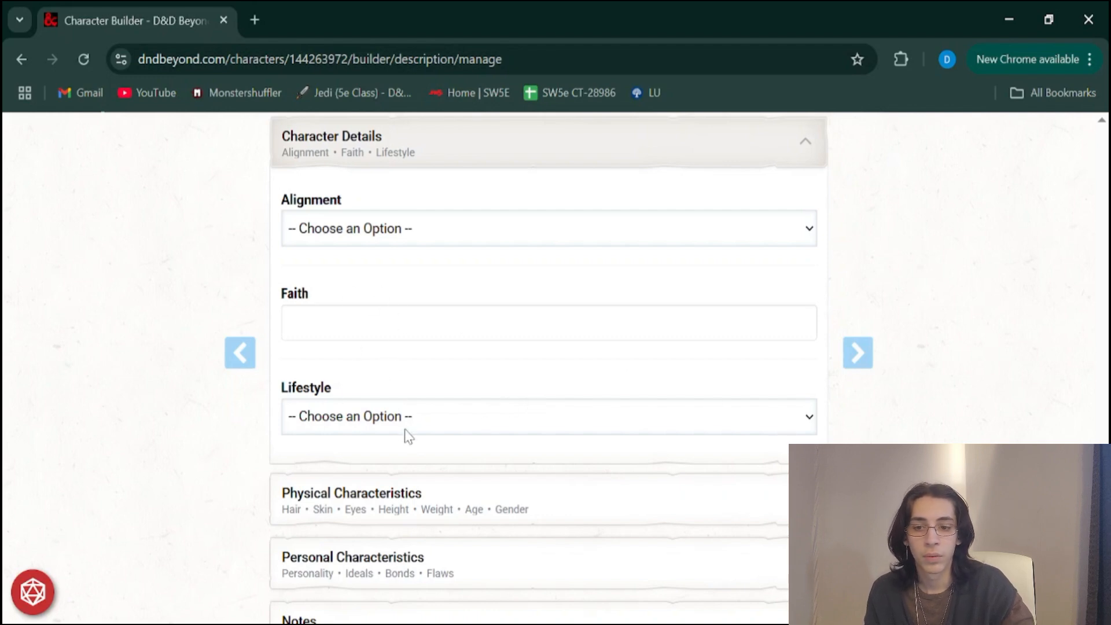
Open the Physical Characteristics section and look over its fields from Hair down to Gender
scroll(375, 463, down, 2)
click(373, 446)
scroll(375, 444, down, 1)
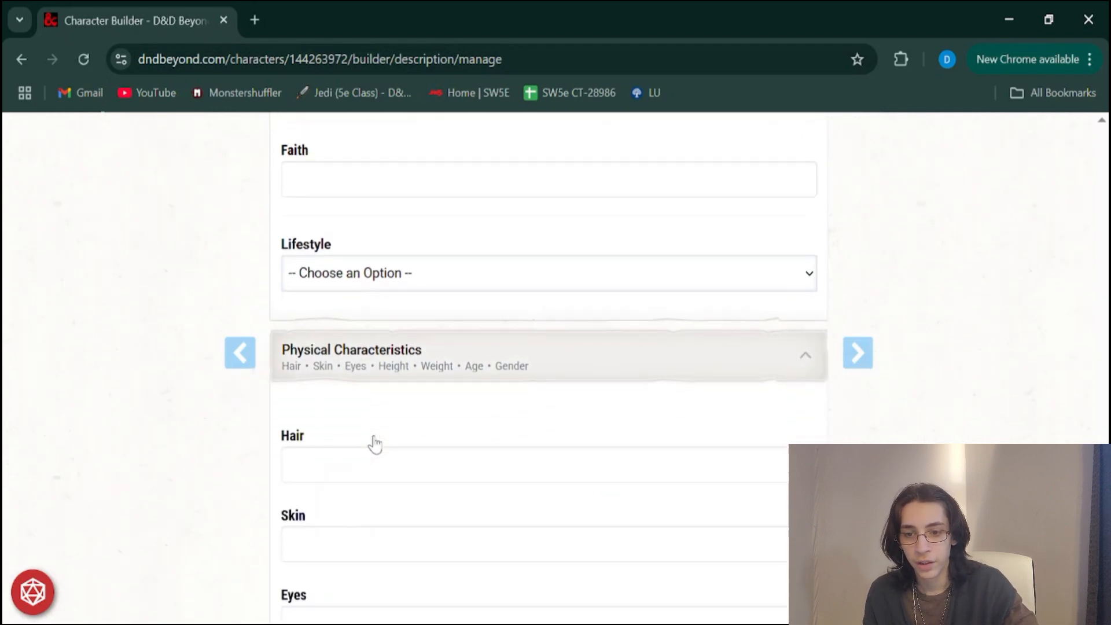
scroll(377, 428, down, 2)
scroll(412, 546, down, 3)
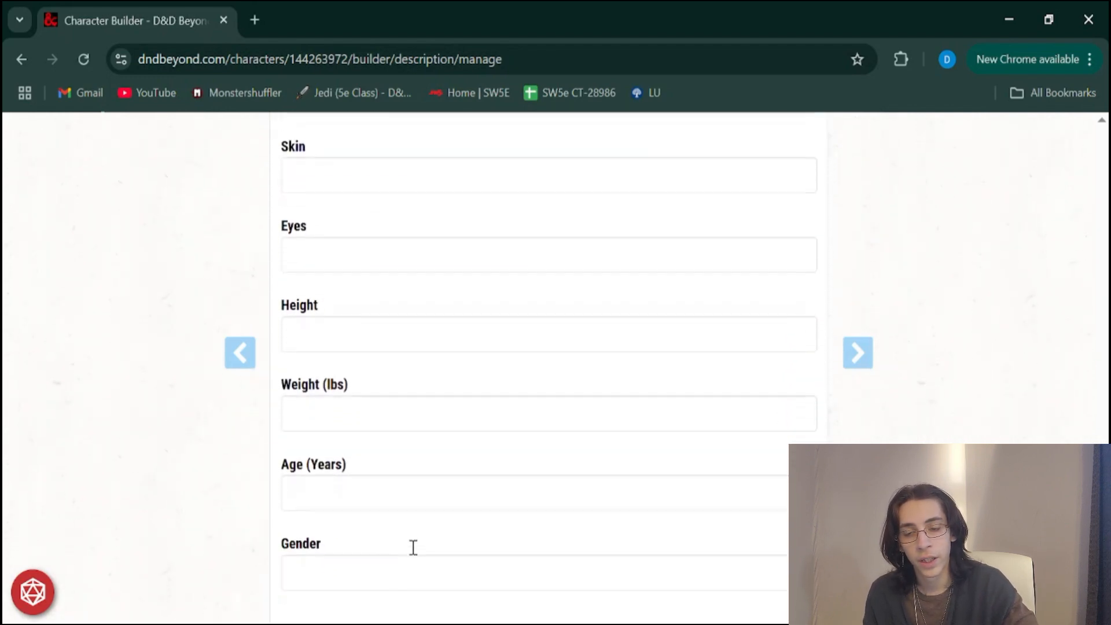
scroll(411, 547, down, 2)
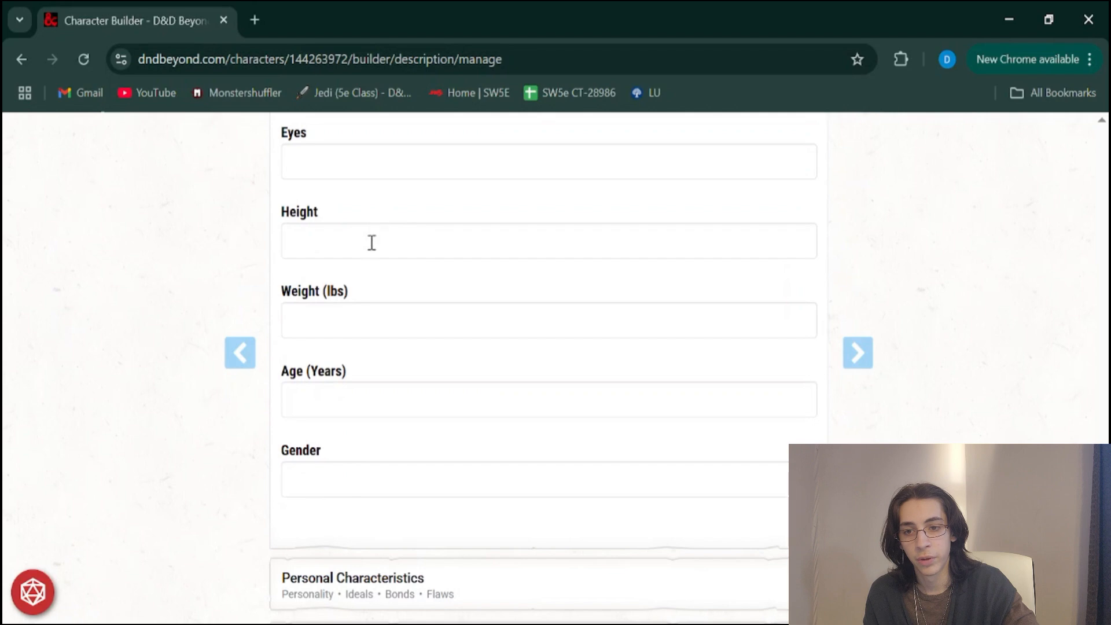
scroll(463, 270, down, 2)
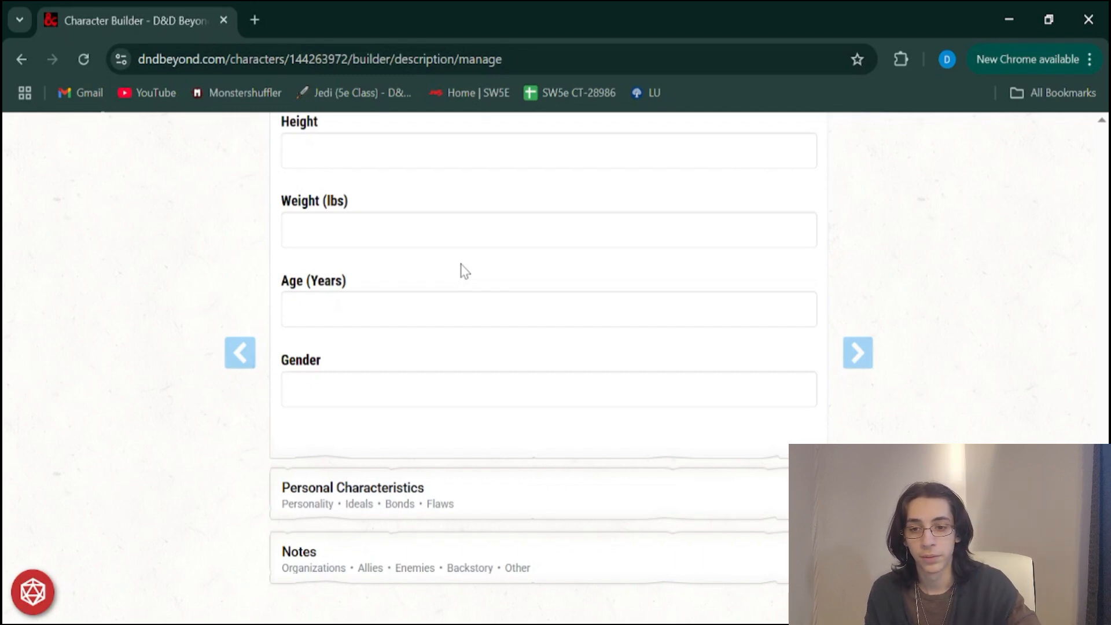
scroll(418, 301, up, 2)
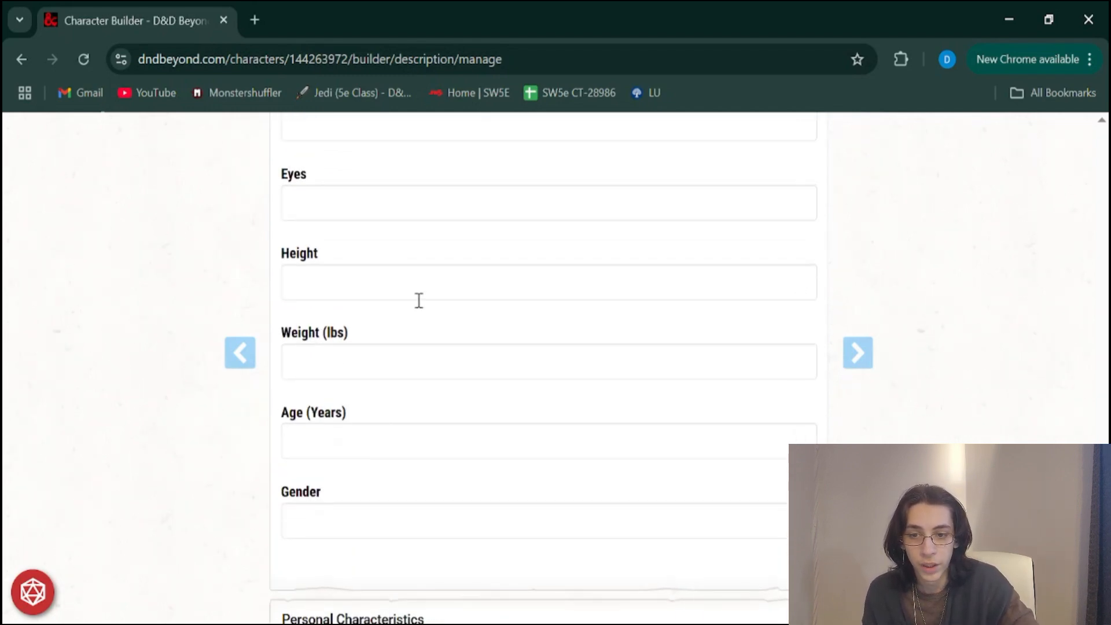
scroll(325, 466, down, 3)
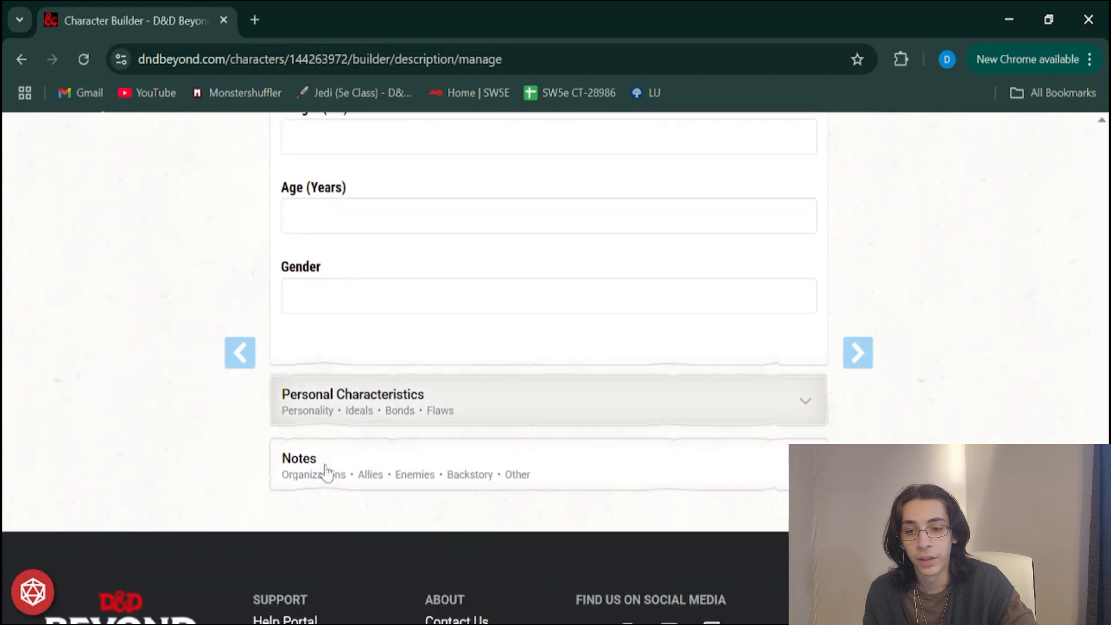
Open the Personal Characteristics and Notes sections and look over the categories that can be filled in
click(409, 401)
scroll(407, 402, down, 2)
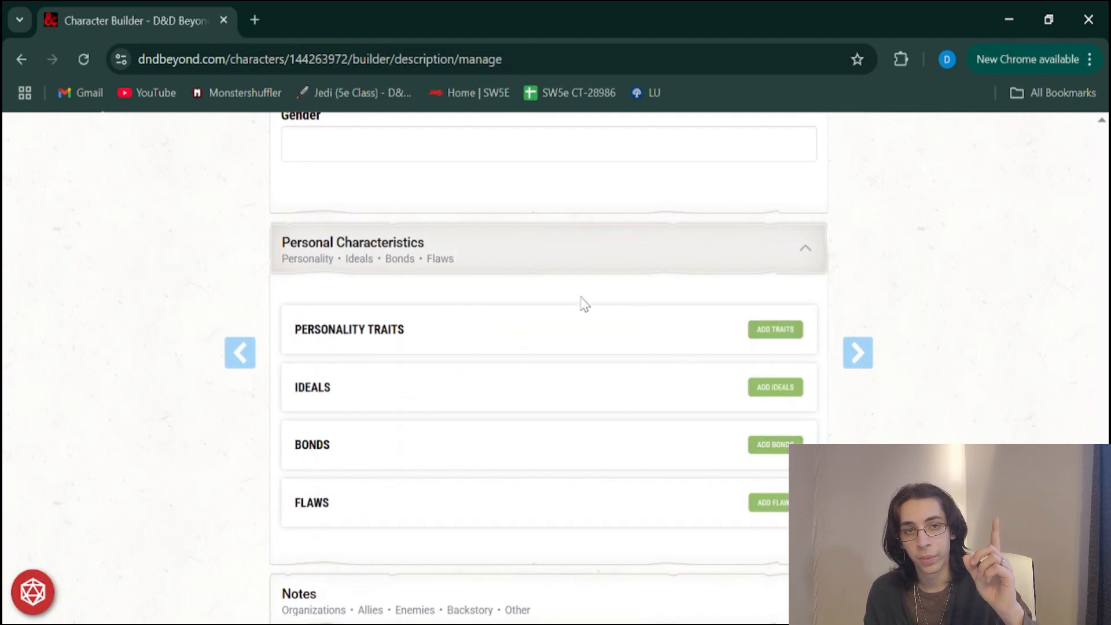
scroll(584, 304, down, 2)
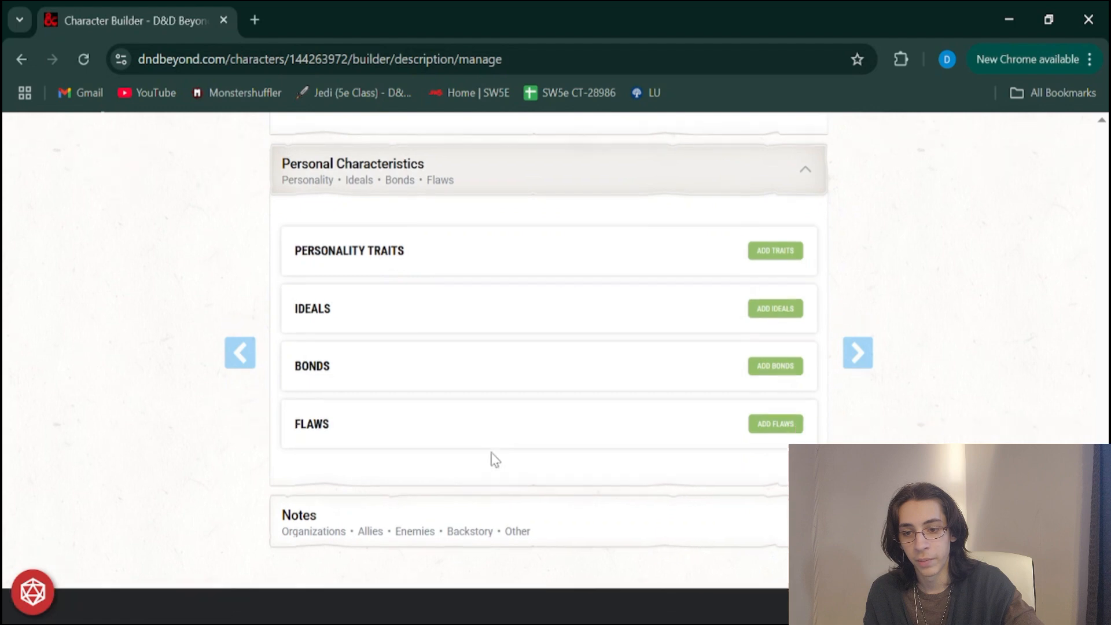
scroll(525, 481, down, 5)
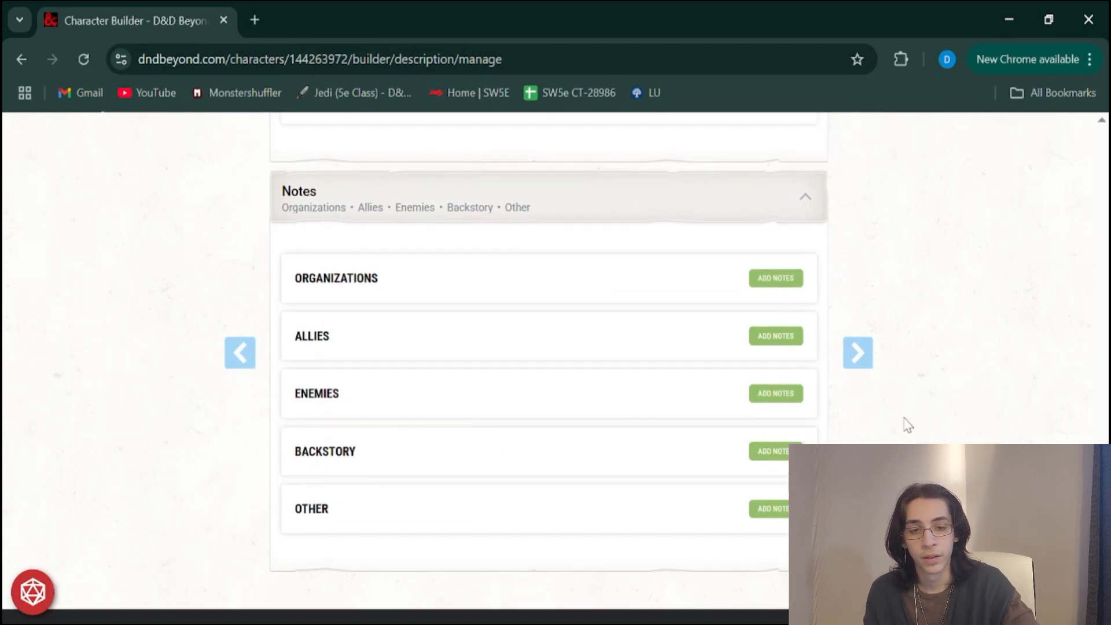
Finish the Background stage and advance to the Species stage of the character builder
scroll(839, 389, up, 10)
scroll(837, 383, up, 20)
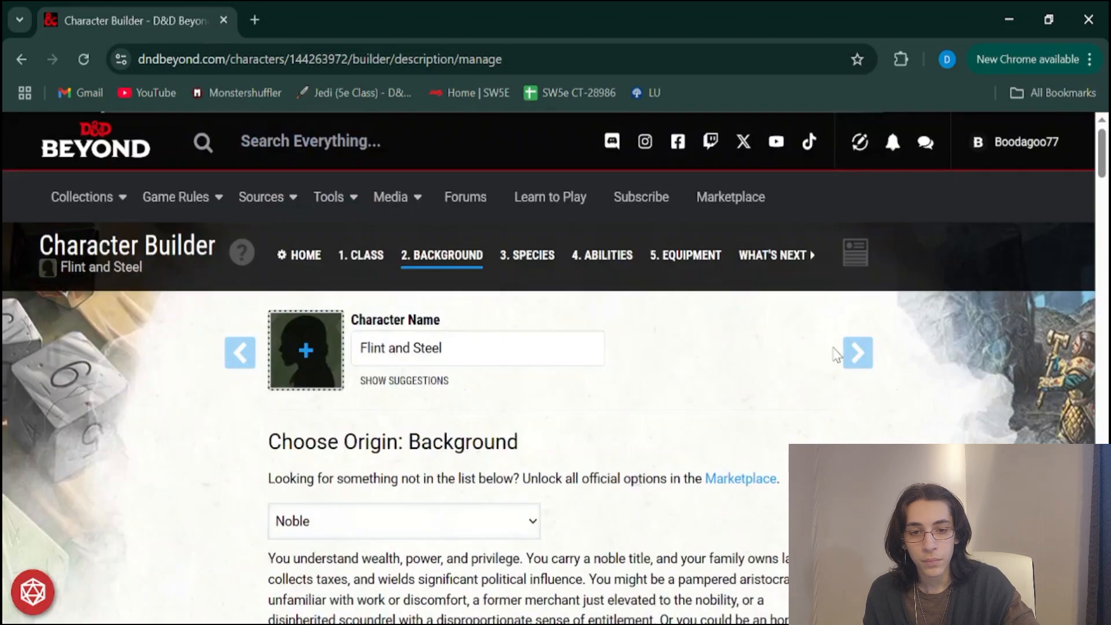
click(851, 358)
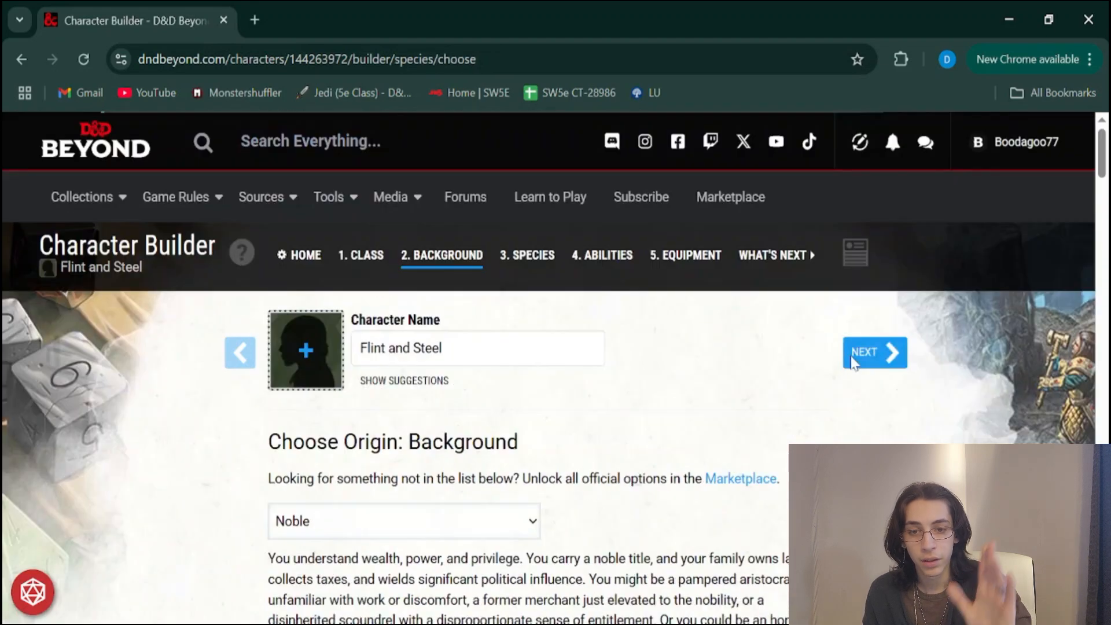
Look over the species filter options and the Core Rules species, from Dwarf to Human
scroll(753, 345, down, 7)
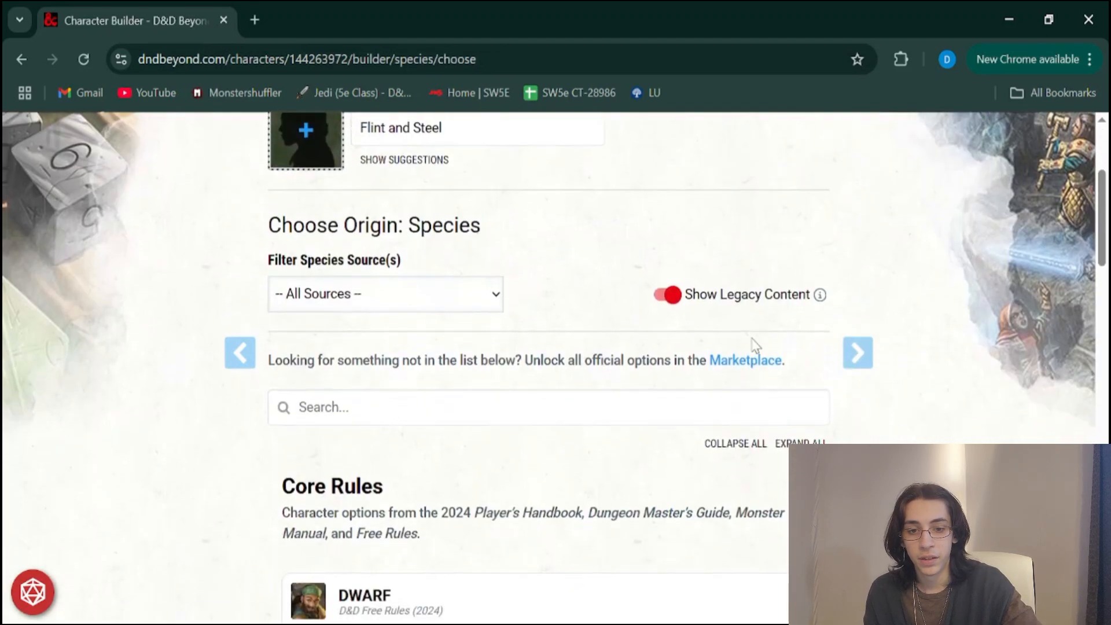
scroll(755, 346, up, 3)
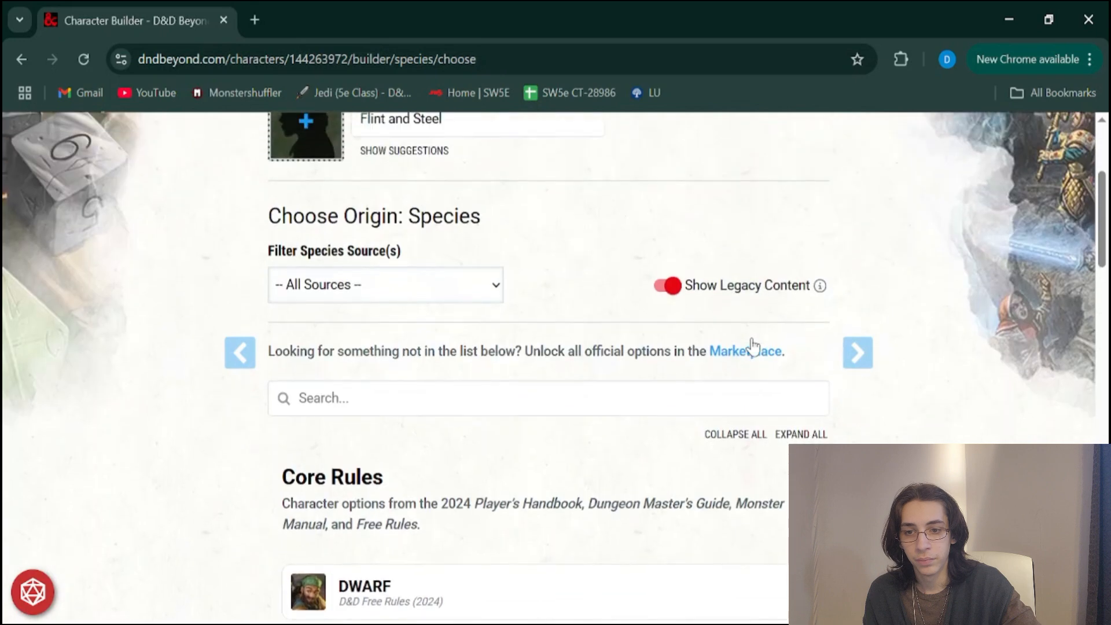
scroll(754, 345, down, 1)
scroll(752, 345, down, 4)
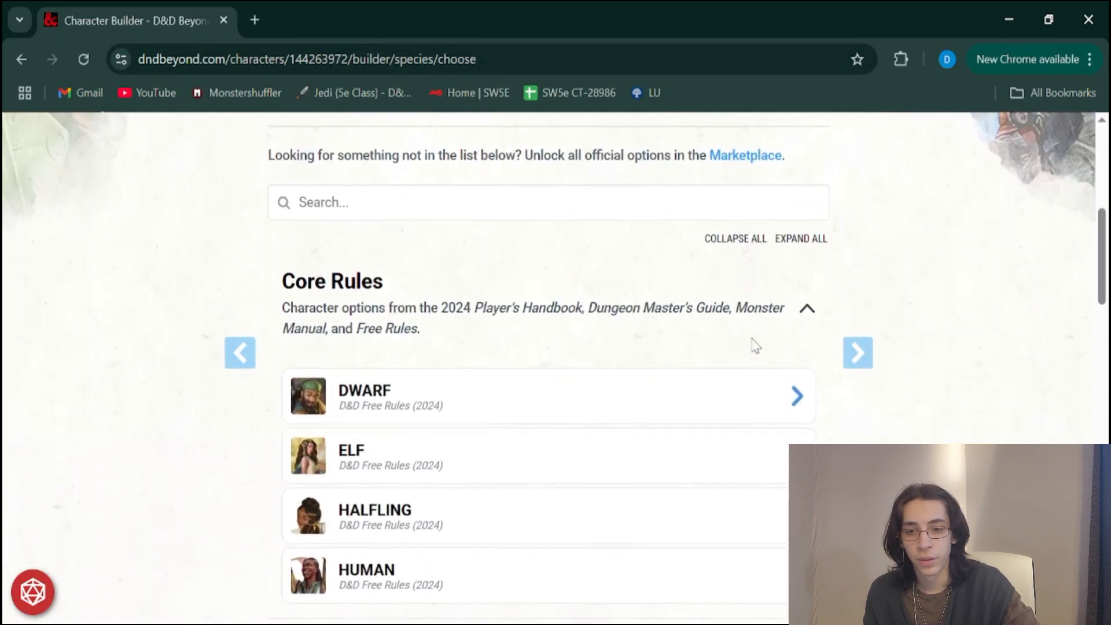
scroll(753, 346, down, 1)
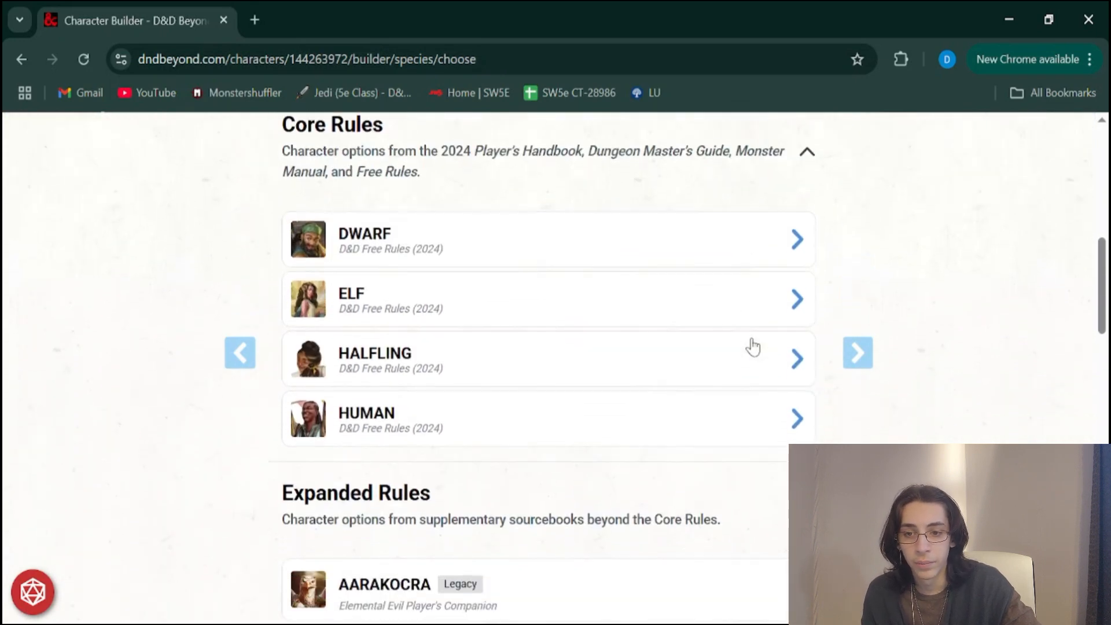
scroll(753, 346, down, 1)
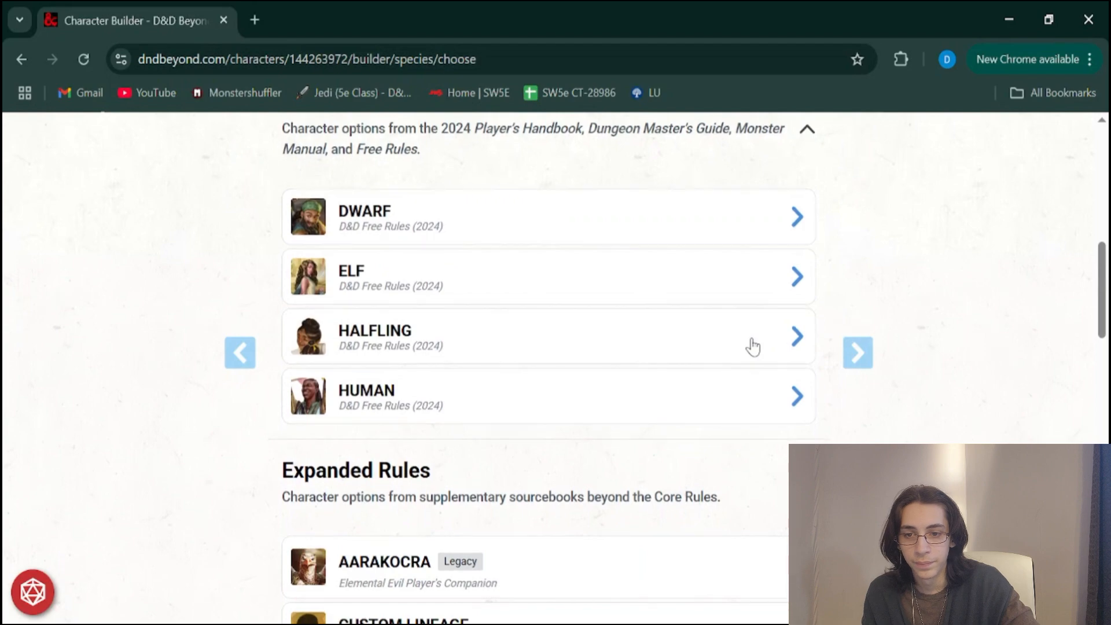
scroll(753, 347, up, 3)
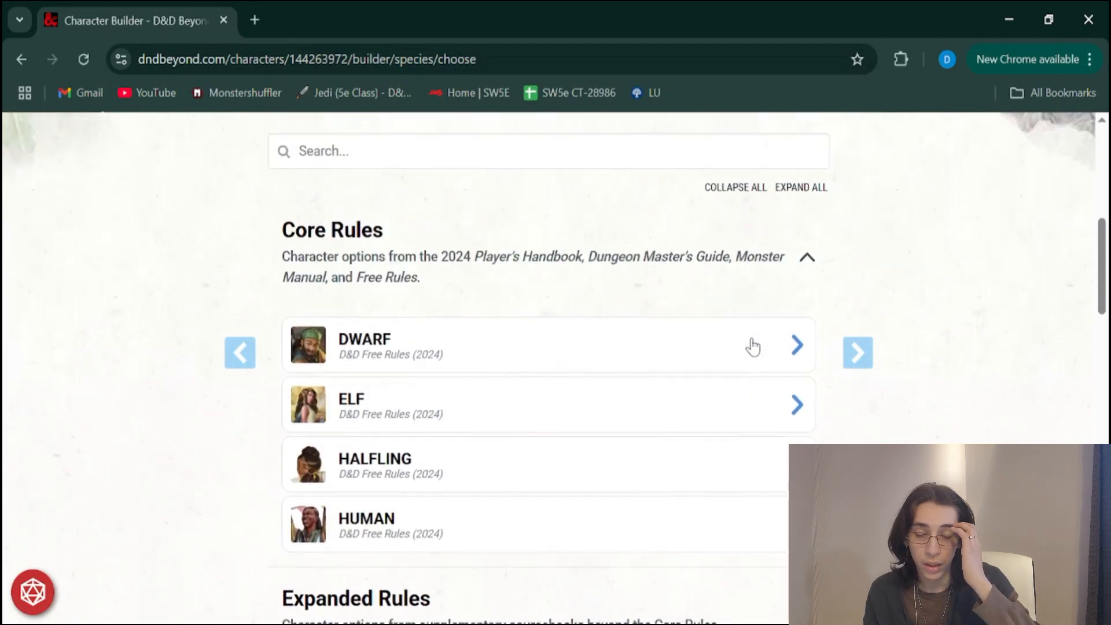
scroll(753, 347, down, 5)
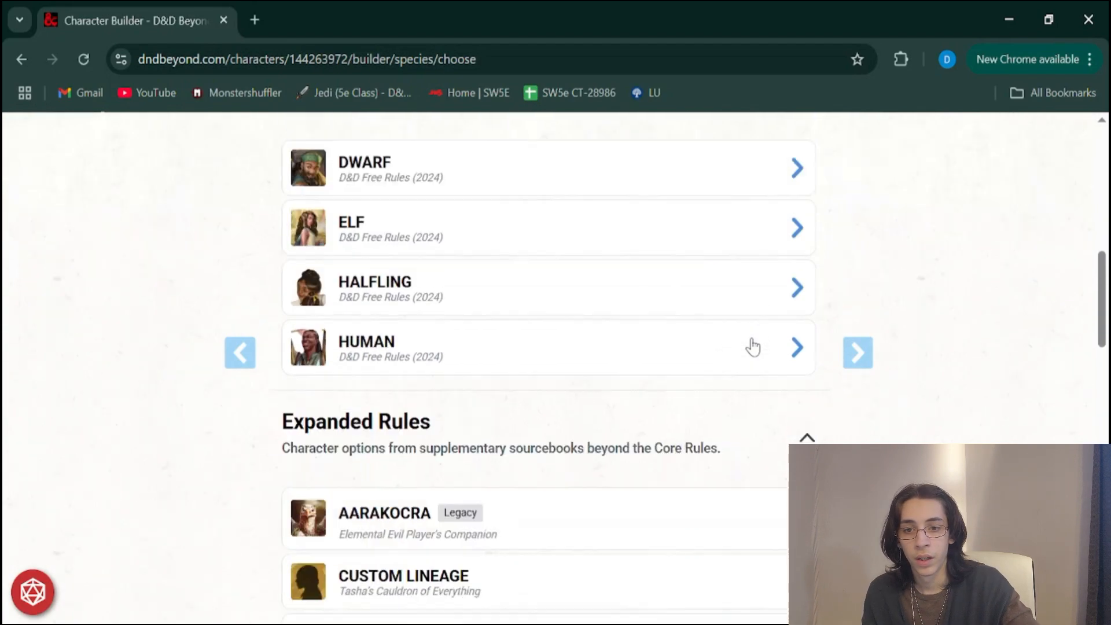
scroll(753, 347, up, 3)
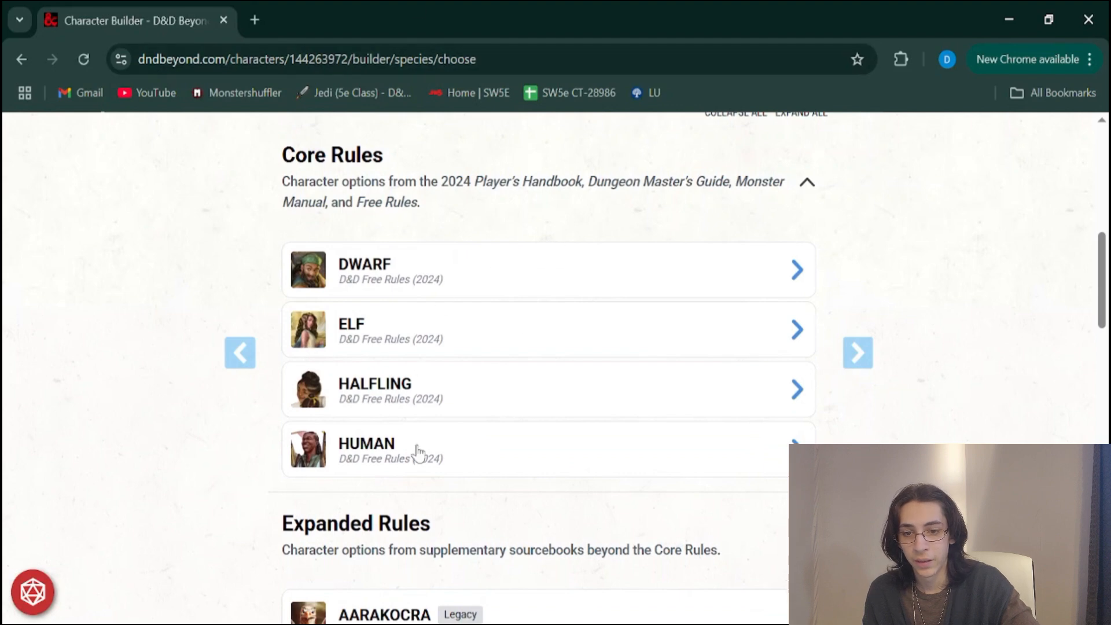
Look over the Expanded Rules species, from Aarakocra to Goliath
scroll(532, 437, down, 3)
scroll(533, 437, down, 4)
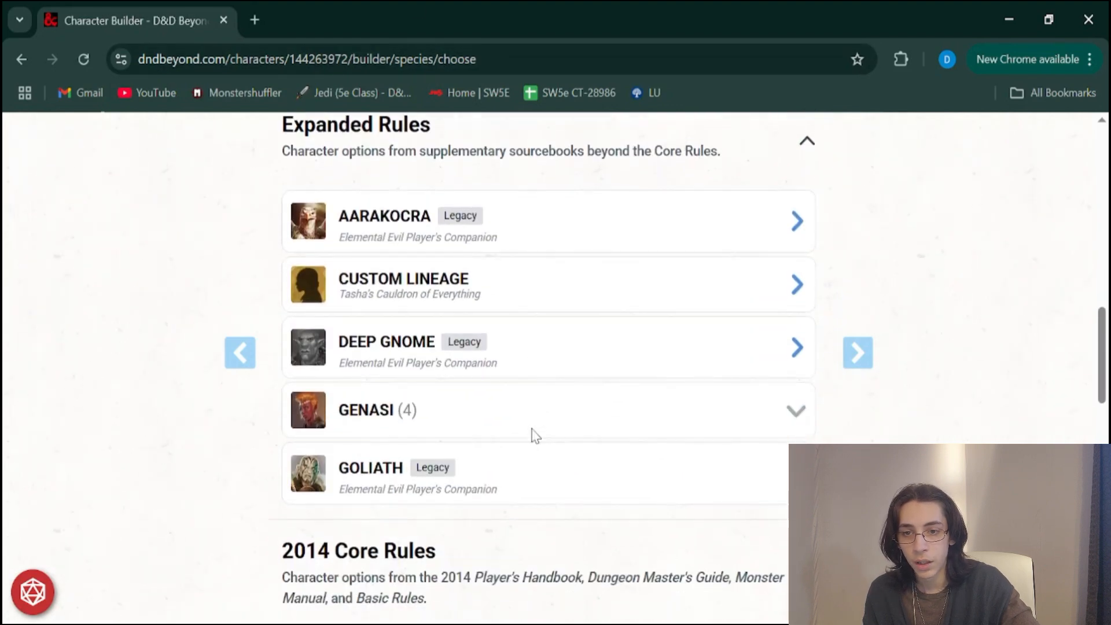
scroll(533, 437, up, 2)
scroll(533, 437, up, 1)
scroll(532, 437, down, 6)
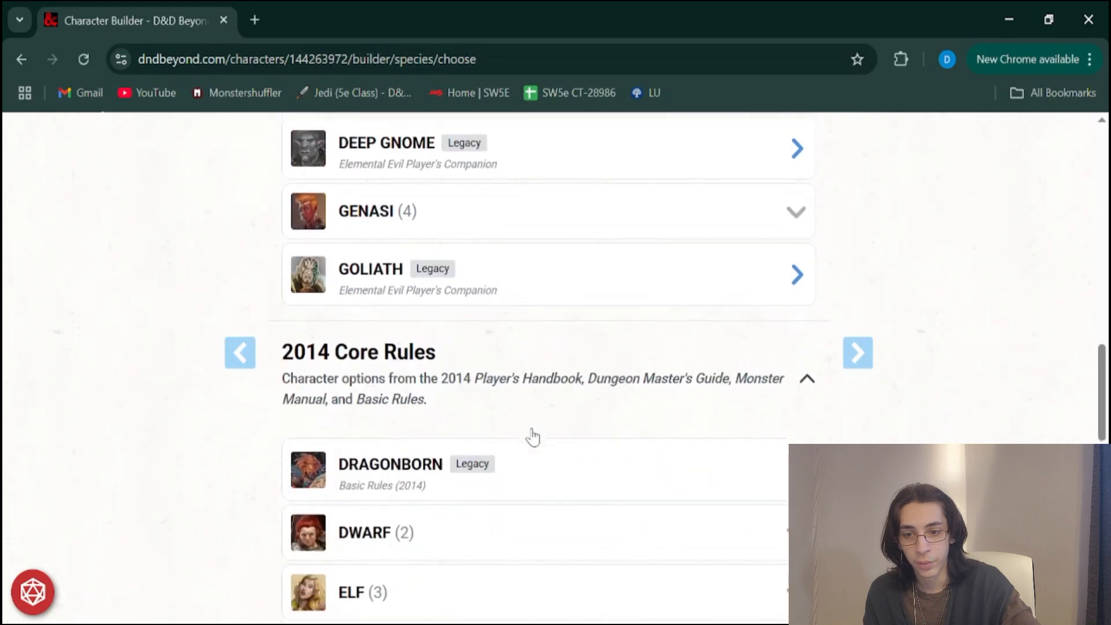
Browse the 2014 Core Rules species, from Dragonborn to Variant Aasimar
scroll(333, 361, down, 3)
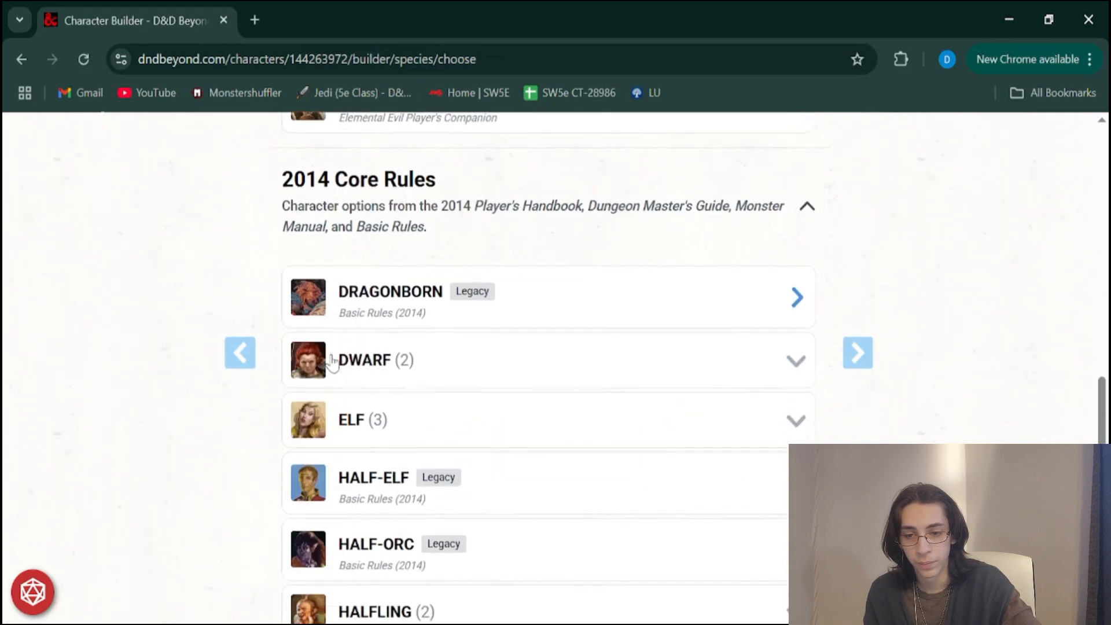
scroll(333, 362, down, 7)
scroll(333, 362, up, 9)
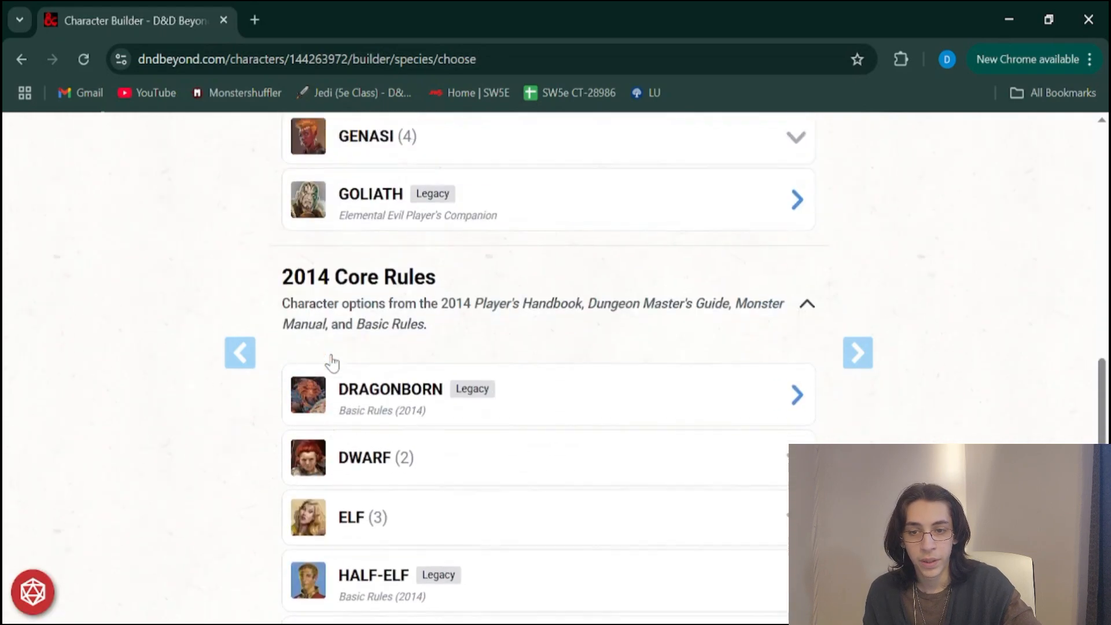
scroll(332, 363, down, 1)
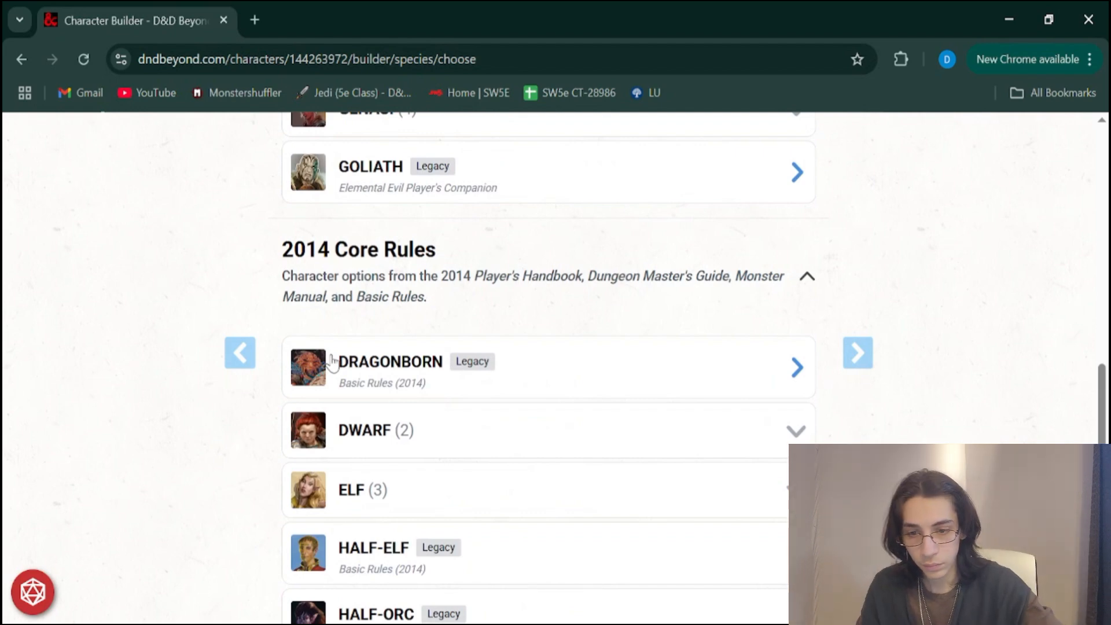
scroll(333, 361, down, 7)
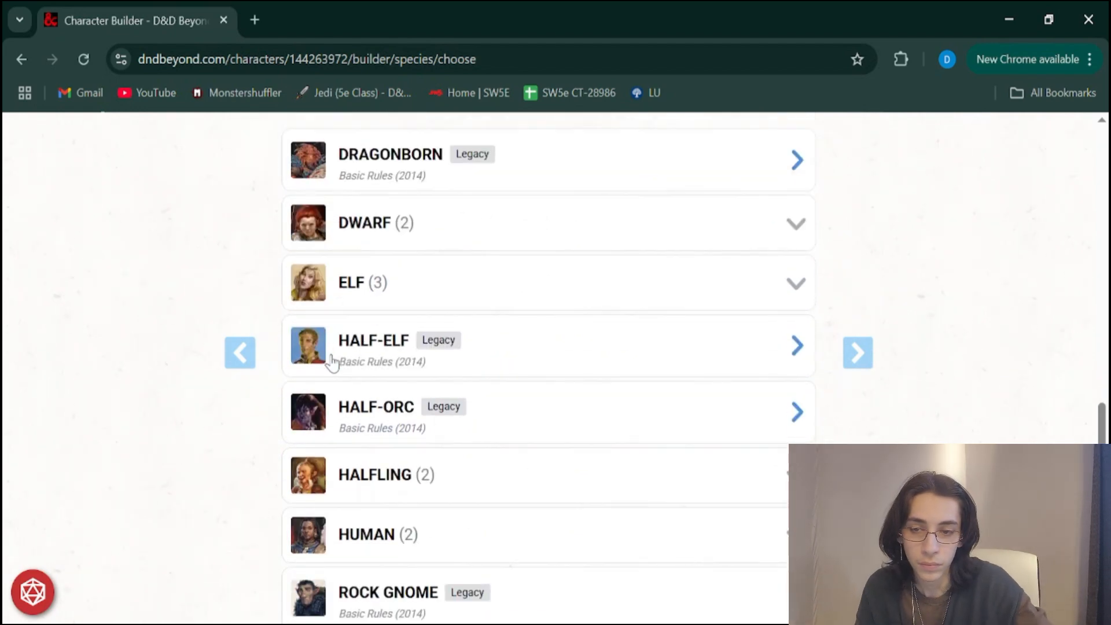
scroll(409, 407, down, 2)
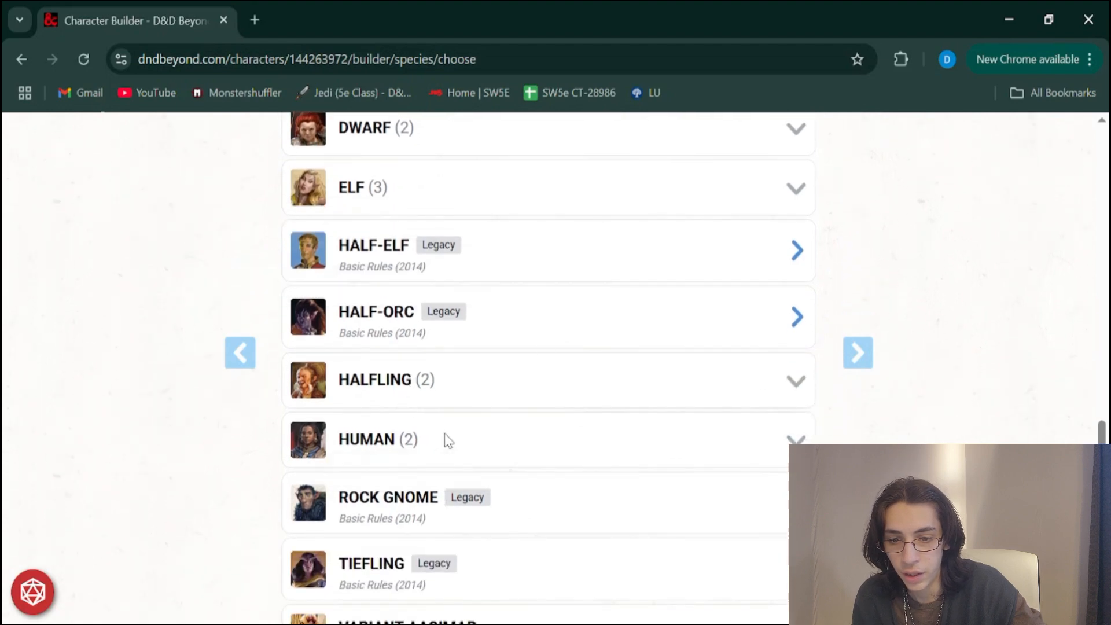
scroll(446, 439, up, 3)
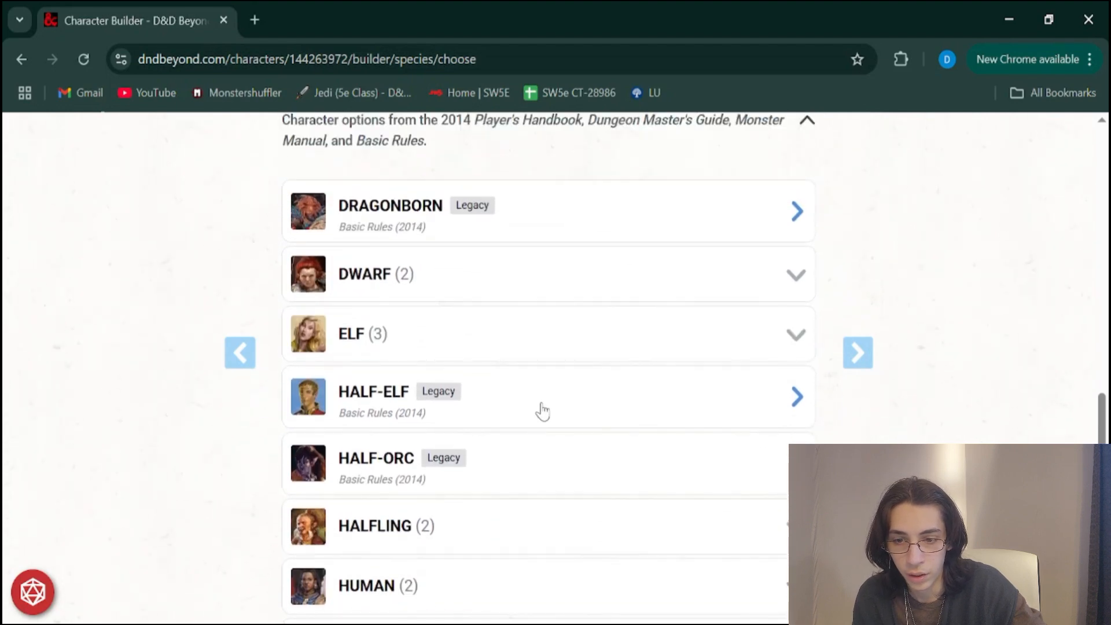
scroll(543, 411, down, 2)
scroll(540, 404, down, 4)
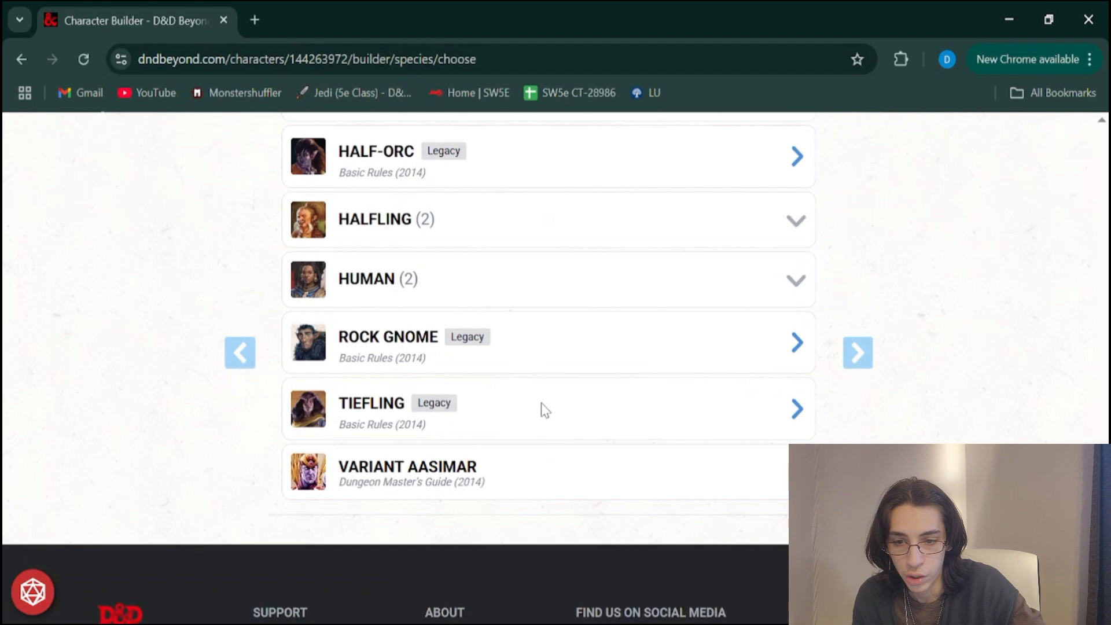
scroll(542, 405, up, 3)
scroll(541, 408, up, 6)
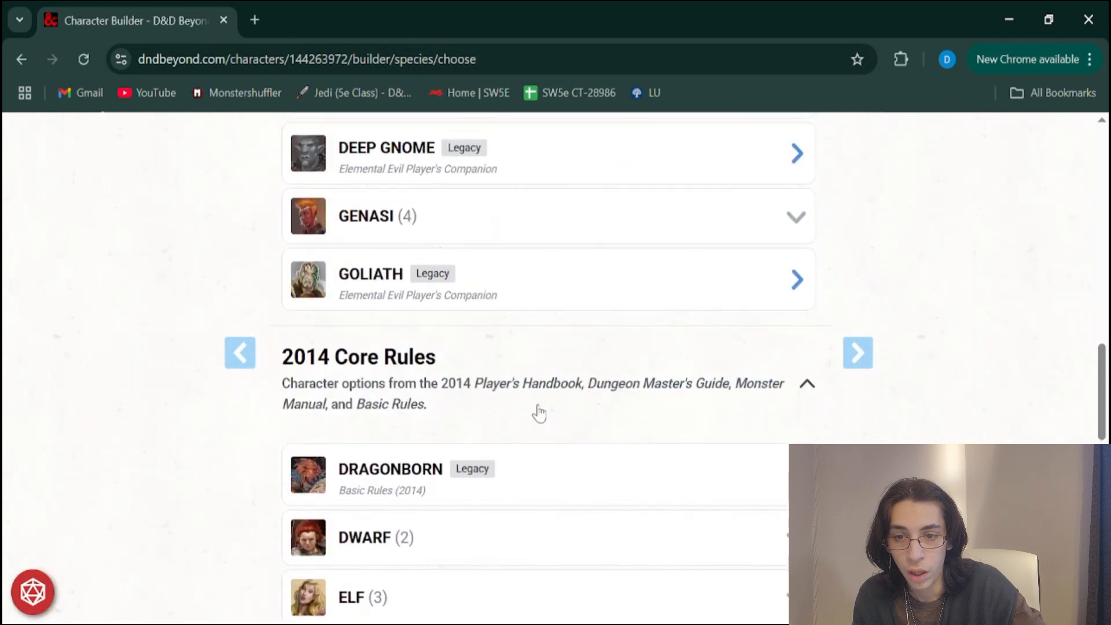
Examine the Custom Lineage entry from Tasha's Cauldron of Everything and highlight its name
scroll(540, 411, up, 2)
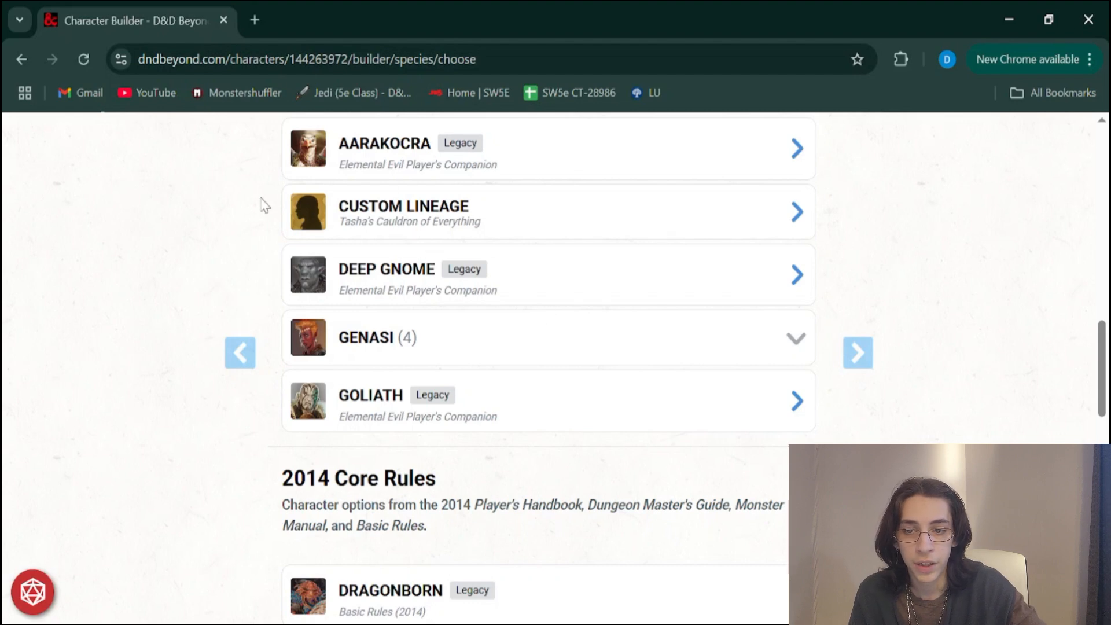
drag(272, 241, 491, 221)
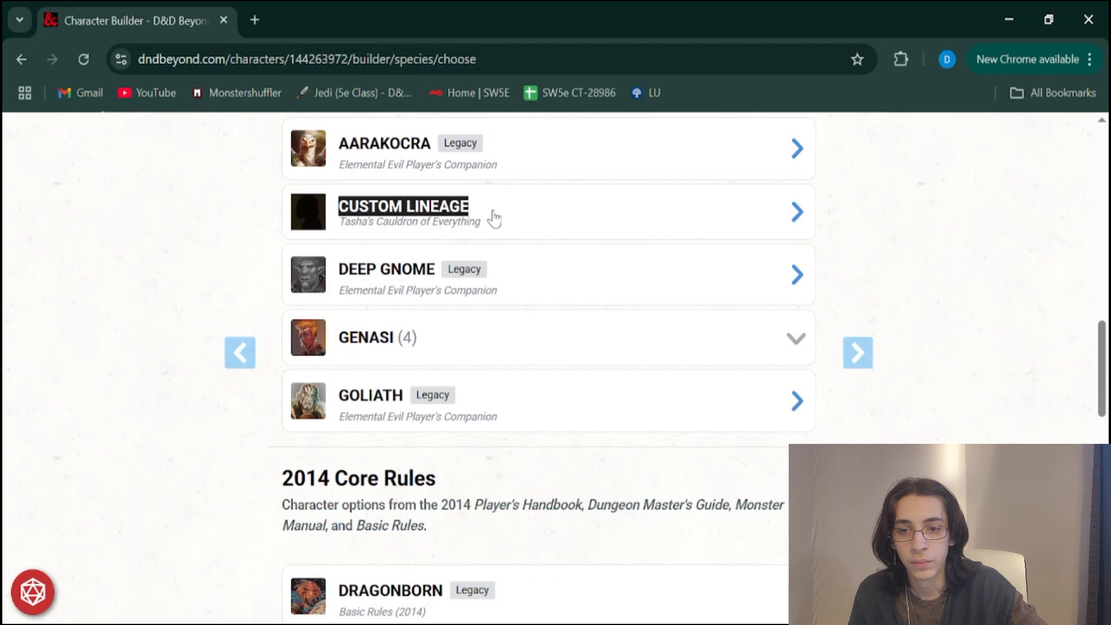
click(166, 255)
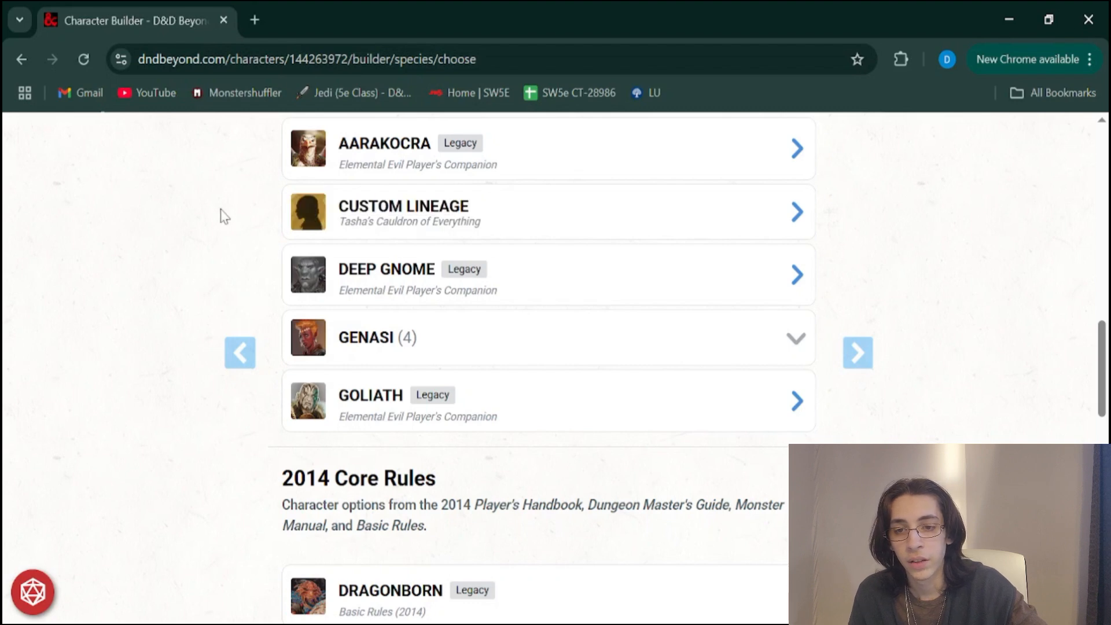
drag(261, 226, 479, 209)
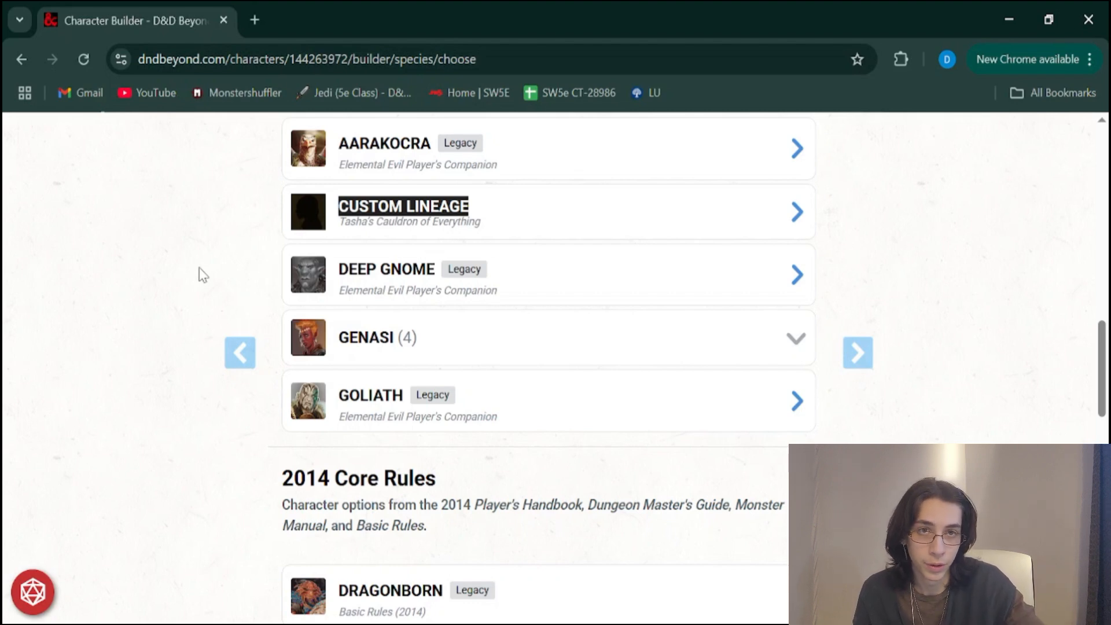
Choose the legacy Half-Orc from the 2014 Core Rules, review its description and confirm it as the character's species
scroll(200, 267, down, 4)
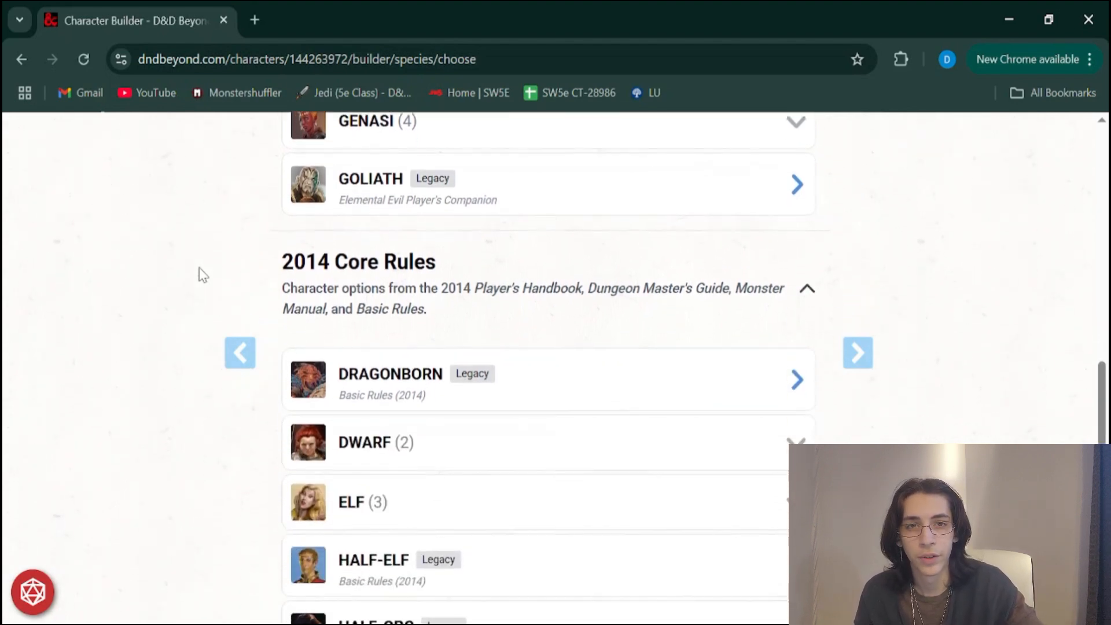
scroll(199, 267, down, 2)
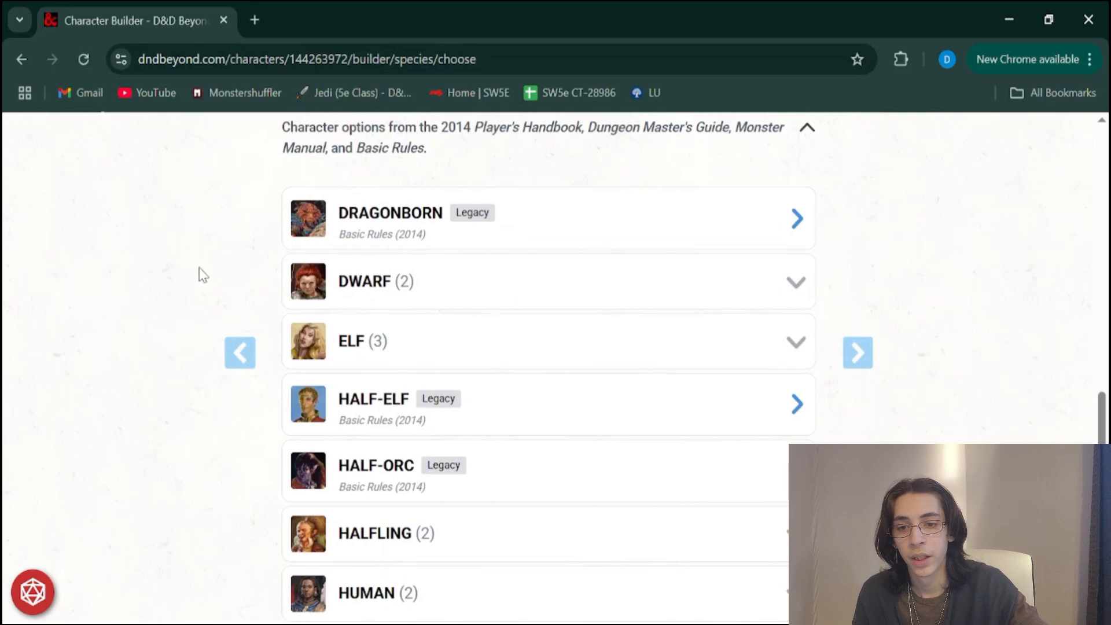
scroll(199, 267, down, 3)
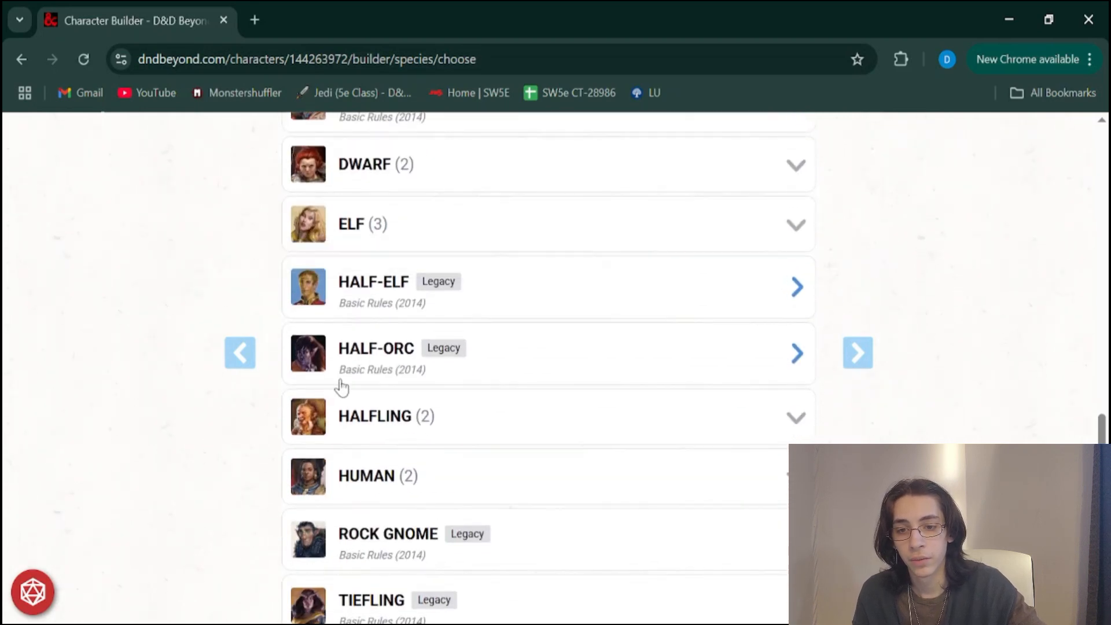
click(584, 378)
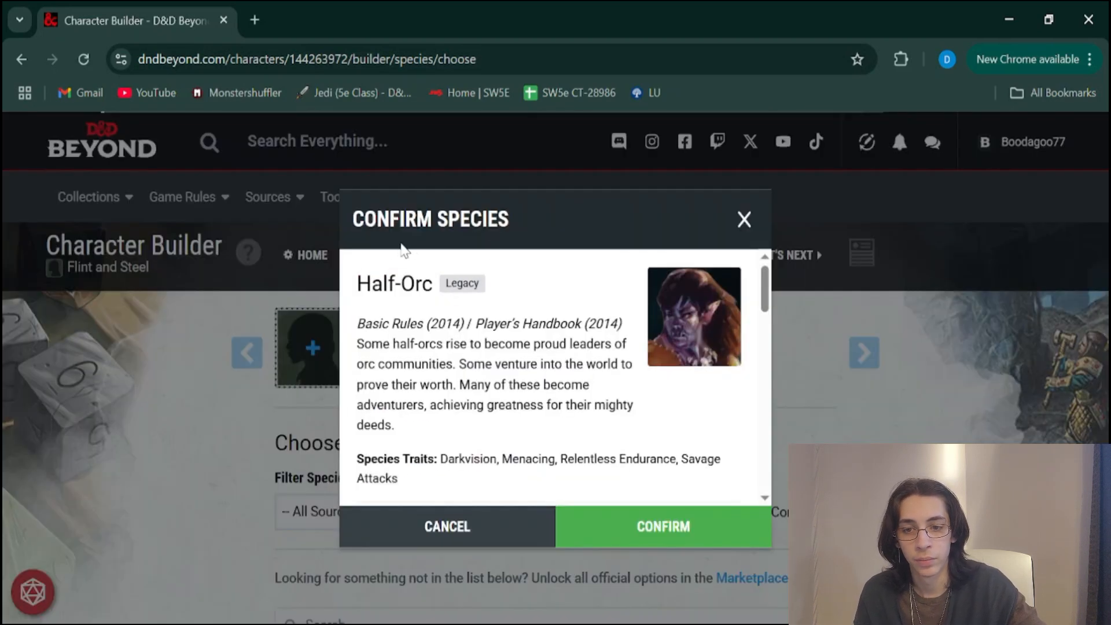
scroll(411, 369, down, 1)
scroll(410, 370, down, 10)
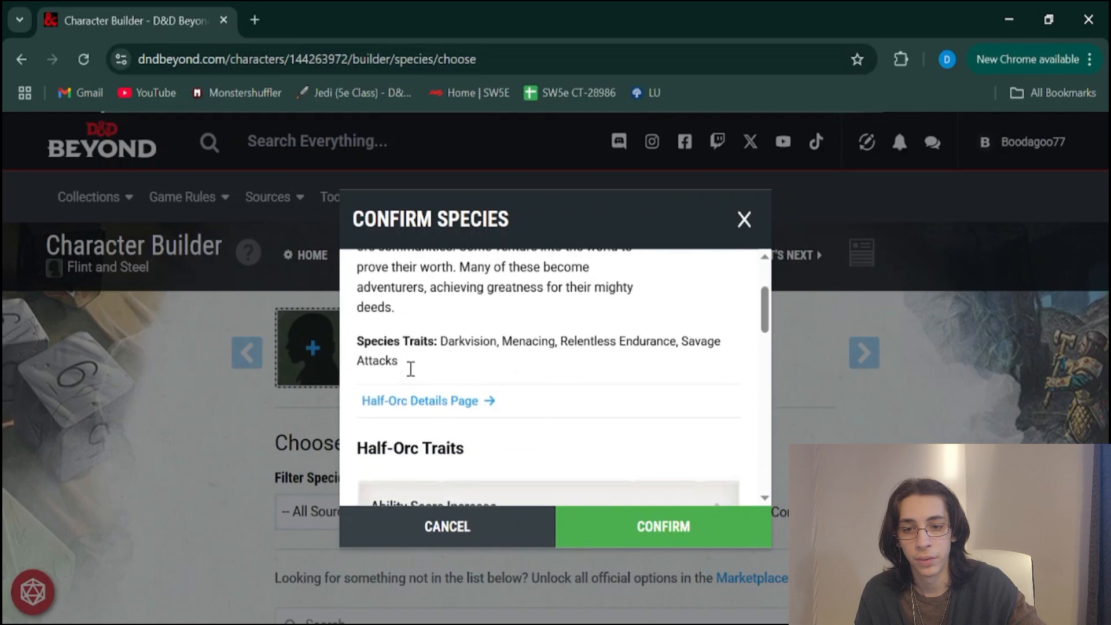
scroll(411, 374, up, 10)
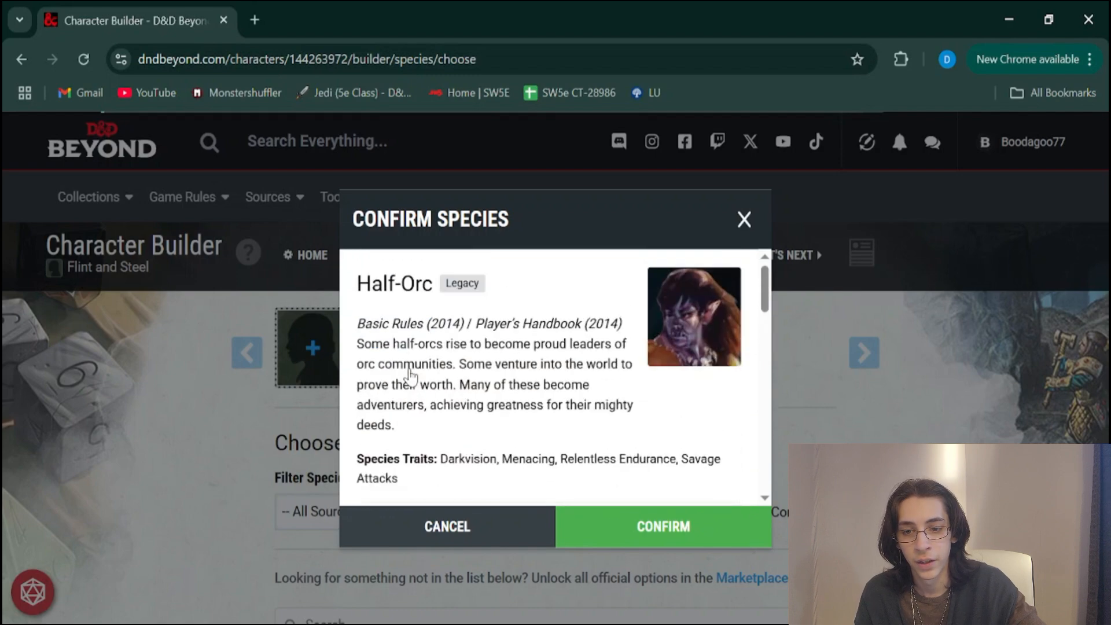
scroll(410, 370, down, 15)
click(648, 540)
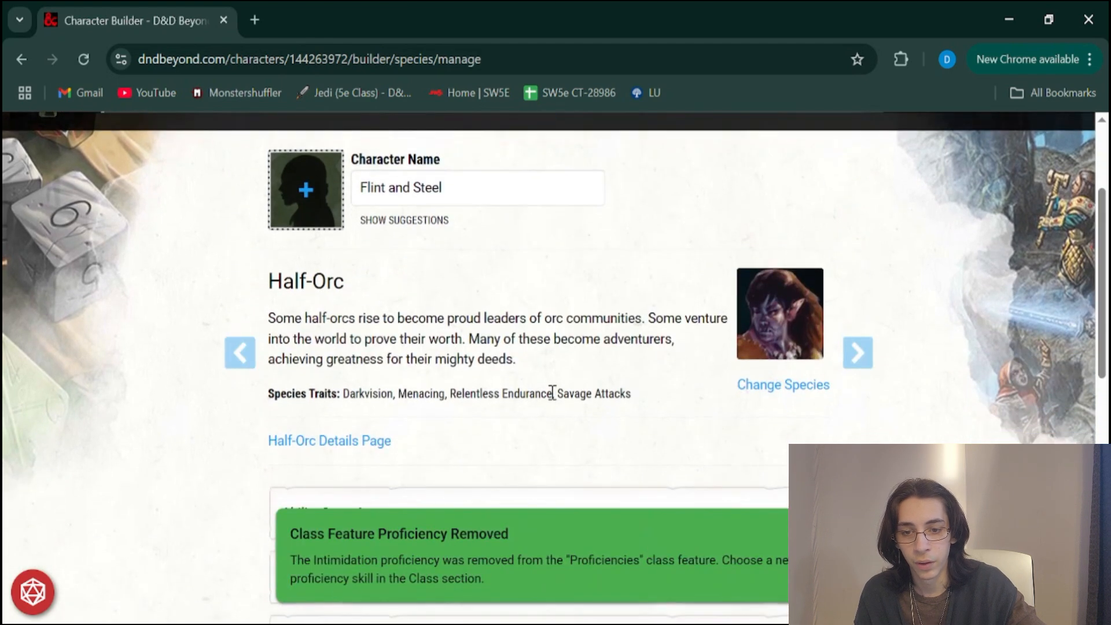
Read the Half-Orc description and its species traits summary on the species management page
scroll(552, 388, down, 1)
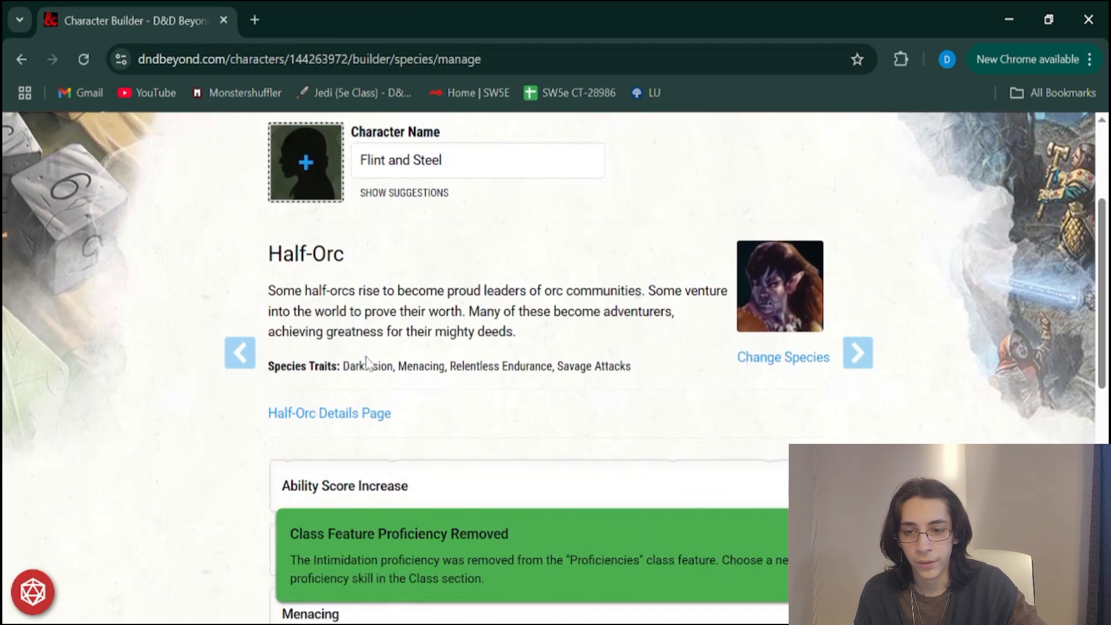
drag(284, 290, 483, 325)
click(484, 326)
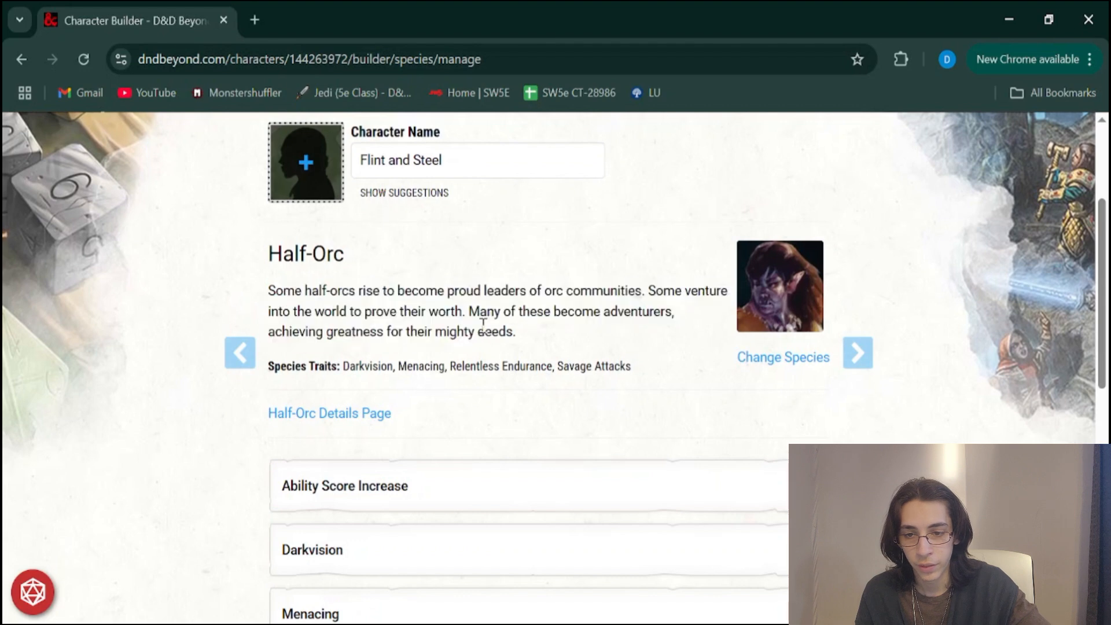
drag(355, 368, 587, 363)
click(509, 393)
Look over the Half-Orc trait list, expand Ability Score Increase to read its details, and collapse it again
scroll(510, 399, down, 3)
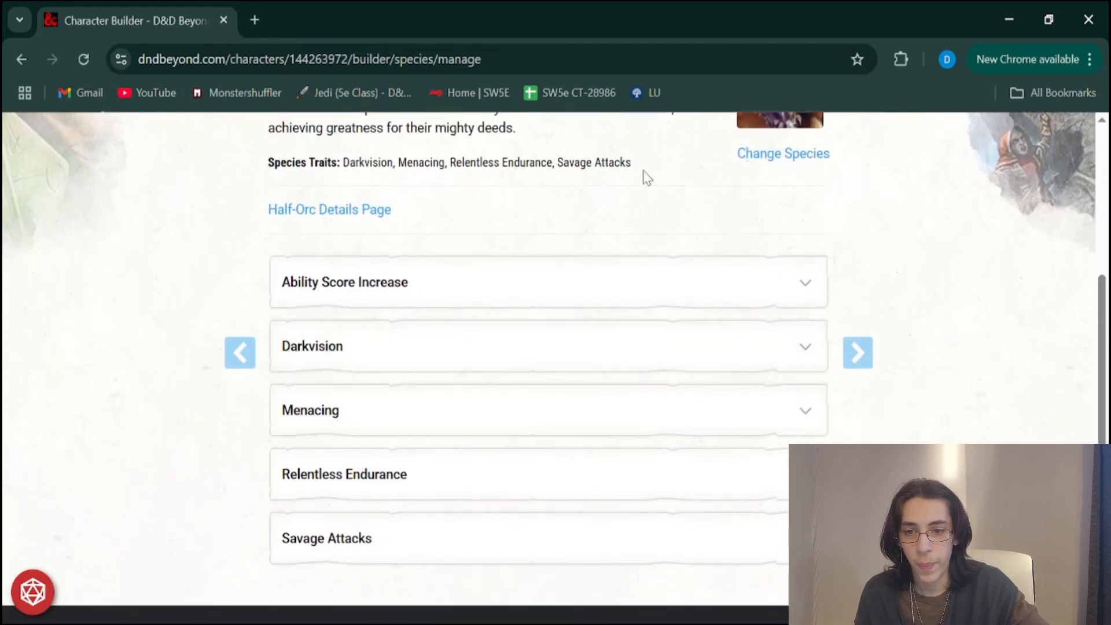
scroll(642, 174, up, 3)
scroll(749, 432, down, 3)
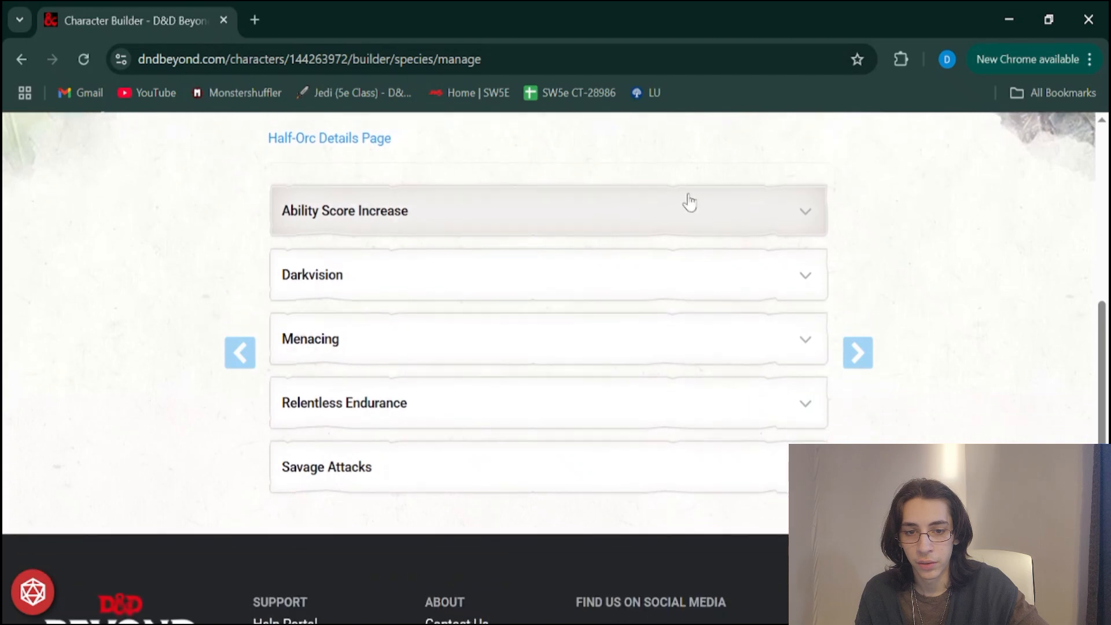
click(523, 231)
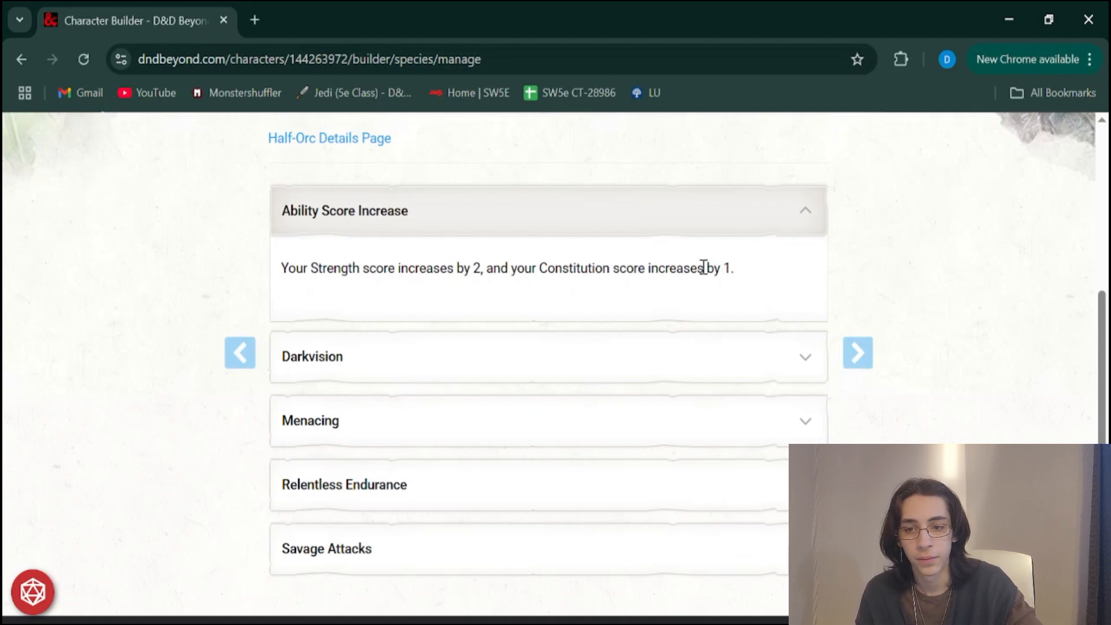
click(641, 218)
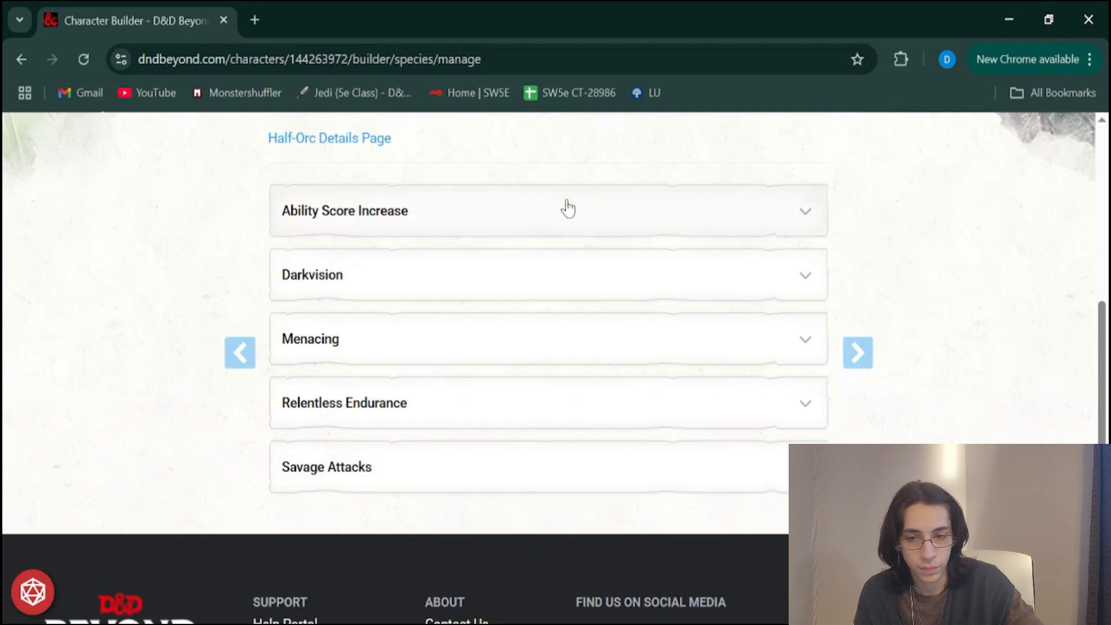
Expand the Savage Attacks trait to read its details, collapse it, and review the Half-Orc description again
click(616, 448)
scroll(618, 443, down, 3)
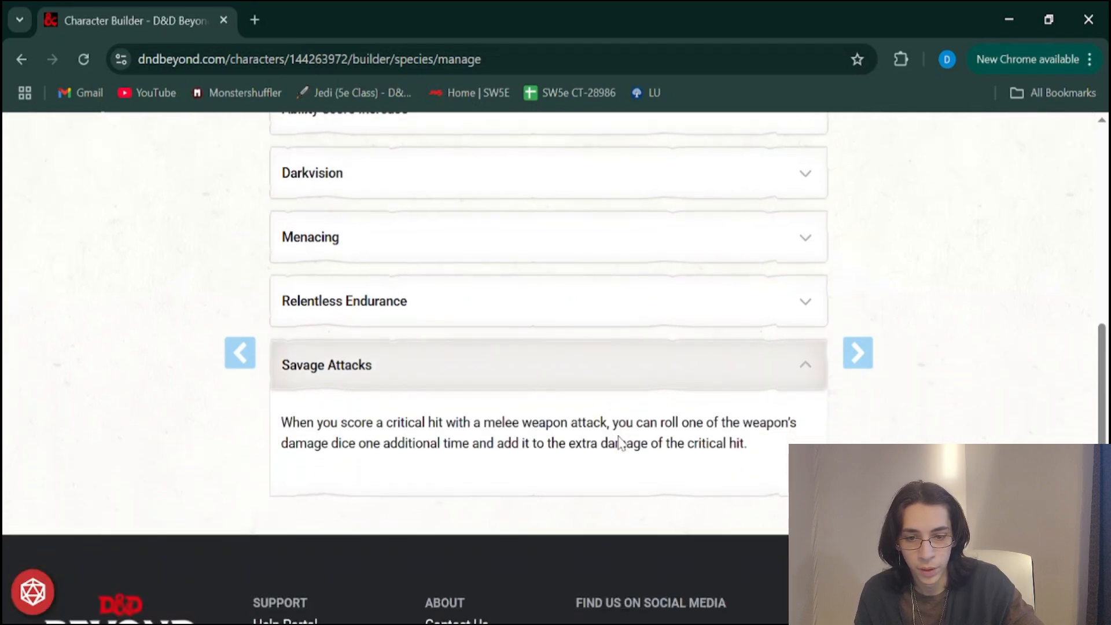
click(697, 377)
scroll(704, 379, up, 2)
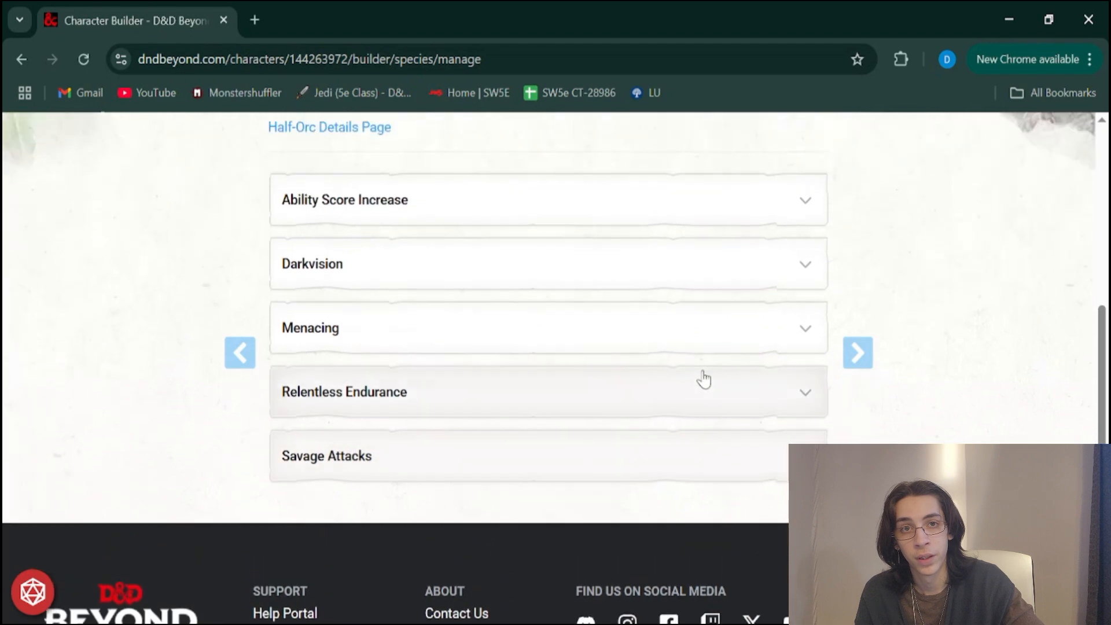
scroll(703, 377, up, 2)
scroll(745, 255, up, 3)
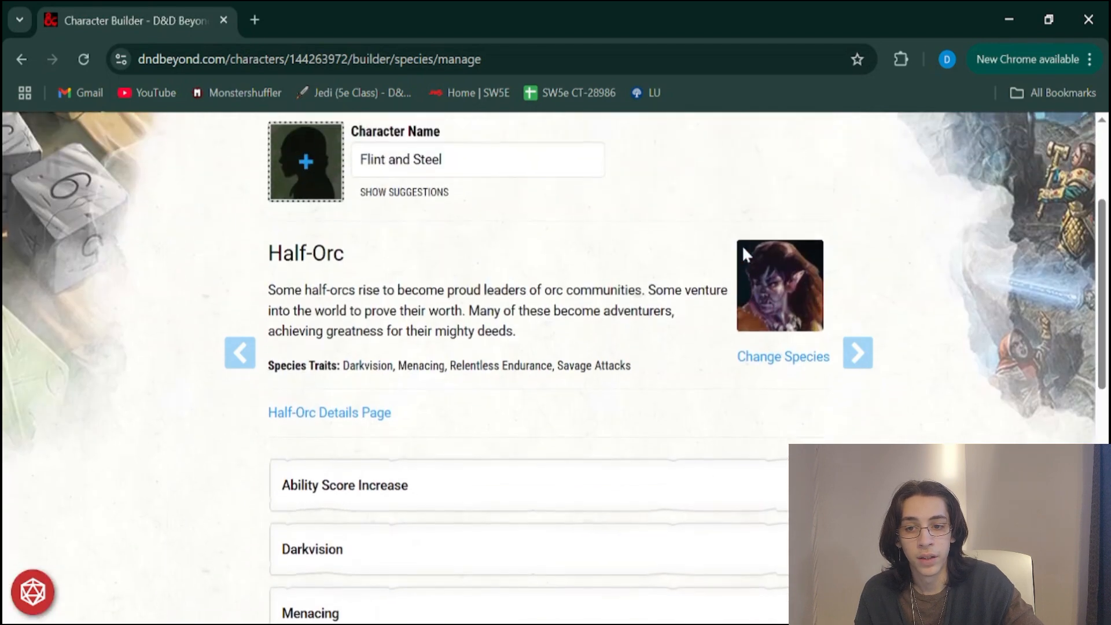
drag(263, 272, 362, 302)
click(461, 303)
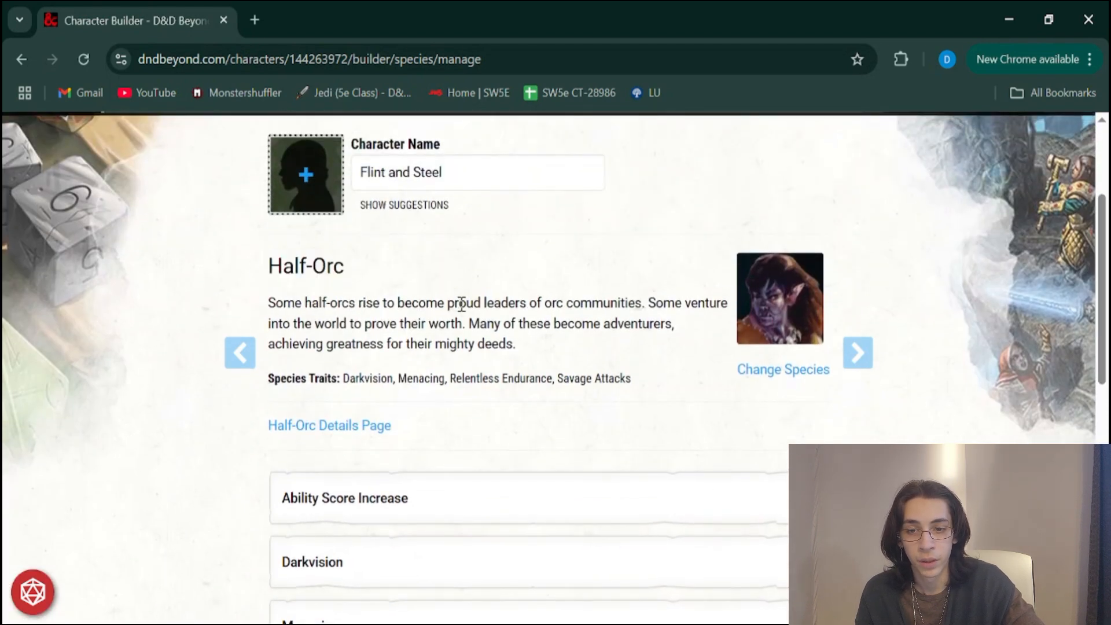
Move on to the Abilities stage and set the ability score generation method to Manual/Rolled
click(862, 359)
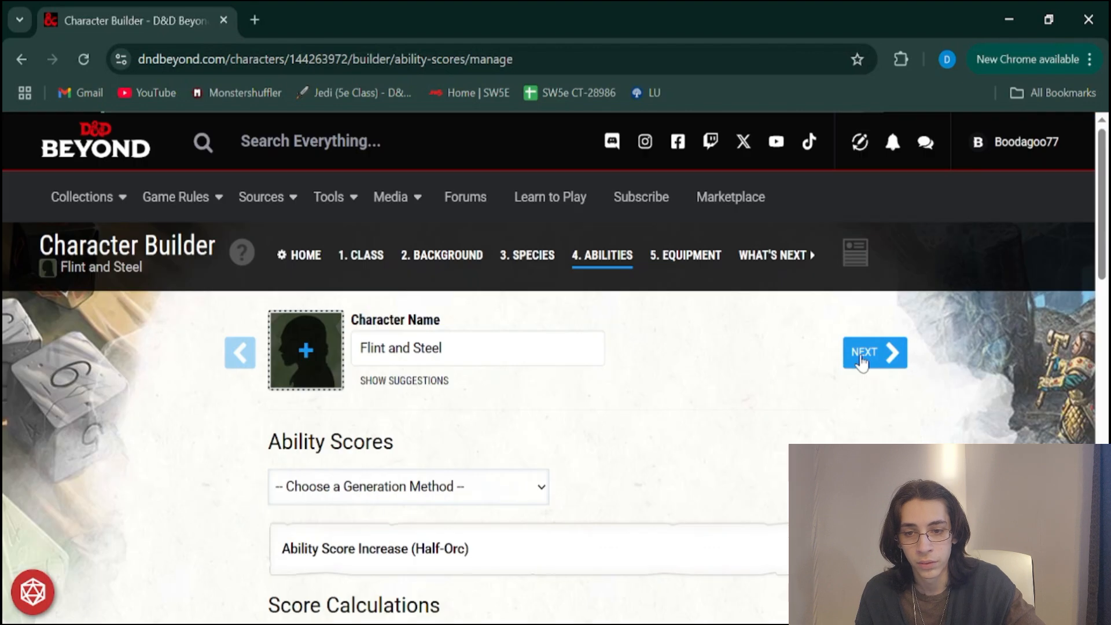
scroll(862, 358, down, 3)
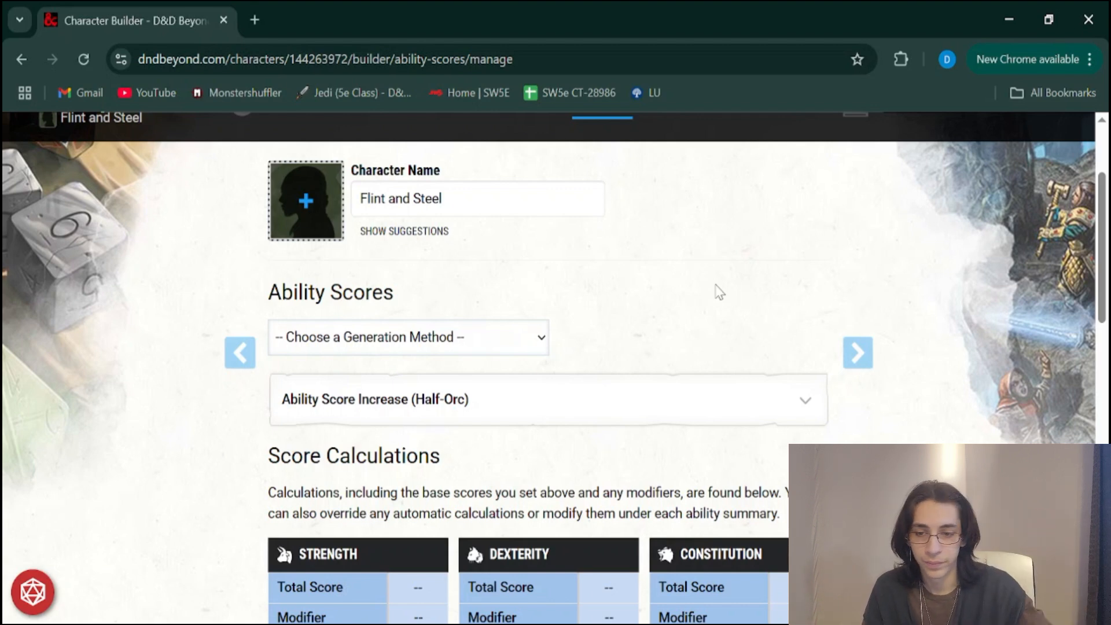
scroll(719, 292, down, 1)
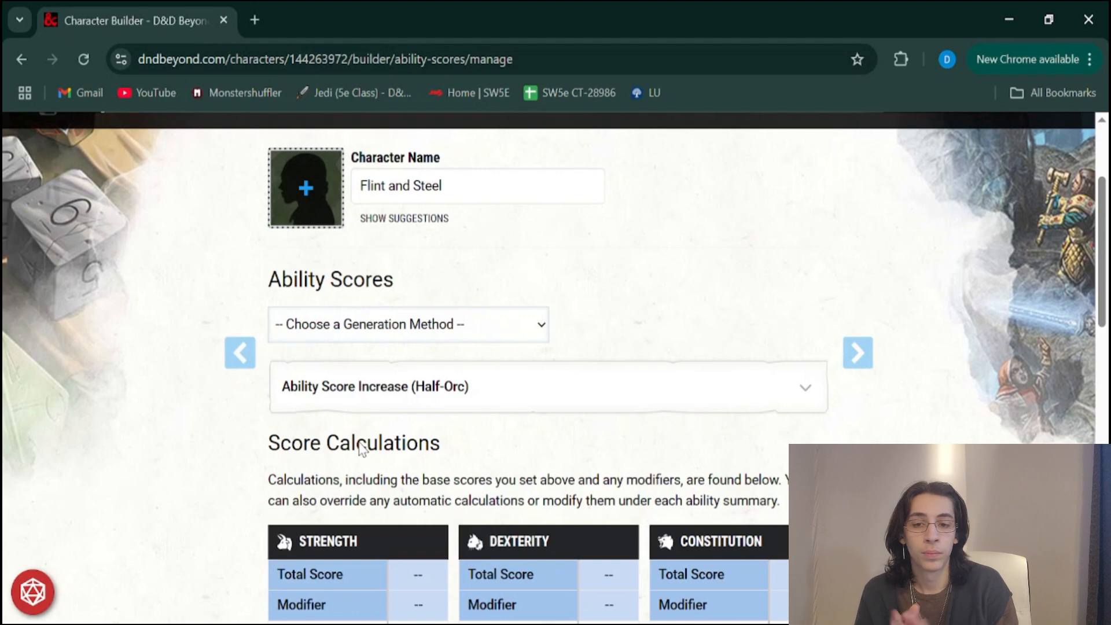
click(328, 410)
scroll(326, 402, down, 1)
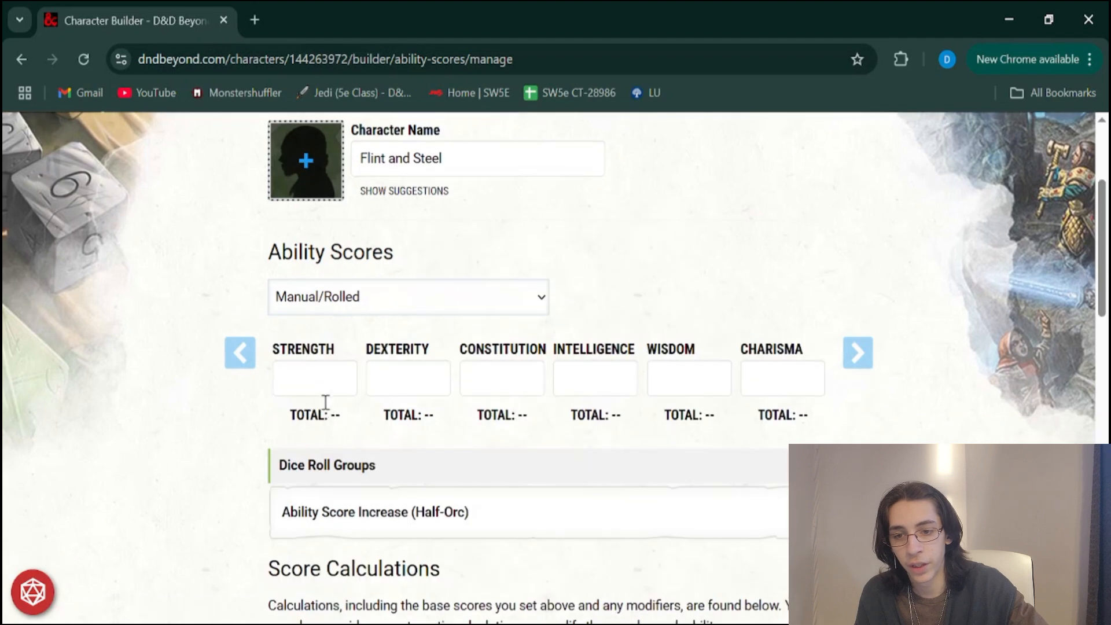
scroll(413, 373, down, 2)
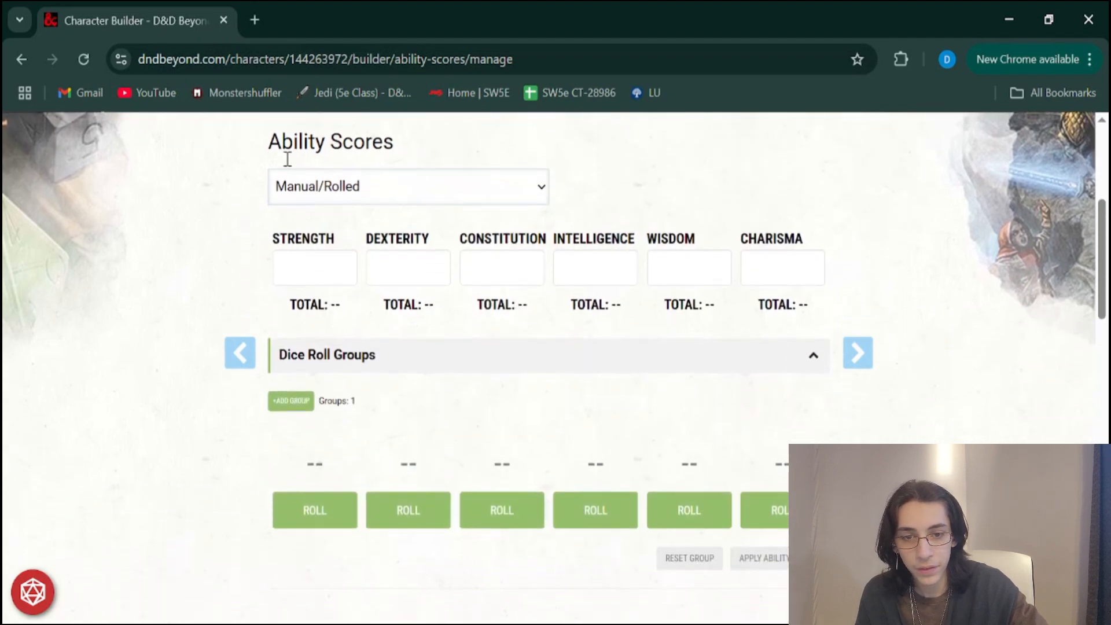
drag(280, 239, 340, 210)
click(199, 280)
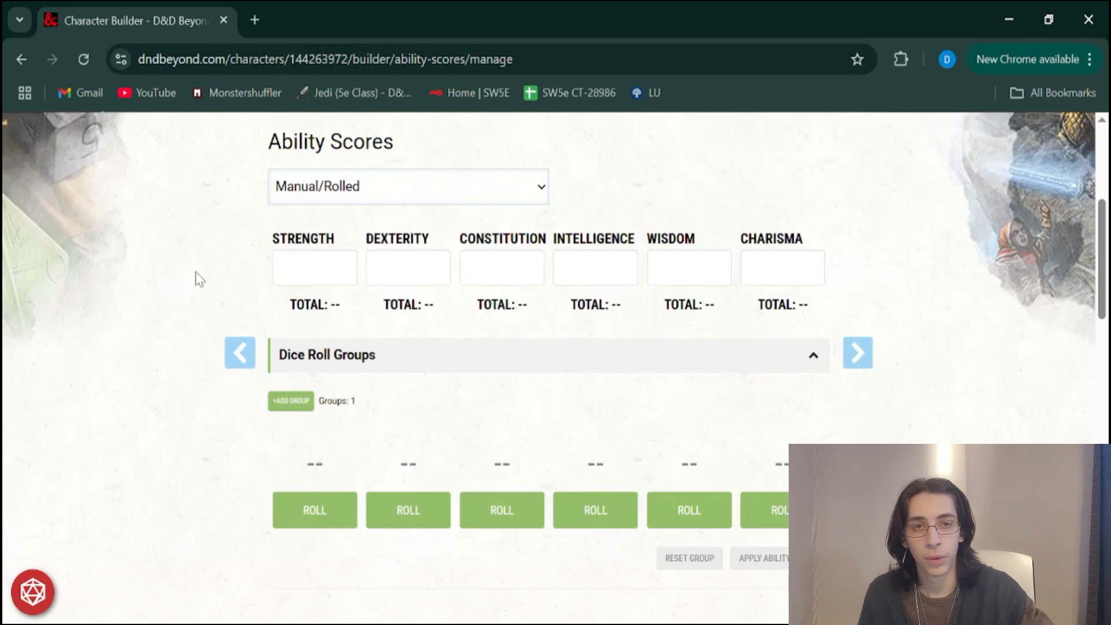
Roll the dice for all six ability scores in the dice roll group
click(315, 510)
click(434, 510)
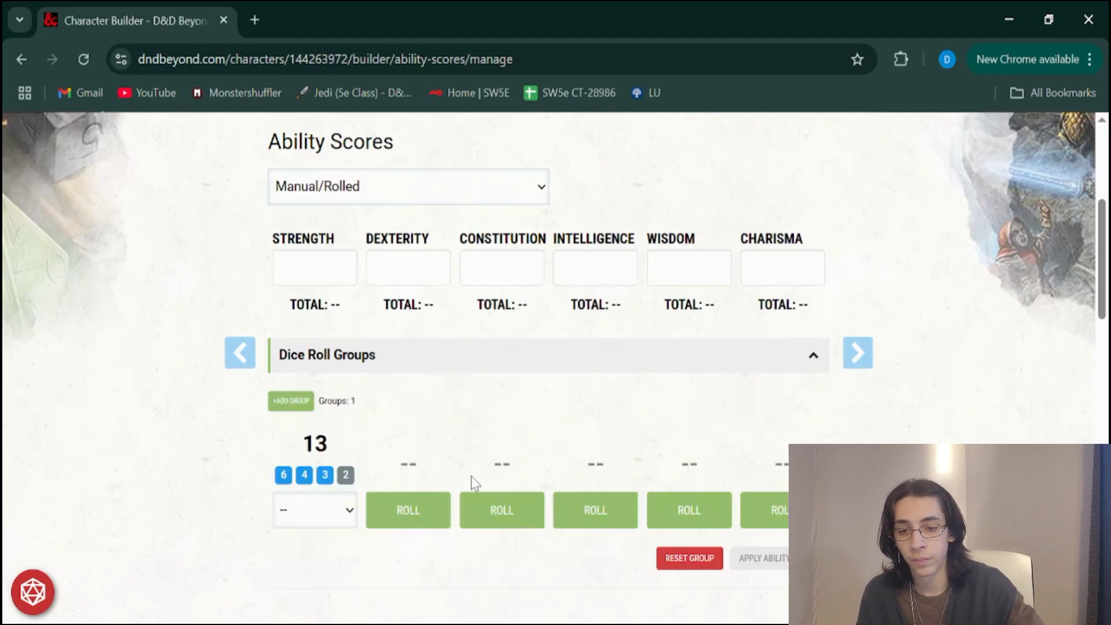
click(409, 511)
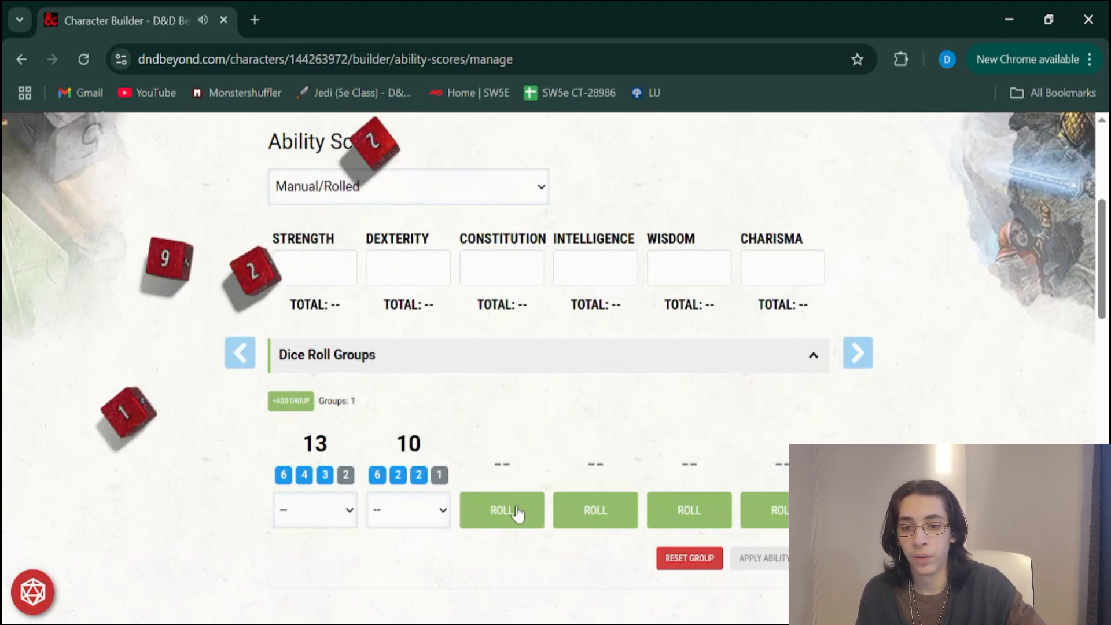
click(516, 511)
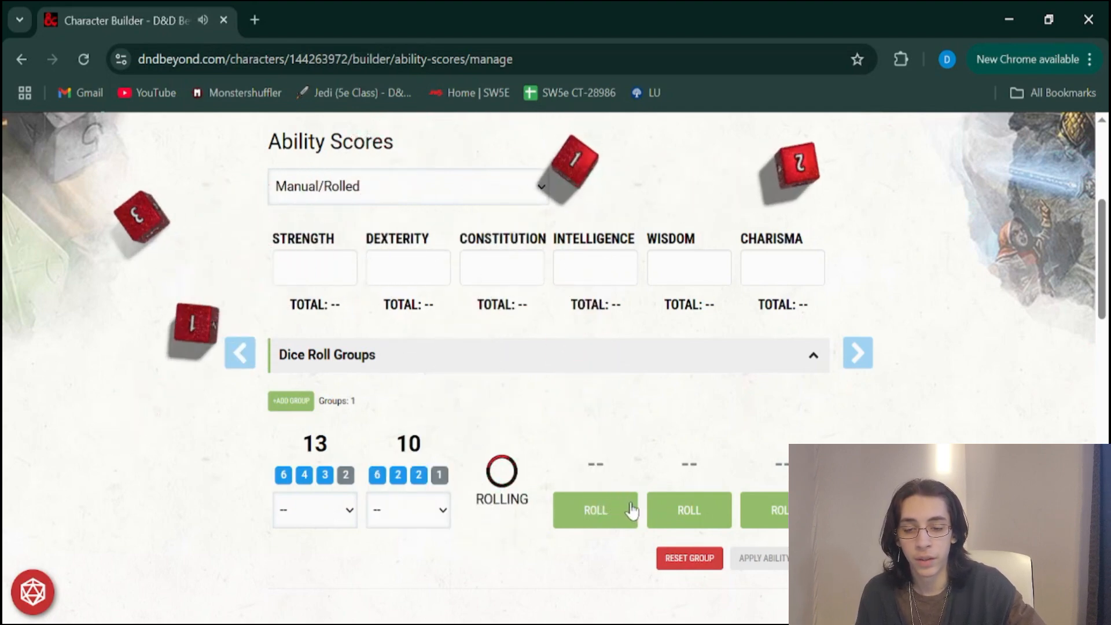
click(613, 513)
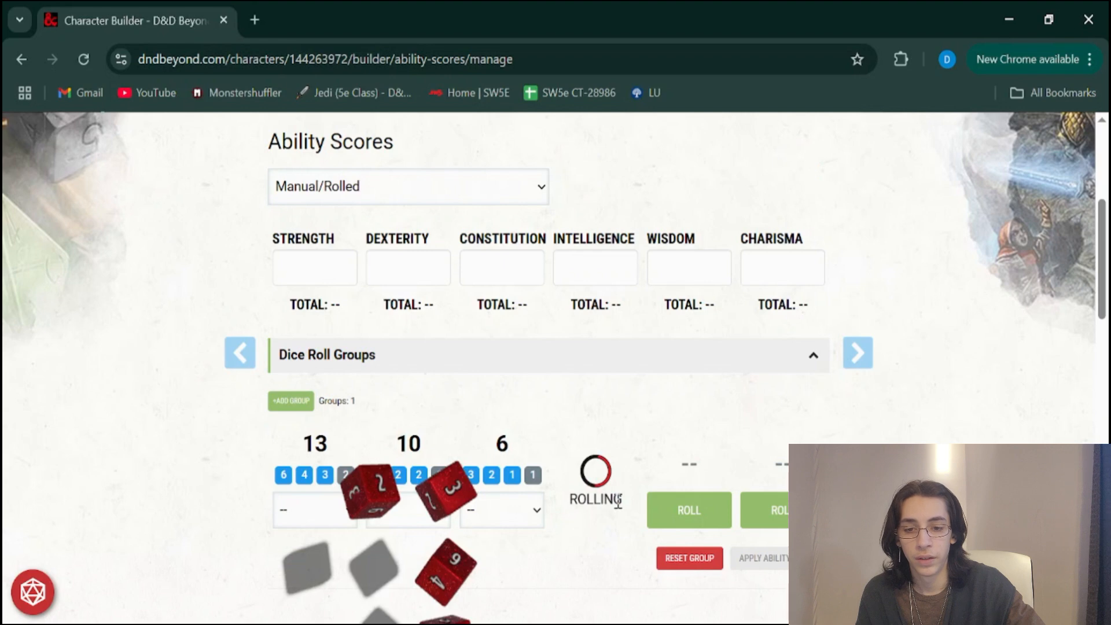
click(696, 507)
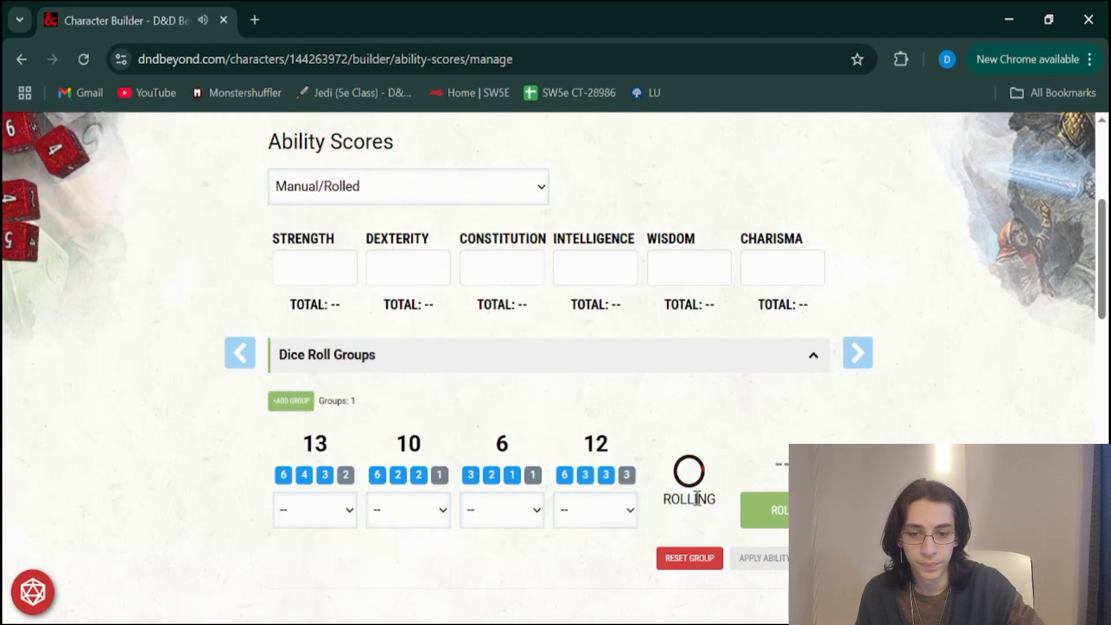
click(758, 514)
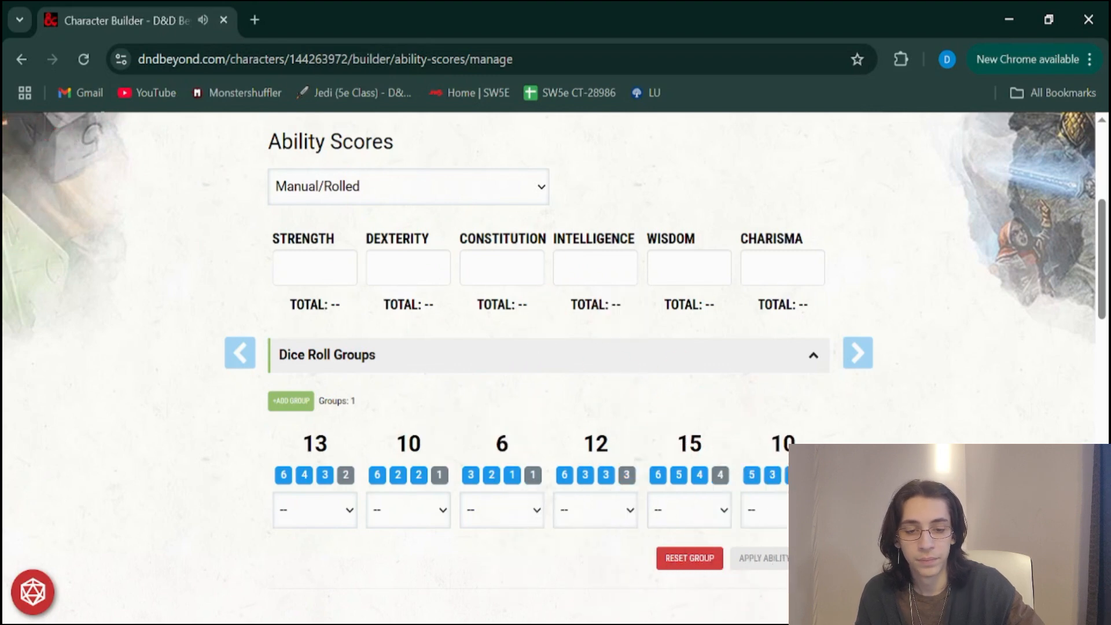
Assign the rolled 15 to Strength, the 6 to Intelligence and the 13 to Constitution
scroll(765, 518, down, 1)
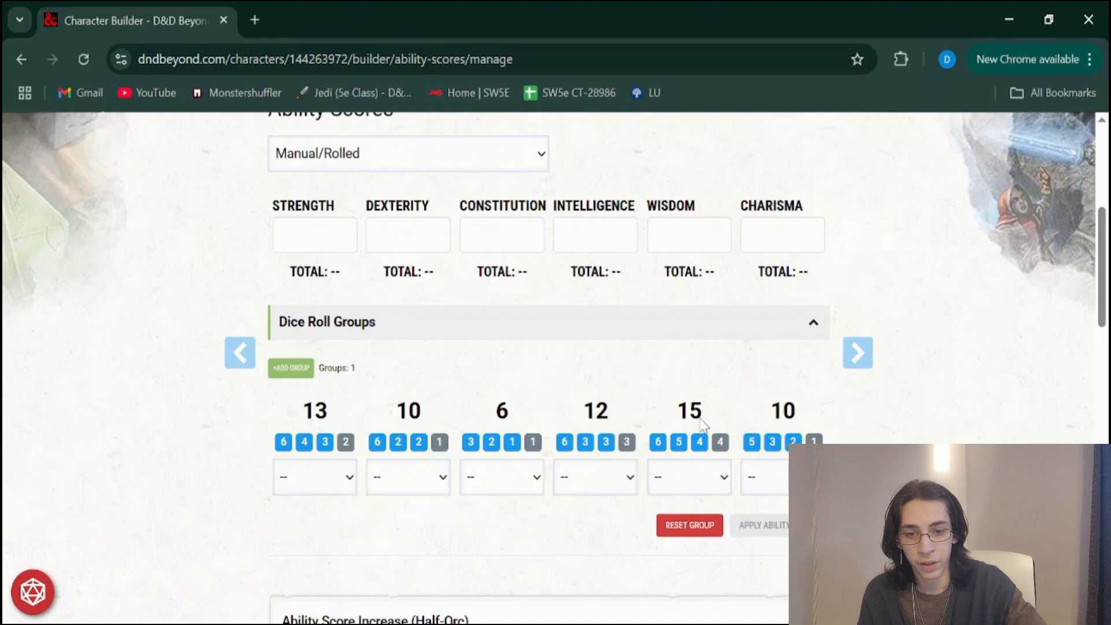
click(709, 492)
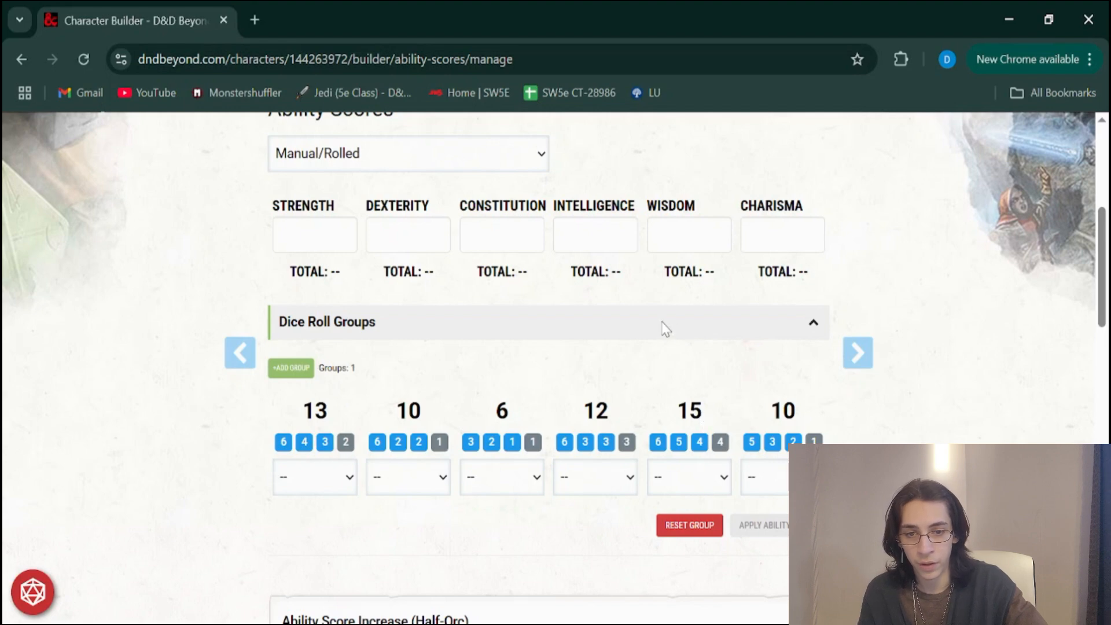
click(664, 327)
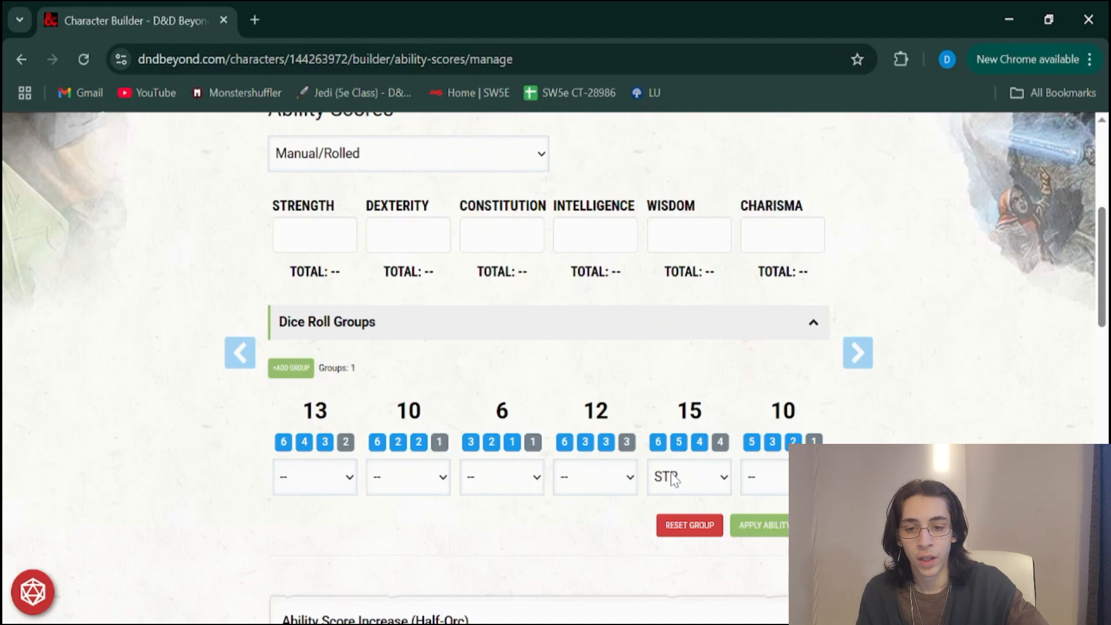
click(512, 482)
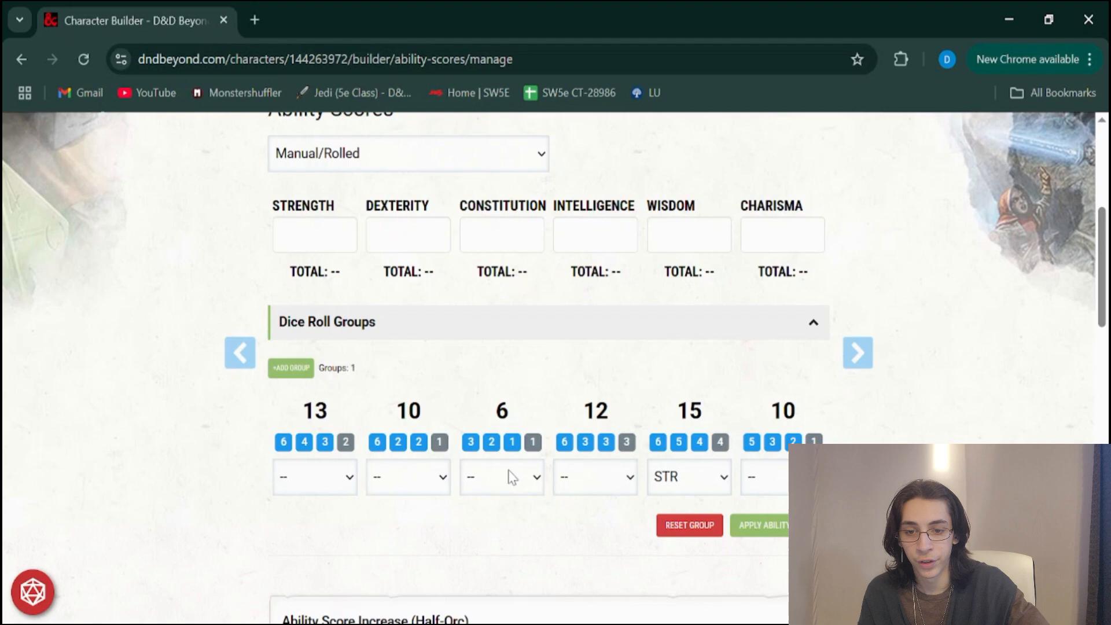
click(496, 403)
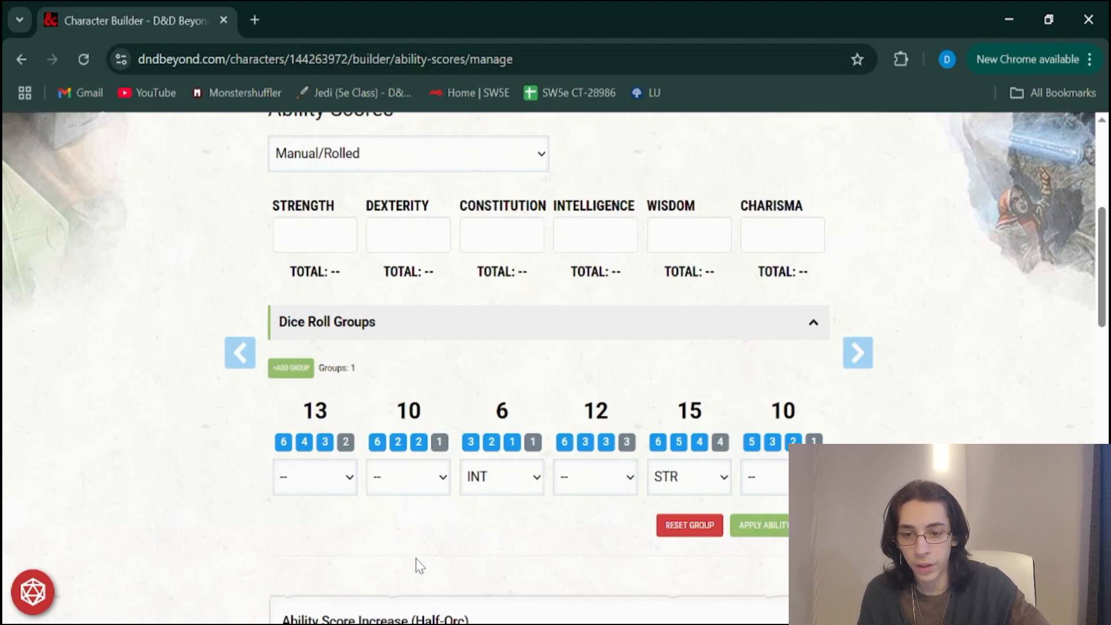
click(322, 561)
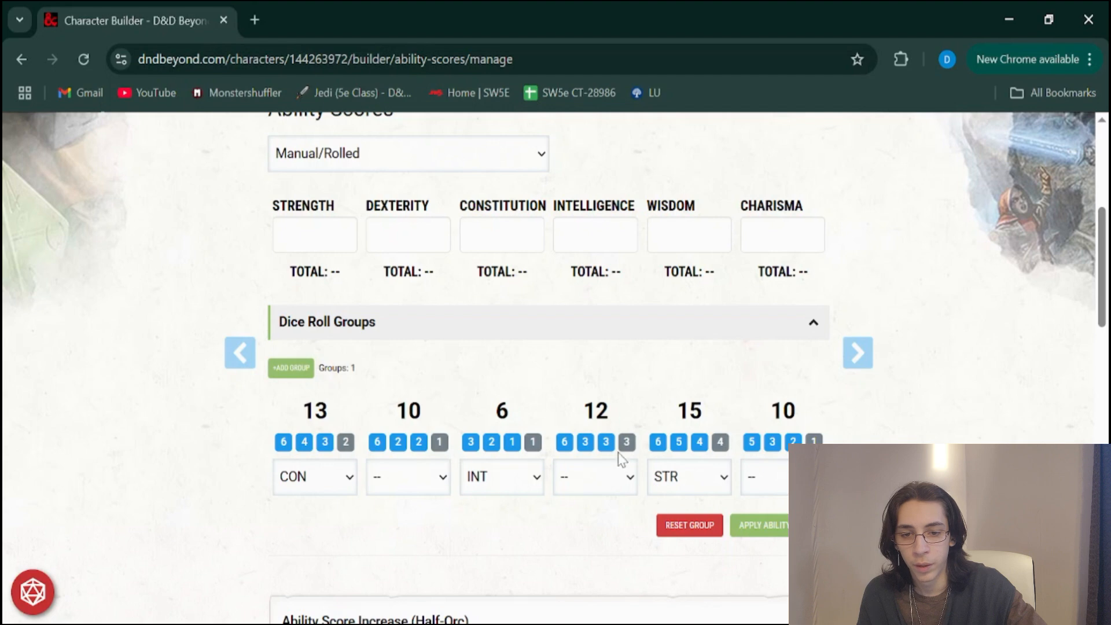
Assign the rolled 12 to Dexterity, the first 10 to Wisdom and the last 10 to Charisma, and apply the ability scores
click(607, 467)
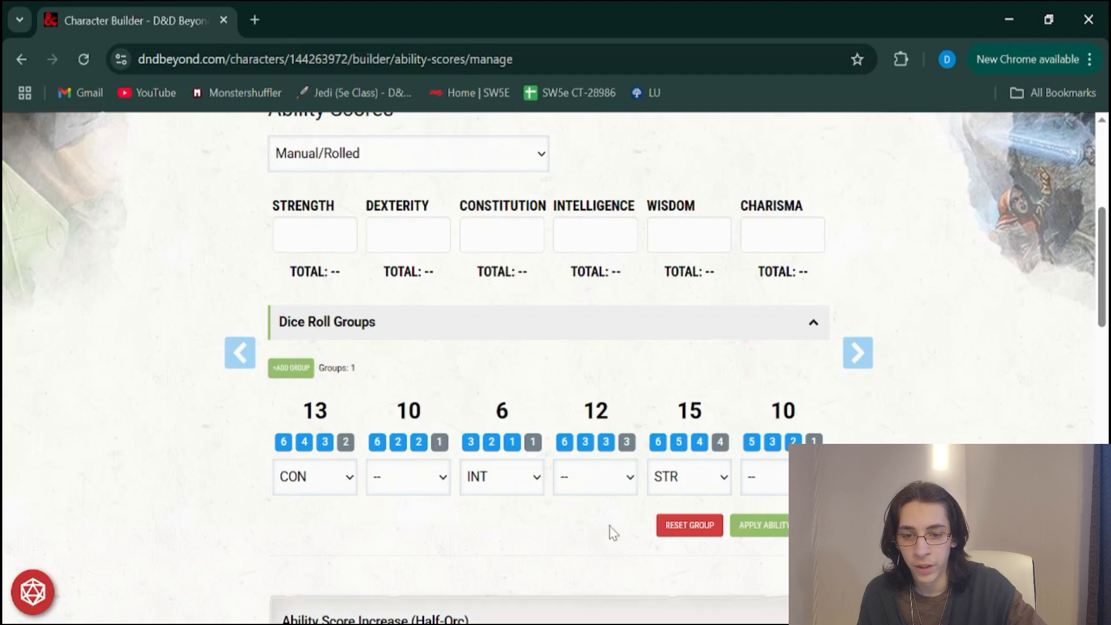
click(609, 526)
click(402, 476)
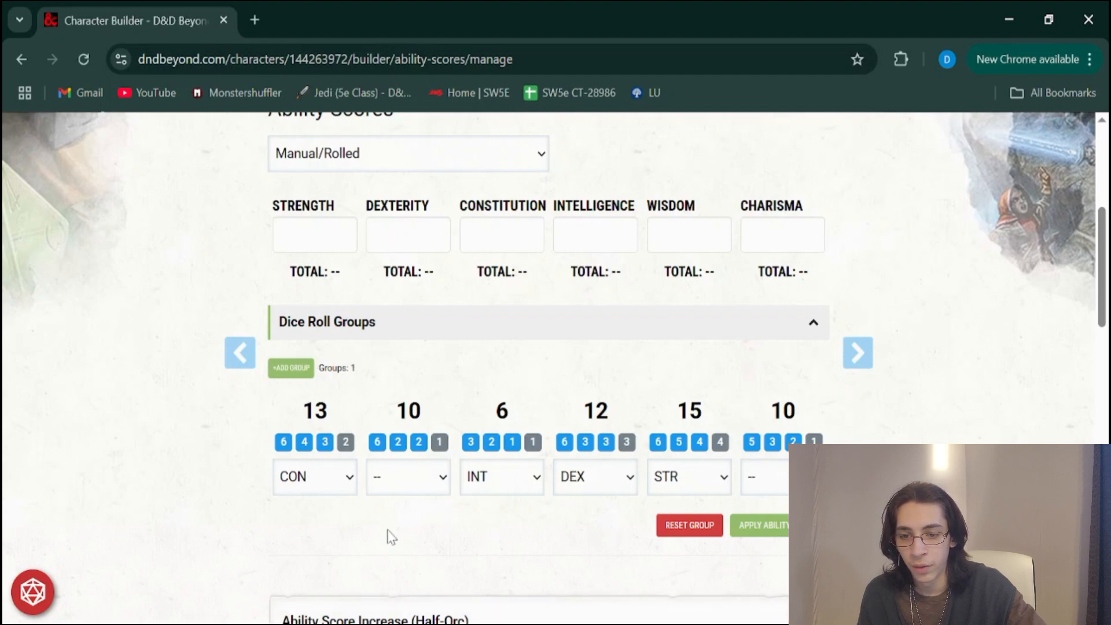
click(387, 533)
click(783, 486)
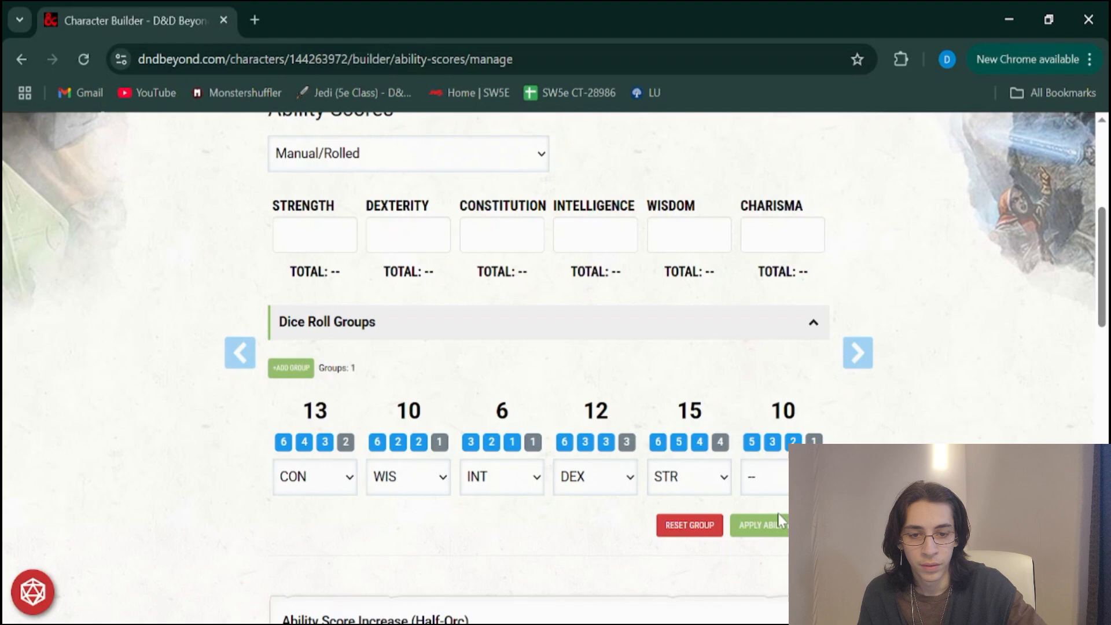
click(776, 545)
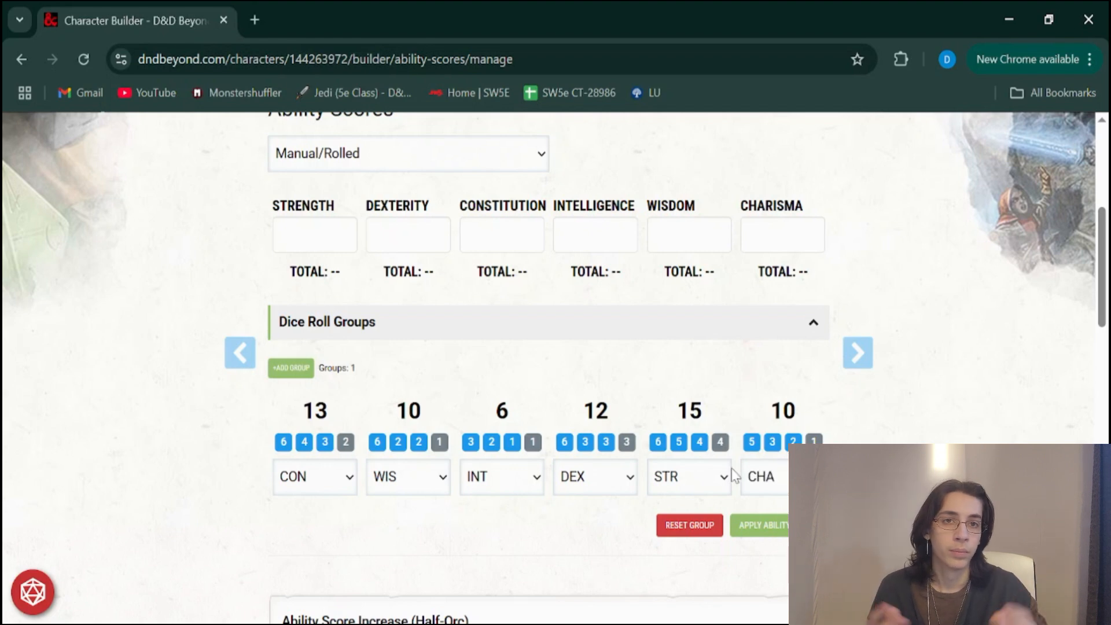
click(767, 527)
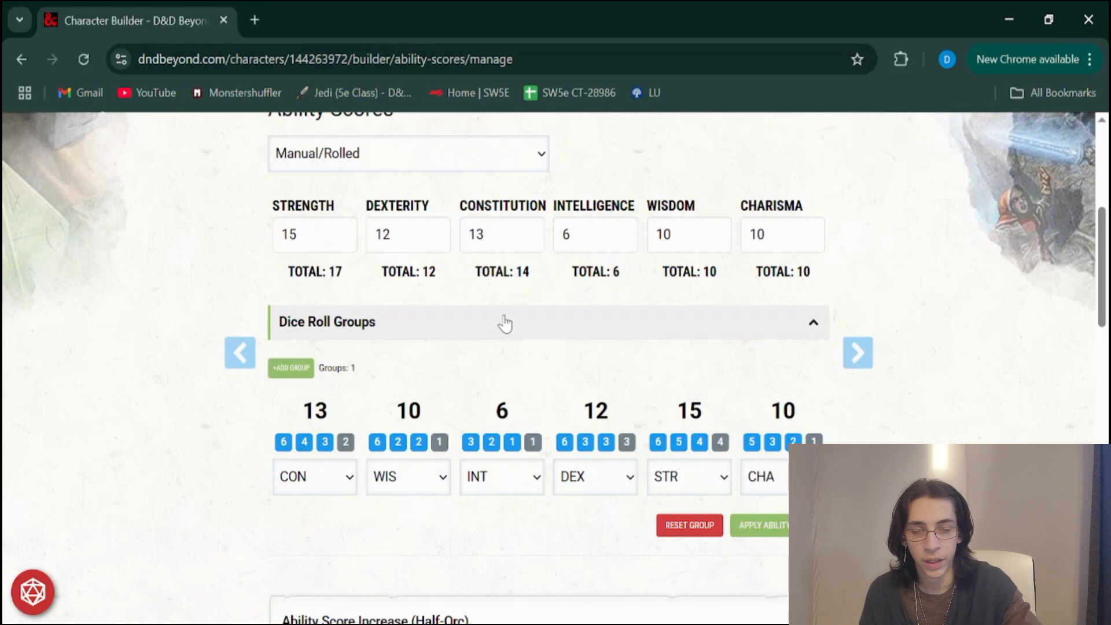
Compare the base scores with the totals for Strength and Constitution, and look over the Score Calculations section
scroll(505, 323, up, 1)
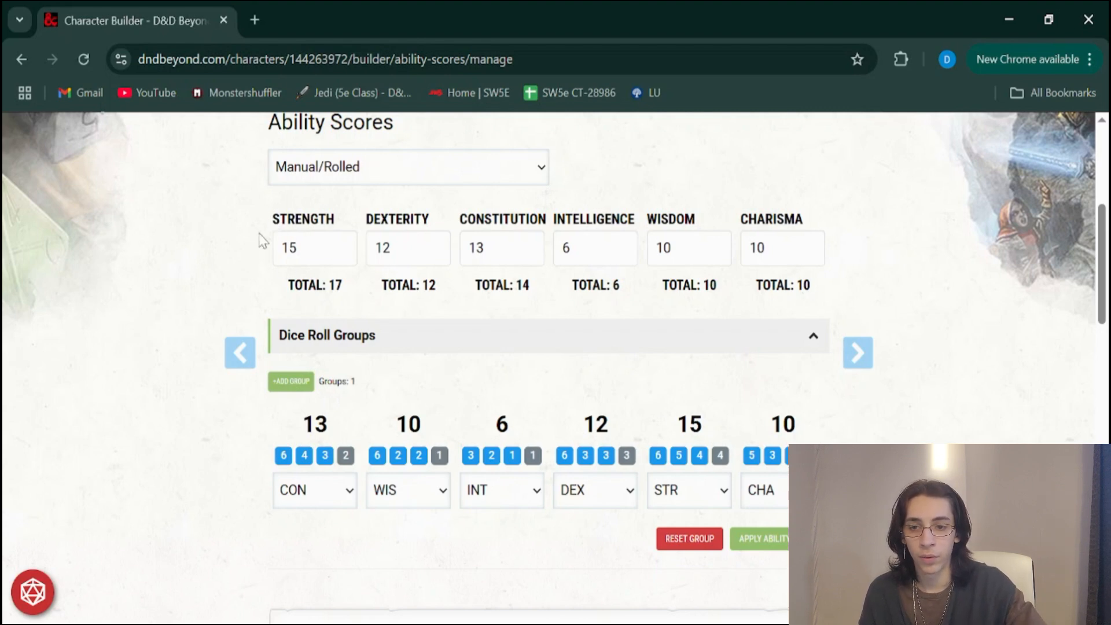
drag(310, 249, 258, 239)
click(232, 252)
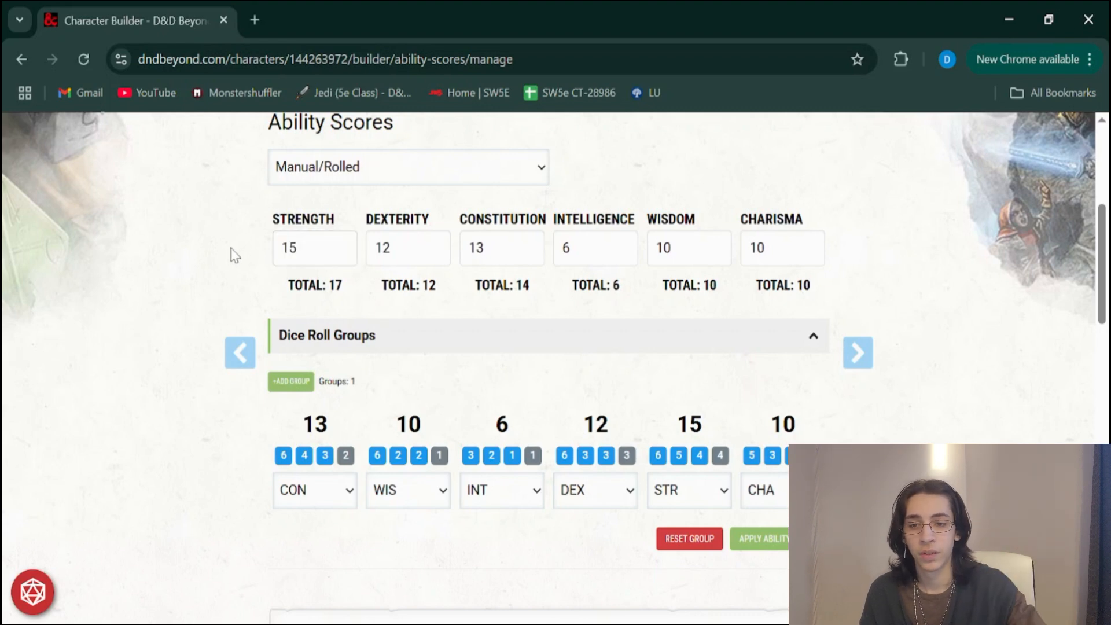
drag(327, 285, 346, 287)
click(346, 287)
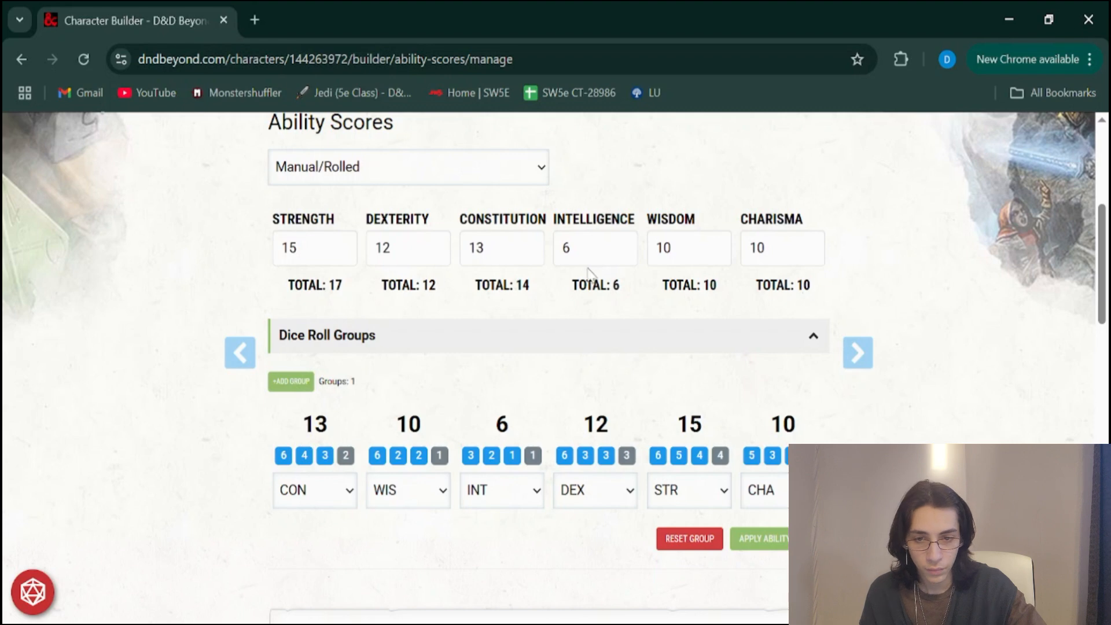
click(489, 248)
drag(491, 247, 445, 243)
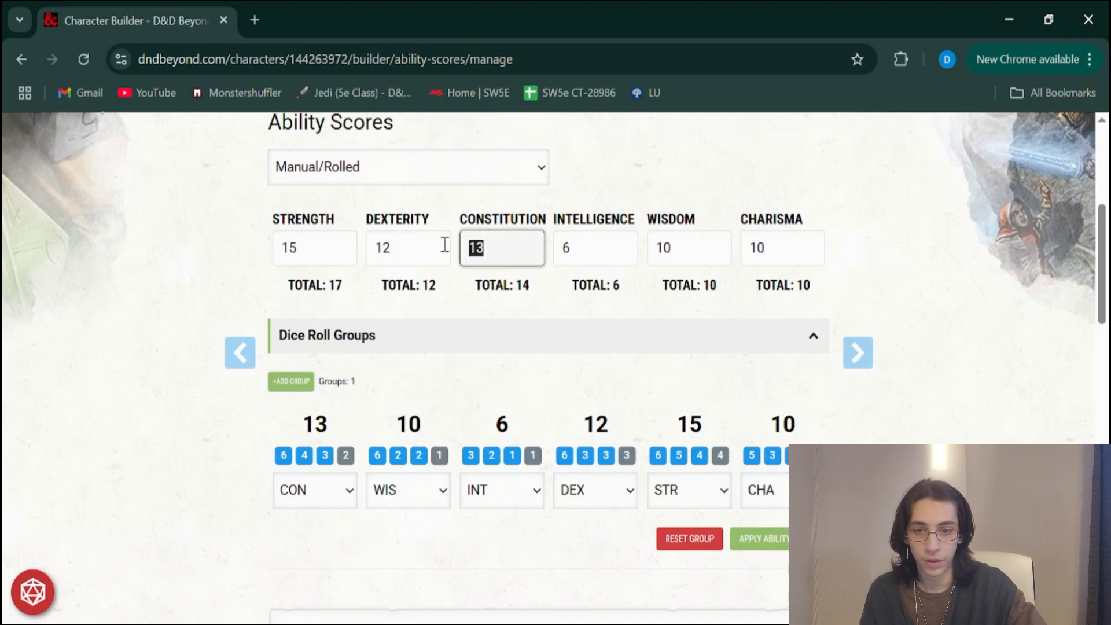
drag(525, 284, 599, 317)
click(533, 279)
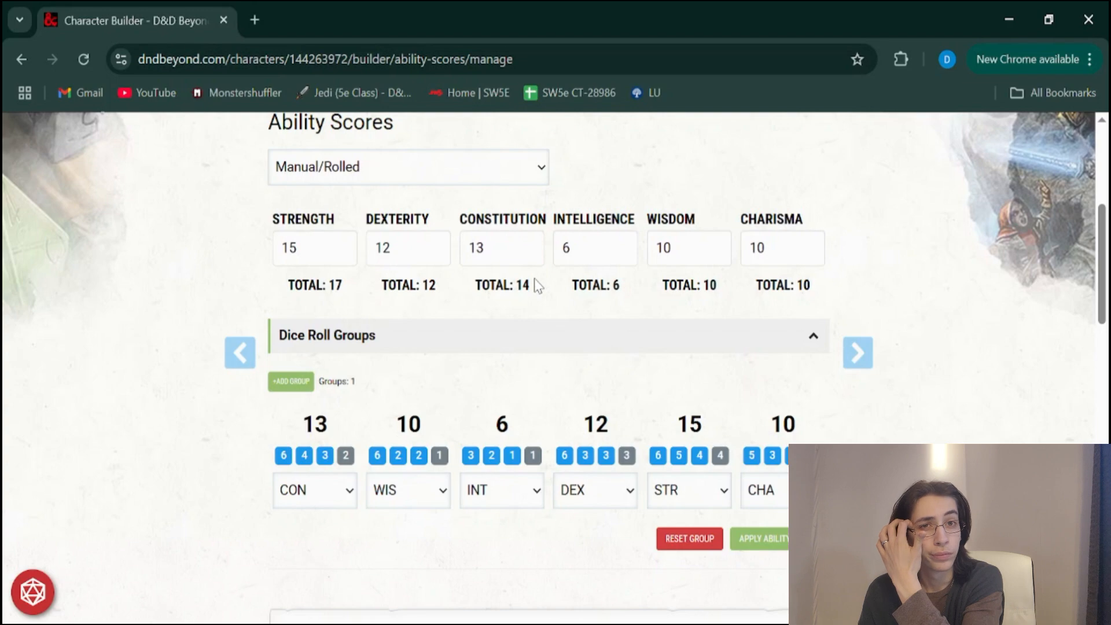
scroll(534, 279, down, 8)
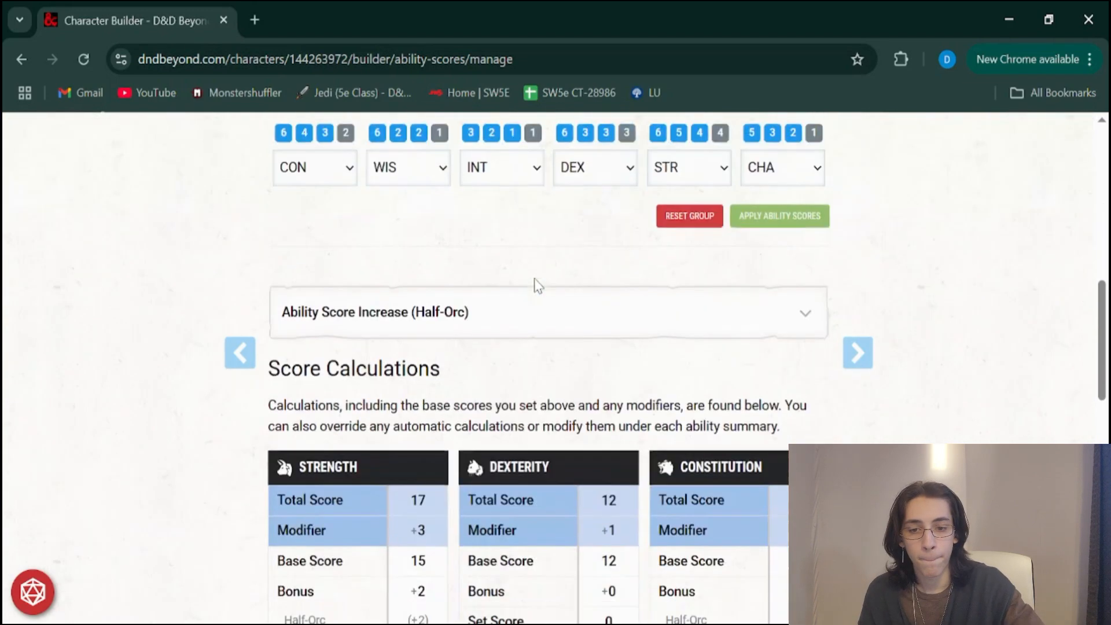
scroll(534, 285, up, 8)
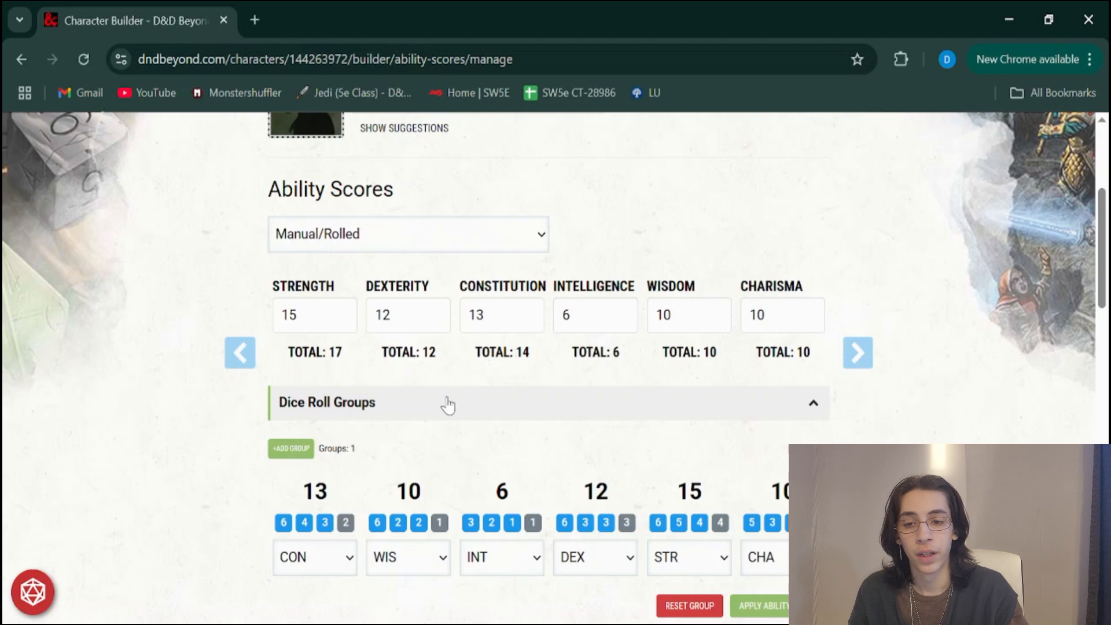
scroll(448, 406, down, 1)
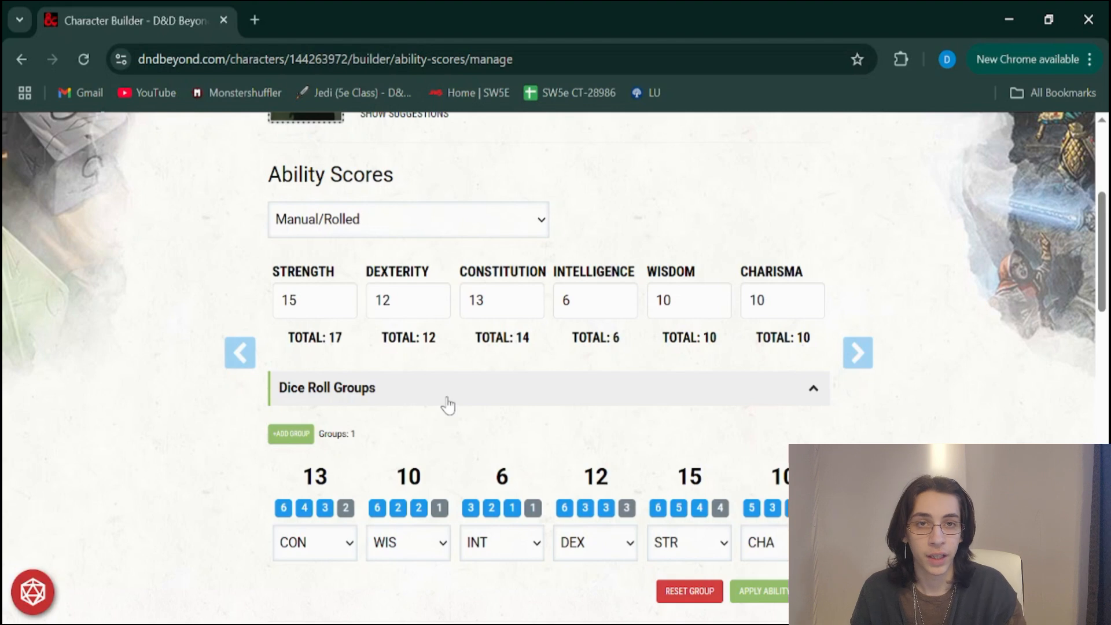
Review the total scores and modifiers of all six abilities in the score calculations
scroll(427, 345, down, 9)
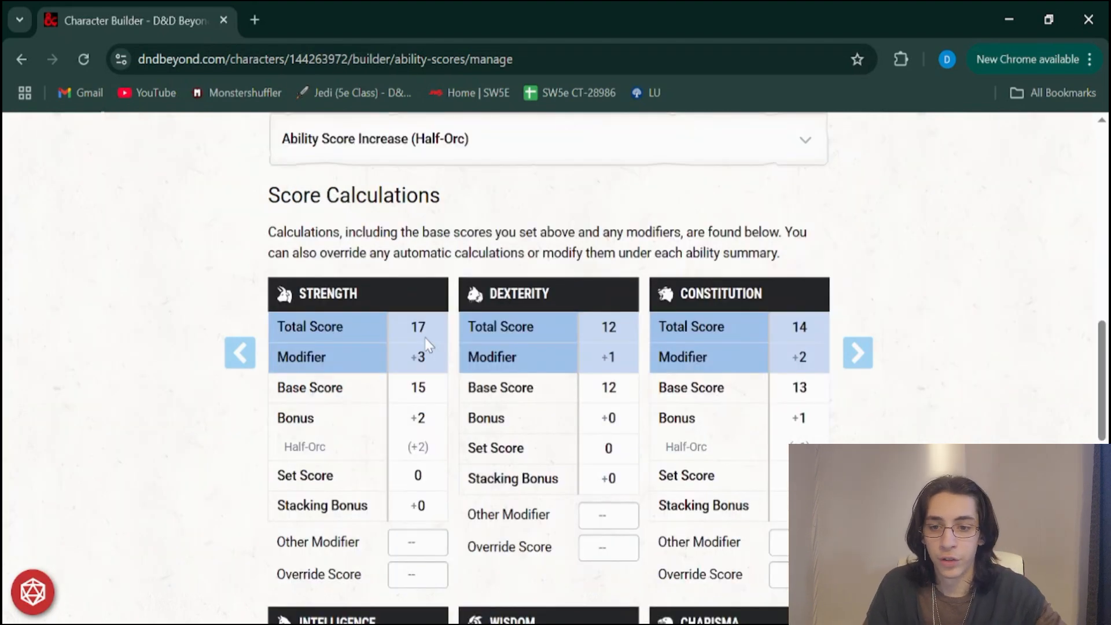
scroll(476, 345, down, 1)
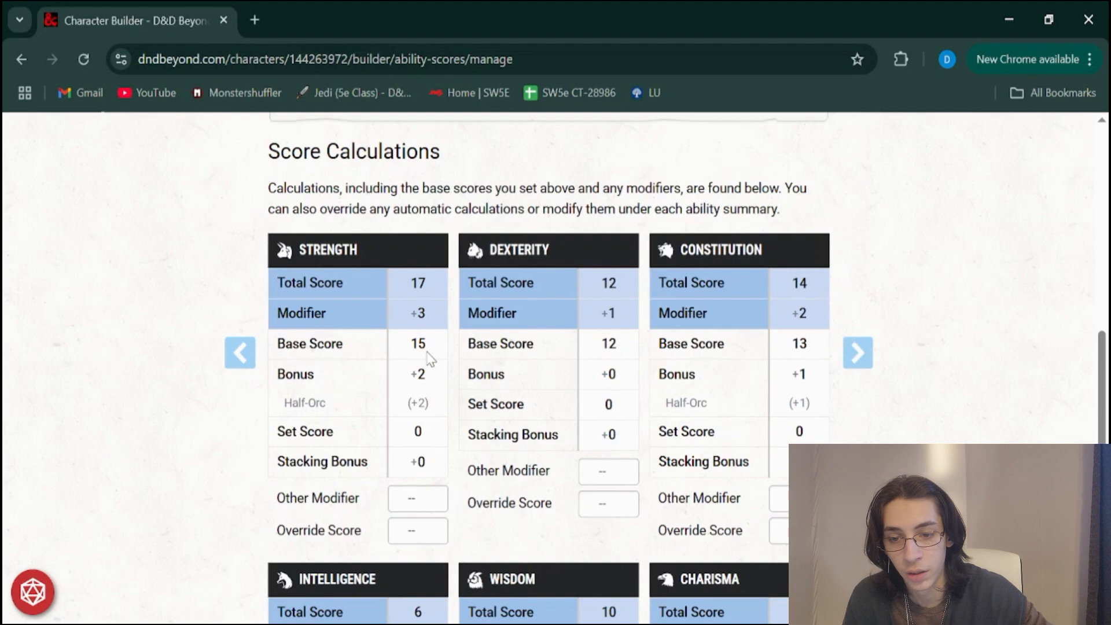
scroll(532, 432, down, 5)
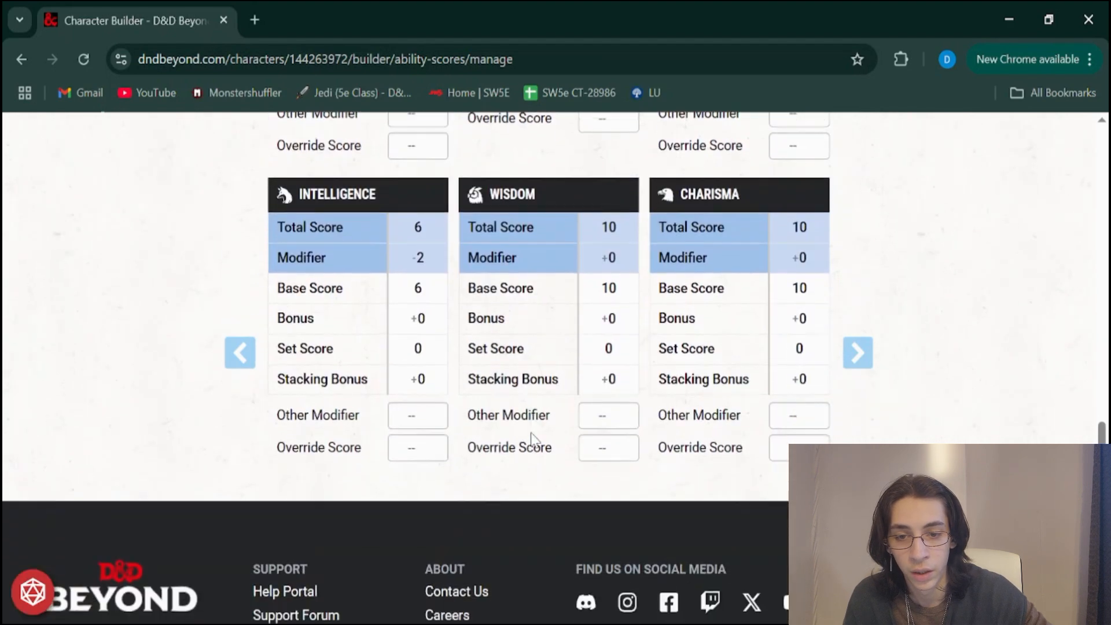
scroll(532, 437, up, 4)
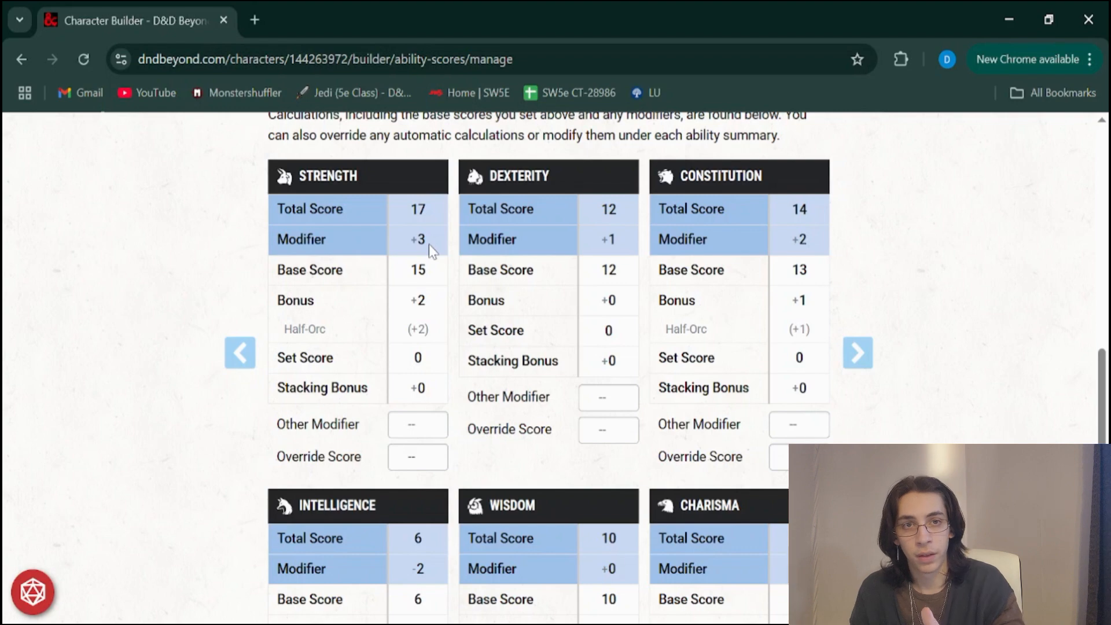
Go on to the equipment stage of the builder and choose equipment rather than gold as the starting option
click(859, 353)
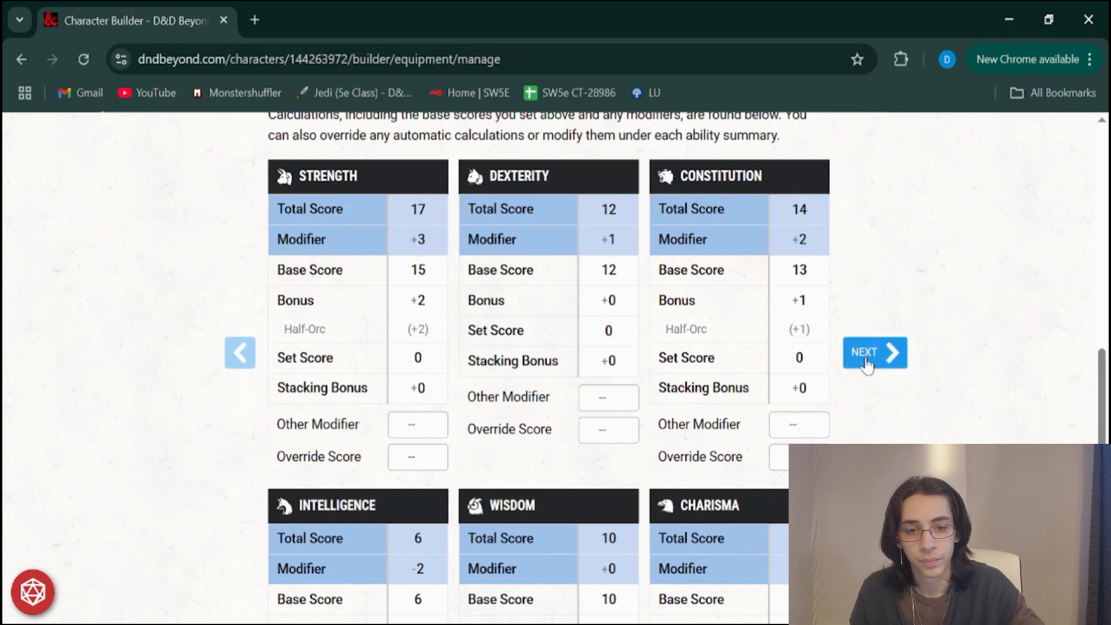
scroll(866, 365, down, 1)
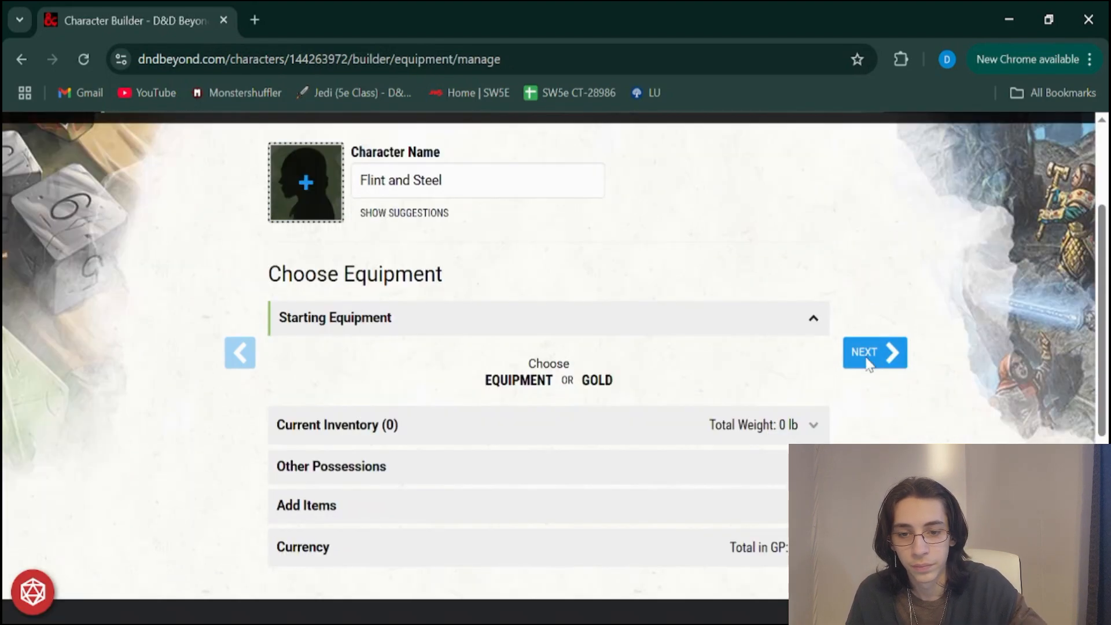
scroll(687, 380, down, 1)
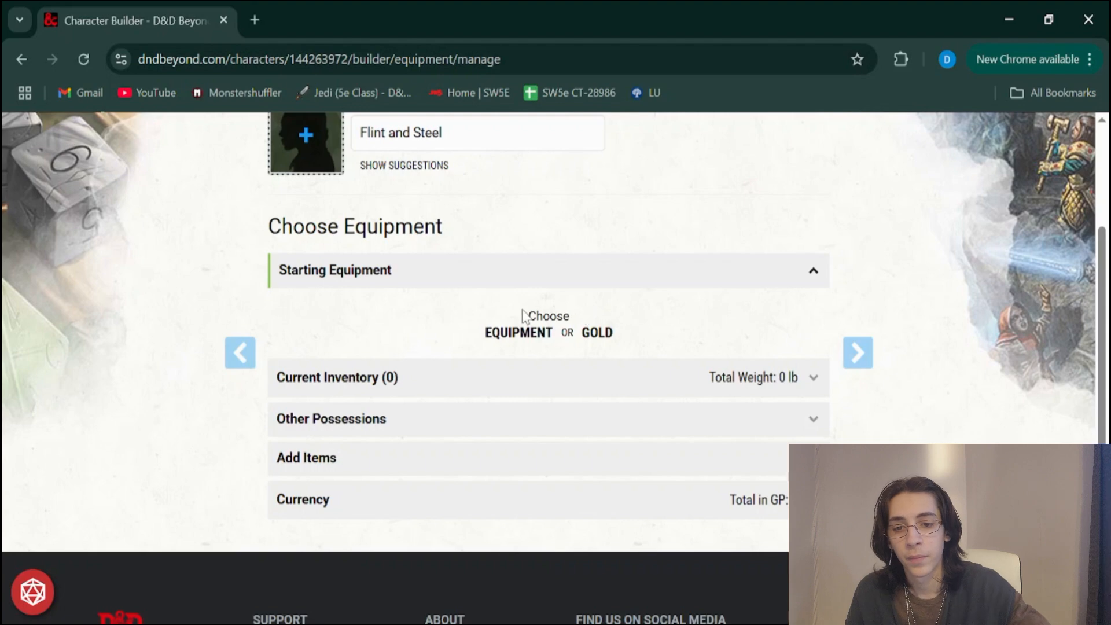
click(525, 342)
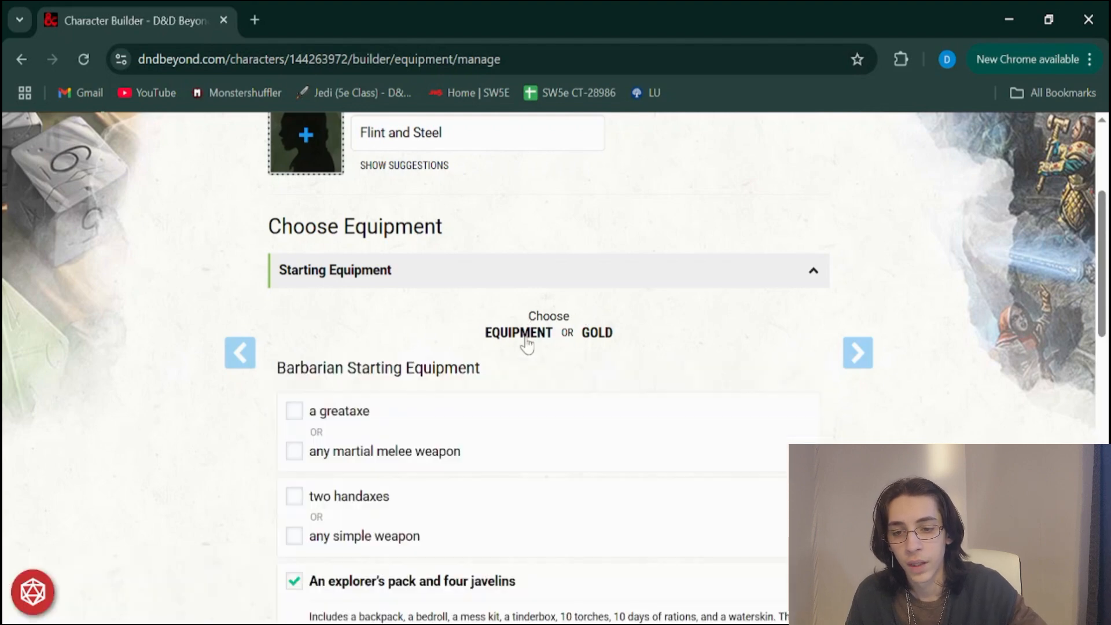
Select any martial melee weapon with Rapier in the Barbarian starting equipment, and clear that choice again
scroll(526, 345, down, 1)
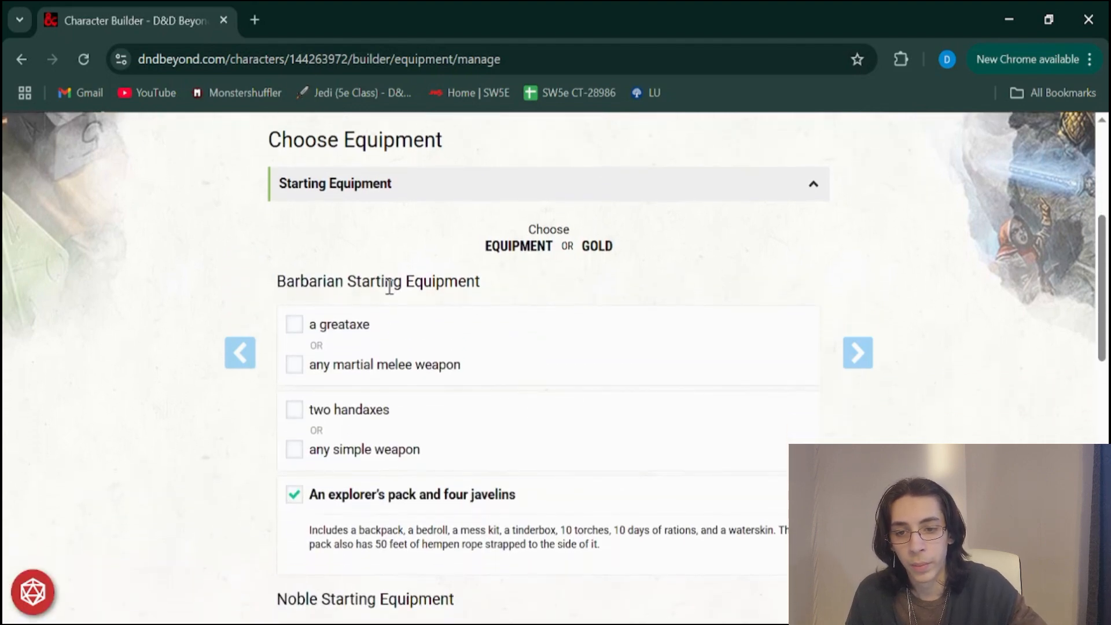
scroll(364, 324, down, 1)
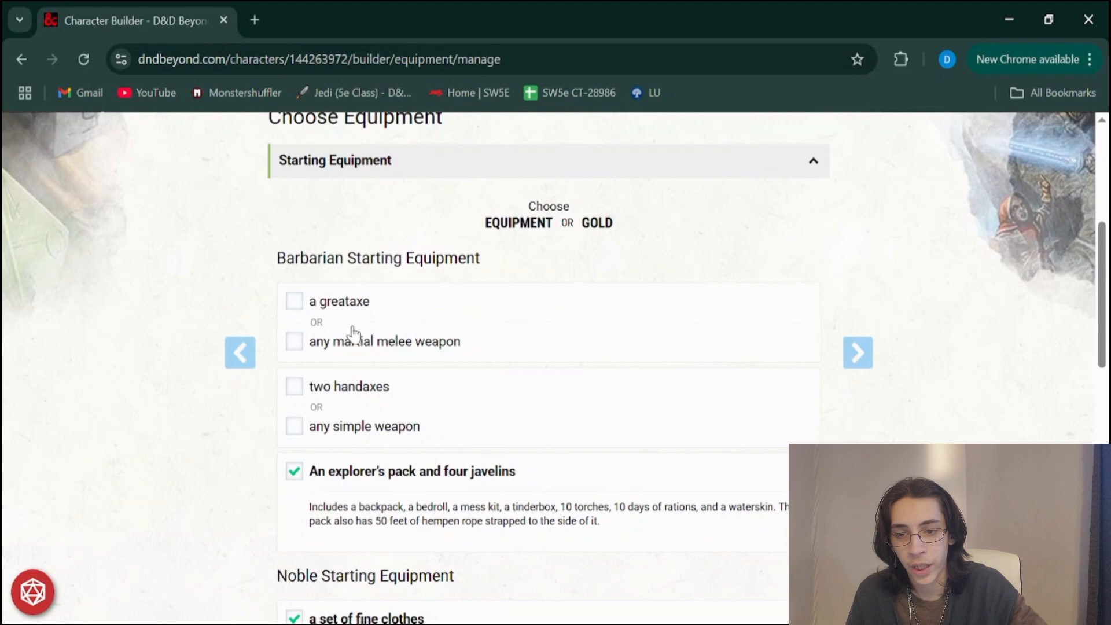
click(294, 341)
scroll(293, 350, down, 1)
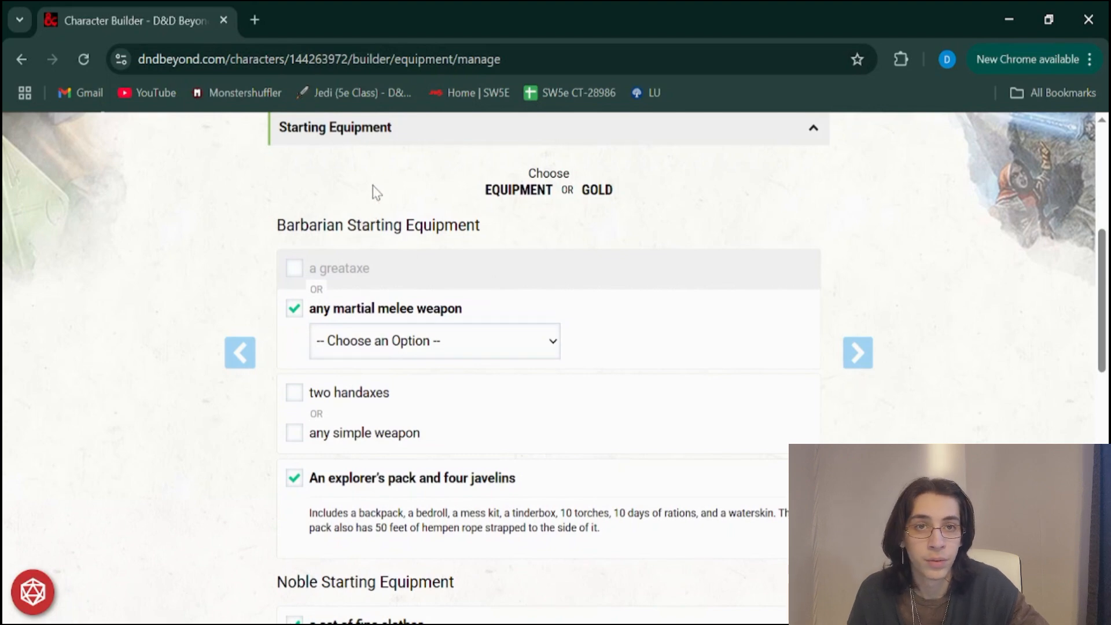
click(343, 198)
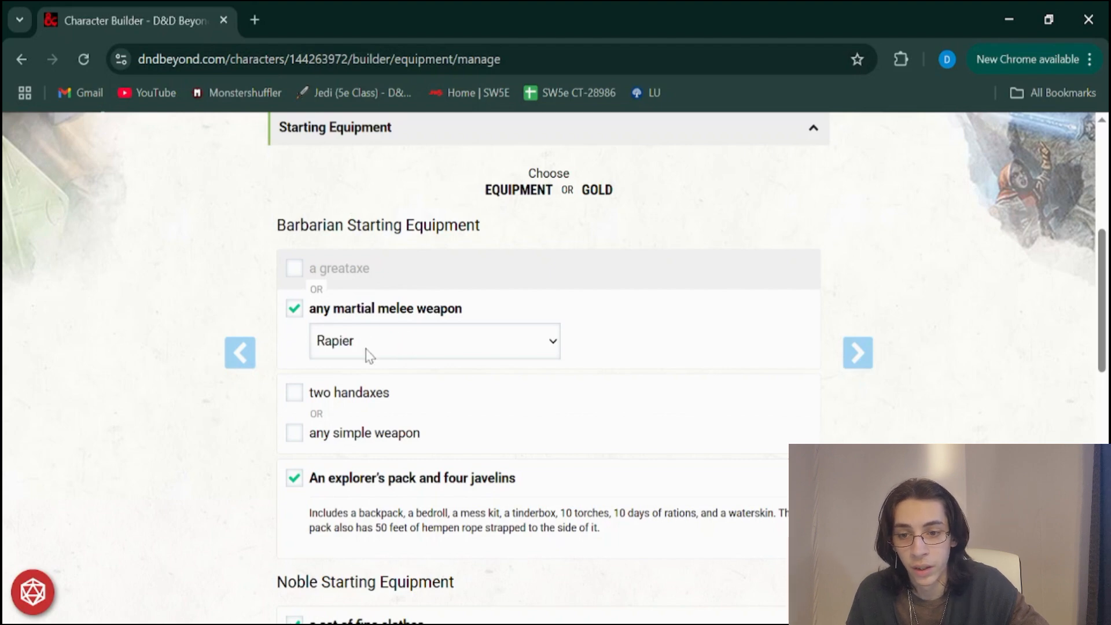
scroll(365, 348, down, 1)
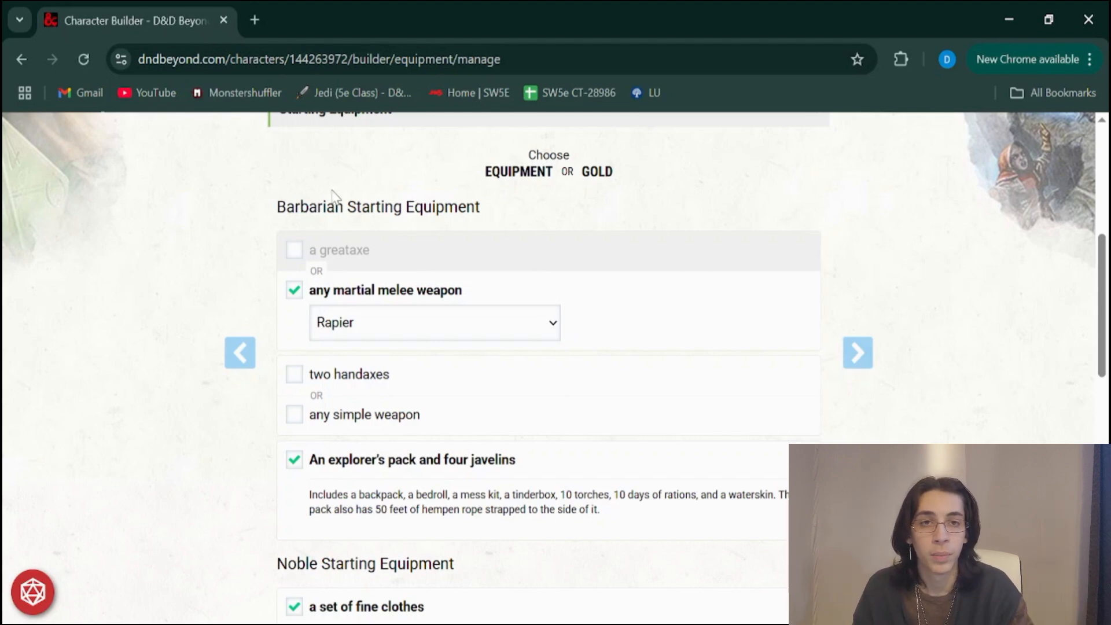
scroll(335, 195, down, 1)
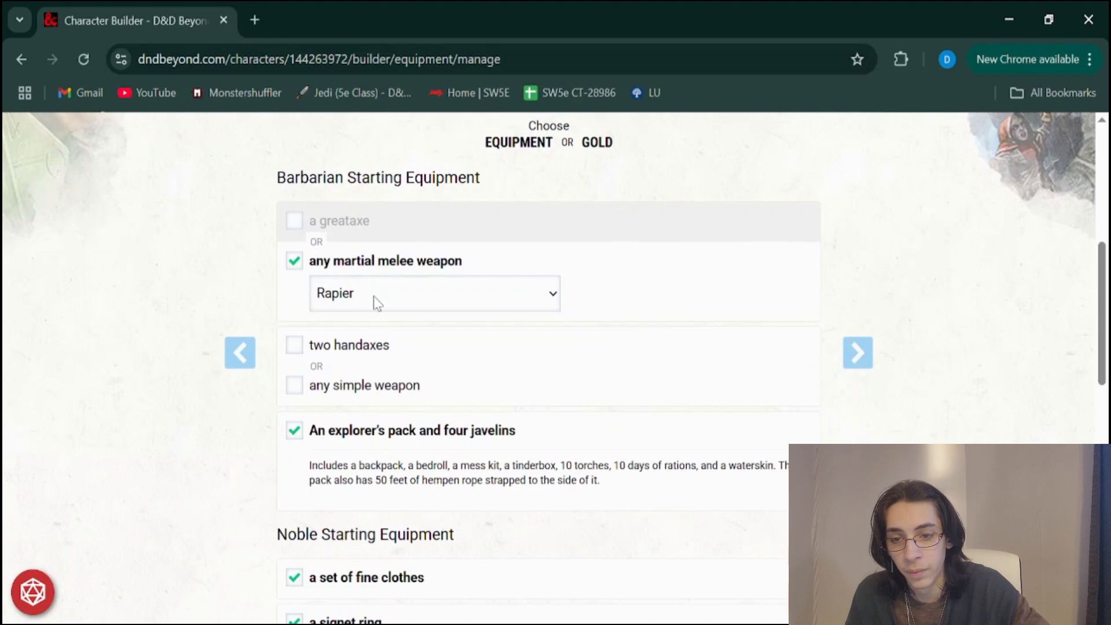
scroll(373, 297, down, 1)
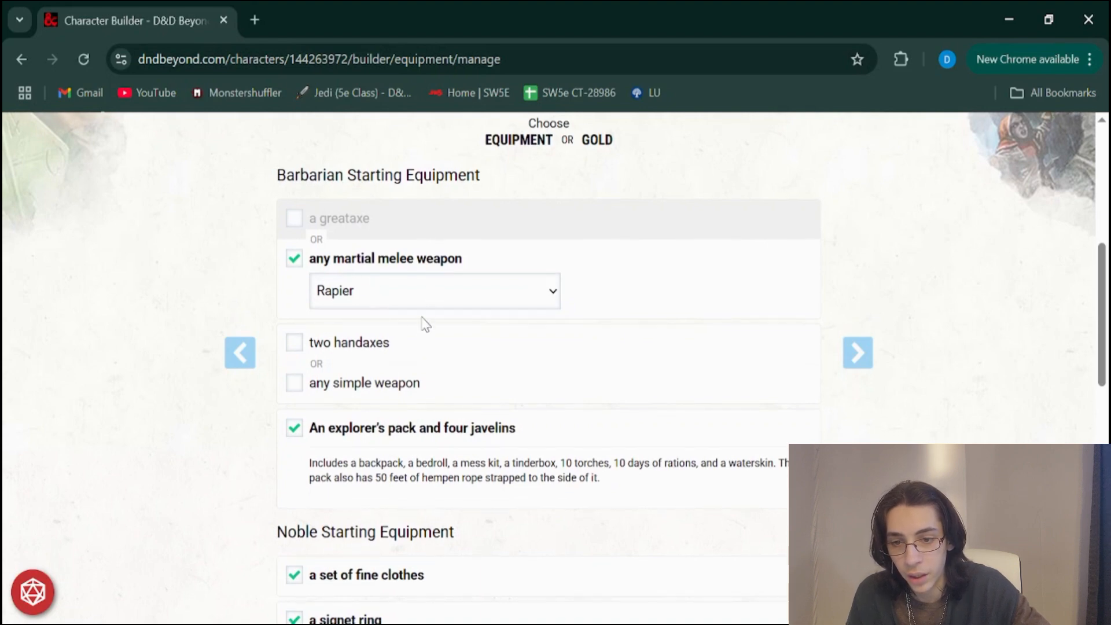
click(295, 258)
Select the greataxe and, as the simple weapon, Crossbow, Light in the Barbarian starting equipment
click(296, 220)
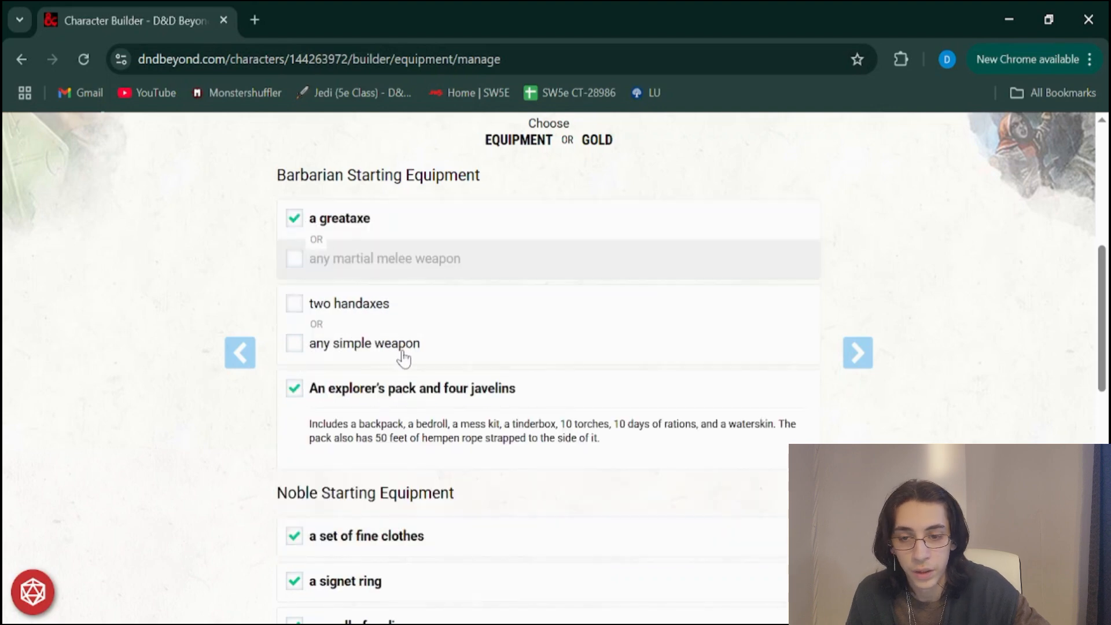
scroll(404, 356, down, 1)
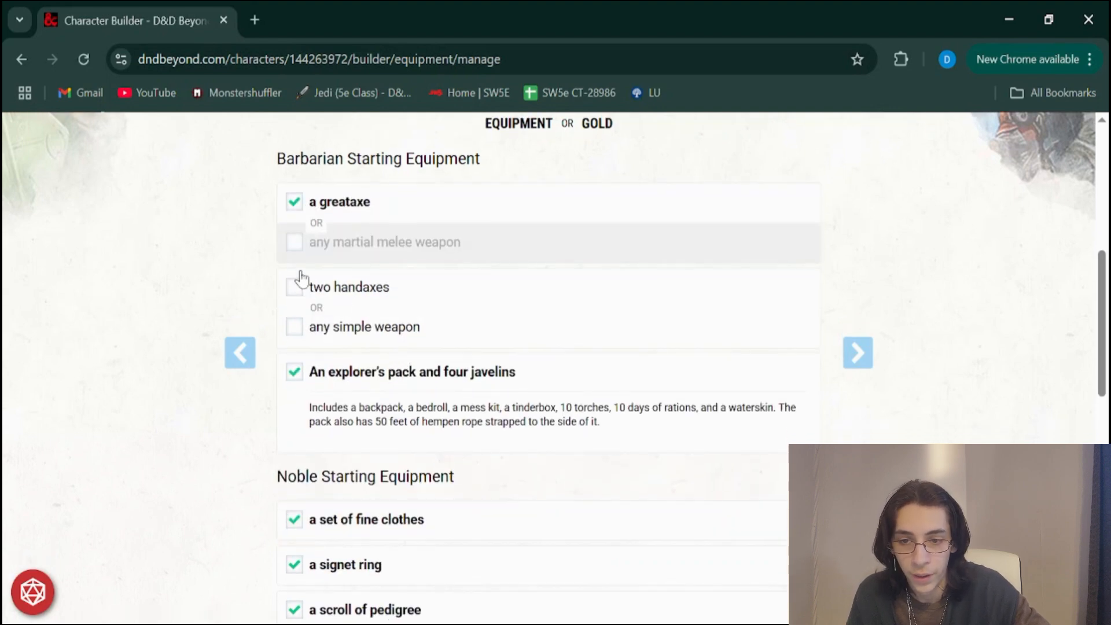
click(295, 331)
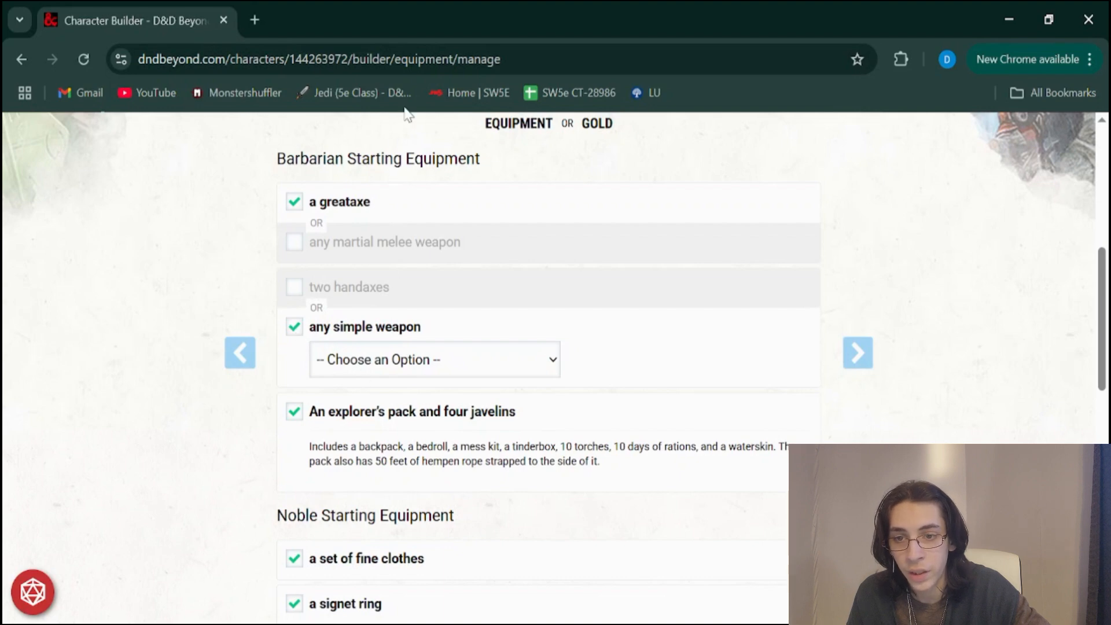
click(374, 113)
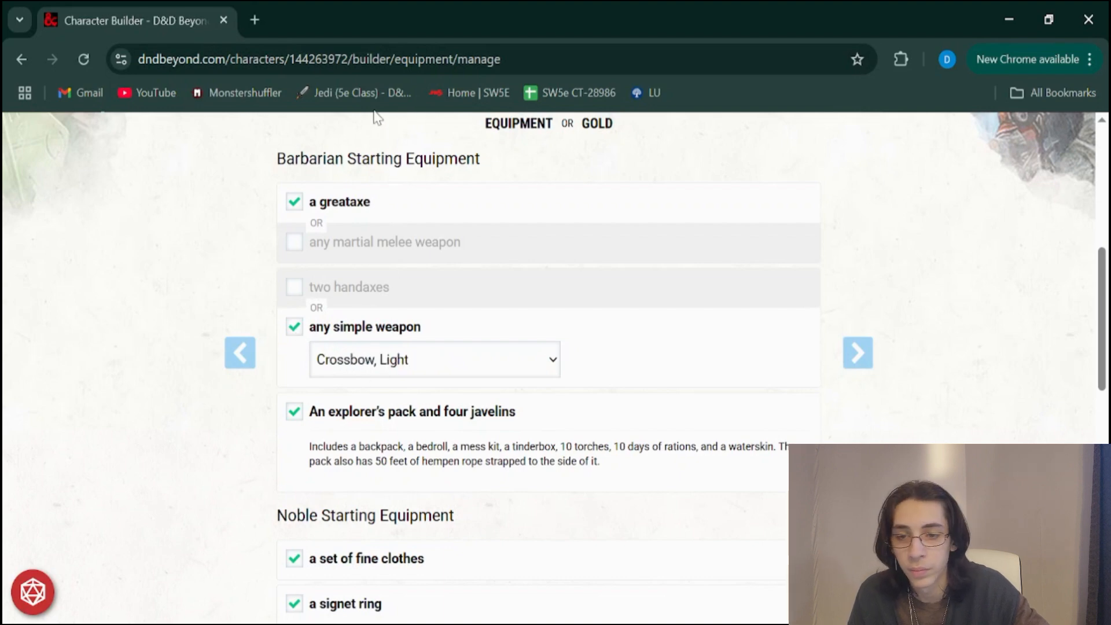
Check the explorer's pack and Noble starting equipment, and add all the chosen starting equipment to the inventory
scroll(433, 255, down, 1)
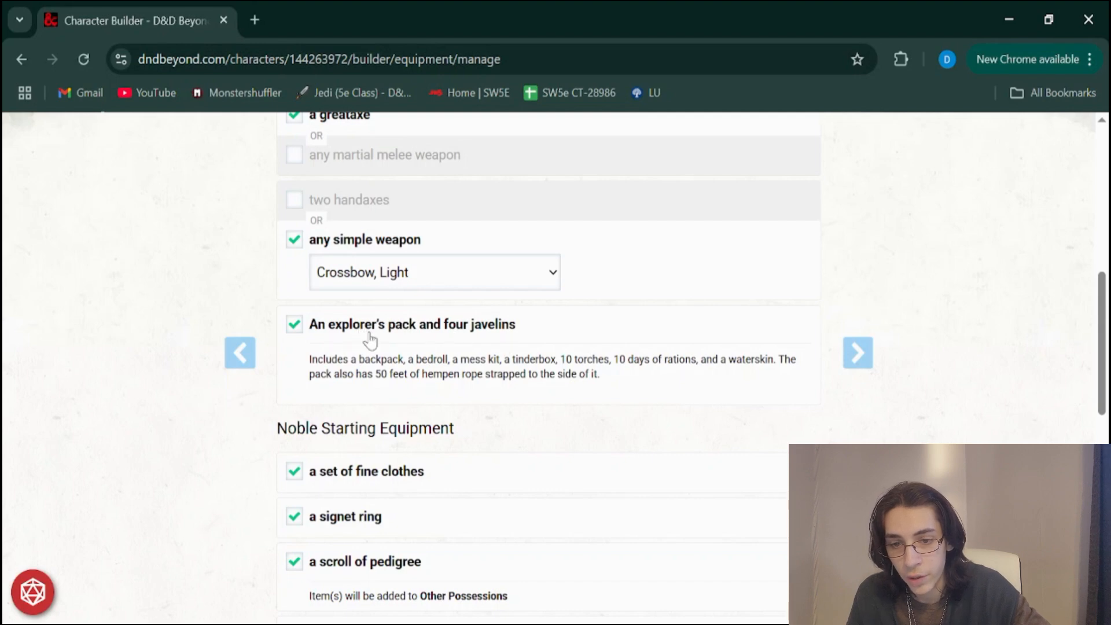
drag(311, 362, 551, 387)
click(445, 341)
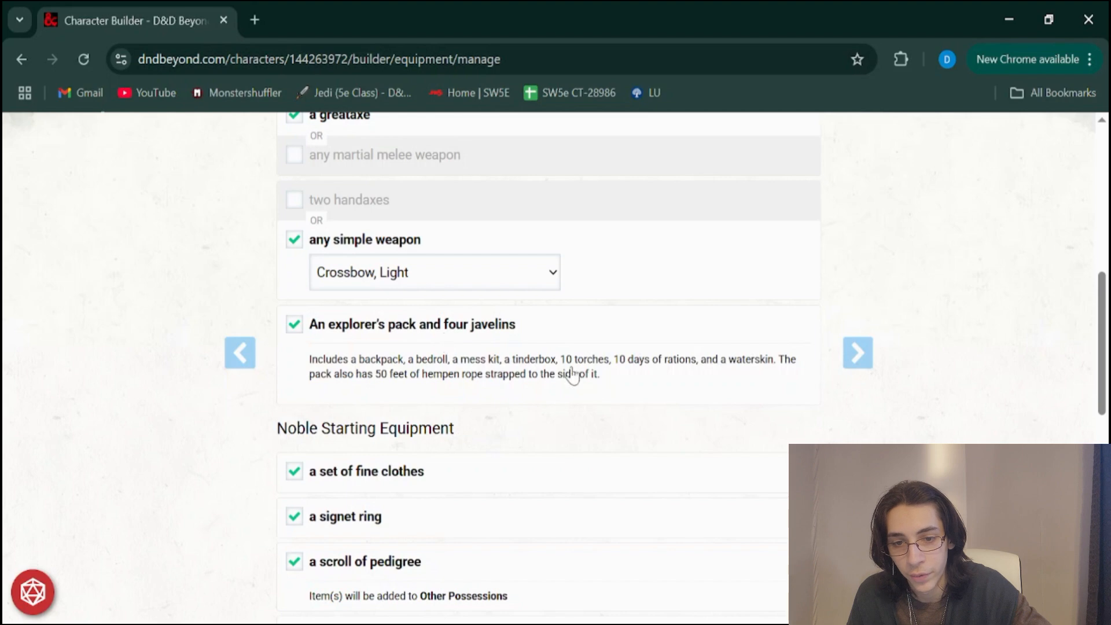
scroll(510, 371, down, 2)
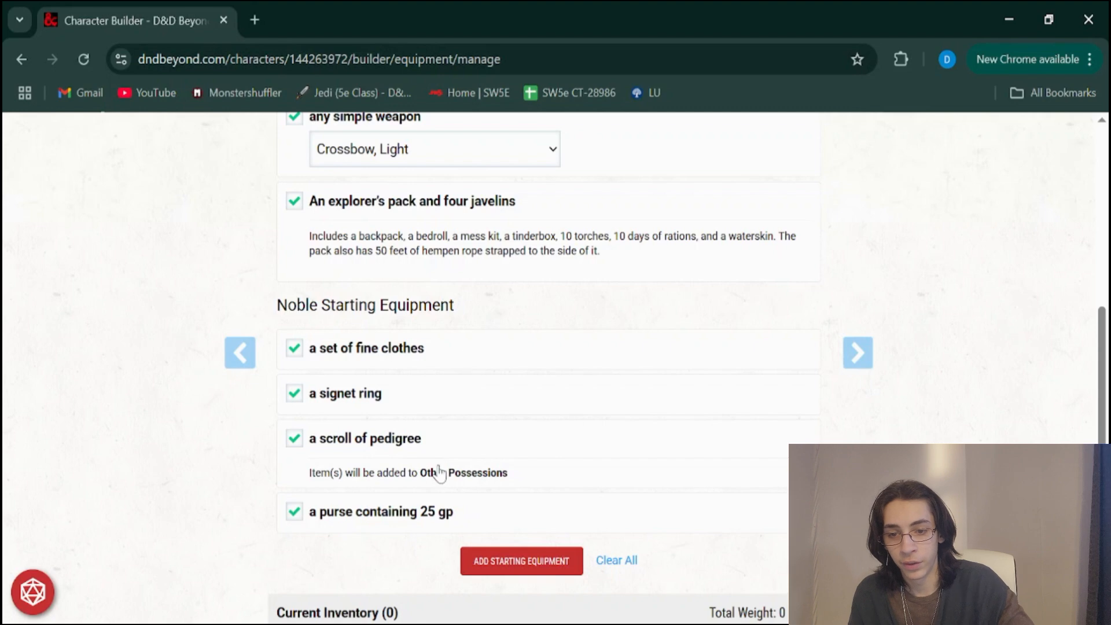
scroll(438, 473, down, 1)
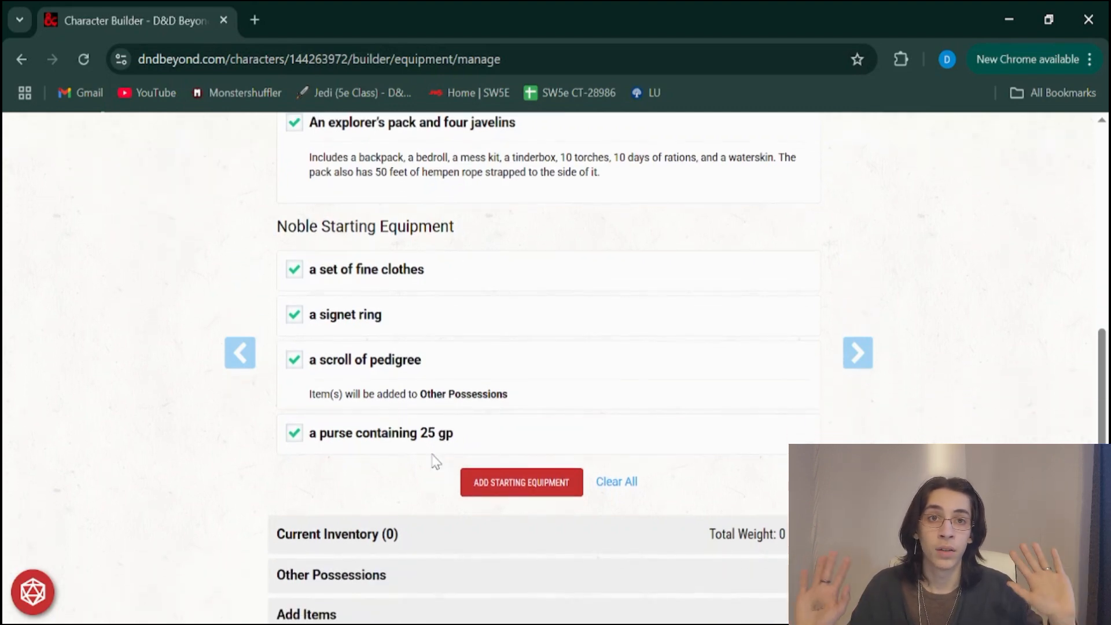
scroll(435, 461, down, 1)
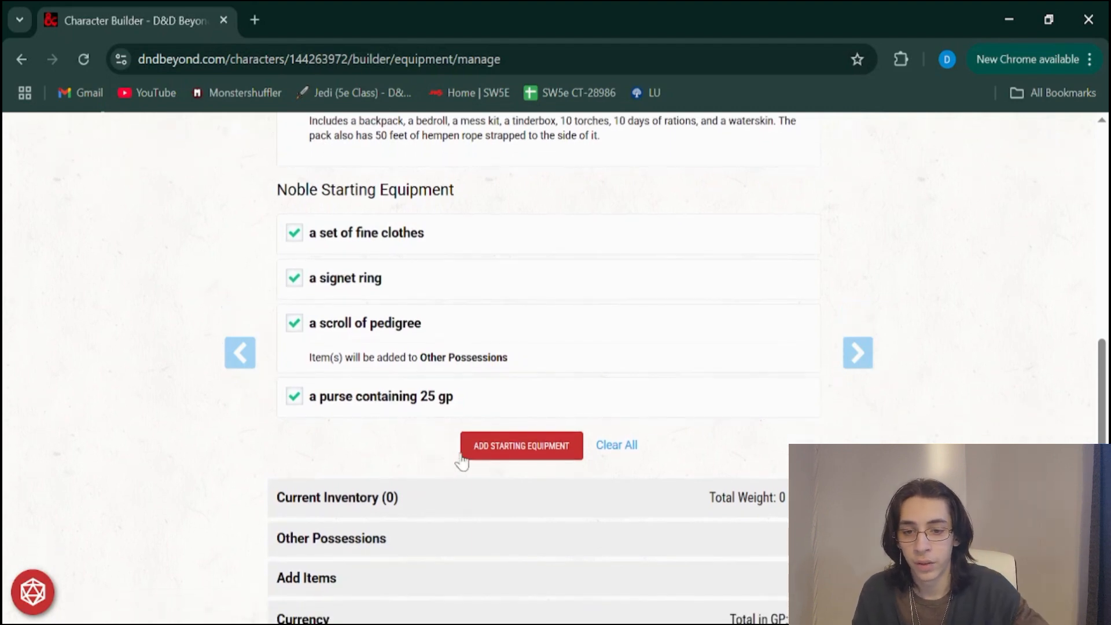
click(509, 453)
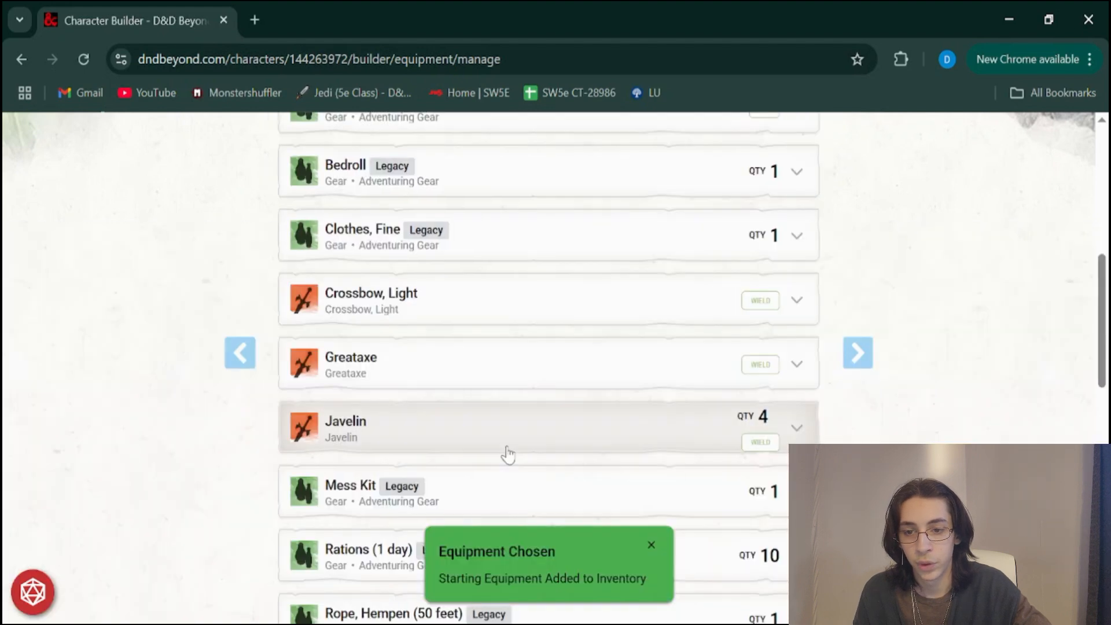
Look through the complete list of items in the current inventory
scroll(507, 450, up, 4)
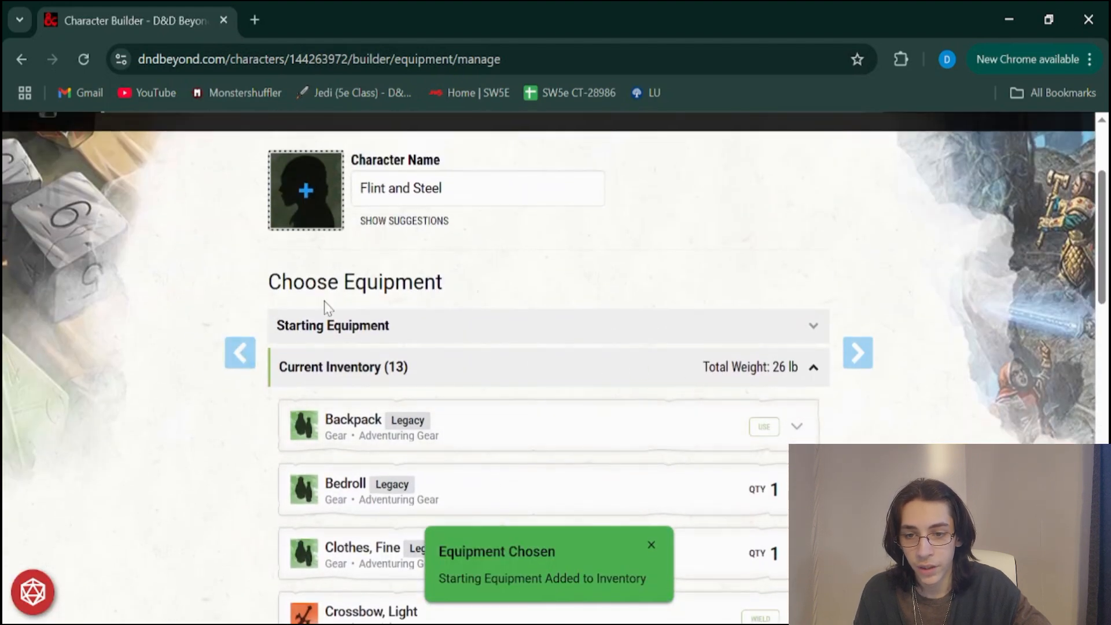
scroll(405, 378, down, 1)
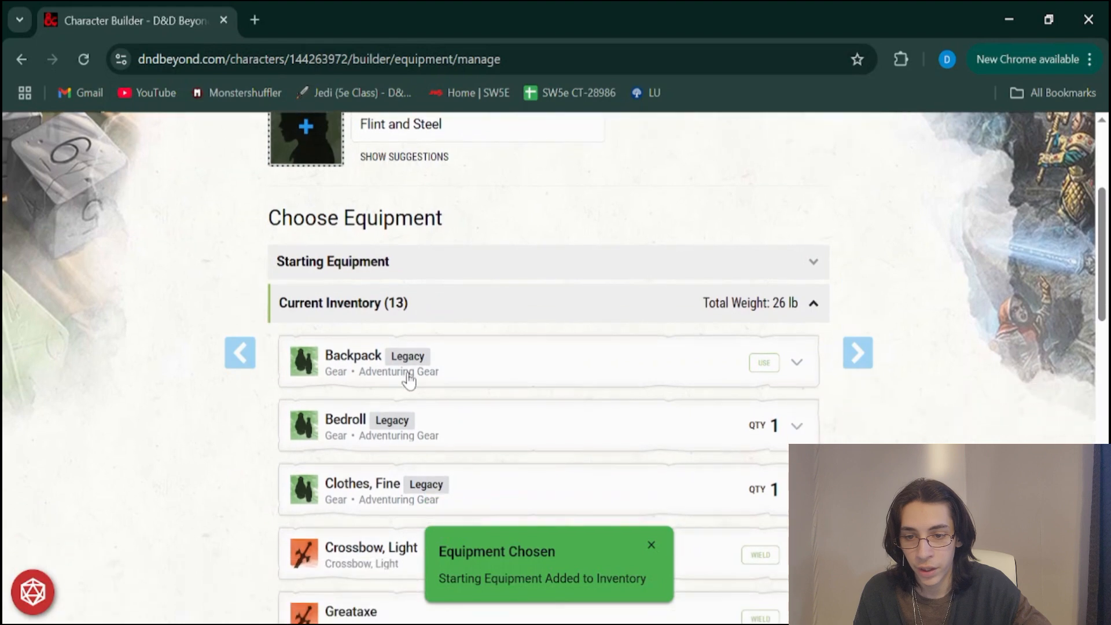
scroll(408, 381, down, 3)
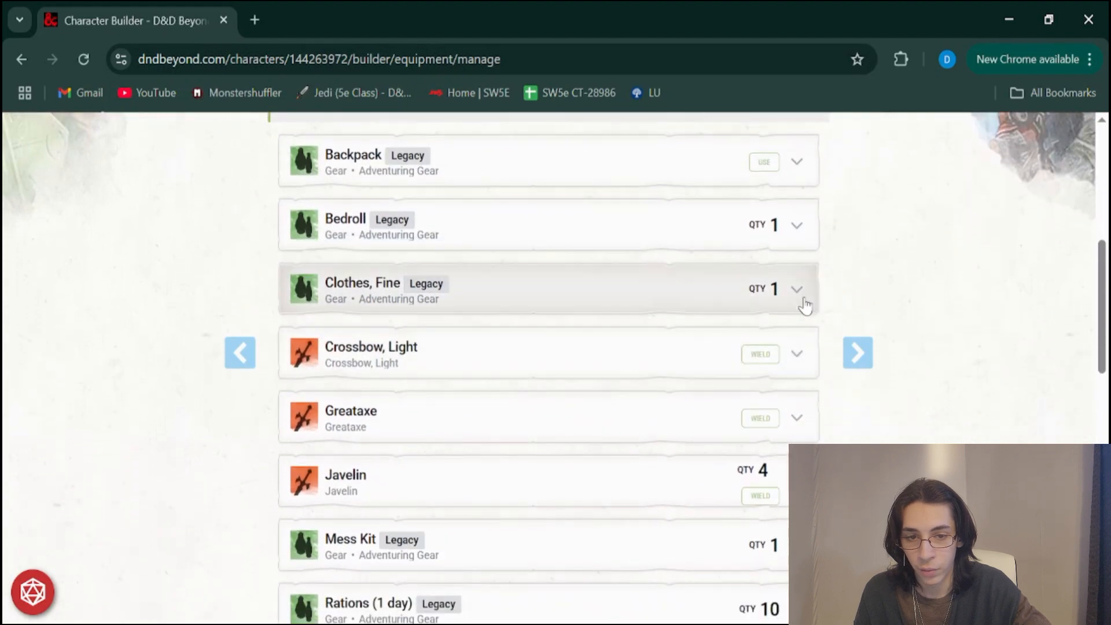
scroll(566, 380, down, 3)
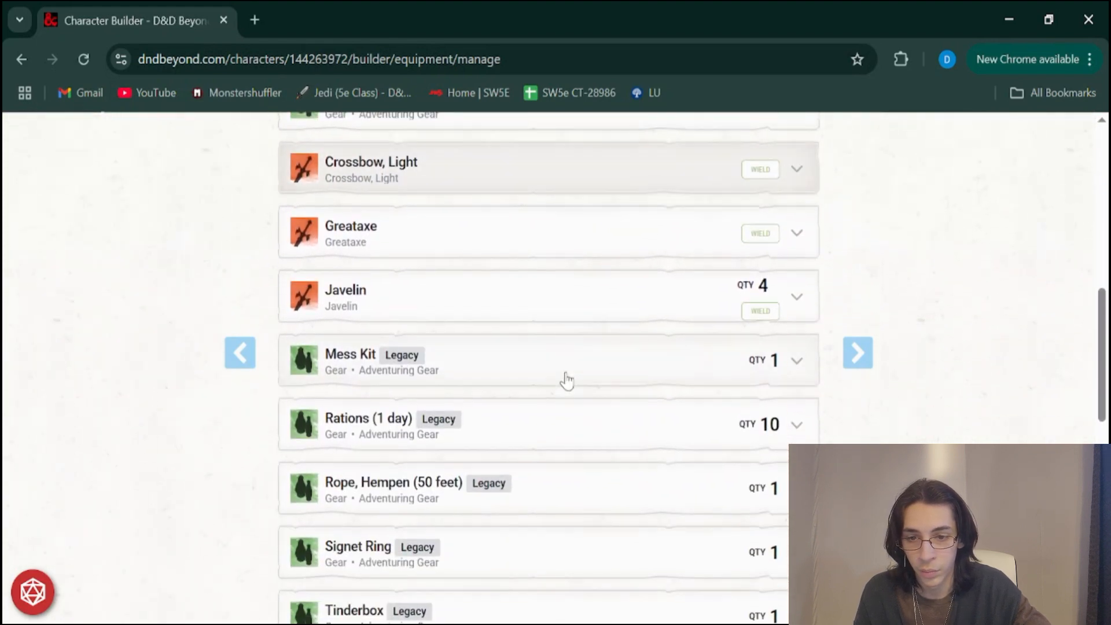
scroll(566, 380, down, 7)
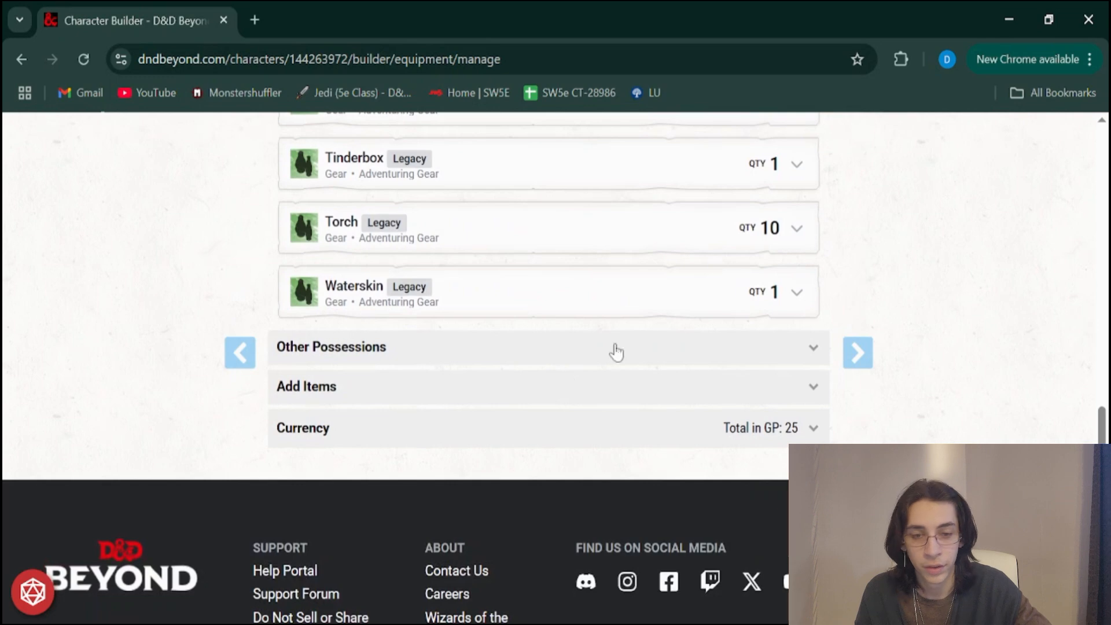
Show the other possessions, open the personal possessions for editing and close them without changes
click(552, 362)
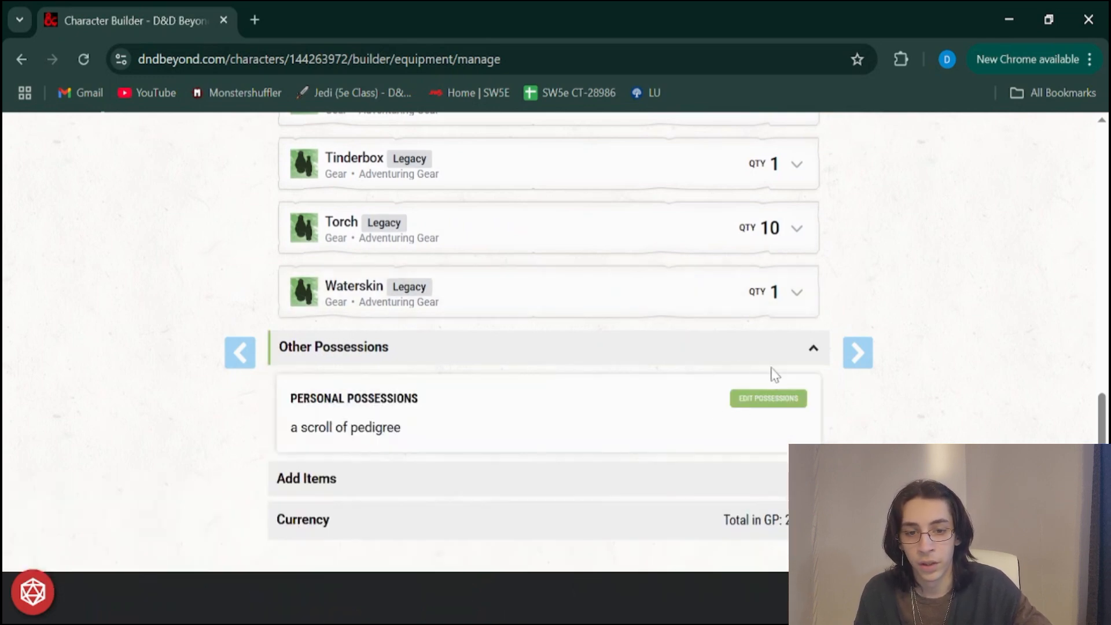
click(756, 404)
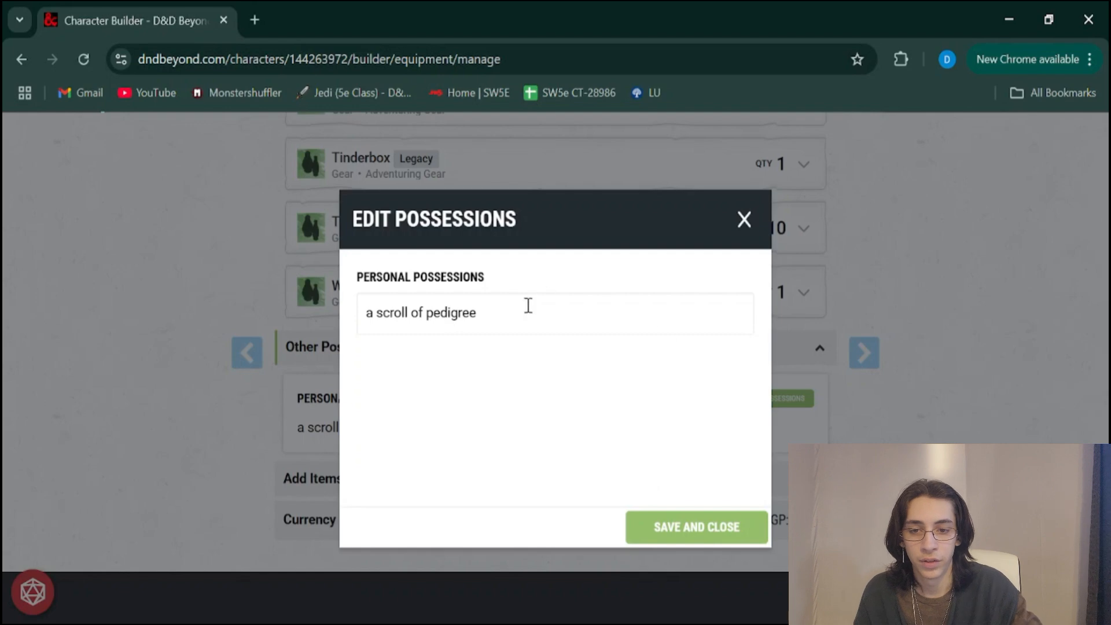
click(741, 220)
Expand the Add Items section and examine its type and source category filters
scroll(641, 441, down, 3)
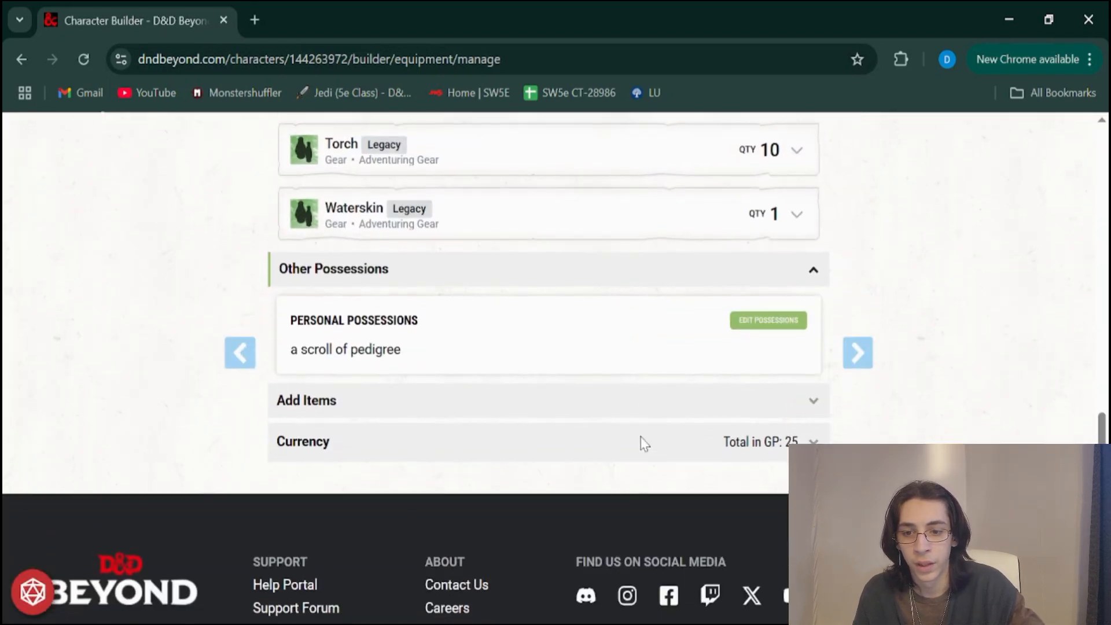
click(487, 403)
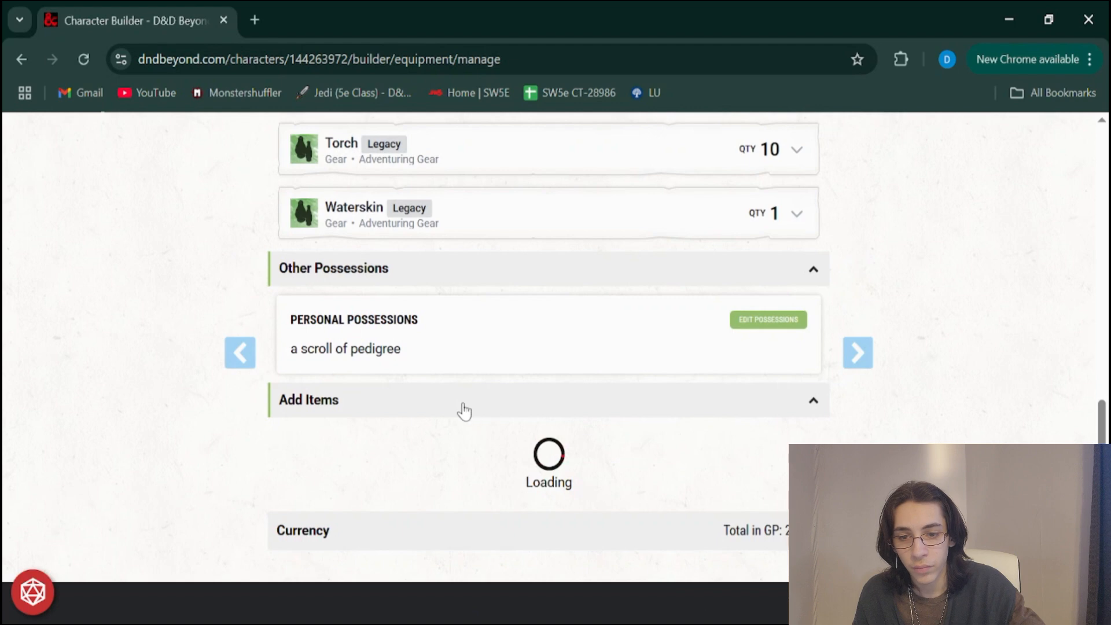
scroll(464, 411, down, 4)
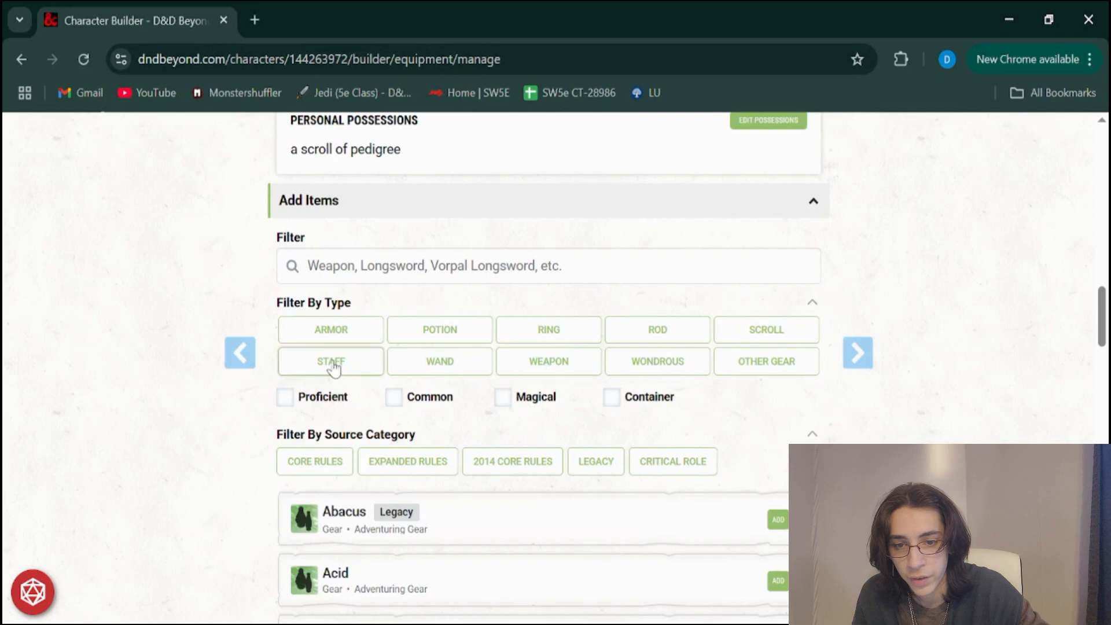
Browse the list of items available to add to the inventory, and collapse the Add Items section
scroll(663, 402, down, 10)
scroll(664, 404, down, 7)
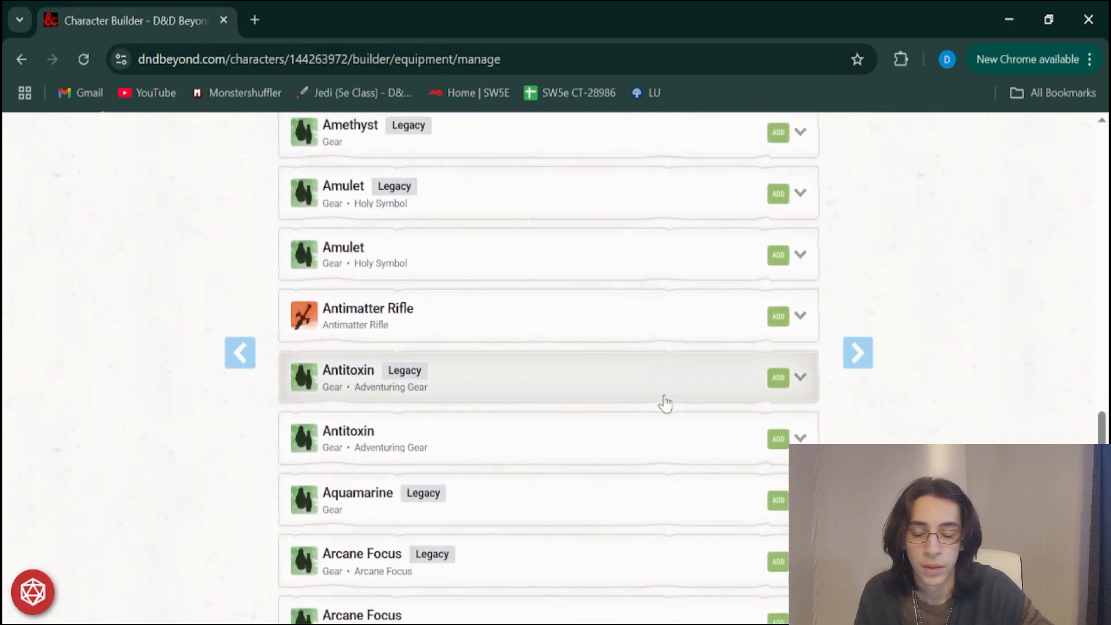
scroll(665, 403, up, 20)
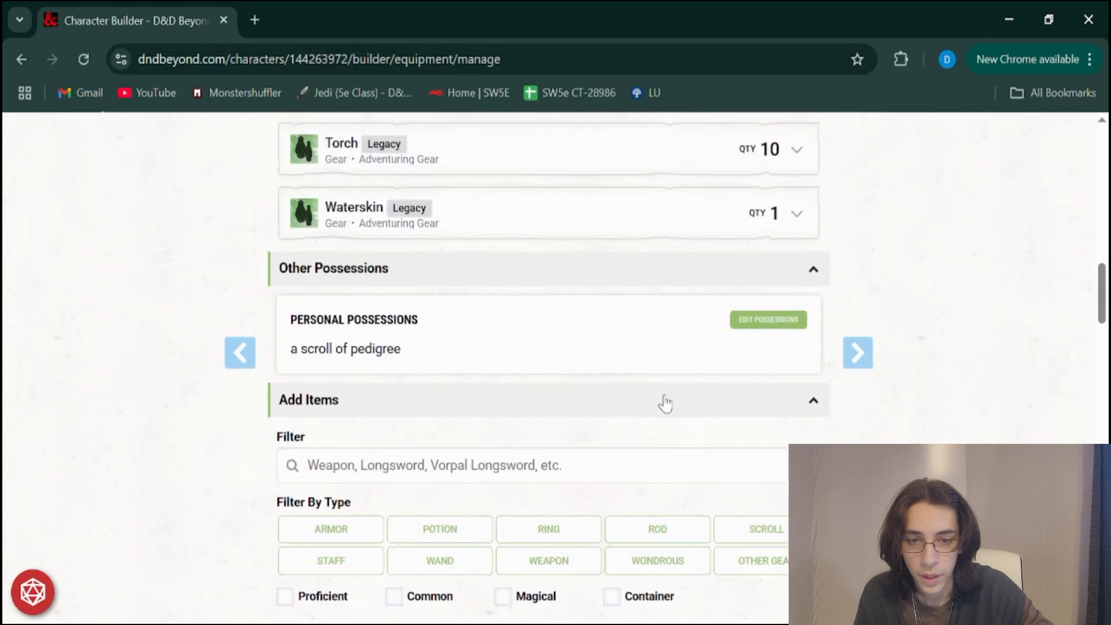
click(733, 404)
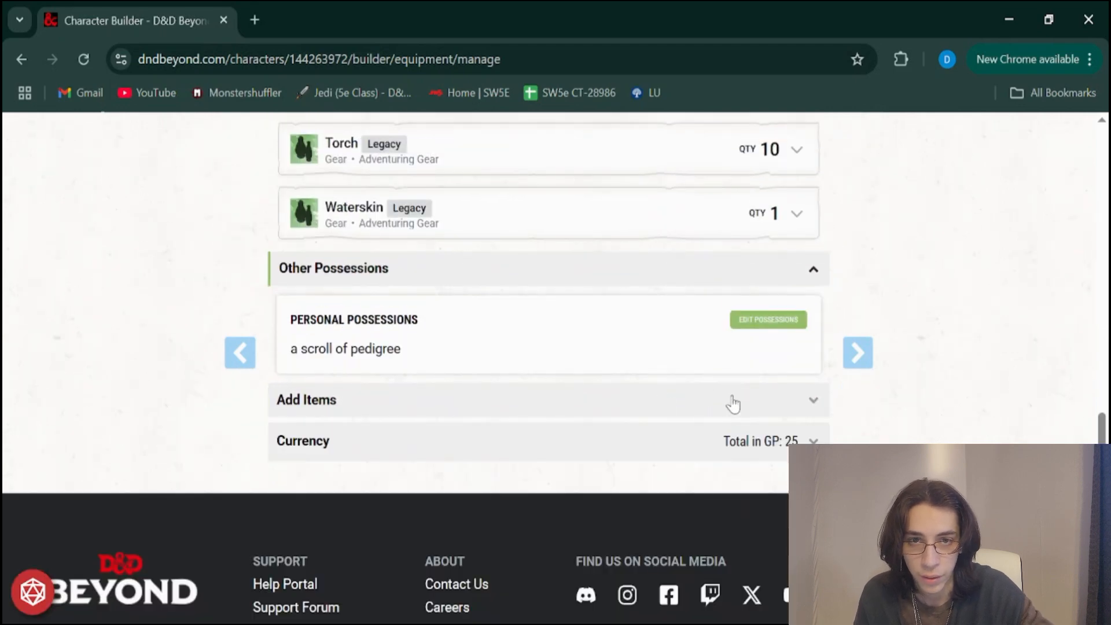
Expand the Currency section and check the amounts of each coin type
click(762, 452)
scroll(637, 478, down, 3)
scroll(685, 415, down, 2)
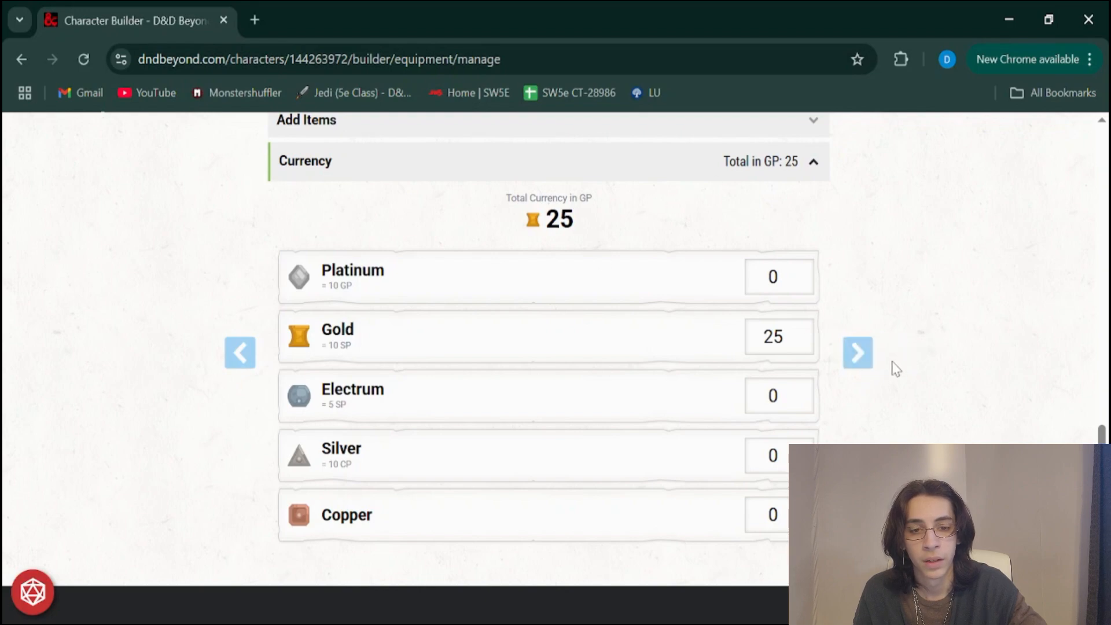
Advance to the character builder's final page and read the Come Together section about parties and campaigns
click(862, 367)
scroll(866, 372, down, 3)
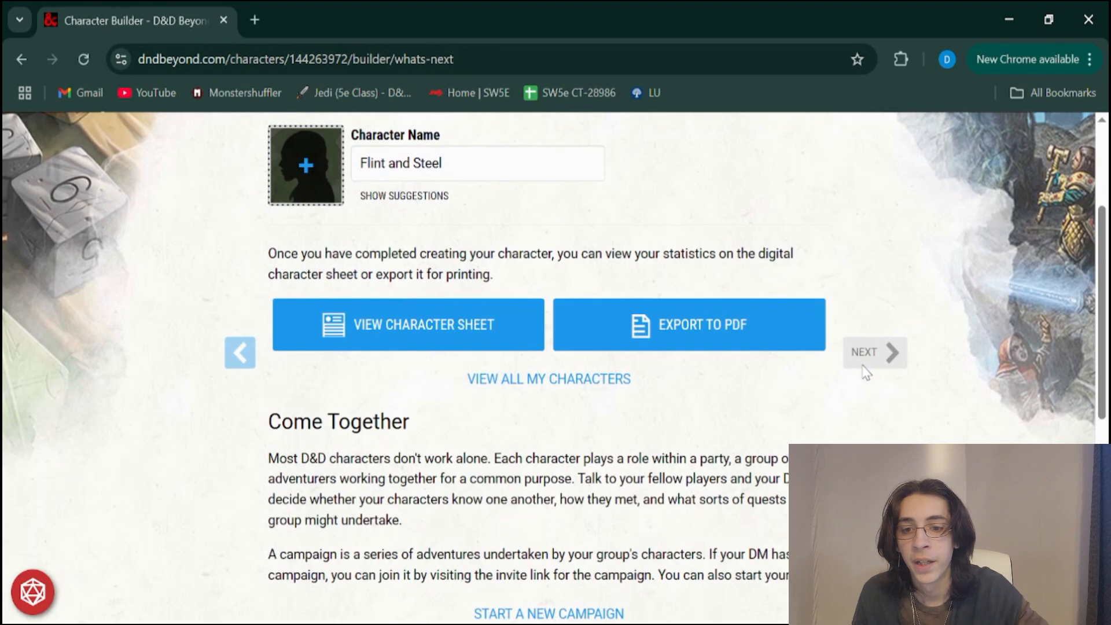
scroll(866, 372, down, 1)
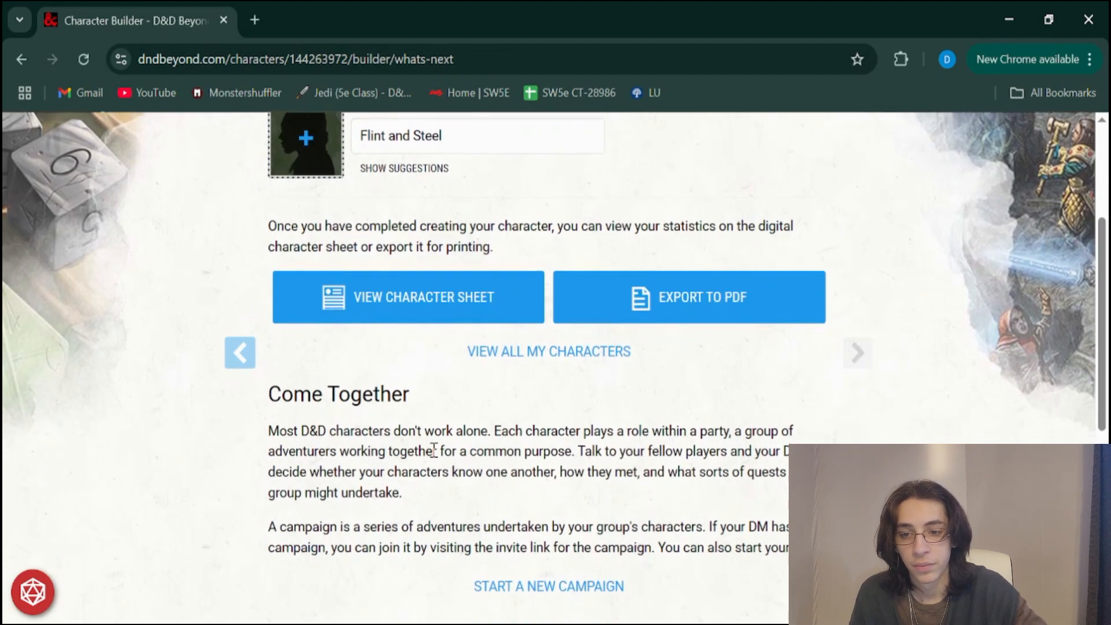
scroll(339, 433, down, 4)
drag(345, 366, 592, 441)
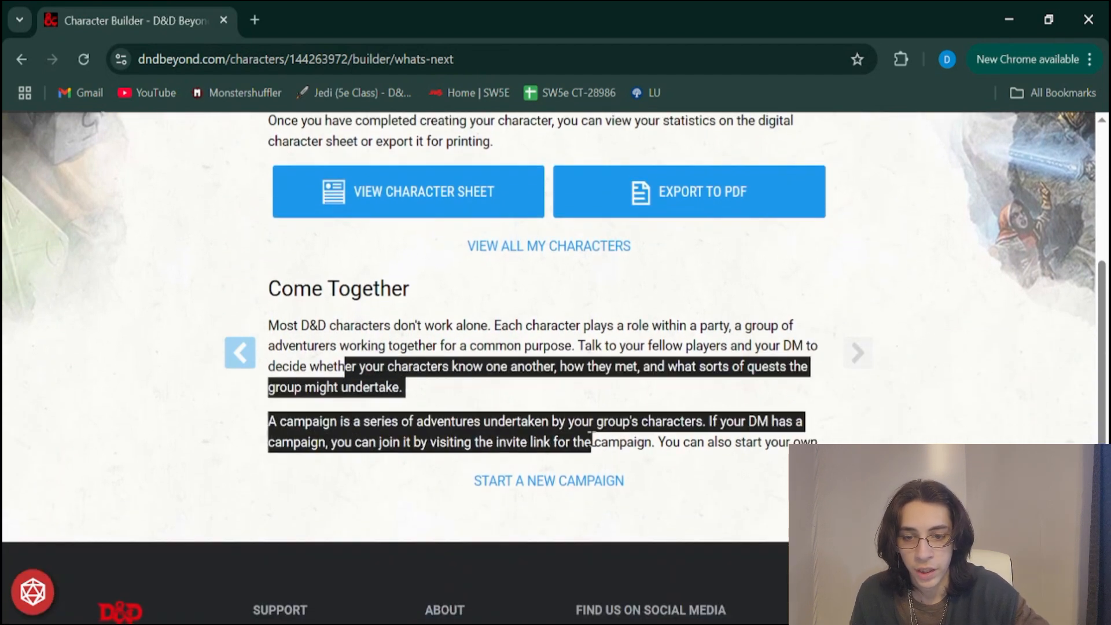
scroll(577, 331, up, 1)
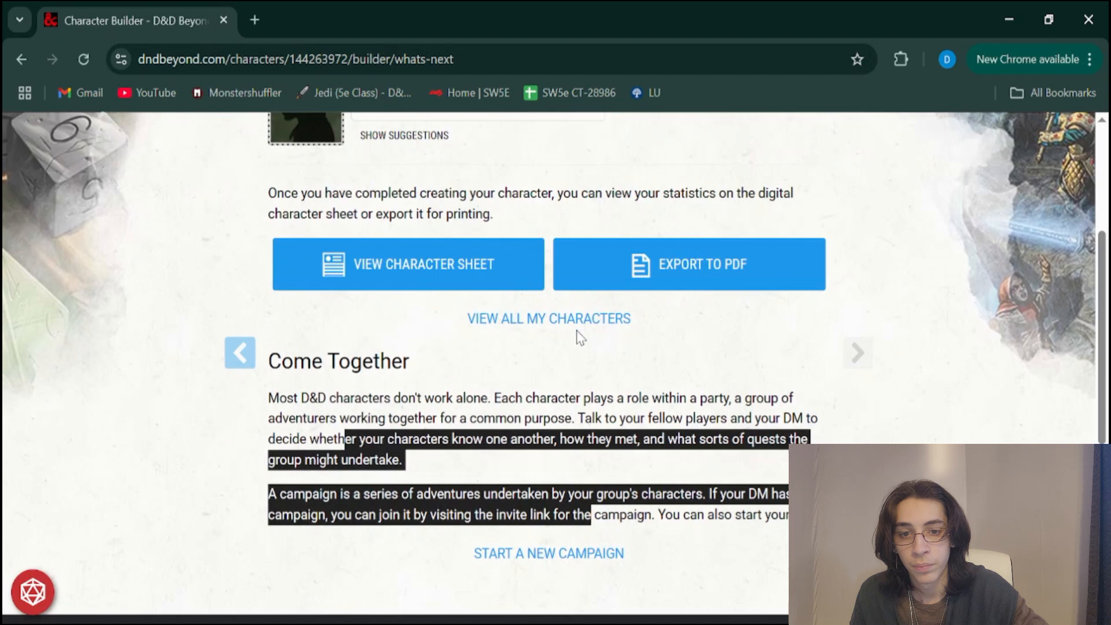
click(591, 434)
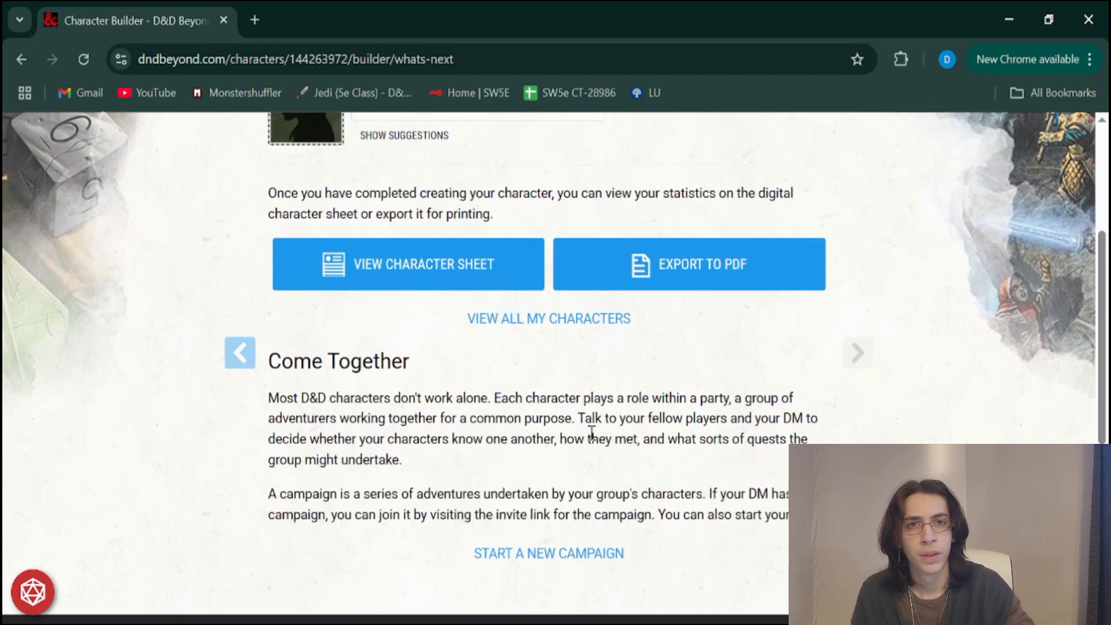
scroll(591, 433, up, 1)
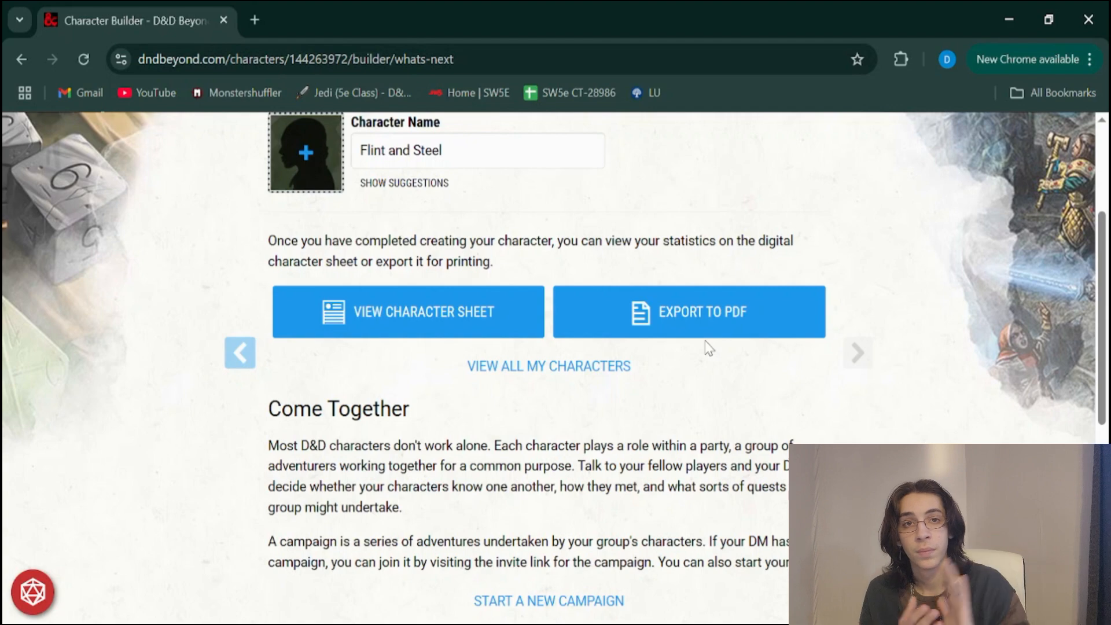
Open the completed character's digital sheet and look over its ability scores, skills, hit points and actions
click(414, 330)
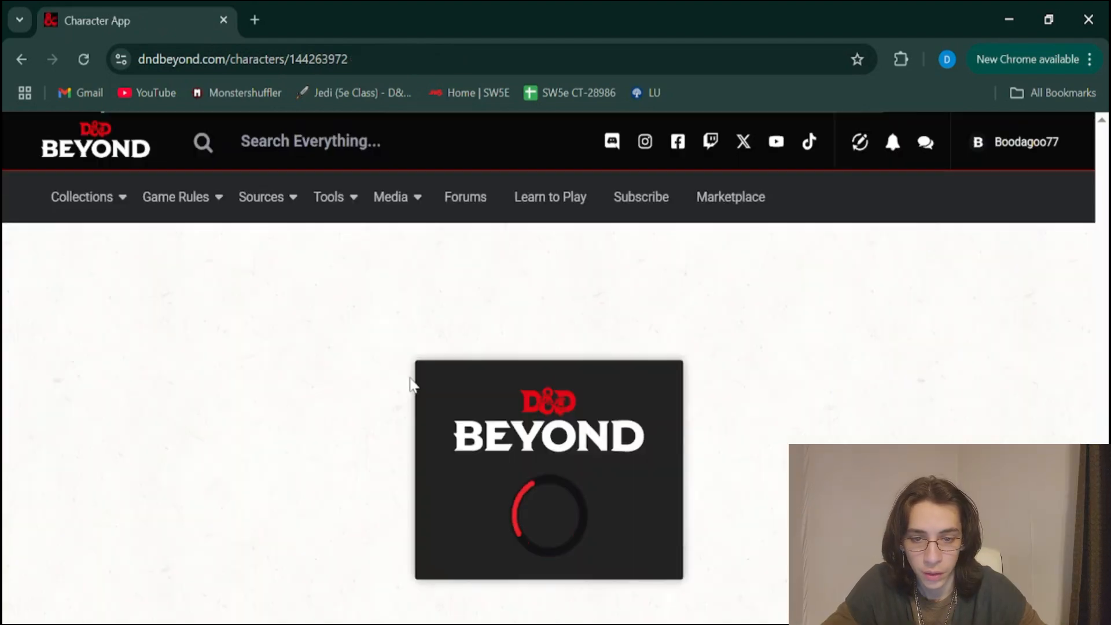
scroll(630, 236, down, 3)
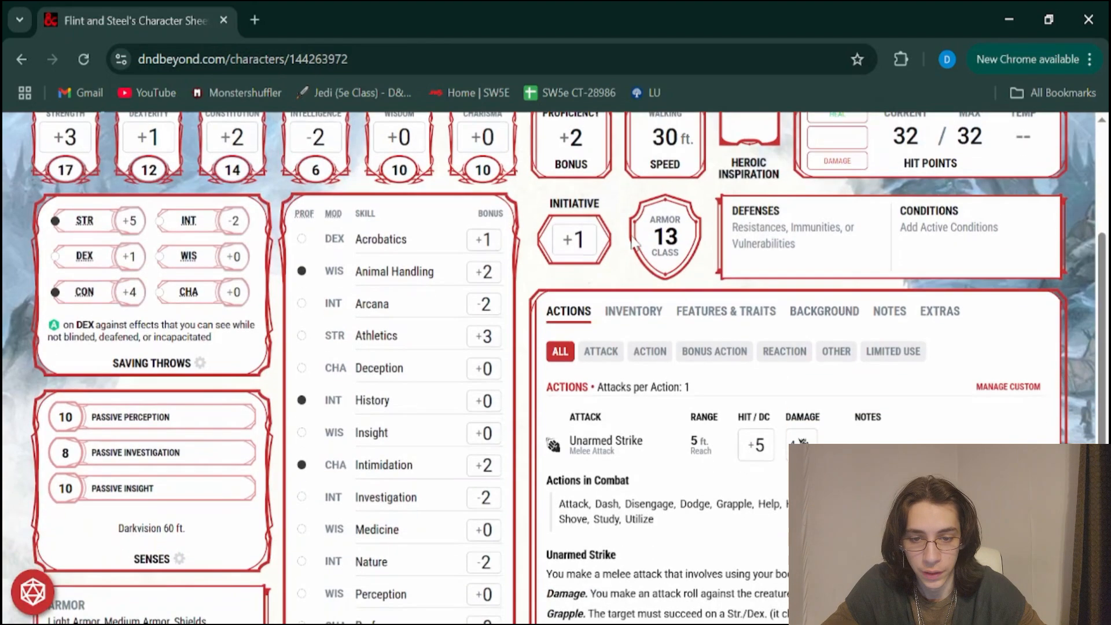
scroll(632, 242, down, 5)
scroll(631, 243, up, 9)
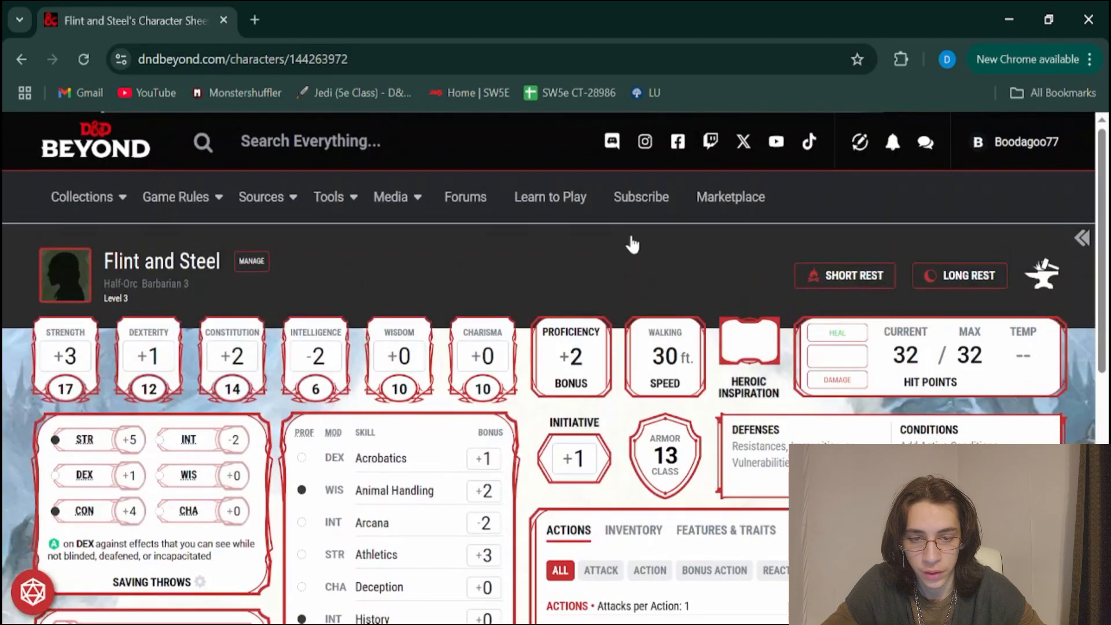
scroll(633, 243, down, 2)
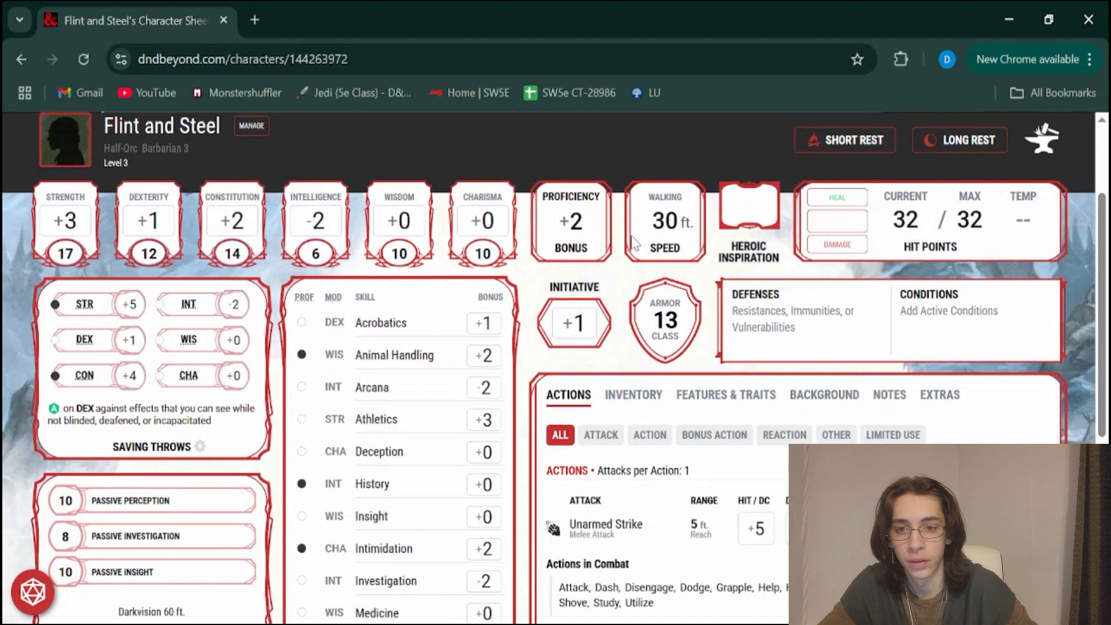
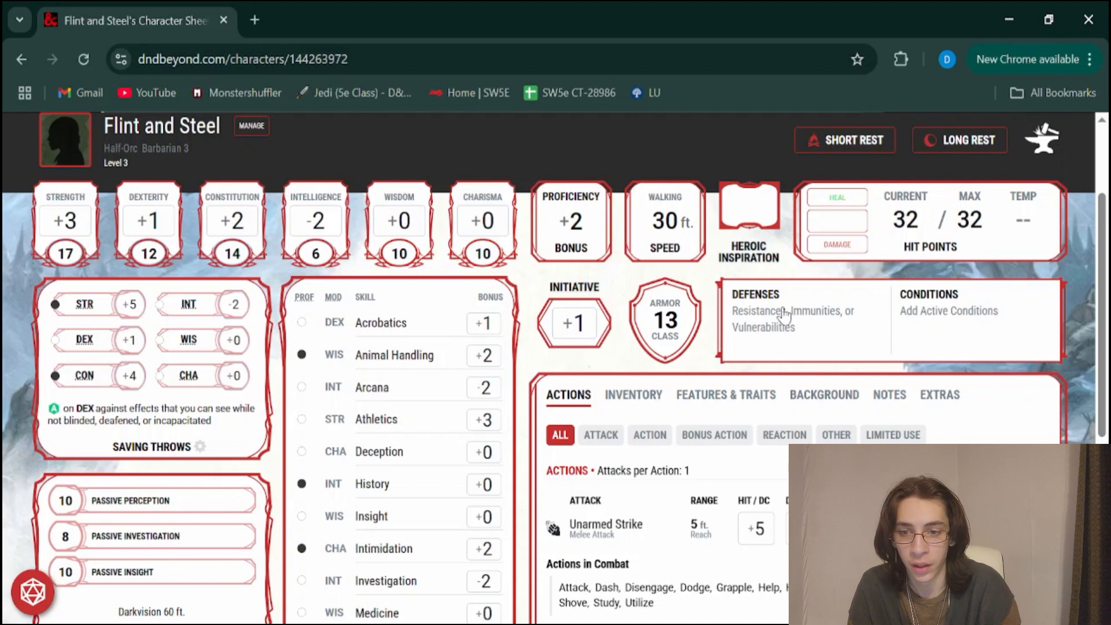
Look over the saving throws and the skills list, checking which skills are marked as proficient
scroll(379, 408, down, 1)
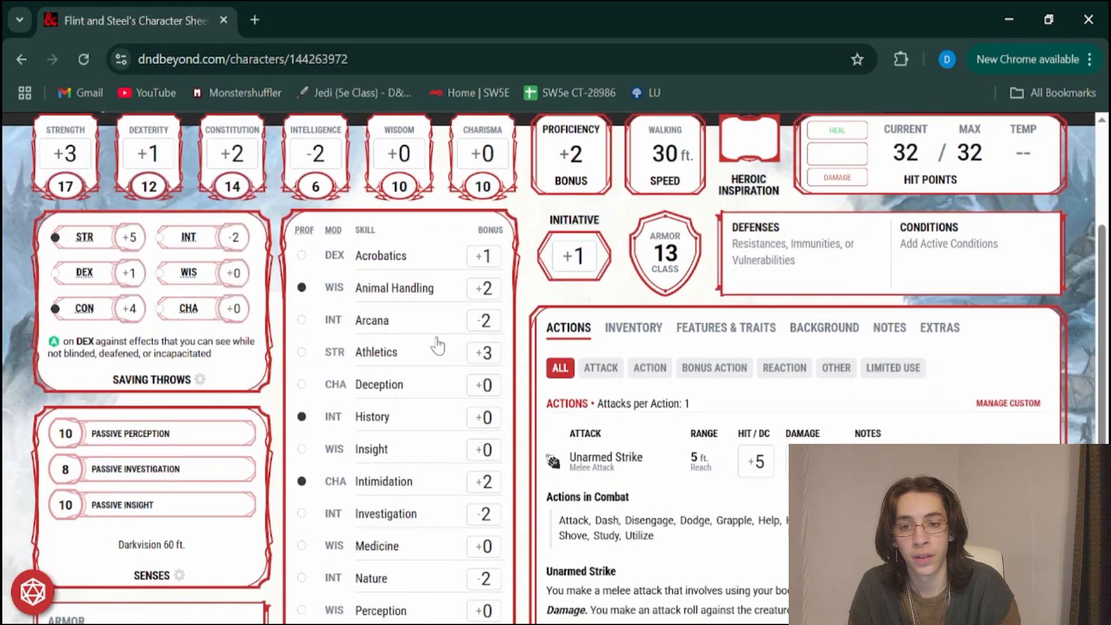
scroll(380, 287, down, 1)
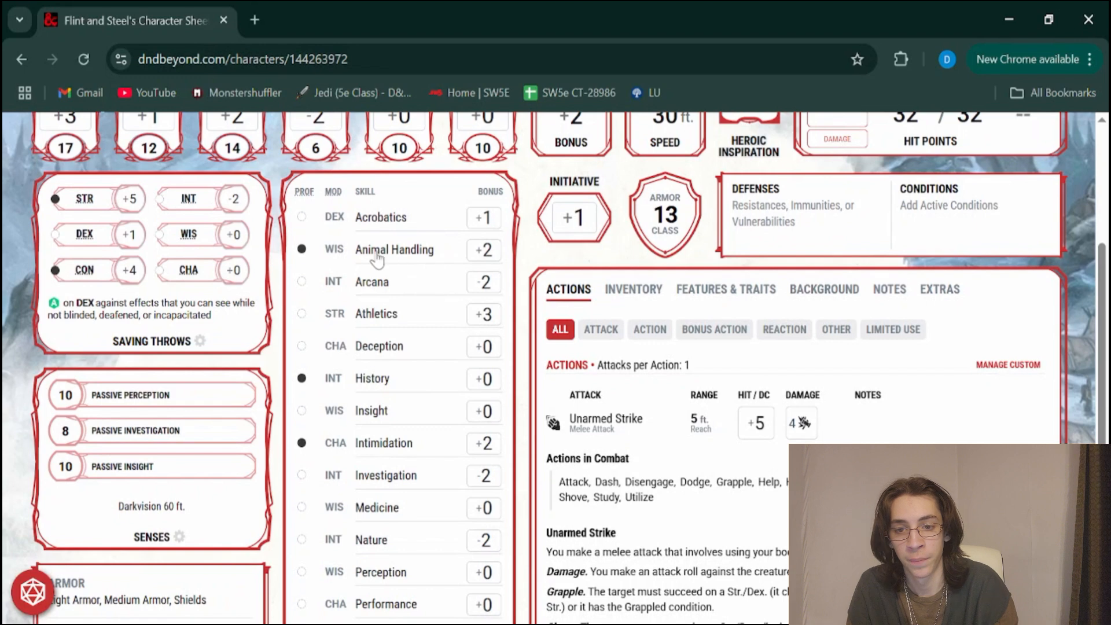
scroll(486, 235, down, 1)
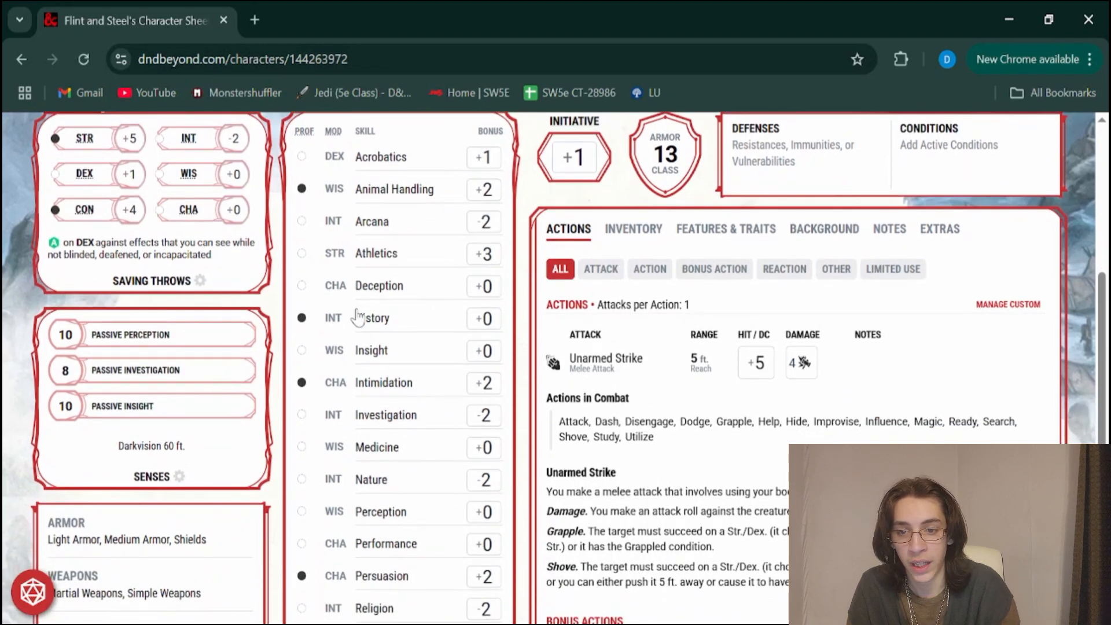
scroll(356, 317, down, 1)
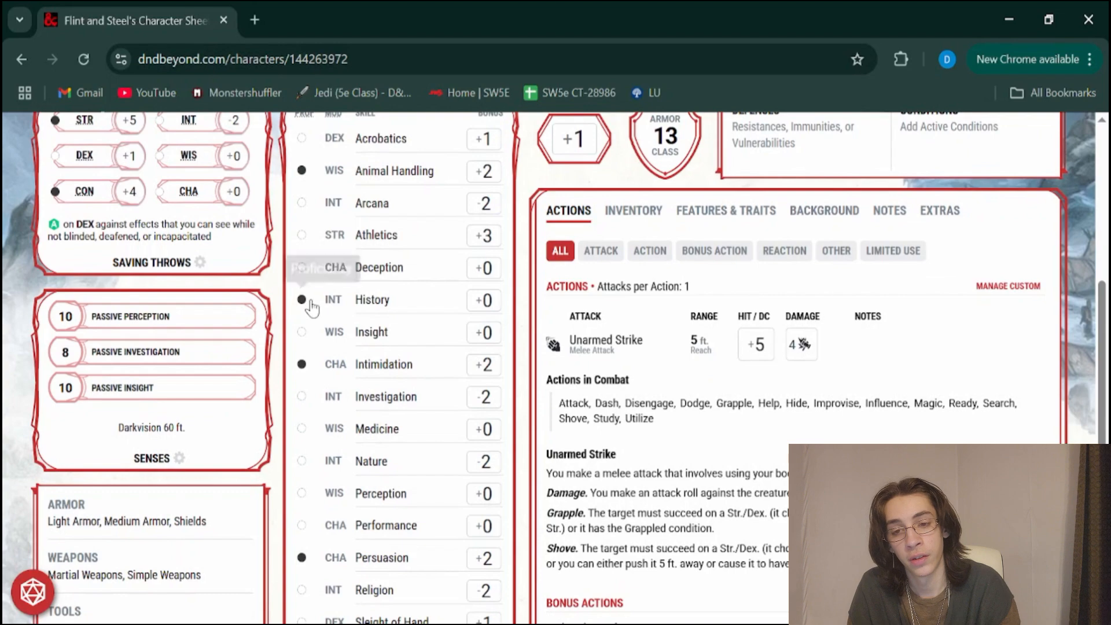
scroll(305, 305, up, 1)
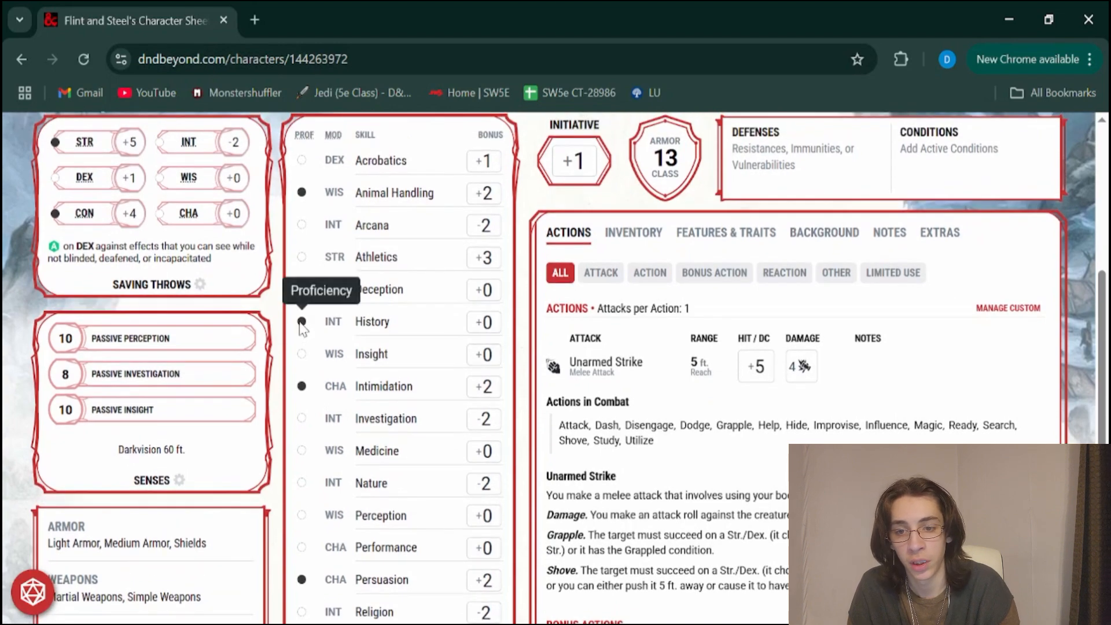
scroll(302, 324, down, 1)
scroll(302, 324, up, 2)
scroll(300, 328, down, 2)
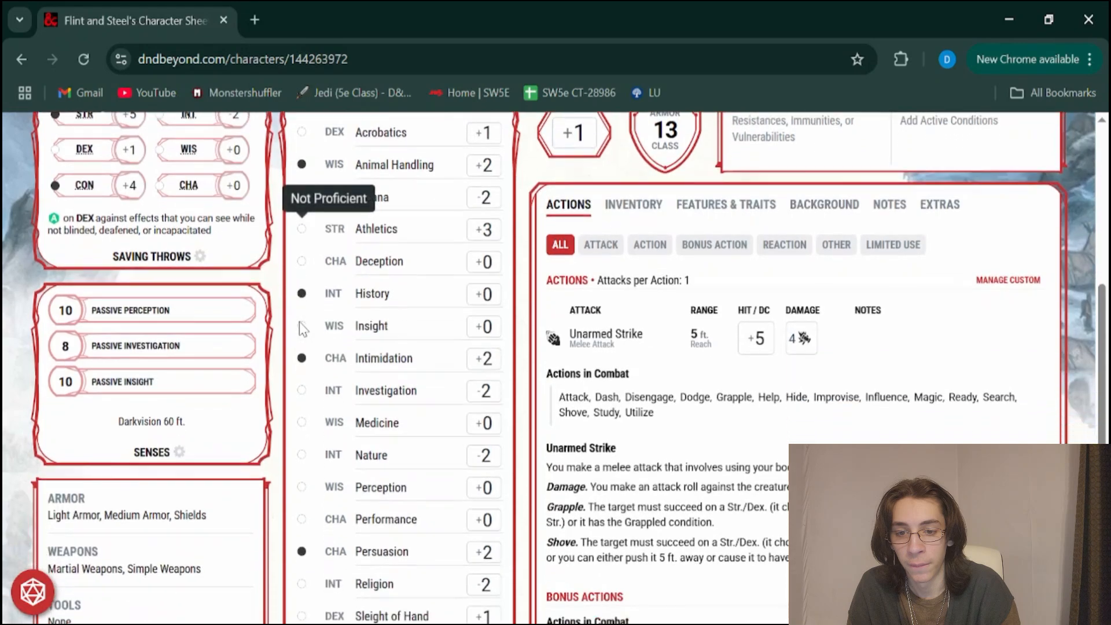
Read the armor and weapon entries in the Proficiencies & Training section
scroll(300, 328, down, 3)
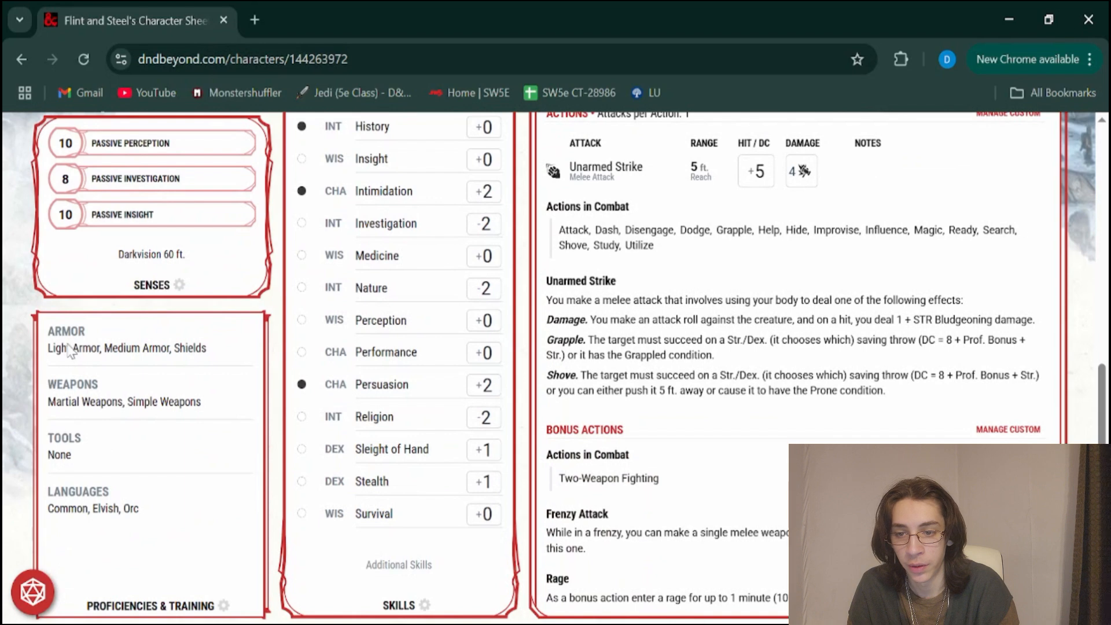
drag(79, 352, 168, 409)
click(282, 412)
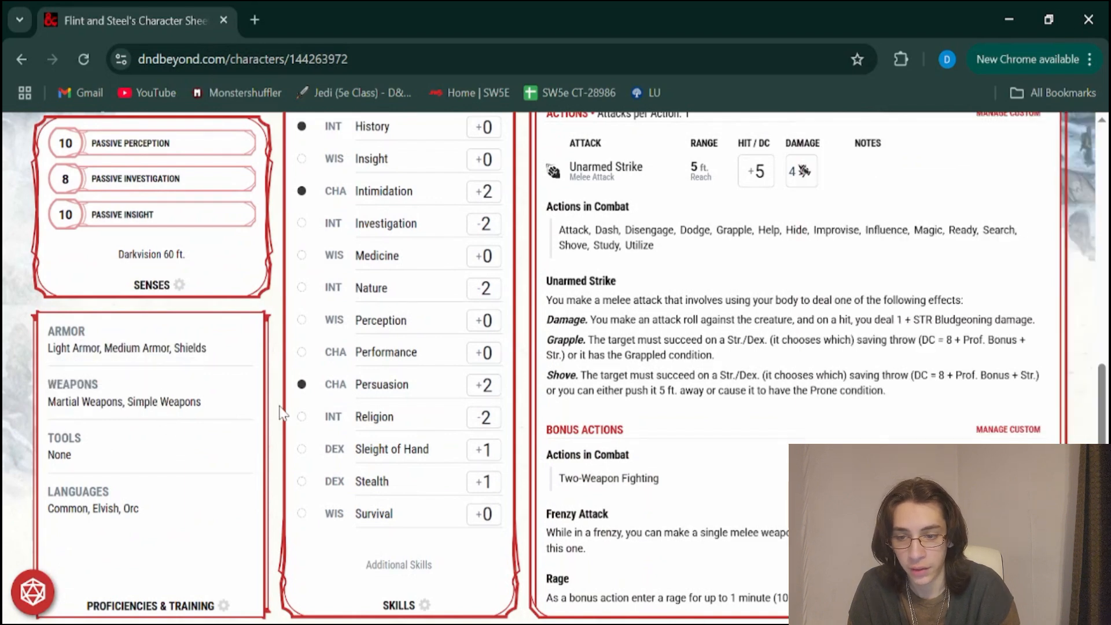
Roll a single d20 with the sheet's digital dice
scroll(295, 491, up, 3)
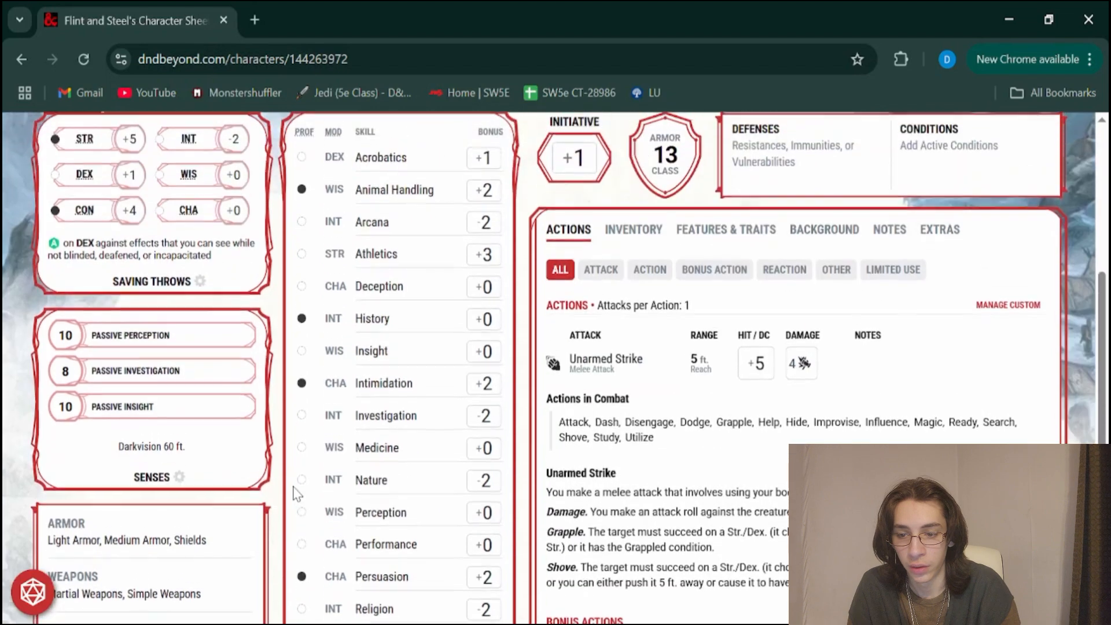
scroll(298, 500, up, 2)
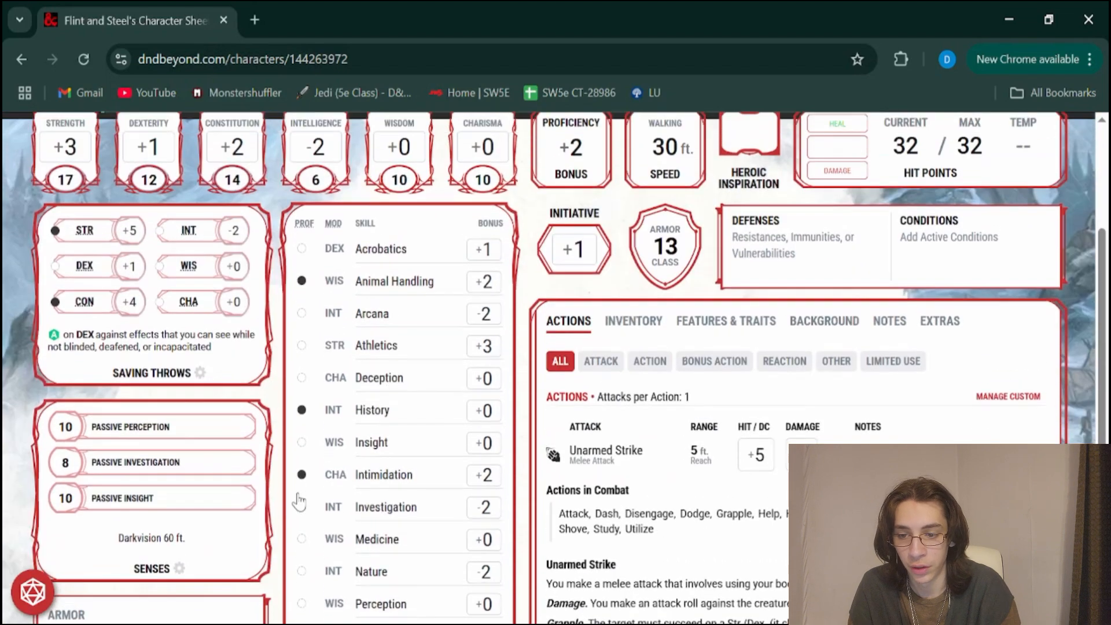
click(30, 600)
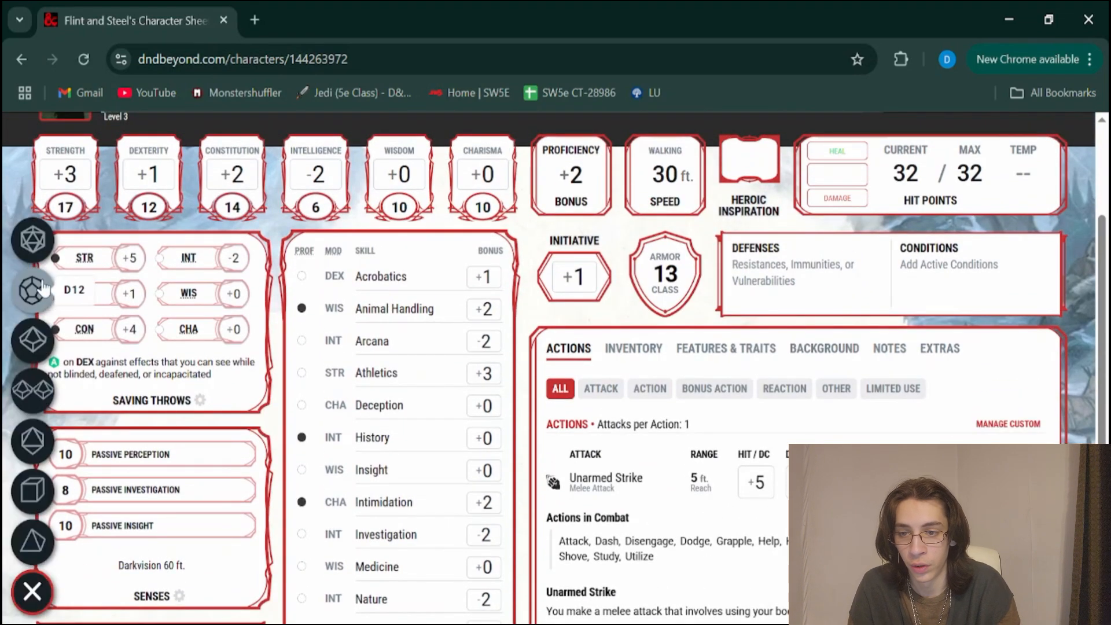
click(41, 254)
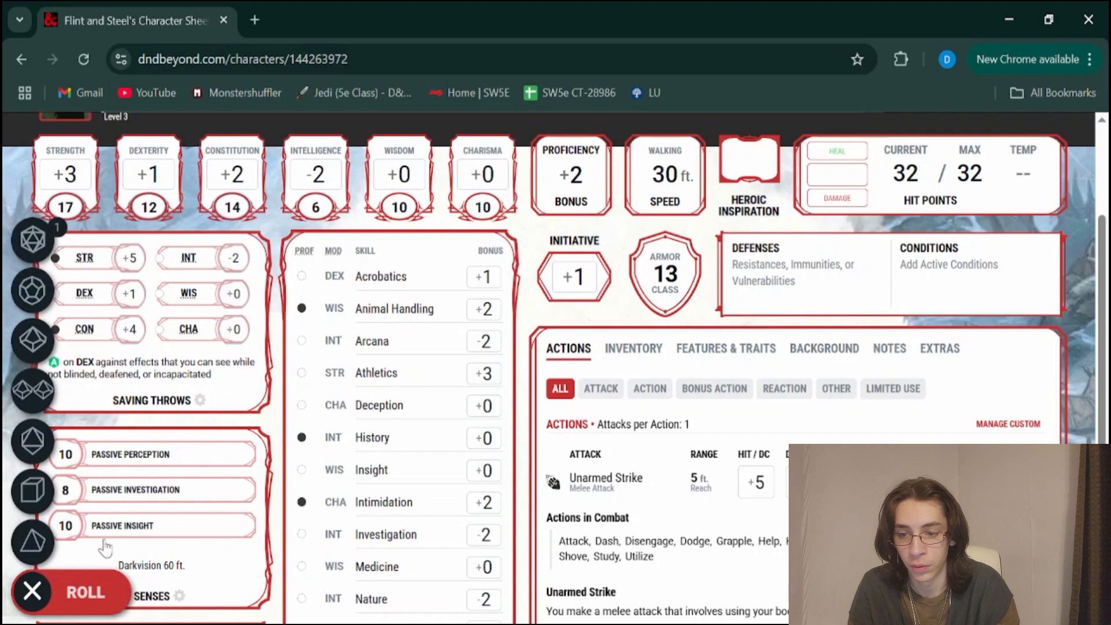
click(88, 587)
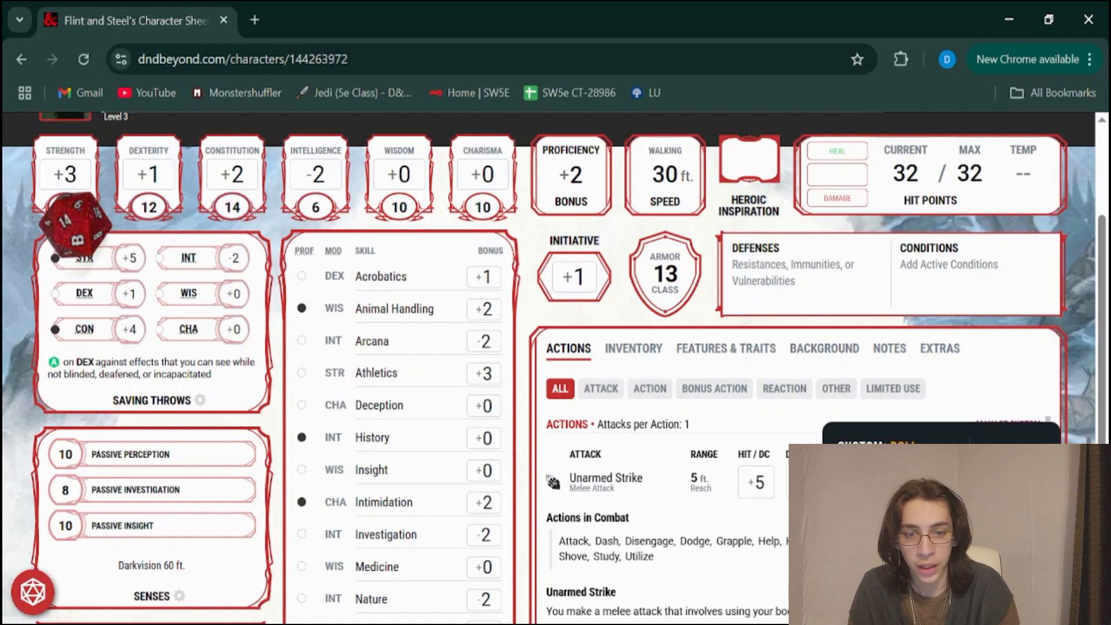
Roll an Intimidation check from the skills list
scroll(702, 287, up, 1)
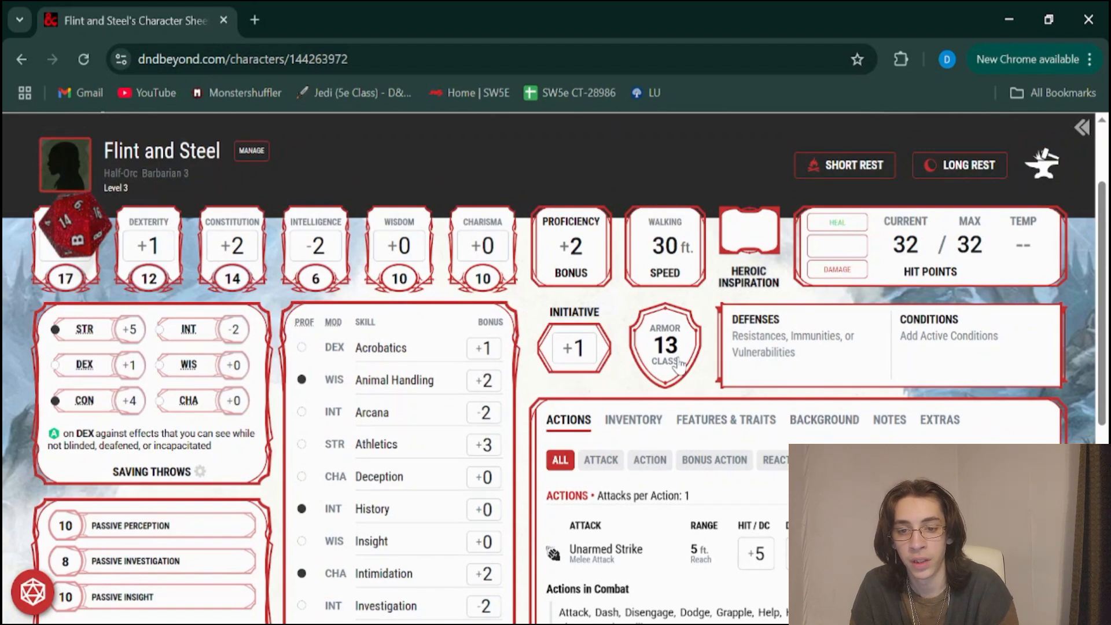
scroll(365, 381, down, 3)
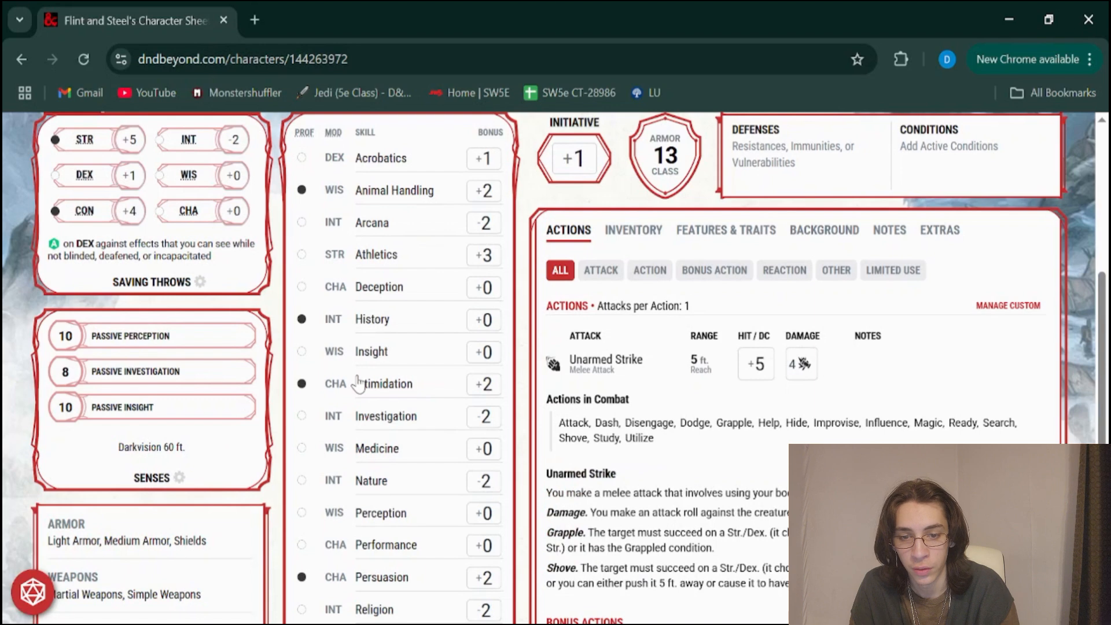
click(485, 384)
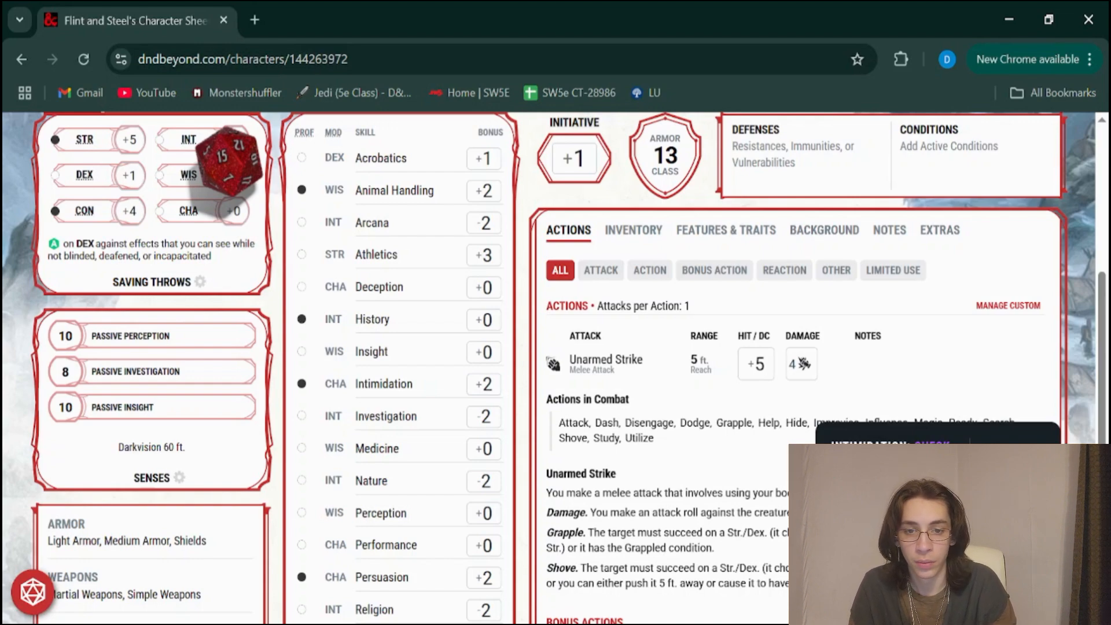
Look over the character's features and traits, the background details, and the actions filtered to attacks only
scroll(632, 305, up, 1)
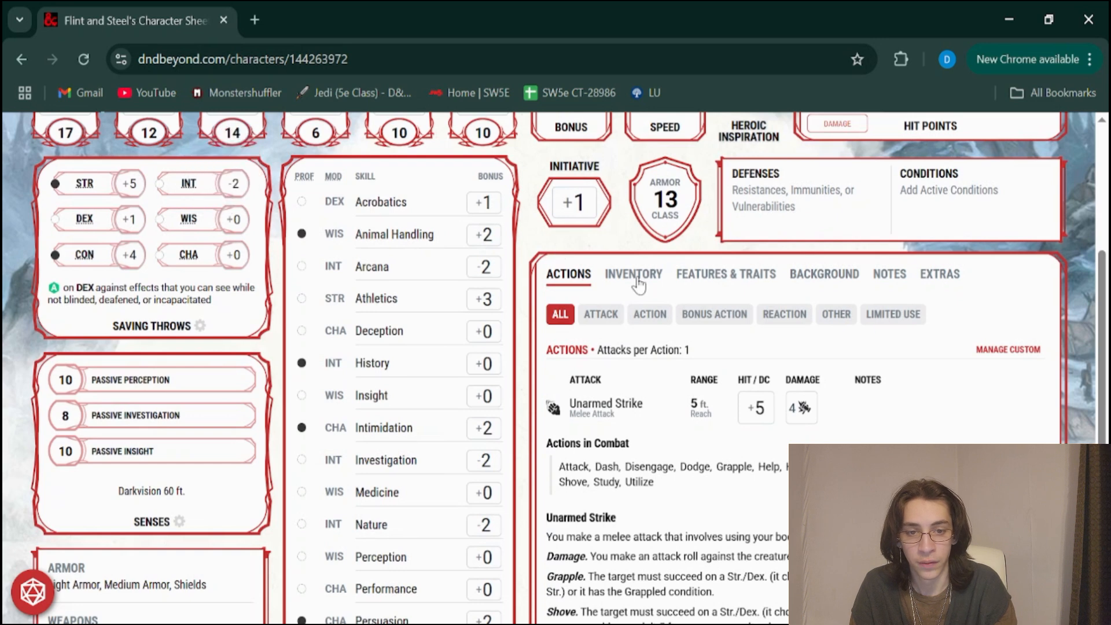
click(726, 273)
scroll(811, 272, down, 1)
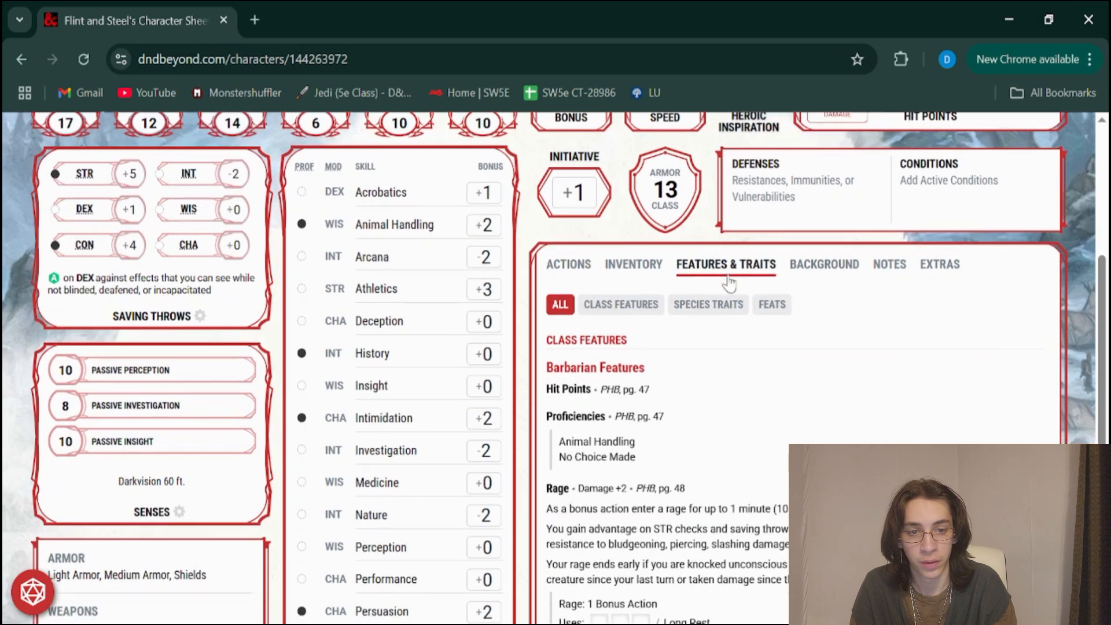
click(837, 268)
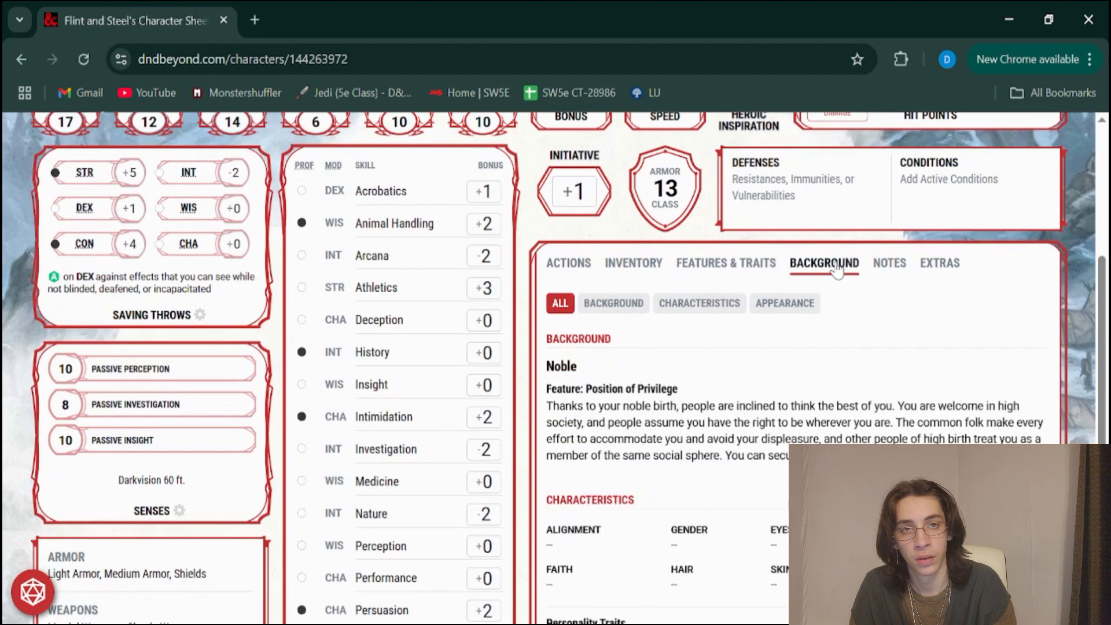
click(570, 267)
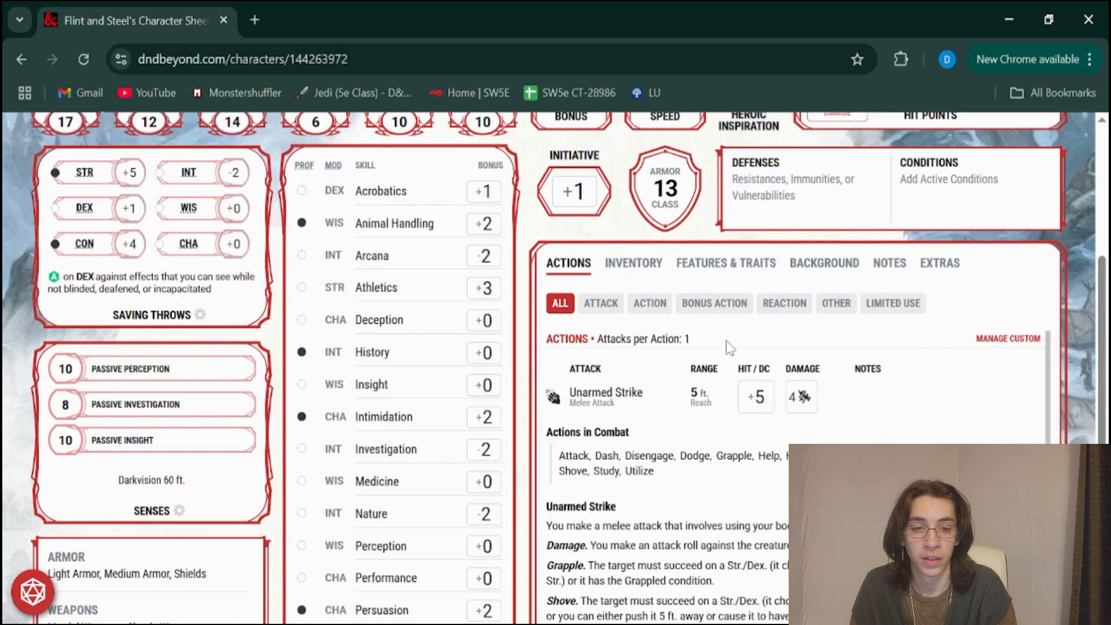
click(603, 305)
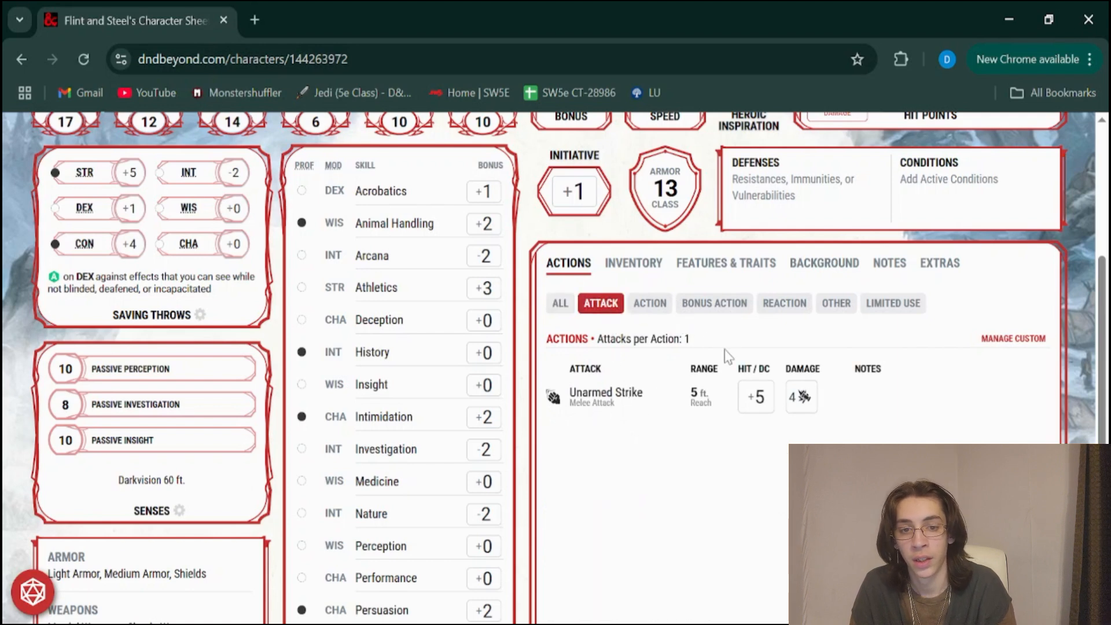
Look through the character's inventory and equip the Greataxe
click(646, 272)
scroll(669, 350, down, 3)
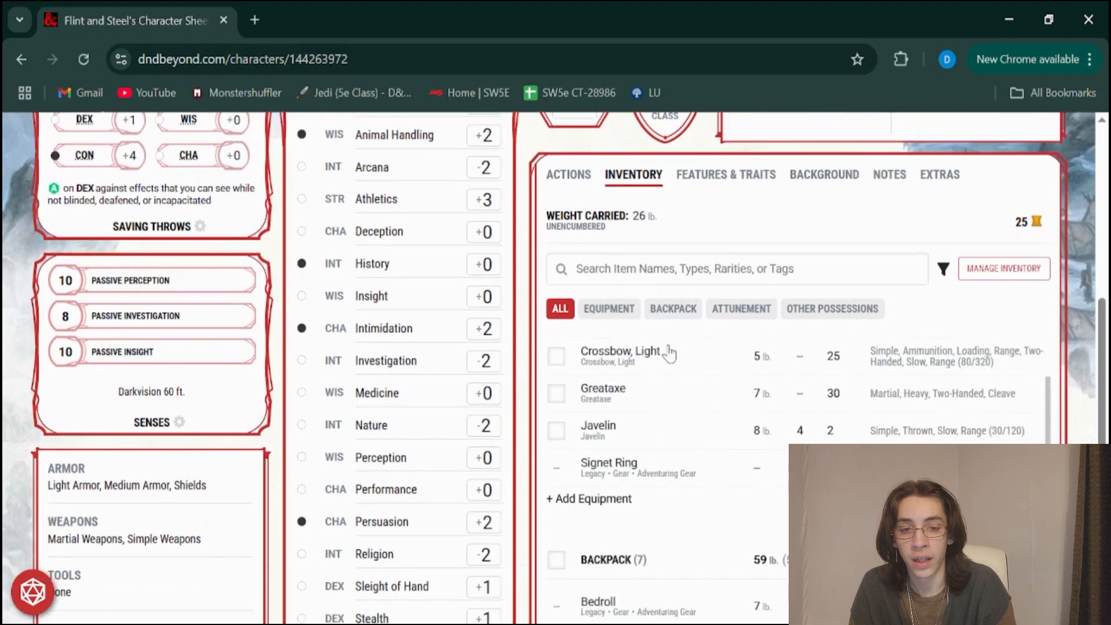
scroll(670, 353, down, 2)
scroll(665, 350, up, 5)
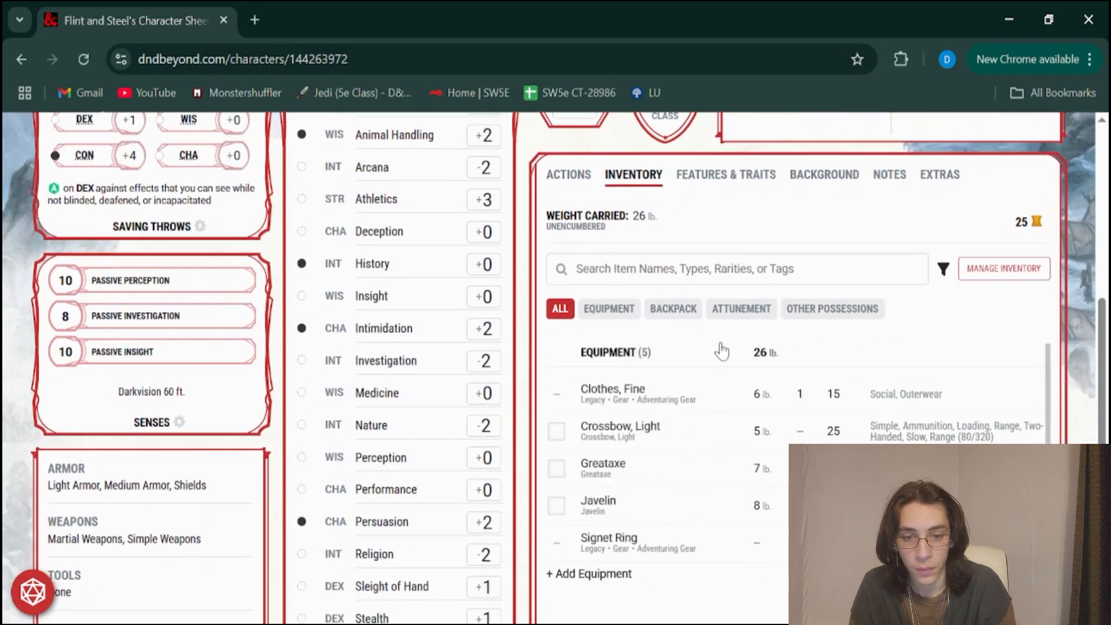
scroll(721, 349, up, 1)
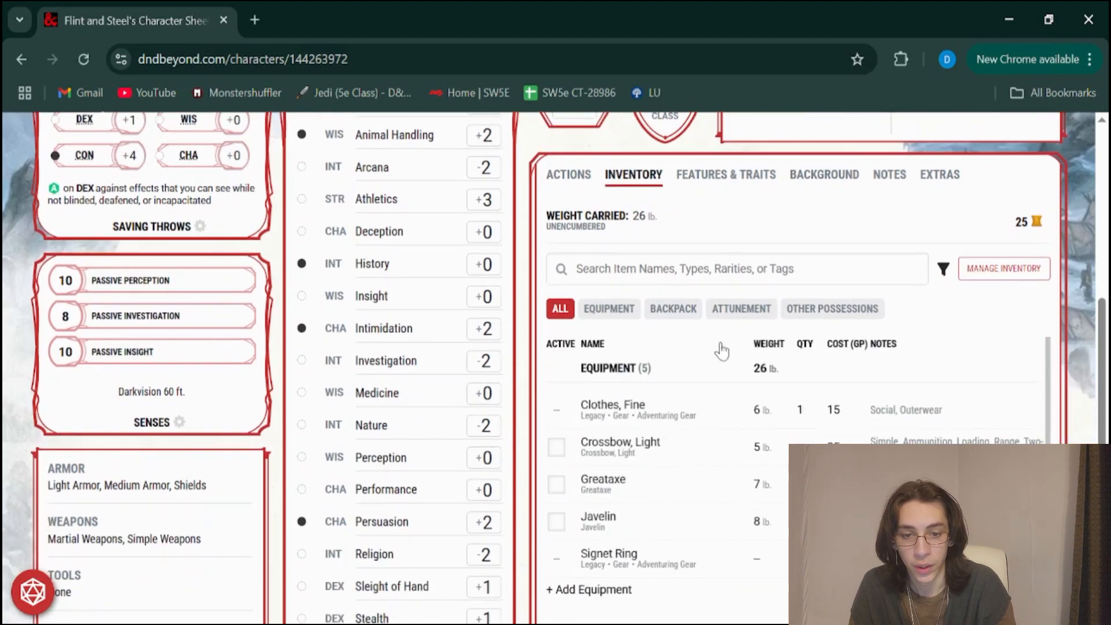
click(557, 485)
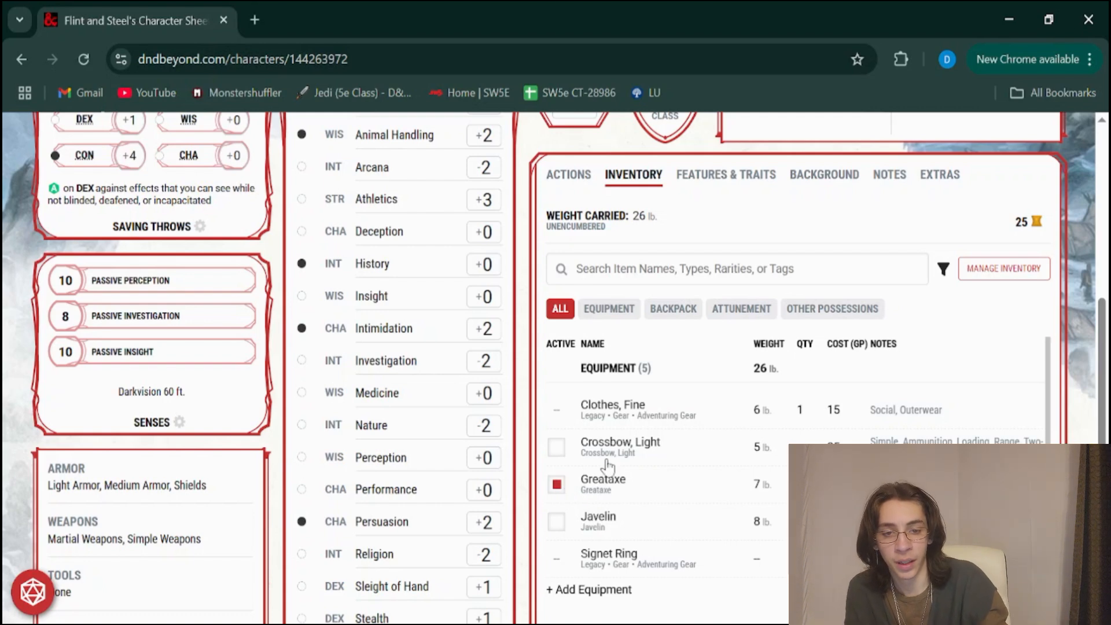
Show the attack actions and make a to-hit roll with the Greataxe
click(580, 179)
click(608, 216)
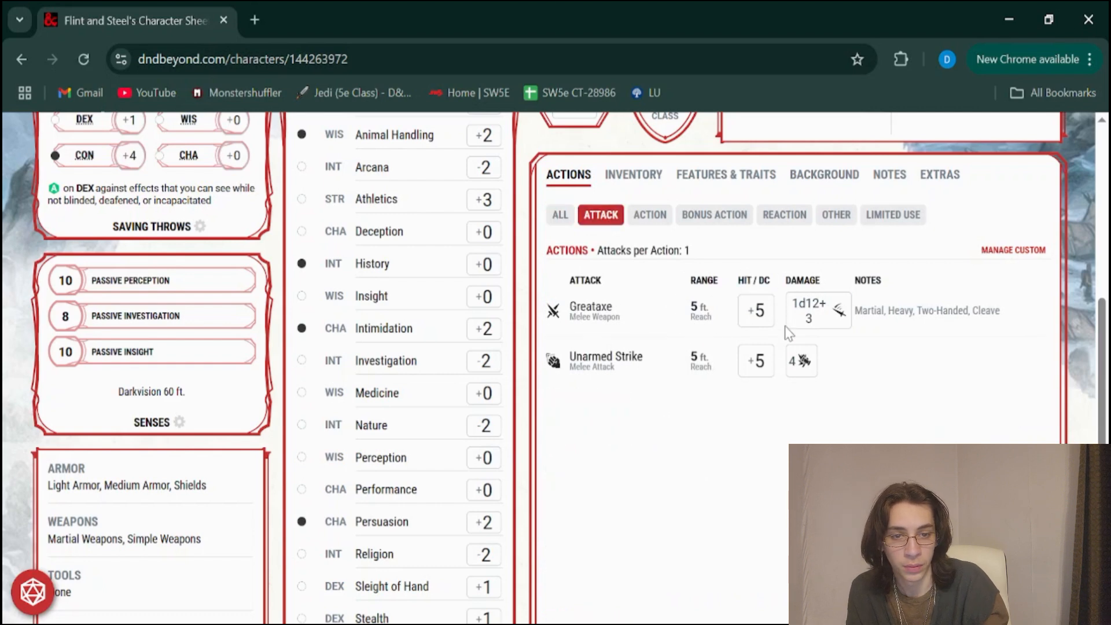
click(756, 314)
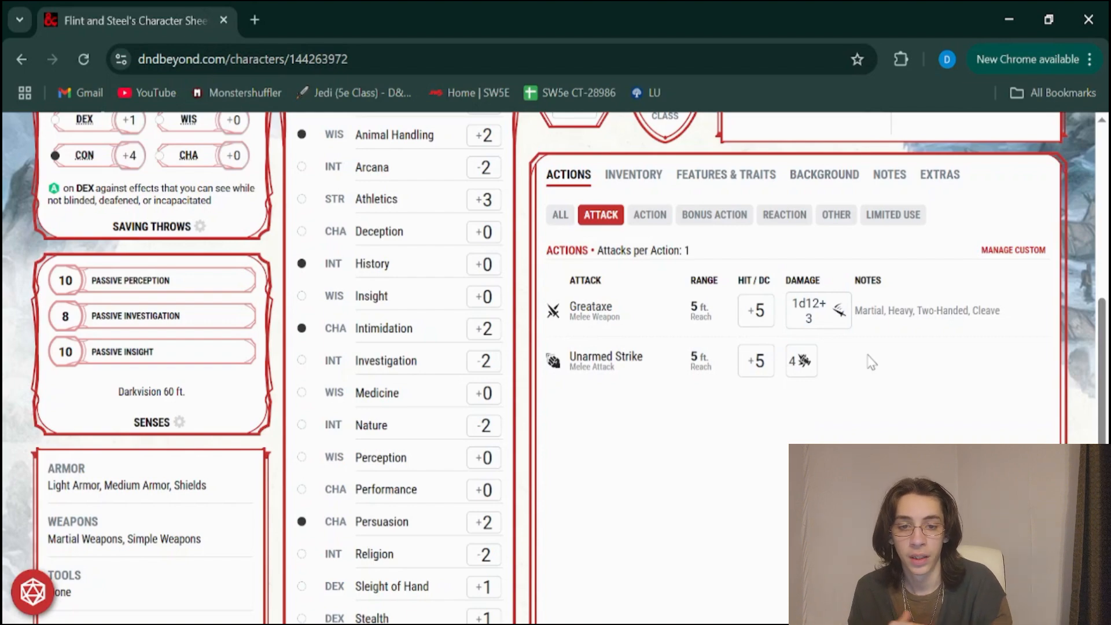
Open the character's management options and look through the entries for levels, settings, game log and rests
scroll(871, 362, up, 4)
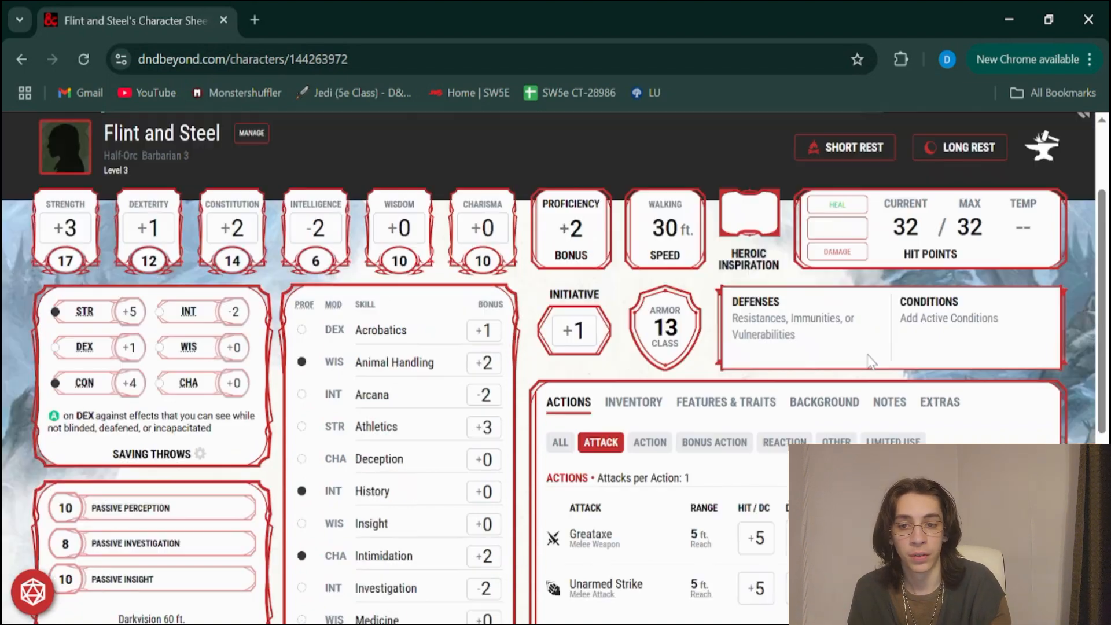
scroll(868, 355, up, 2)
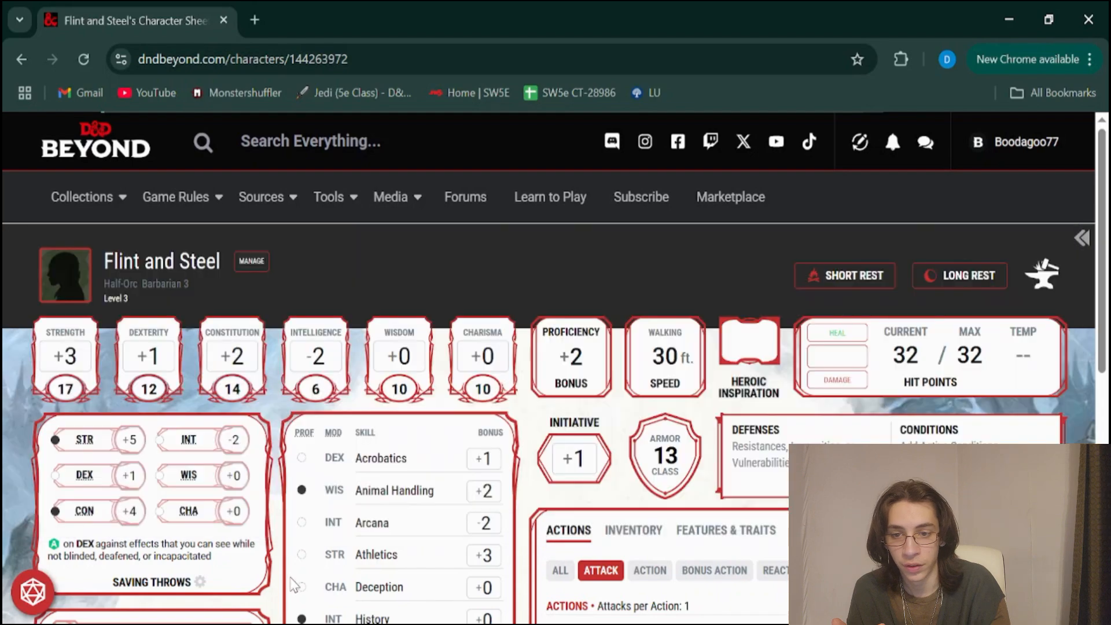
click(258, 274)
scroll(908, 387, down, 4)
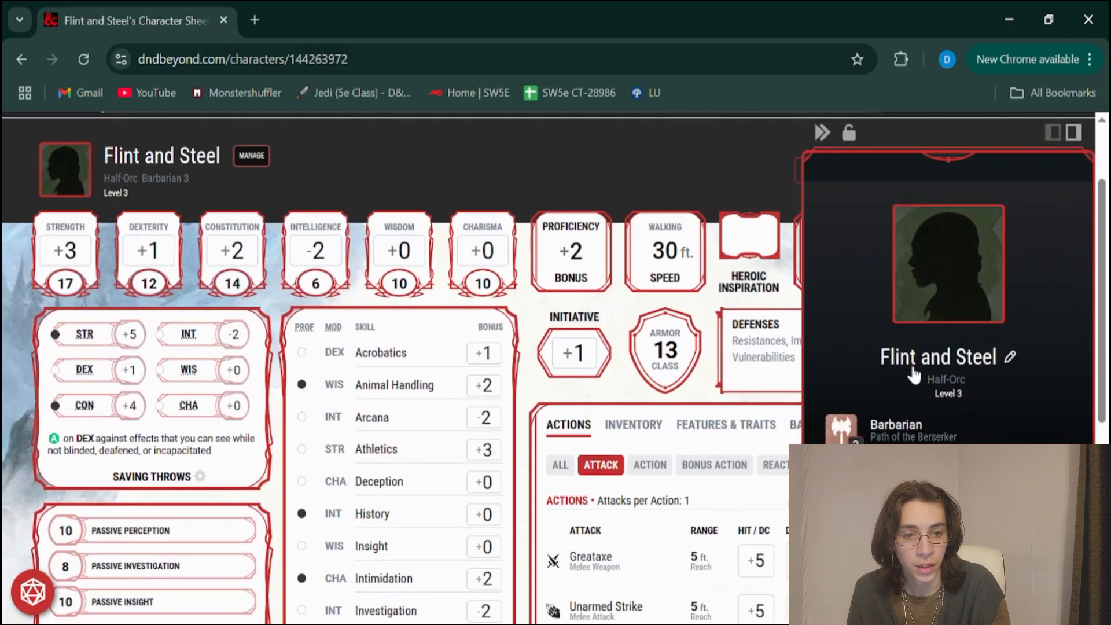
scroll(556, 371, down, 3)
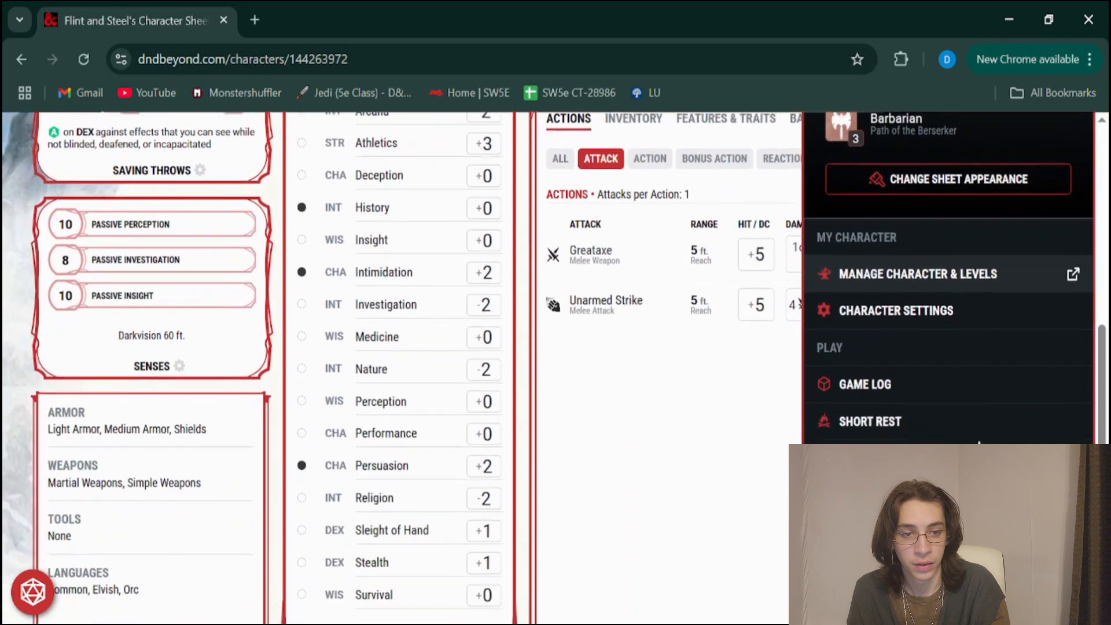
scroll(556, 370, up, 4)
scroll(1004, 297, up, 1)
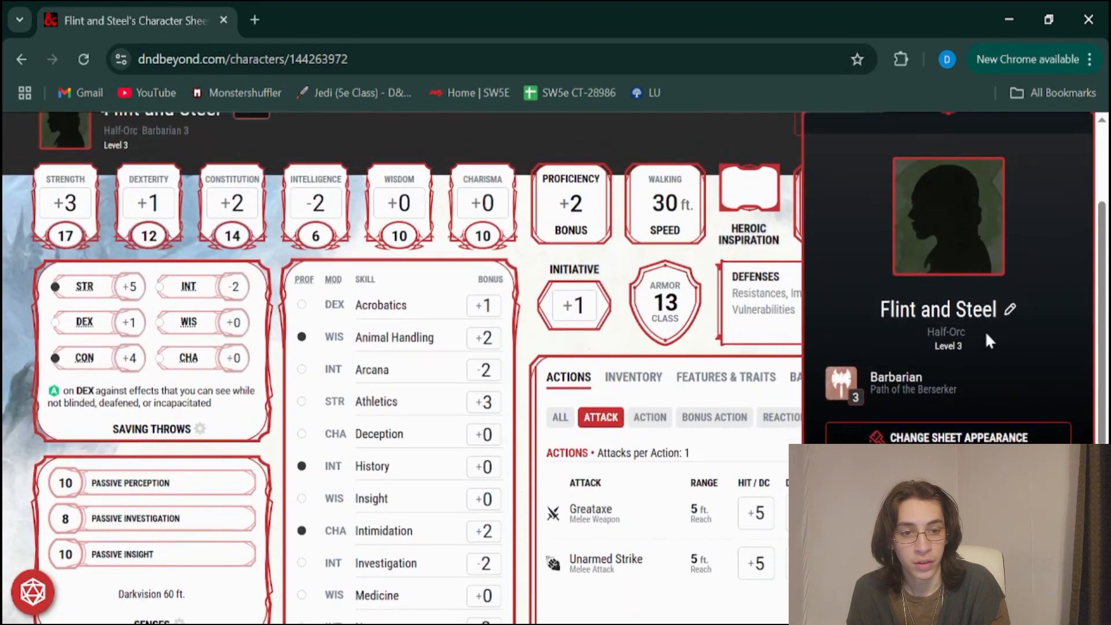
Open the sheet appearance options, look over the current decorations and select the theme decoration
click(918, 439)
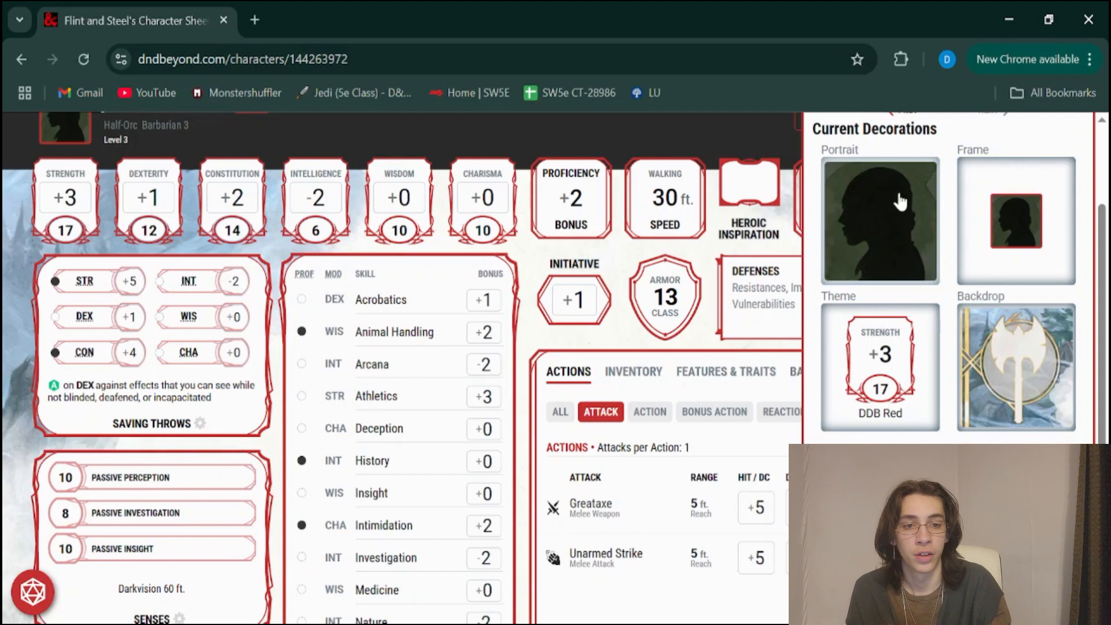
scroll(1001, 329, down, 1)
scroll(984, 330, down, 1)
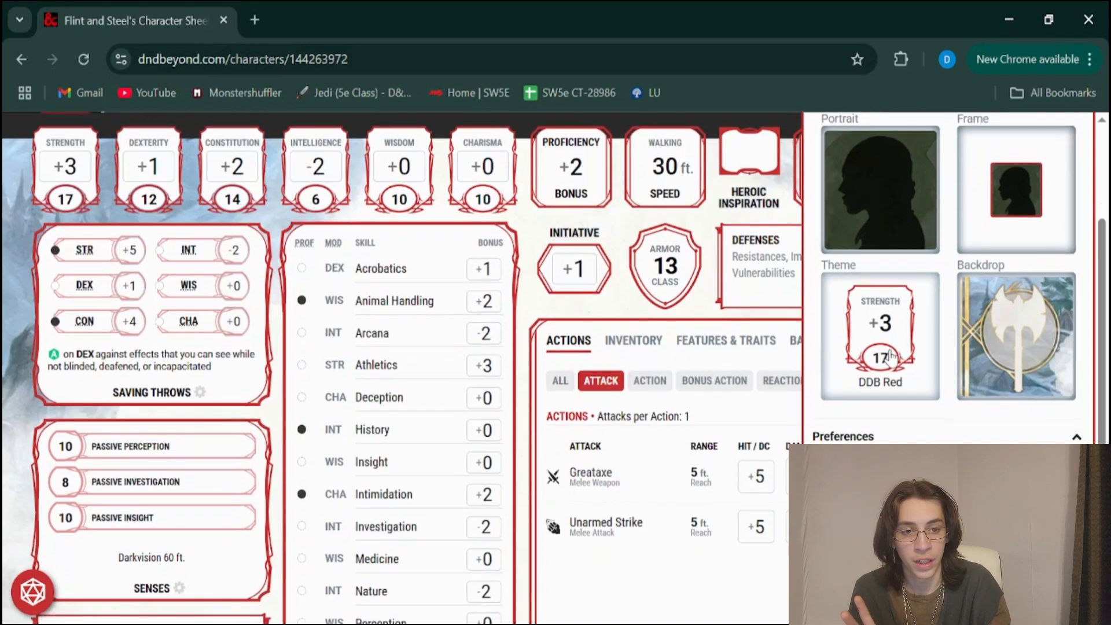
click(890, 355)
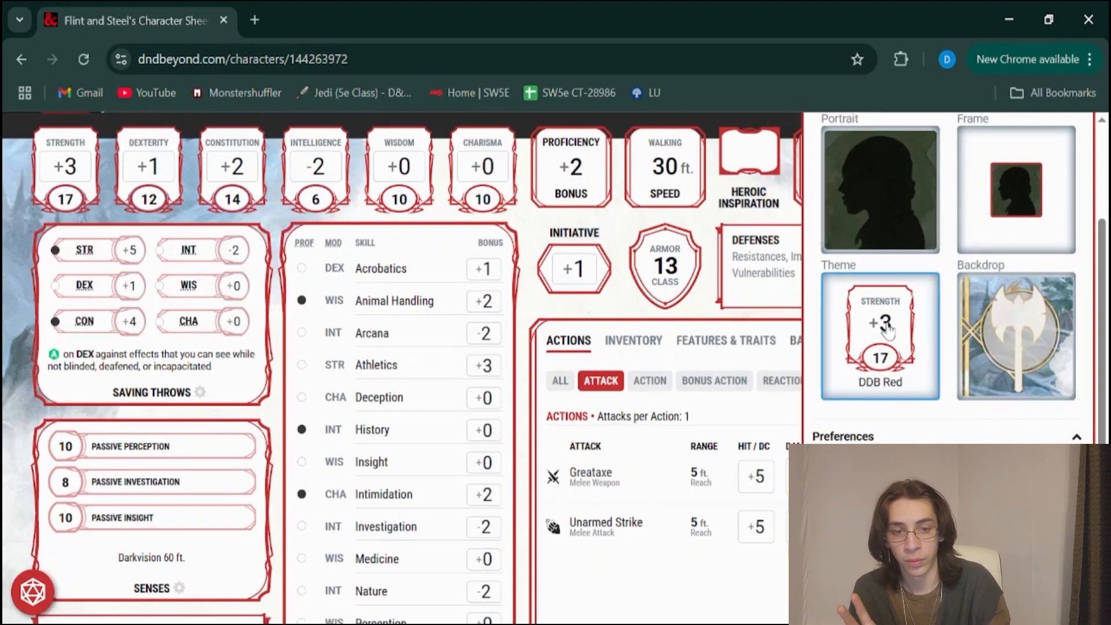